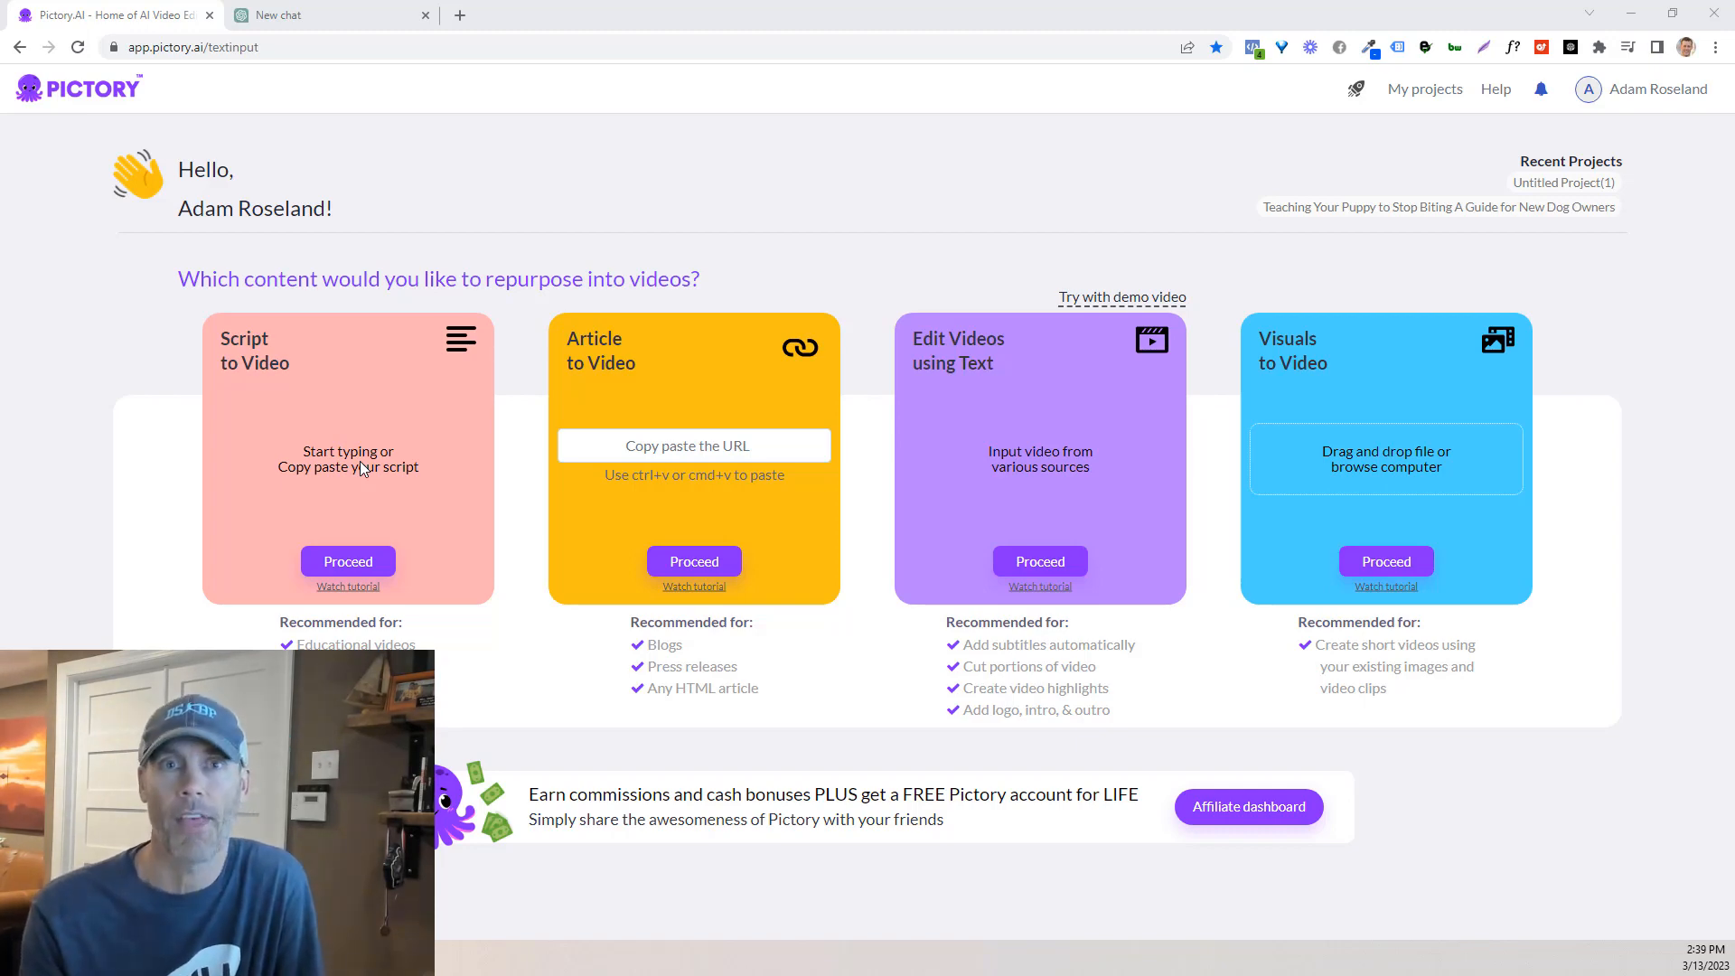
Step: In ChatGPT, submit "How to get started with affiliate marketing" as the content title for the Video Script for Pictory prompt
{"action": "left_click", "coordinate": [273, 13]}
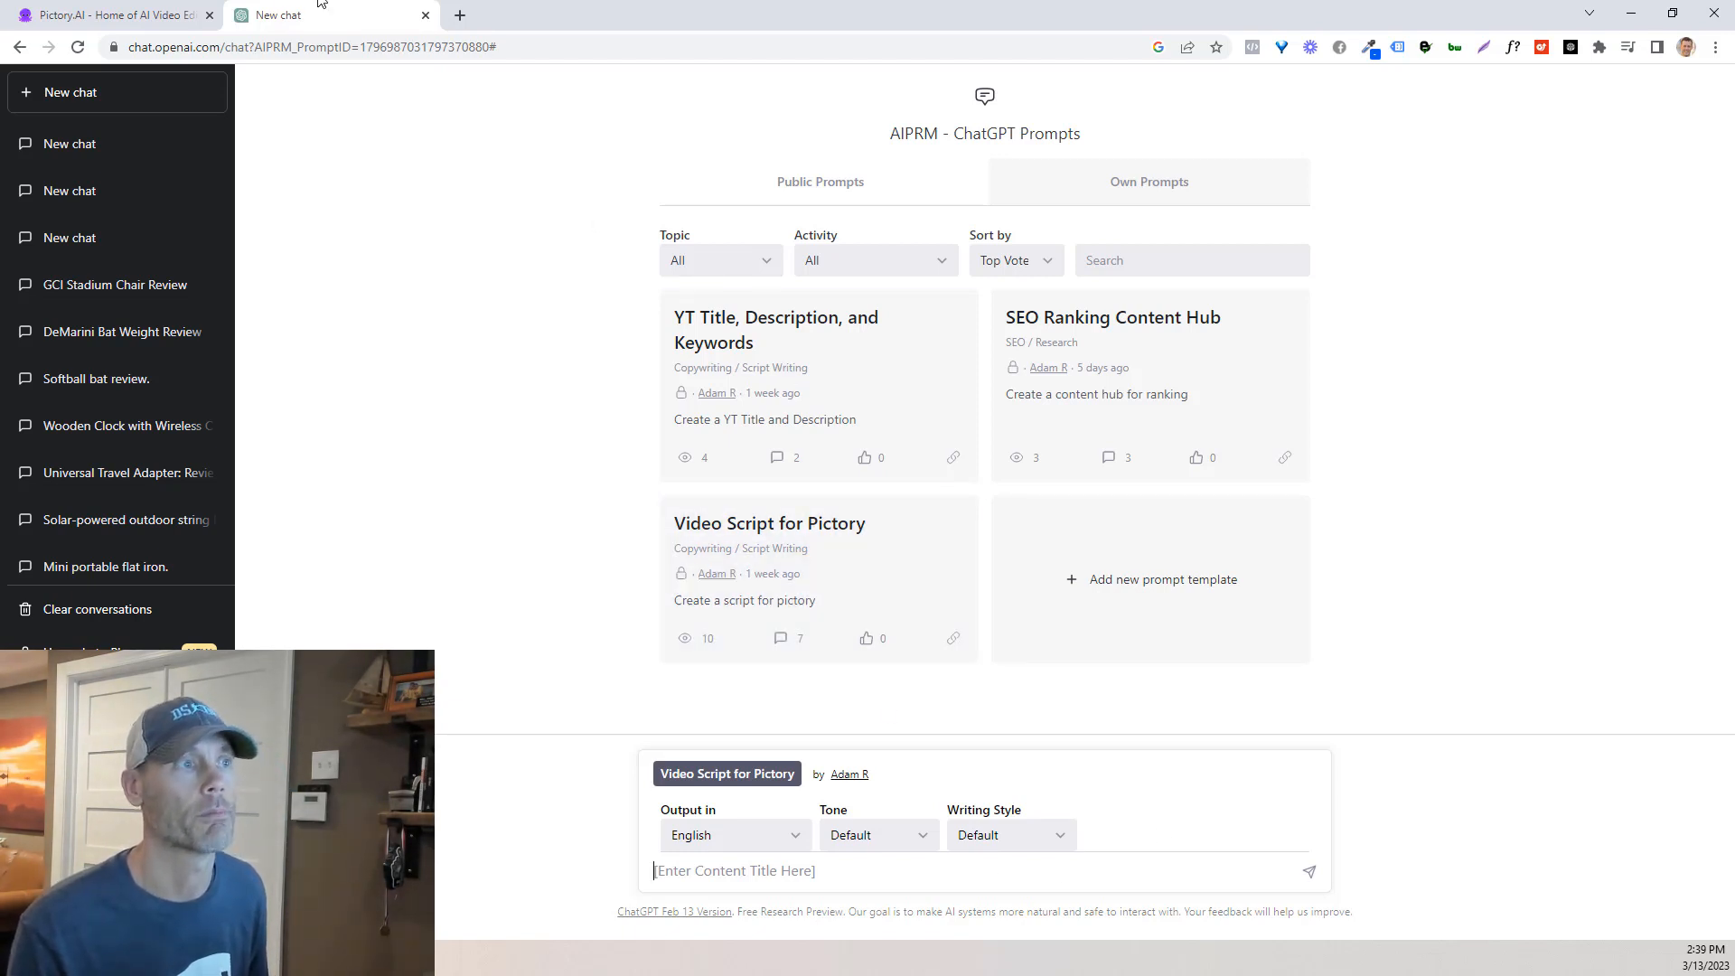
{"action": "left_click", "coordinate": [127, 7]}
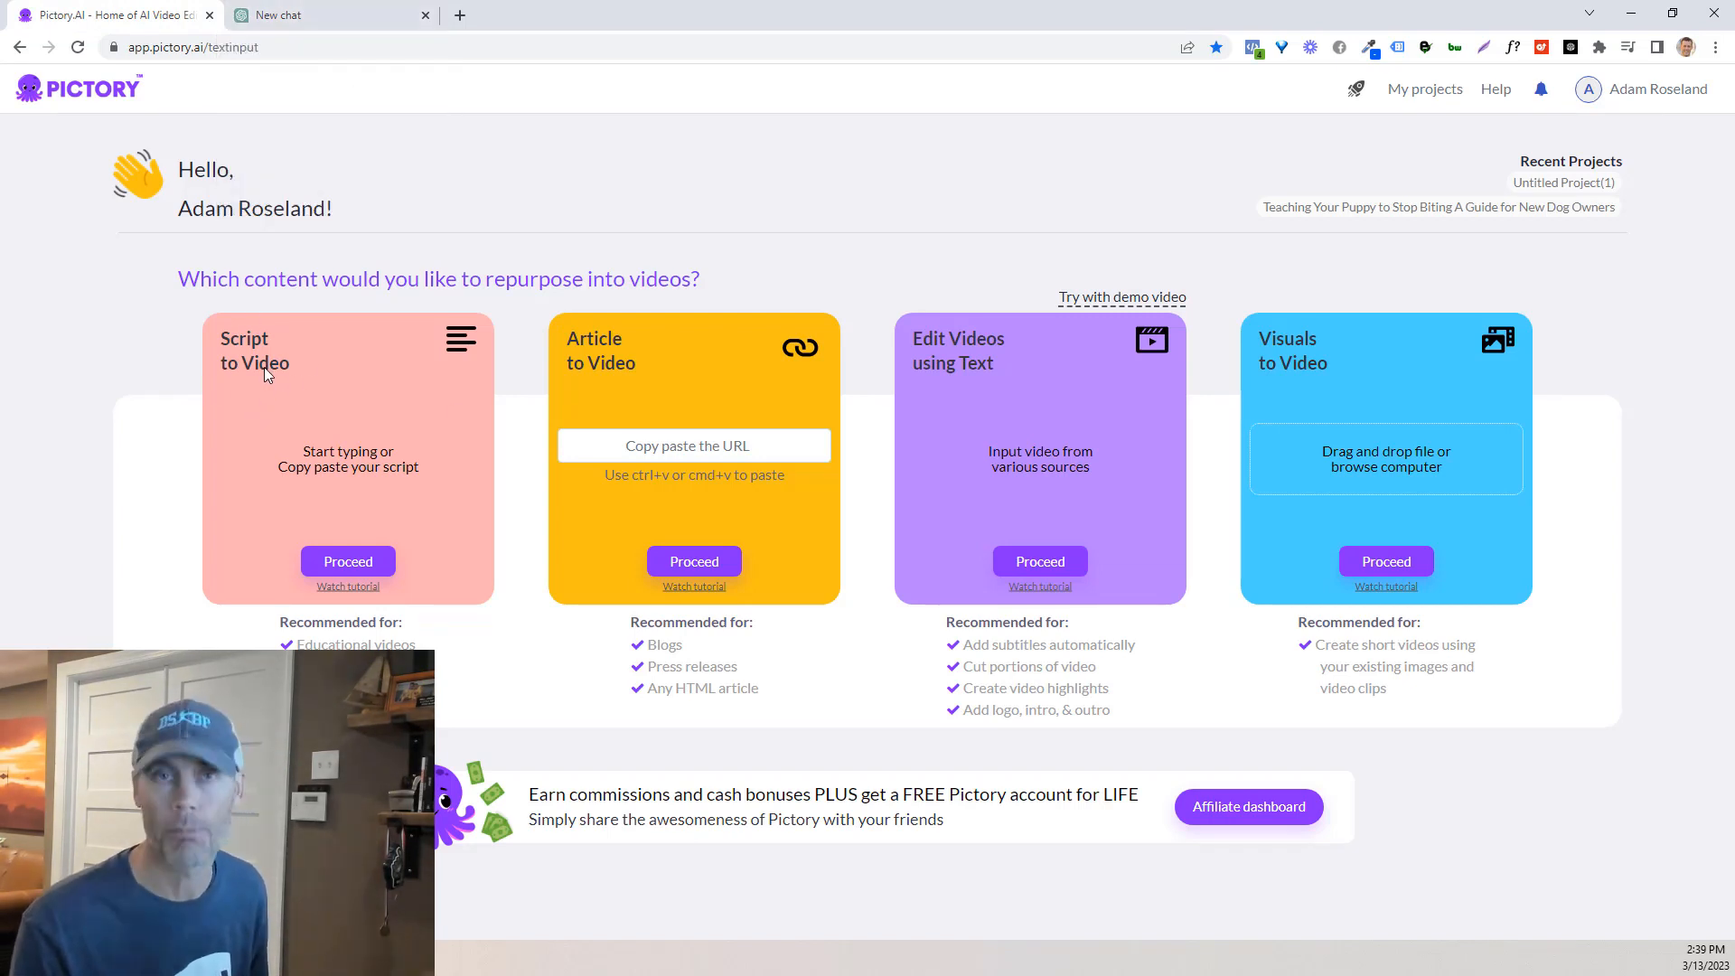
{"action": "left_click", "coordinate": [366, 20]}
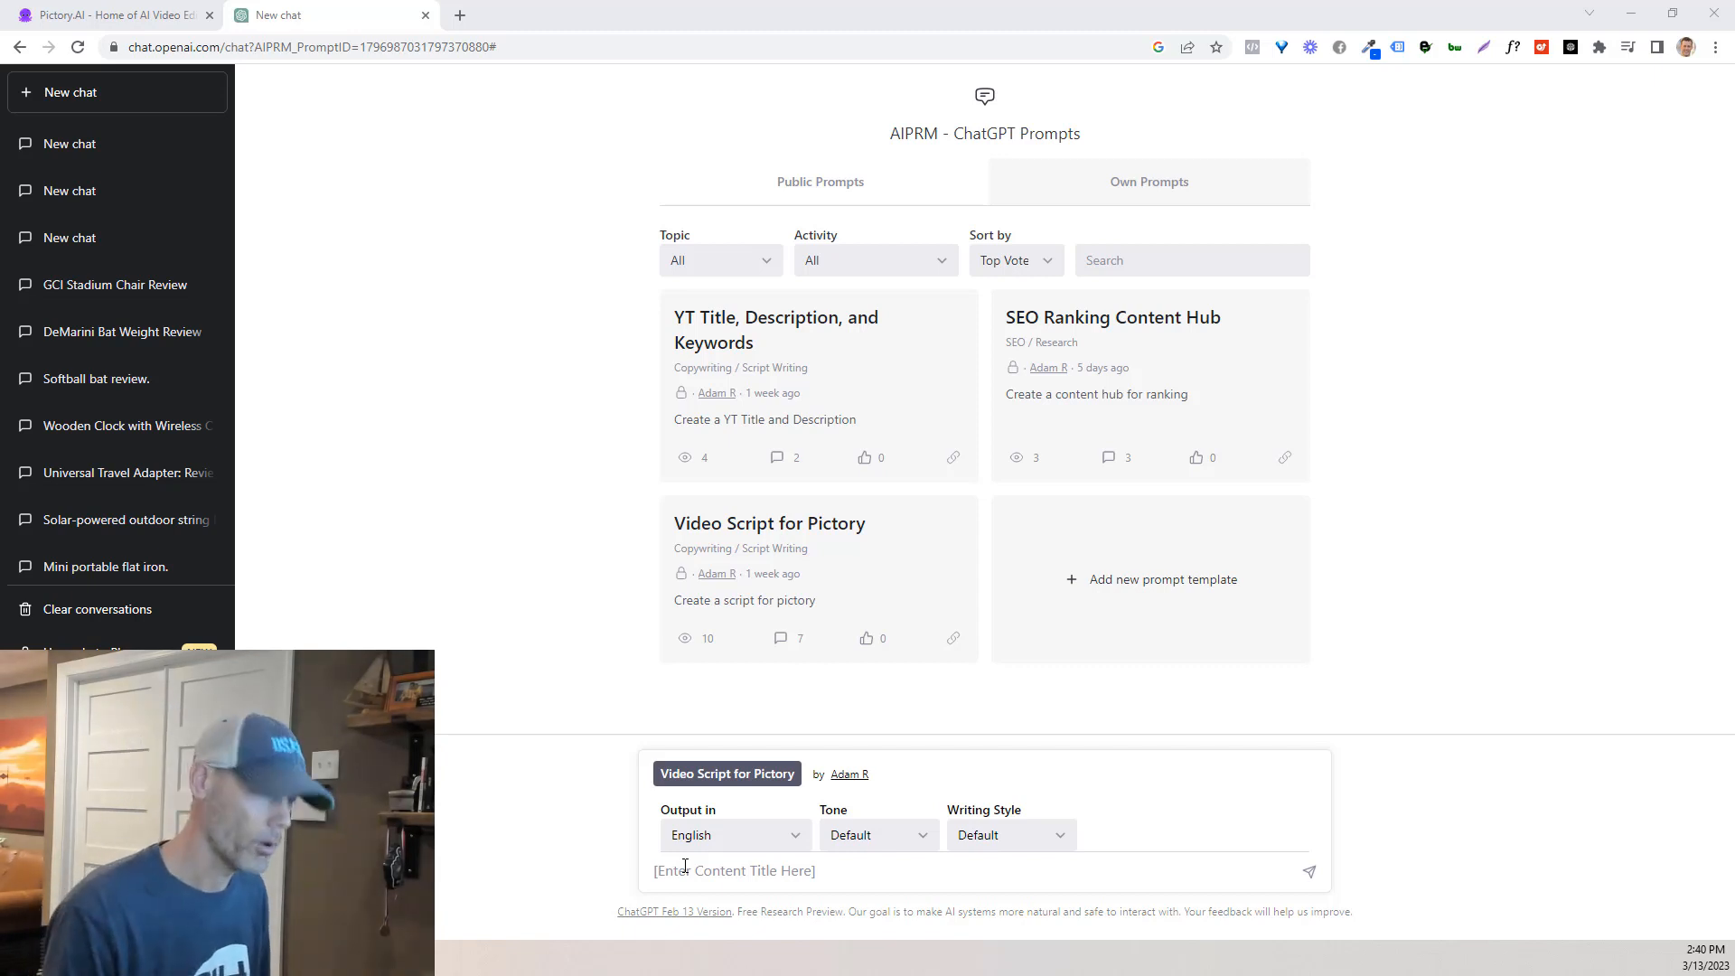
{"action": "left_click", "coordinate": [685, 866]}
{"action": "type", "text": "How"}
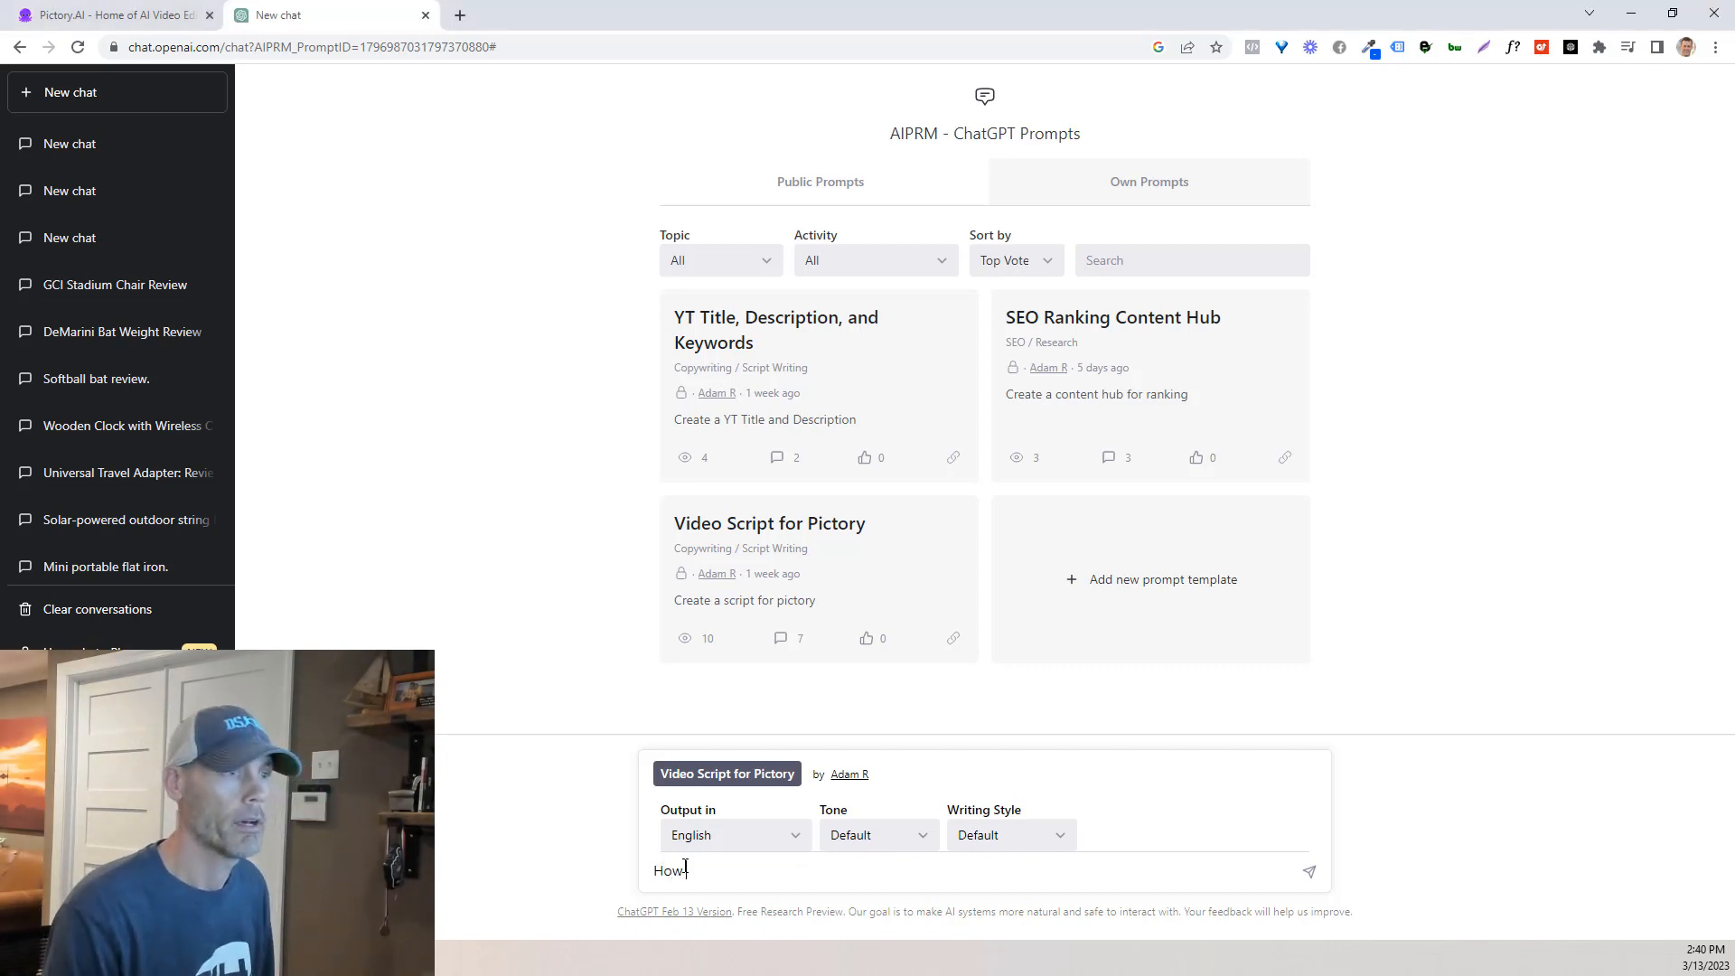
{"action": "type", "text": " to get start"}
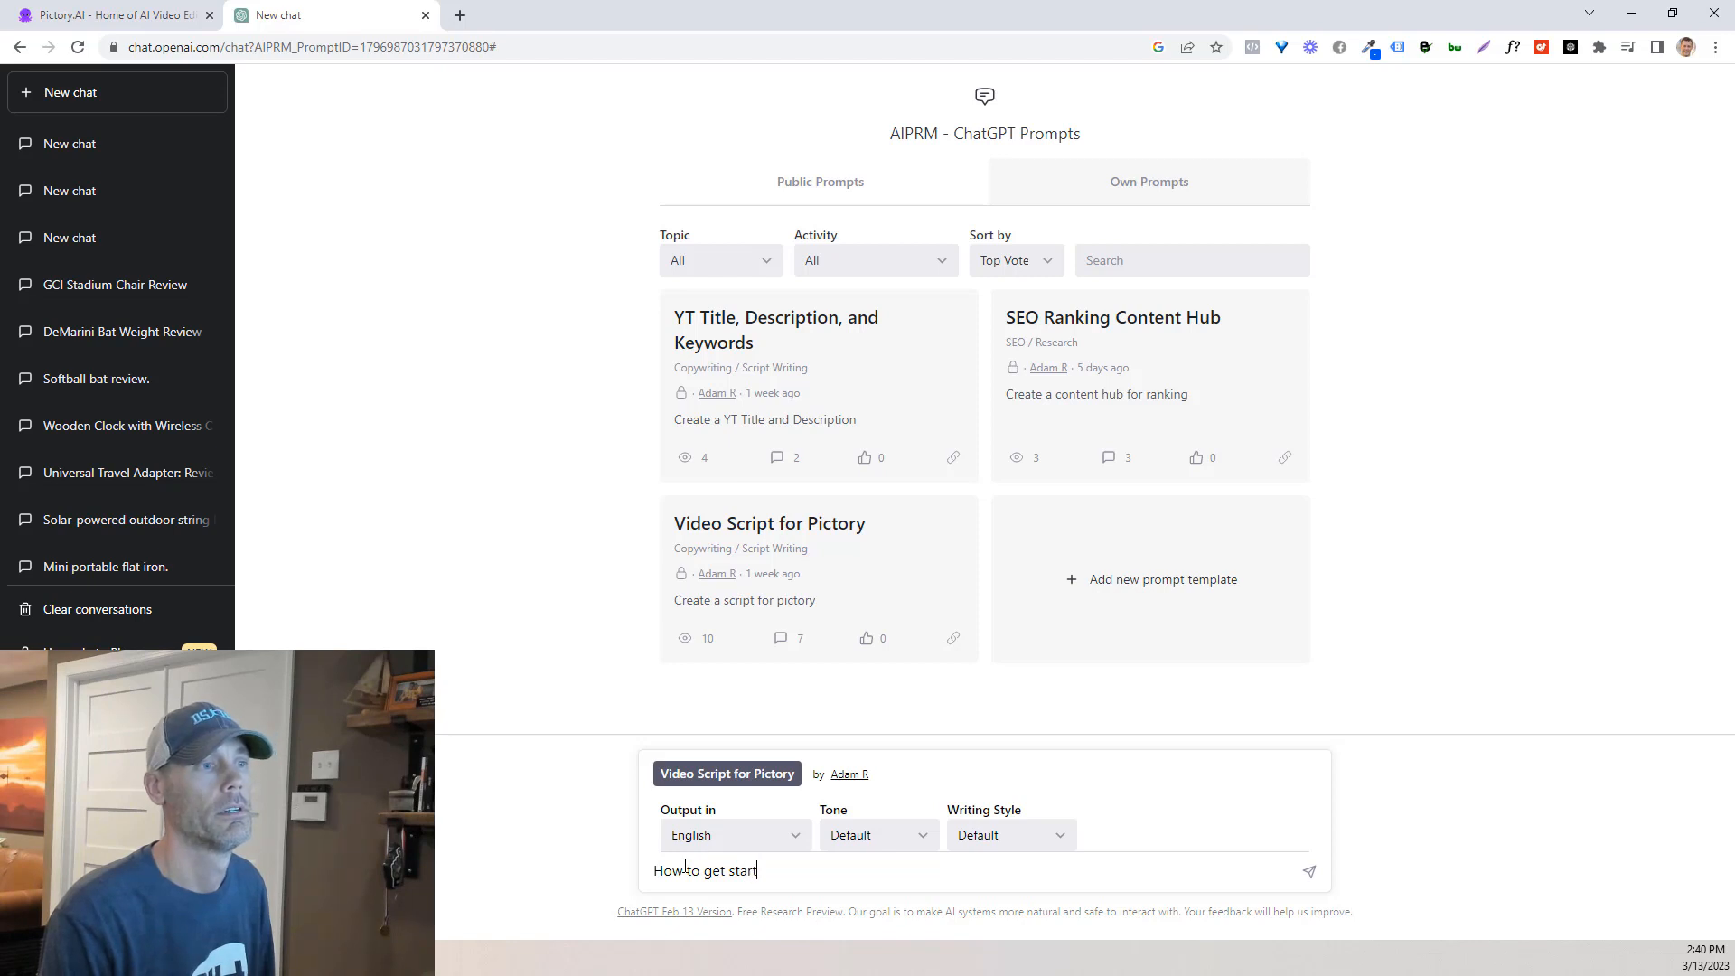
{"action": "type", "text": "ed with affil"}
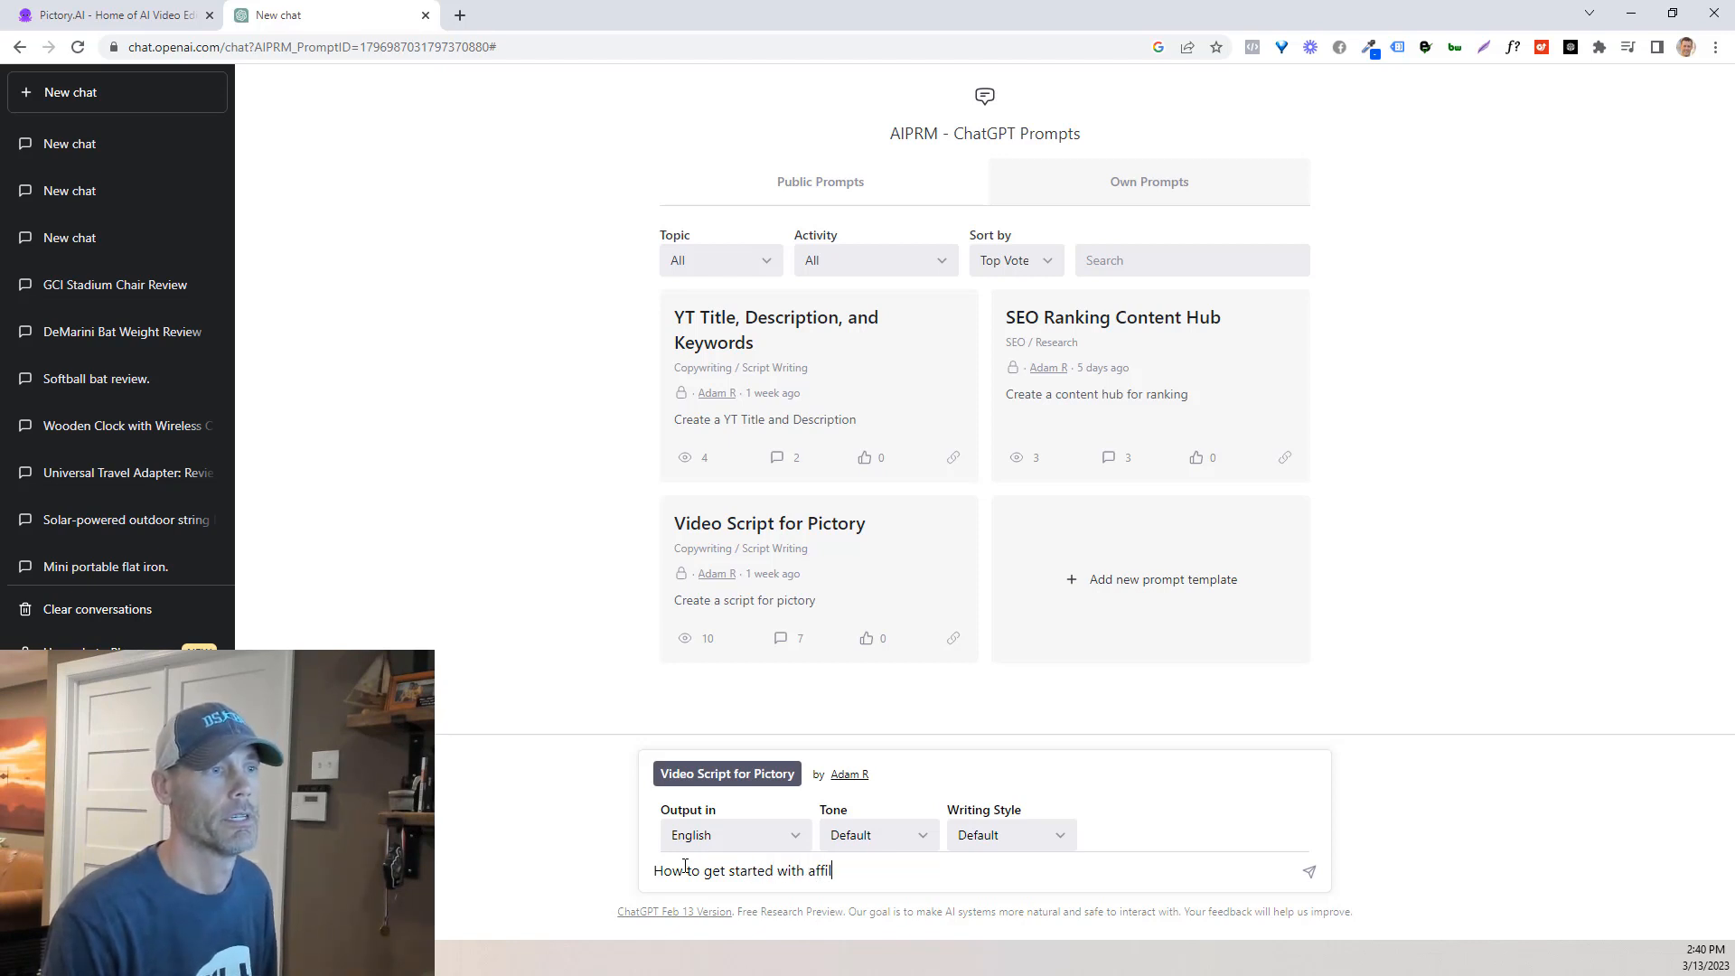
{"action": "type", "text": "iate marketing"}
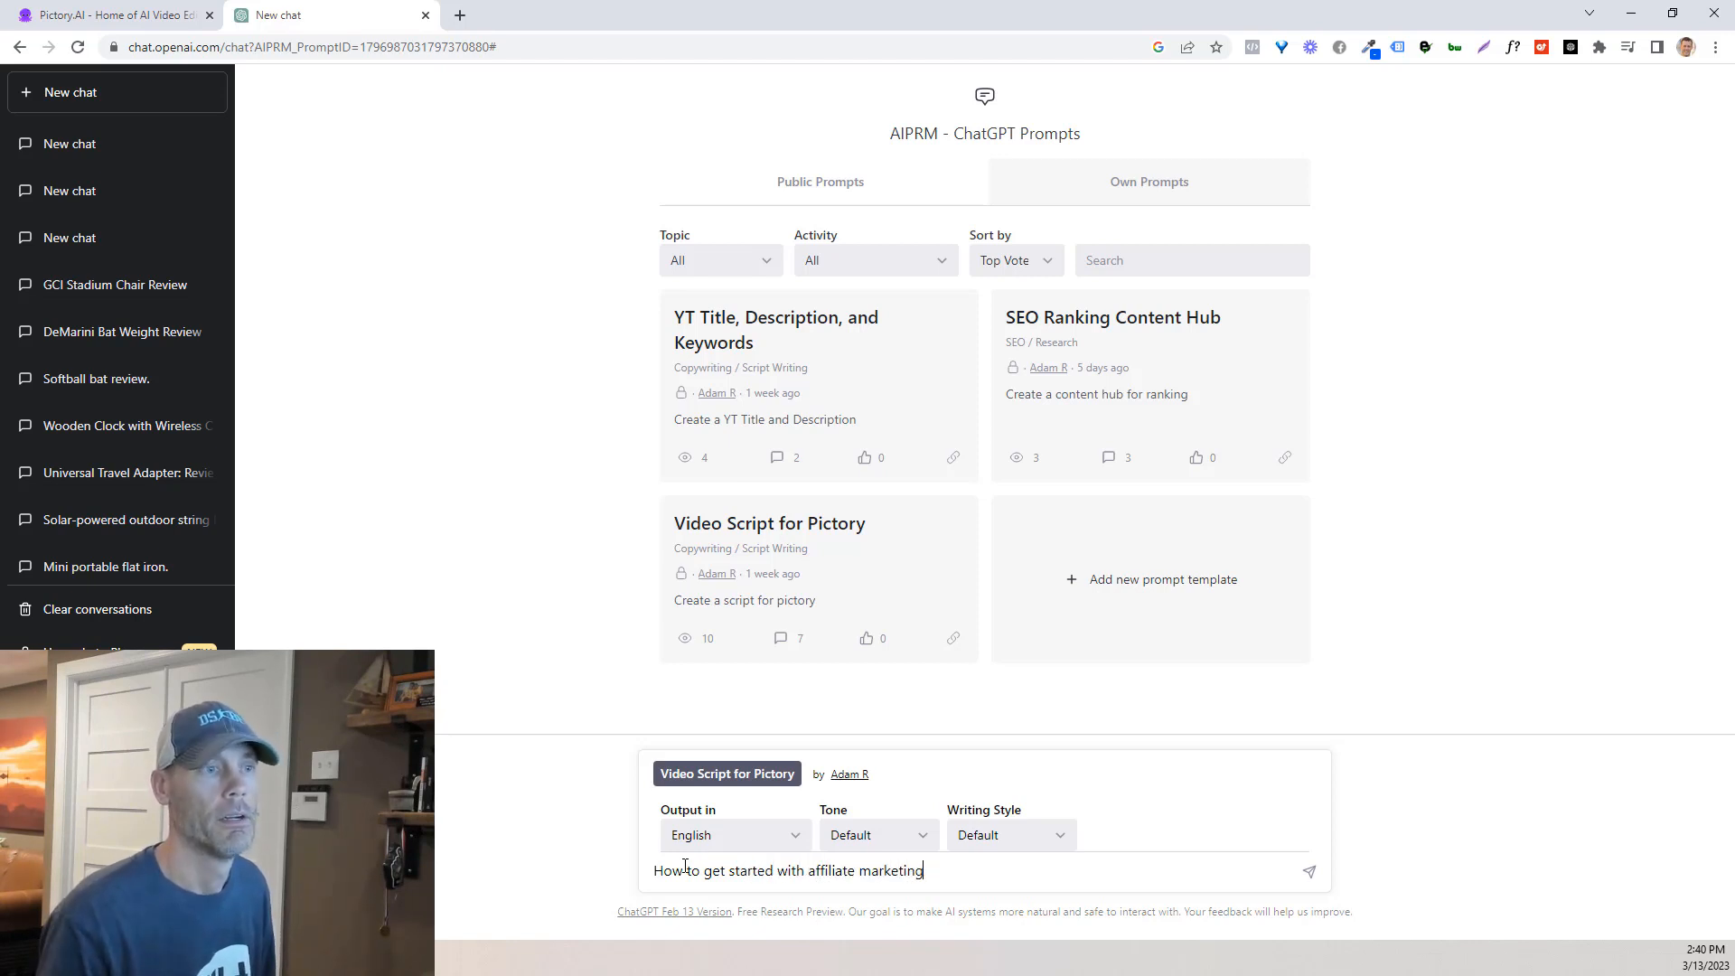
{"action": "left_click", "coordinate": [1310, 873]}
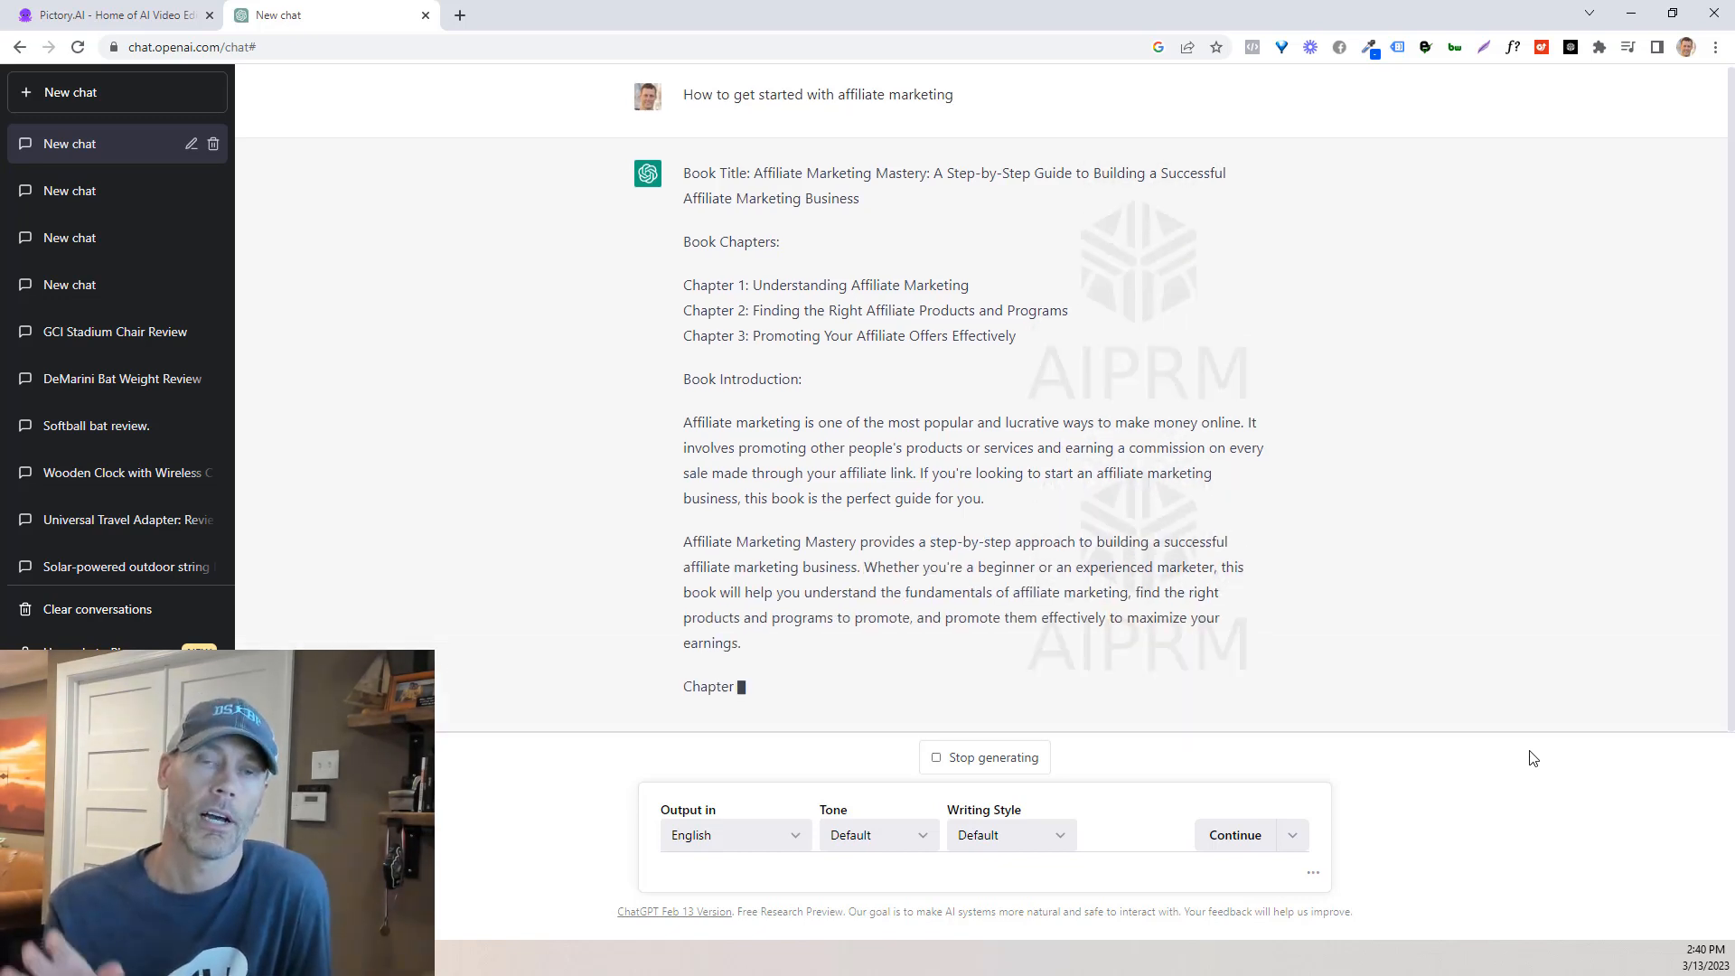
{"action": "left_click", "coordinate": [166, 12]}
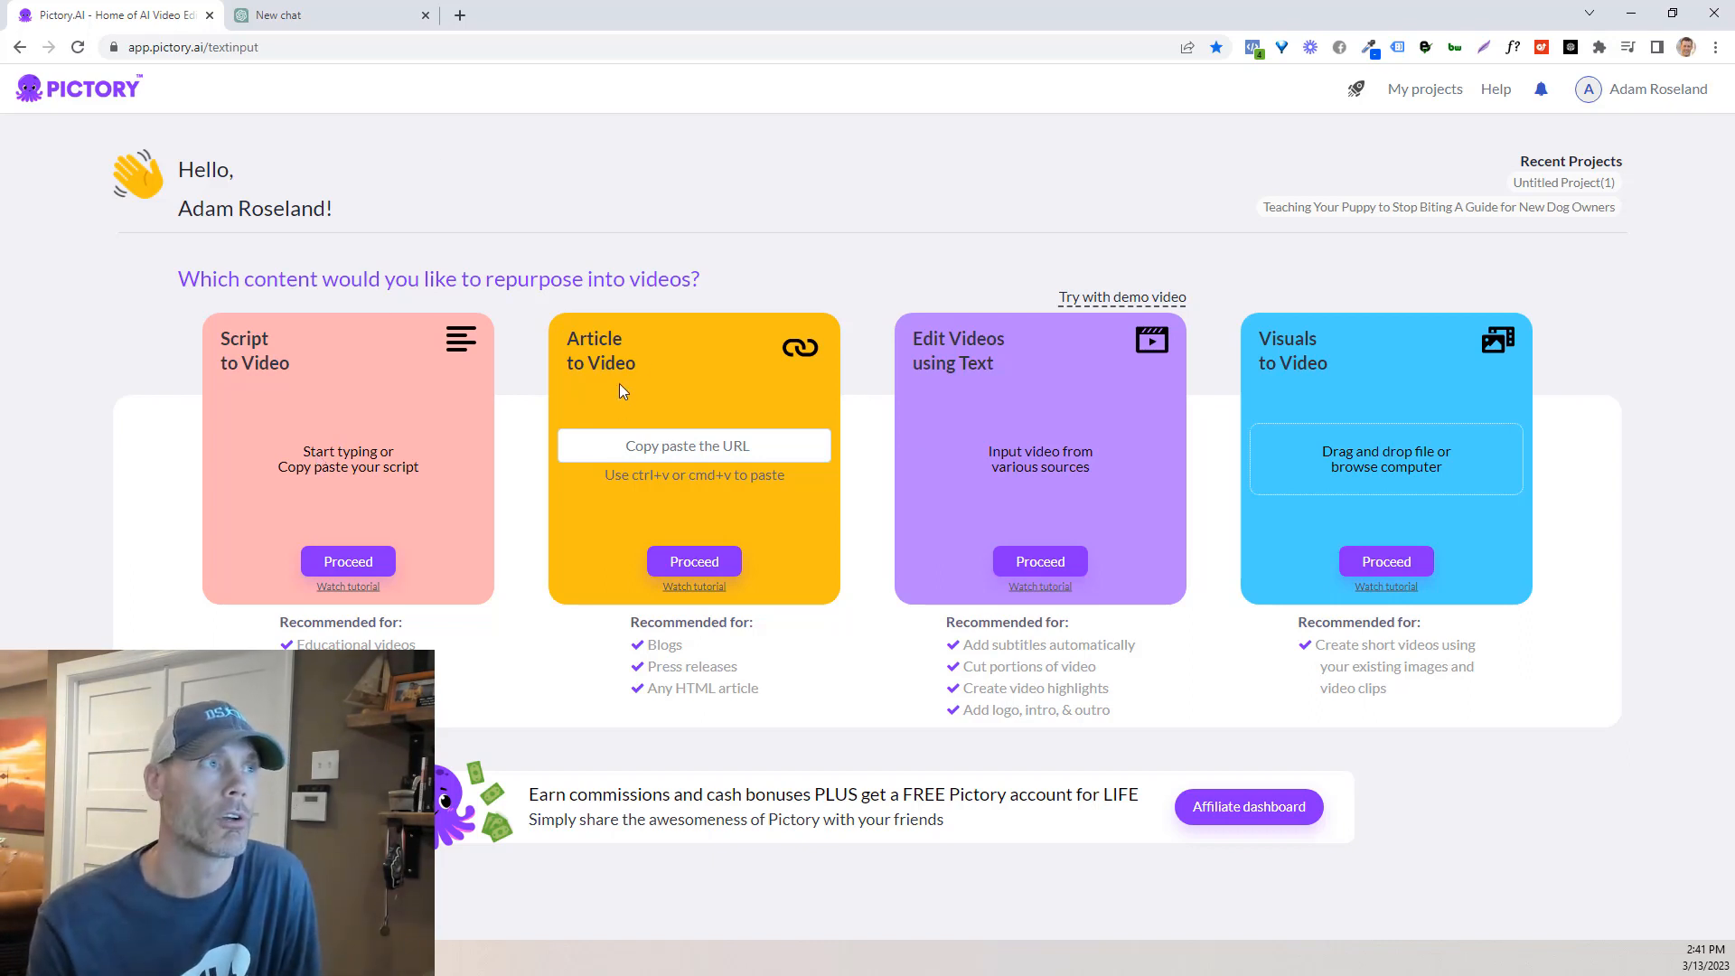
{"action": "left_click", "coordinate": [691, 453]}
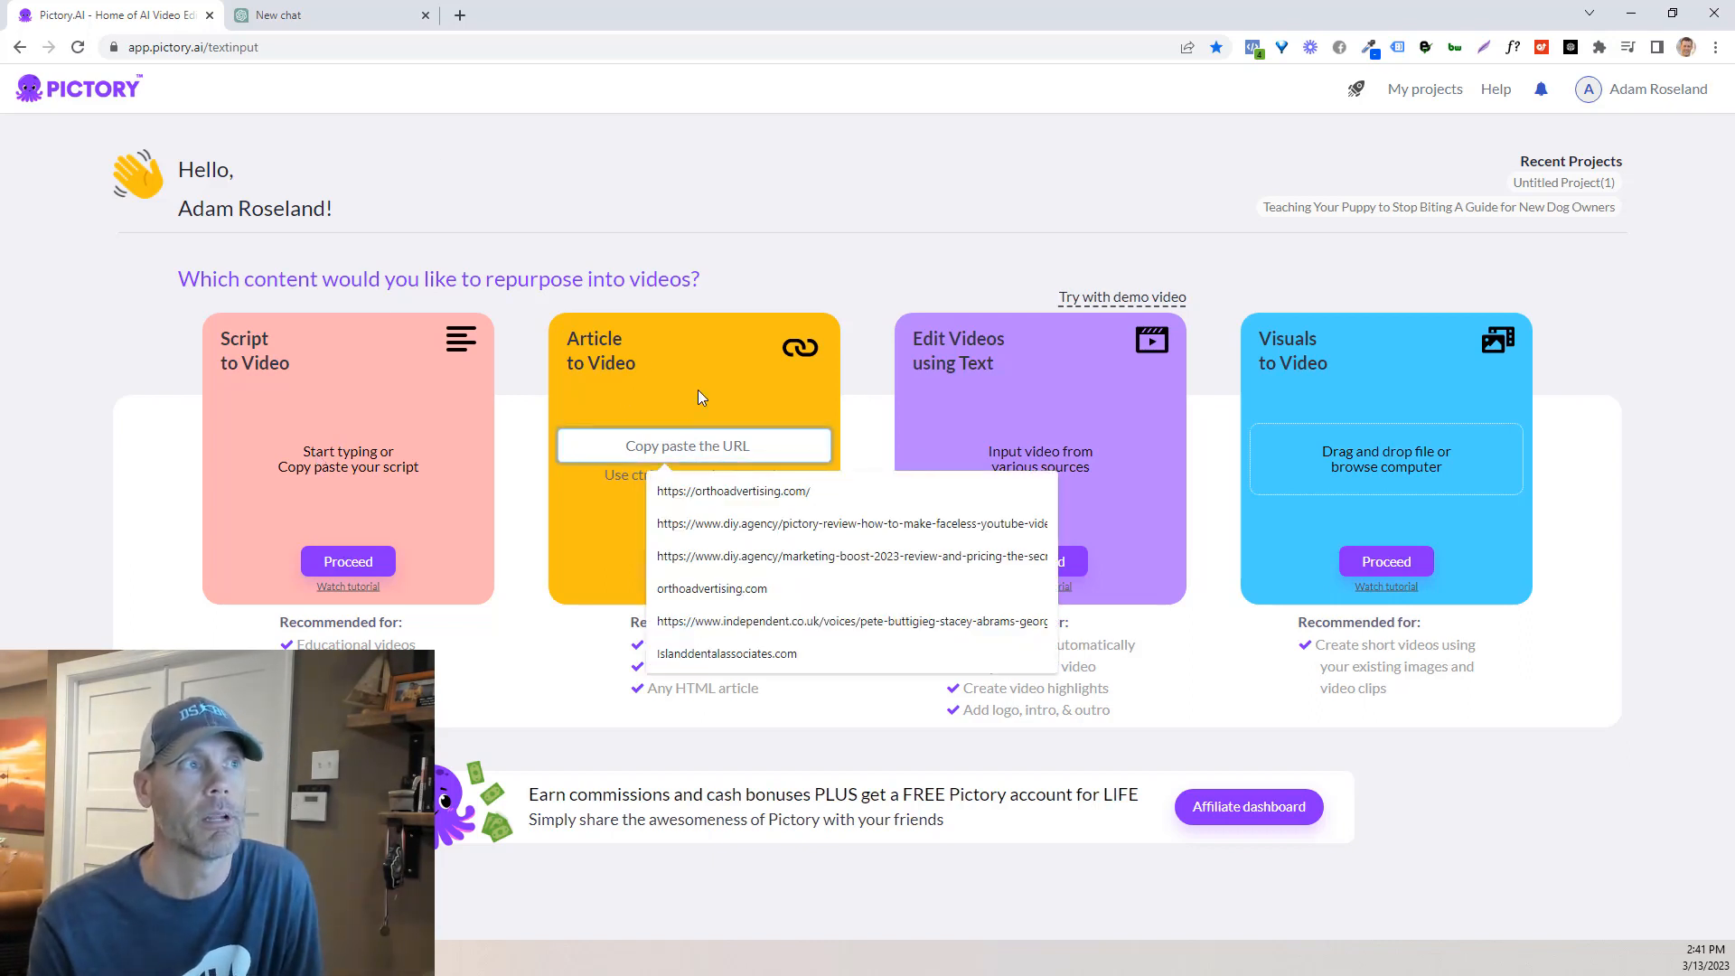
{"action": "left_click", "coordinate": [721, 409]}
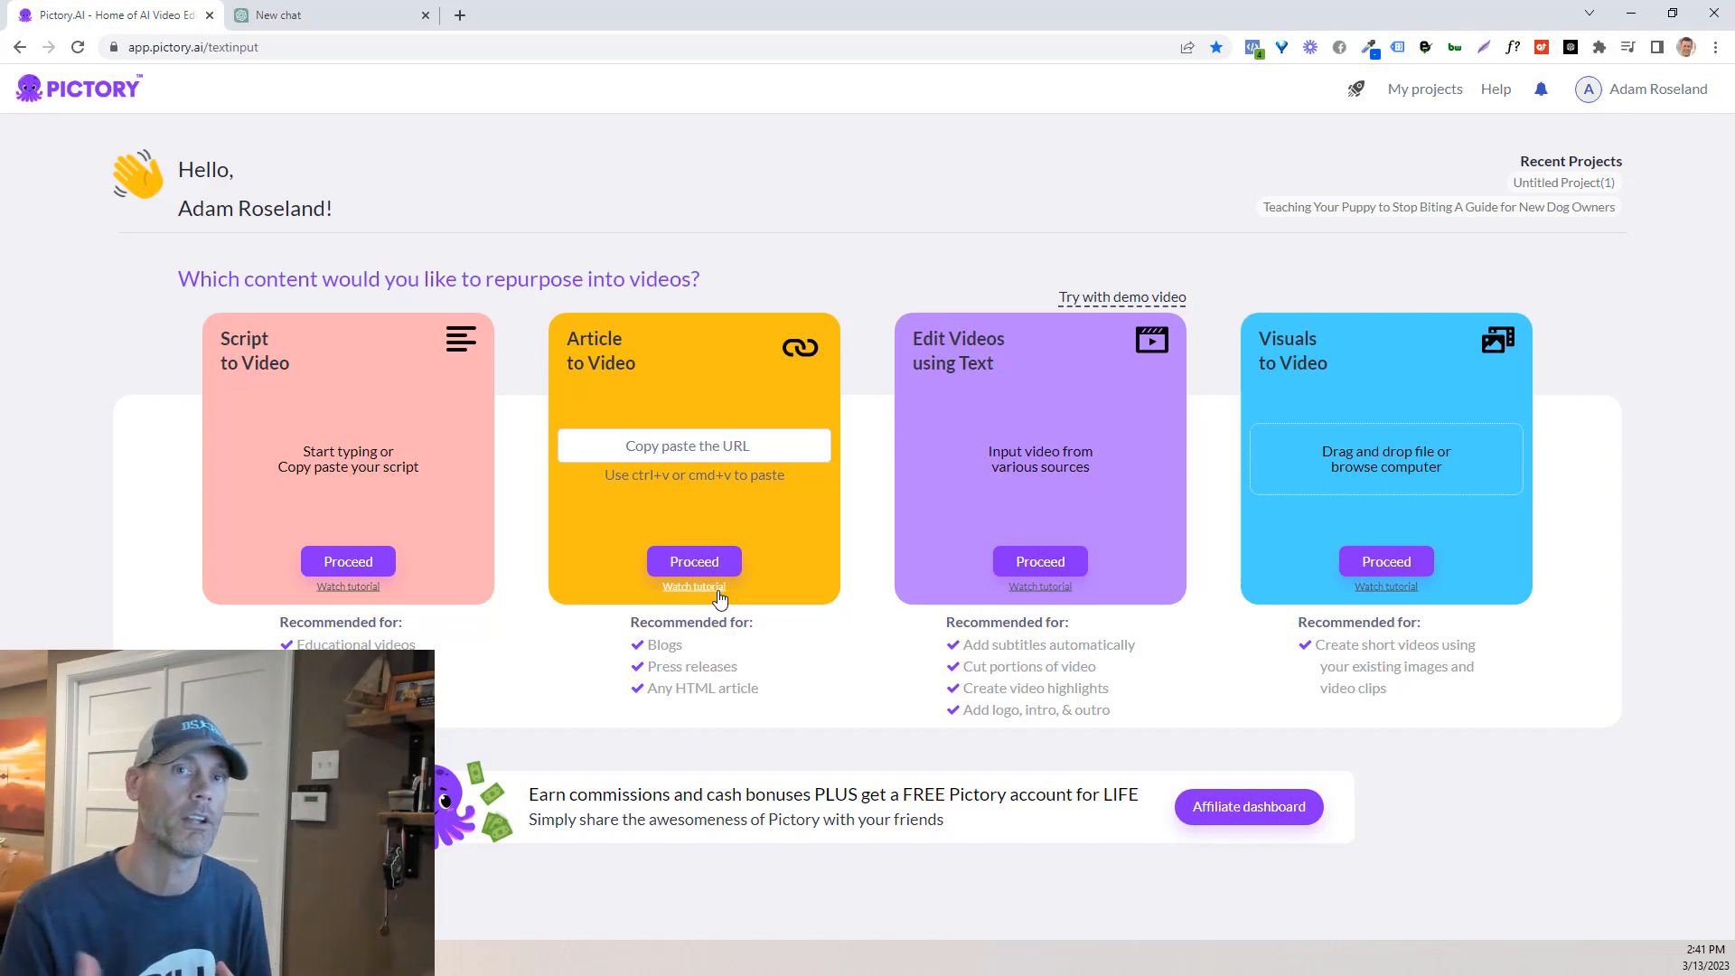
Step: Return to the ChatGPT conversation and have it continue writing the cut-off Chapter 3 of the script
{"action": "left_click", "coordinate": [343, 14]}
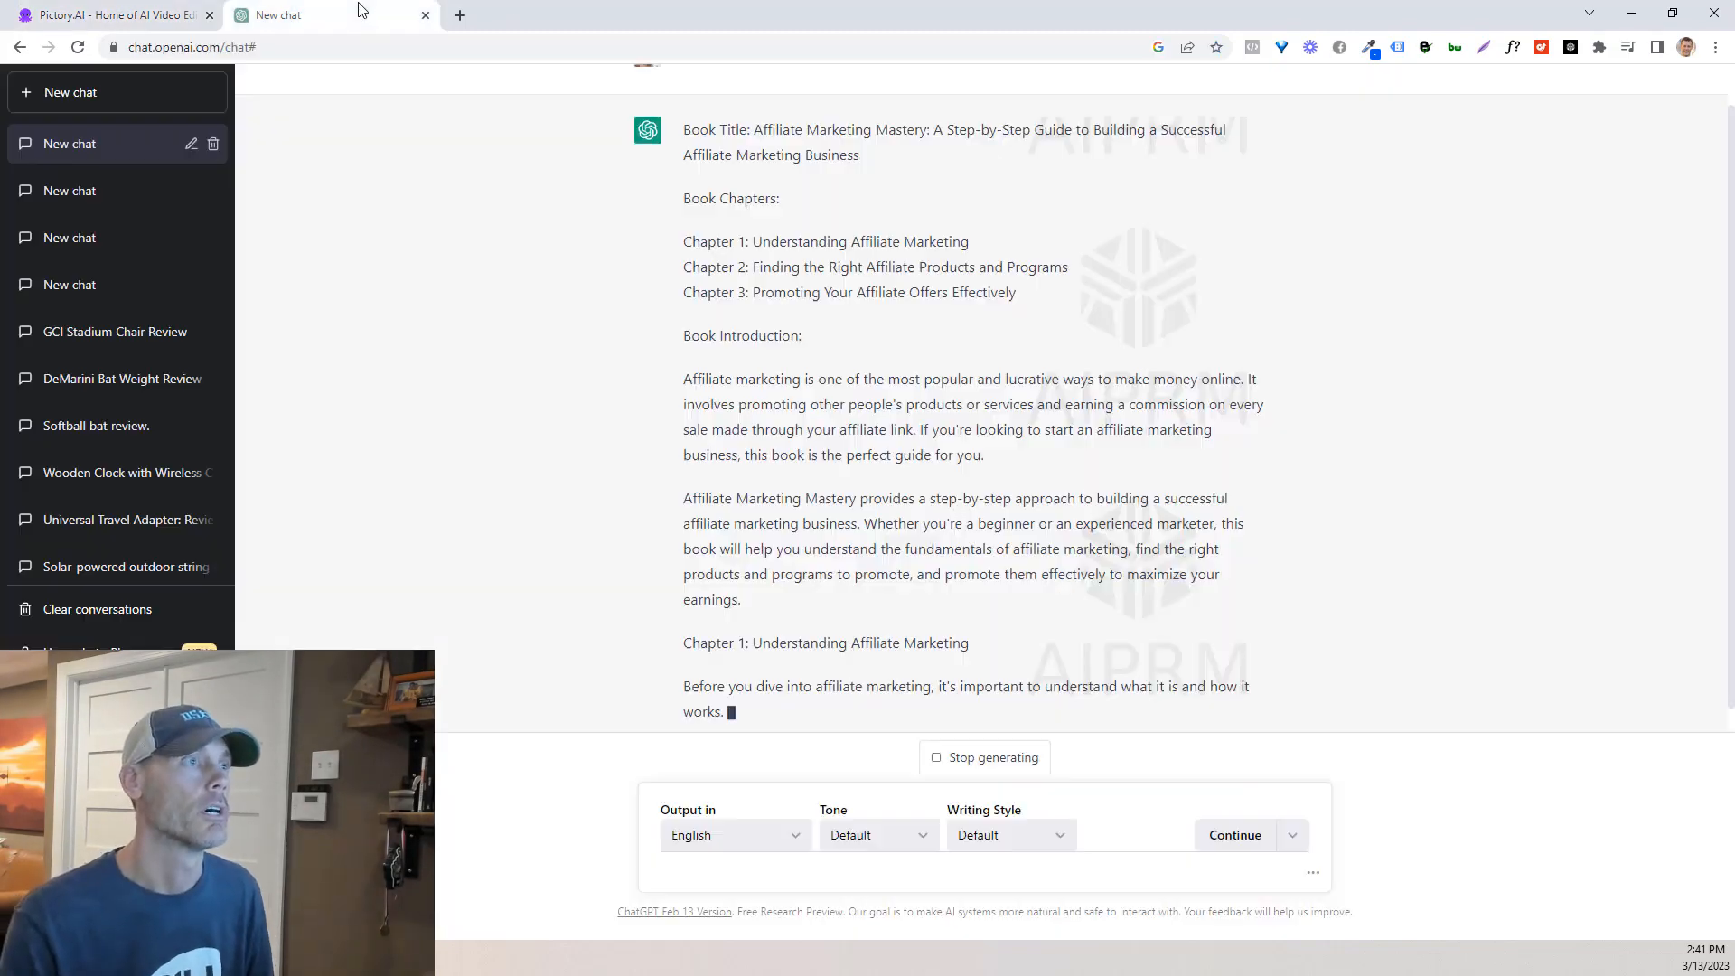
{"action": "scroll", "coordinate": [994, 506], "scroll_direction": "down", "scroll_amount": 5}
{"action": "scroll", "coordinate": [980, 543], "scroll_direction": "up", "scroll_amount": 1}
{"action": "scroll", "coordinate": [980, 543], "scroll_direction": "down", "scroll_amount": 1}
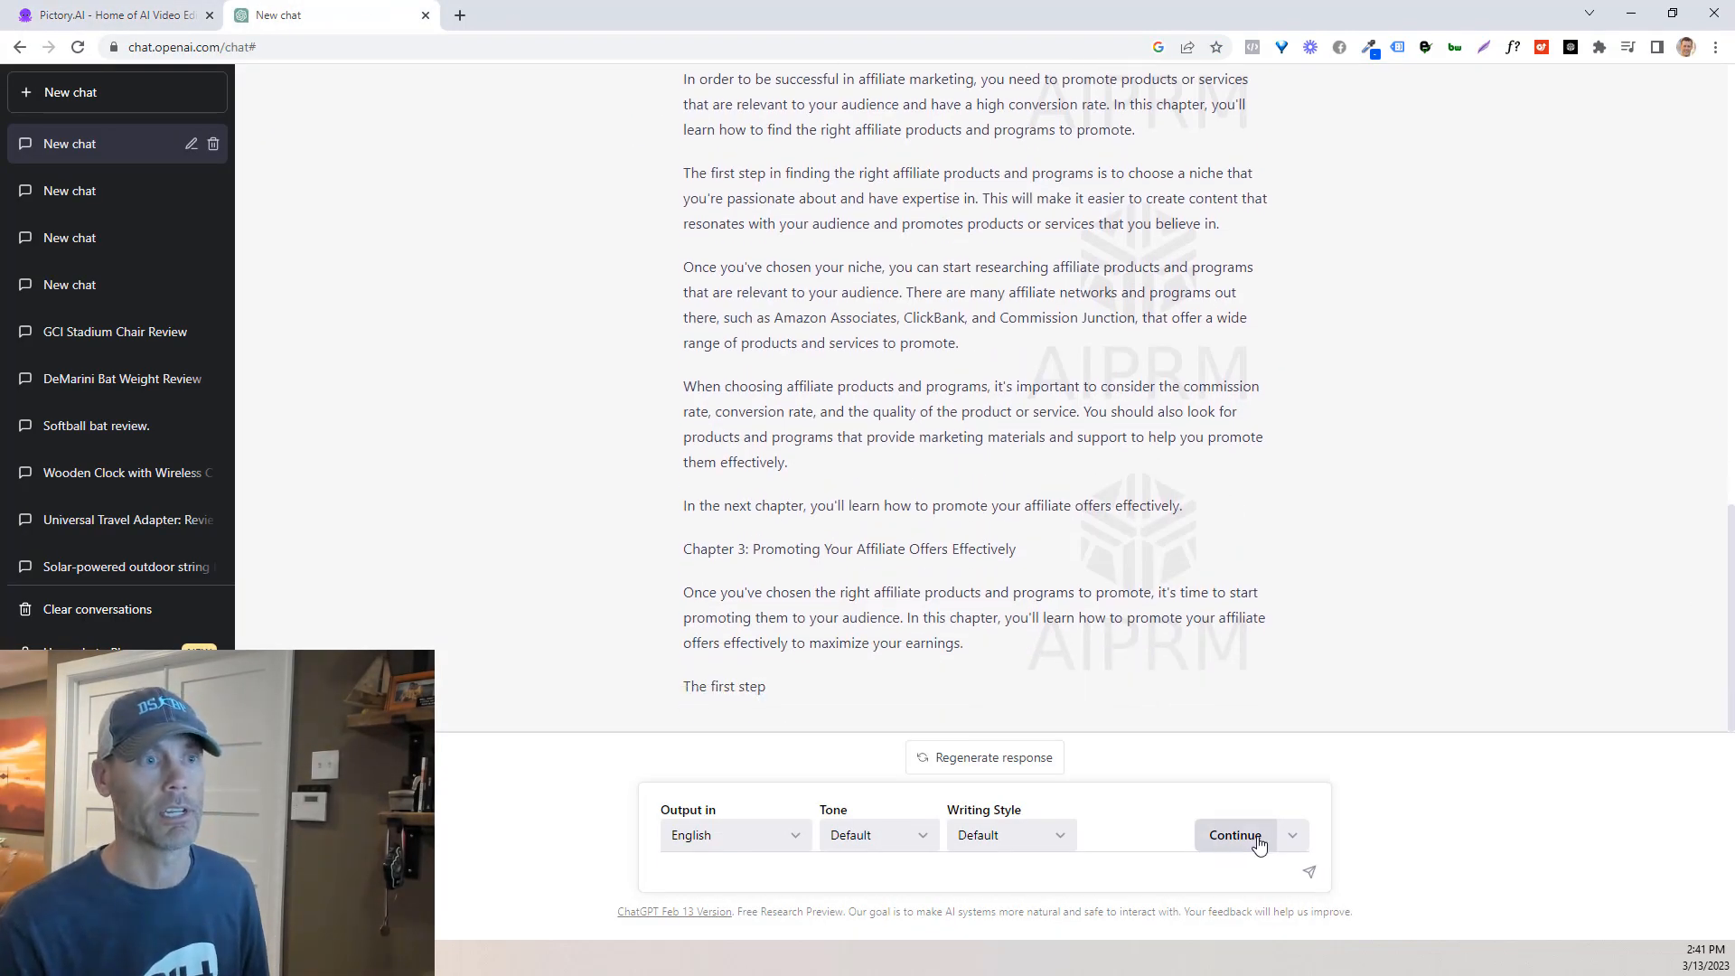
{"action": "left_click", "coordinate": [1247, 835]}
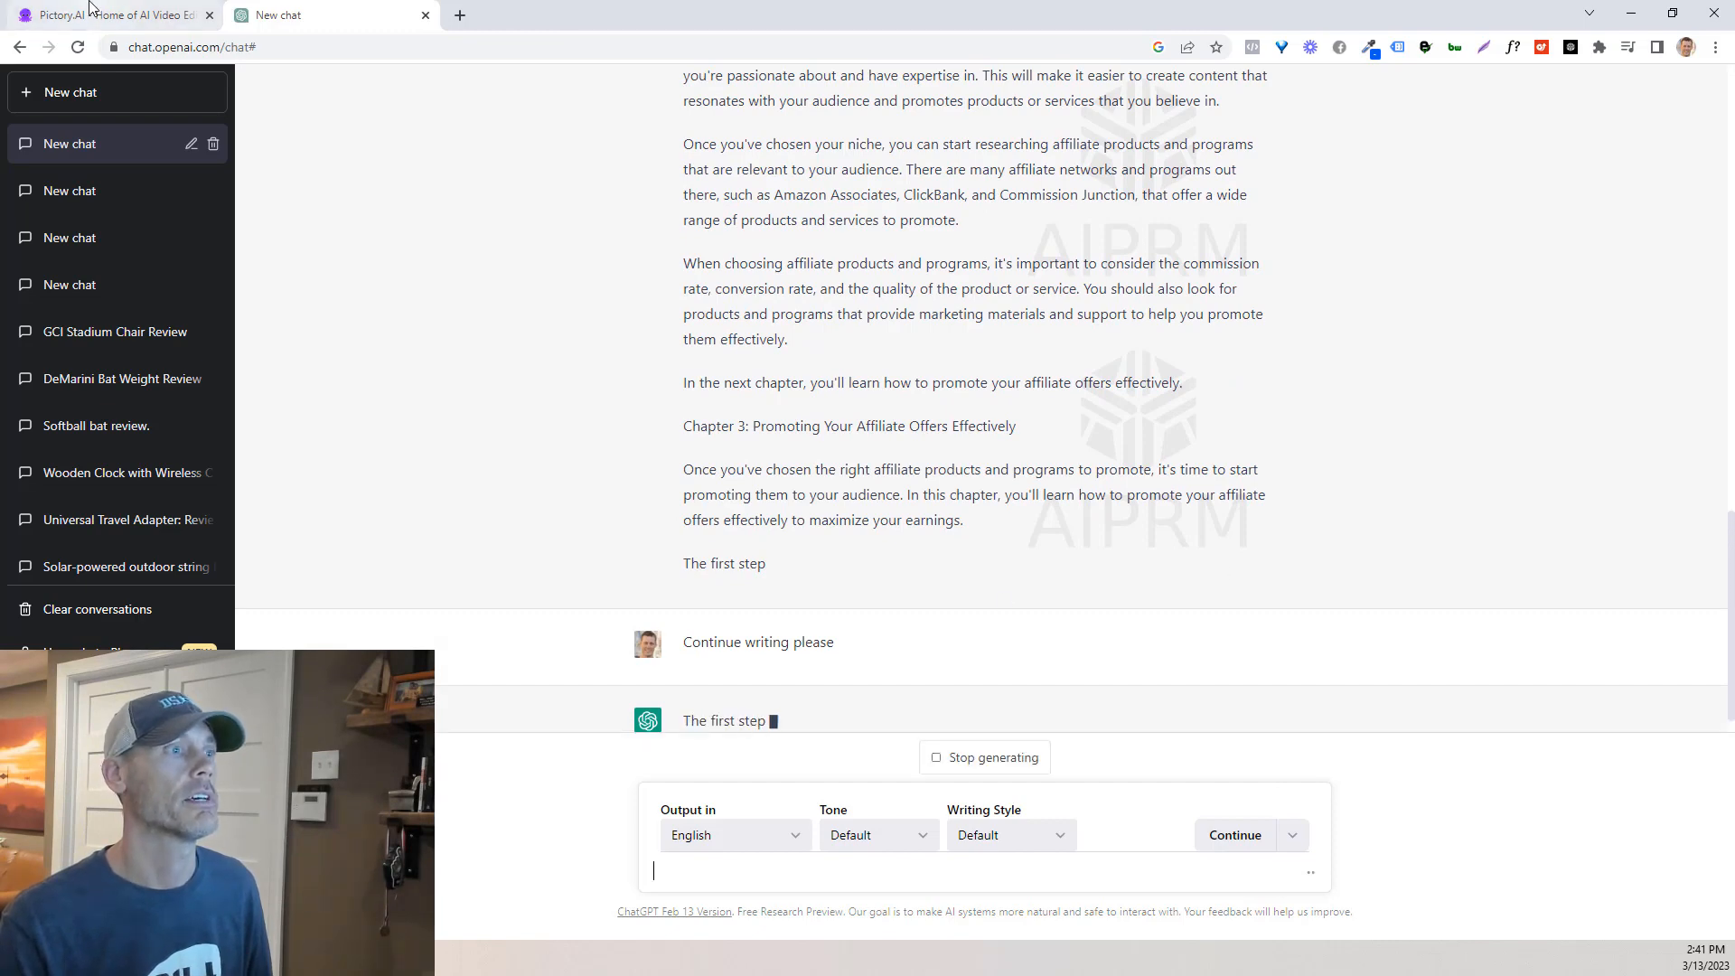
Step: Start a Script to Video project in Pictory and set new scenes to be created on line breaks
{"action": "left_click", "coordinate": [113, 14]}
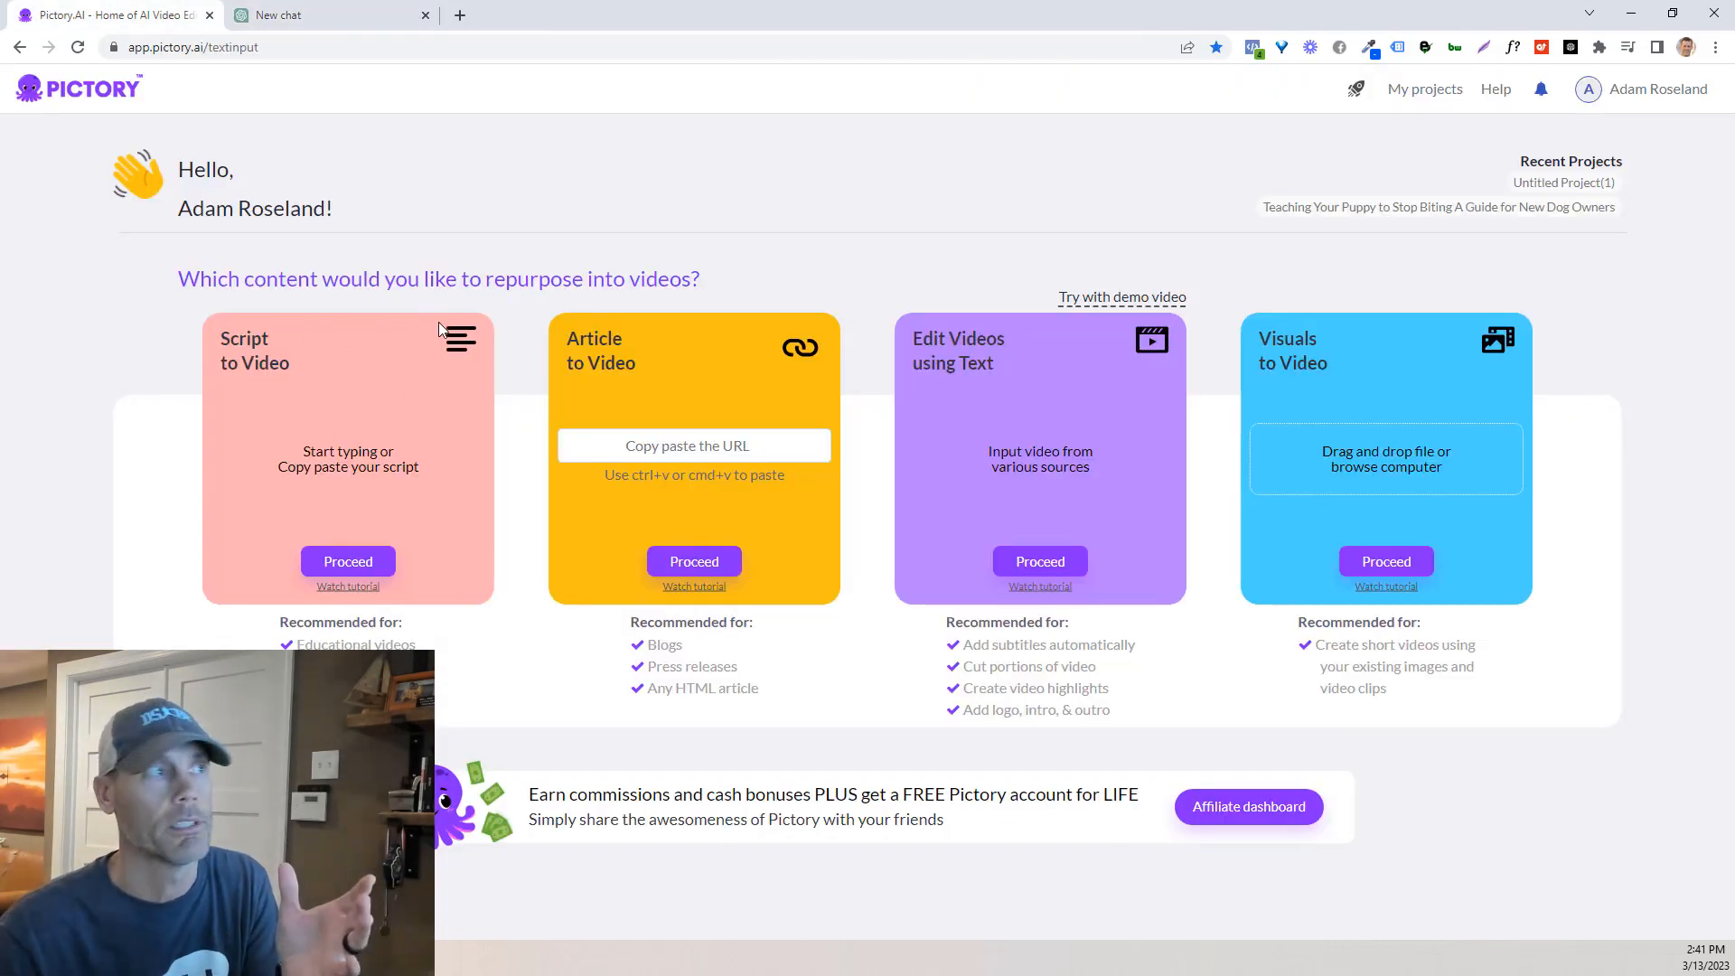
{"action": "left_click", "coordinate": [348, 562]}
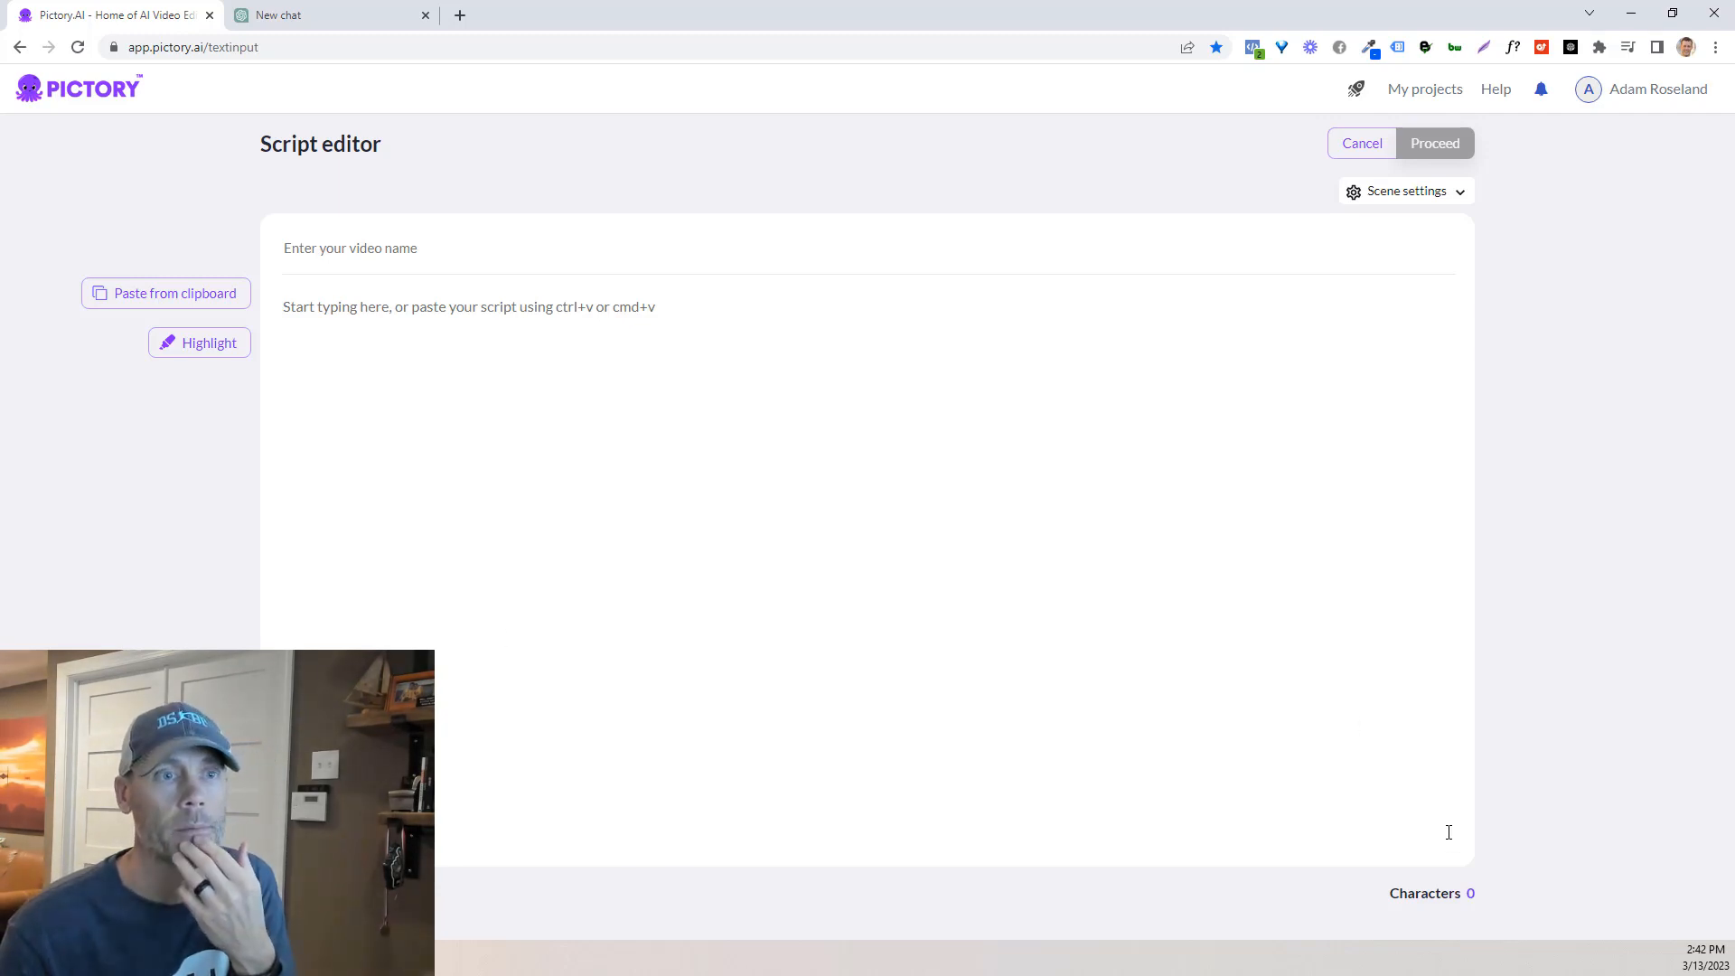
{"action": "left_click", "coordinate": [1419, 194]}
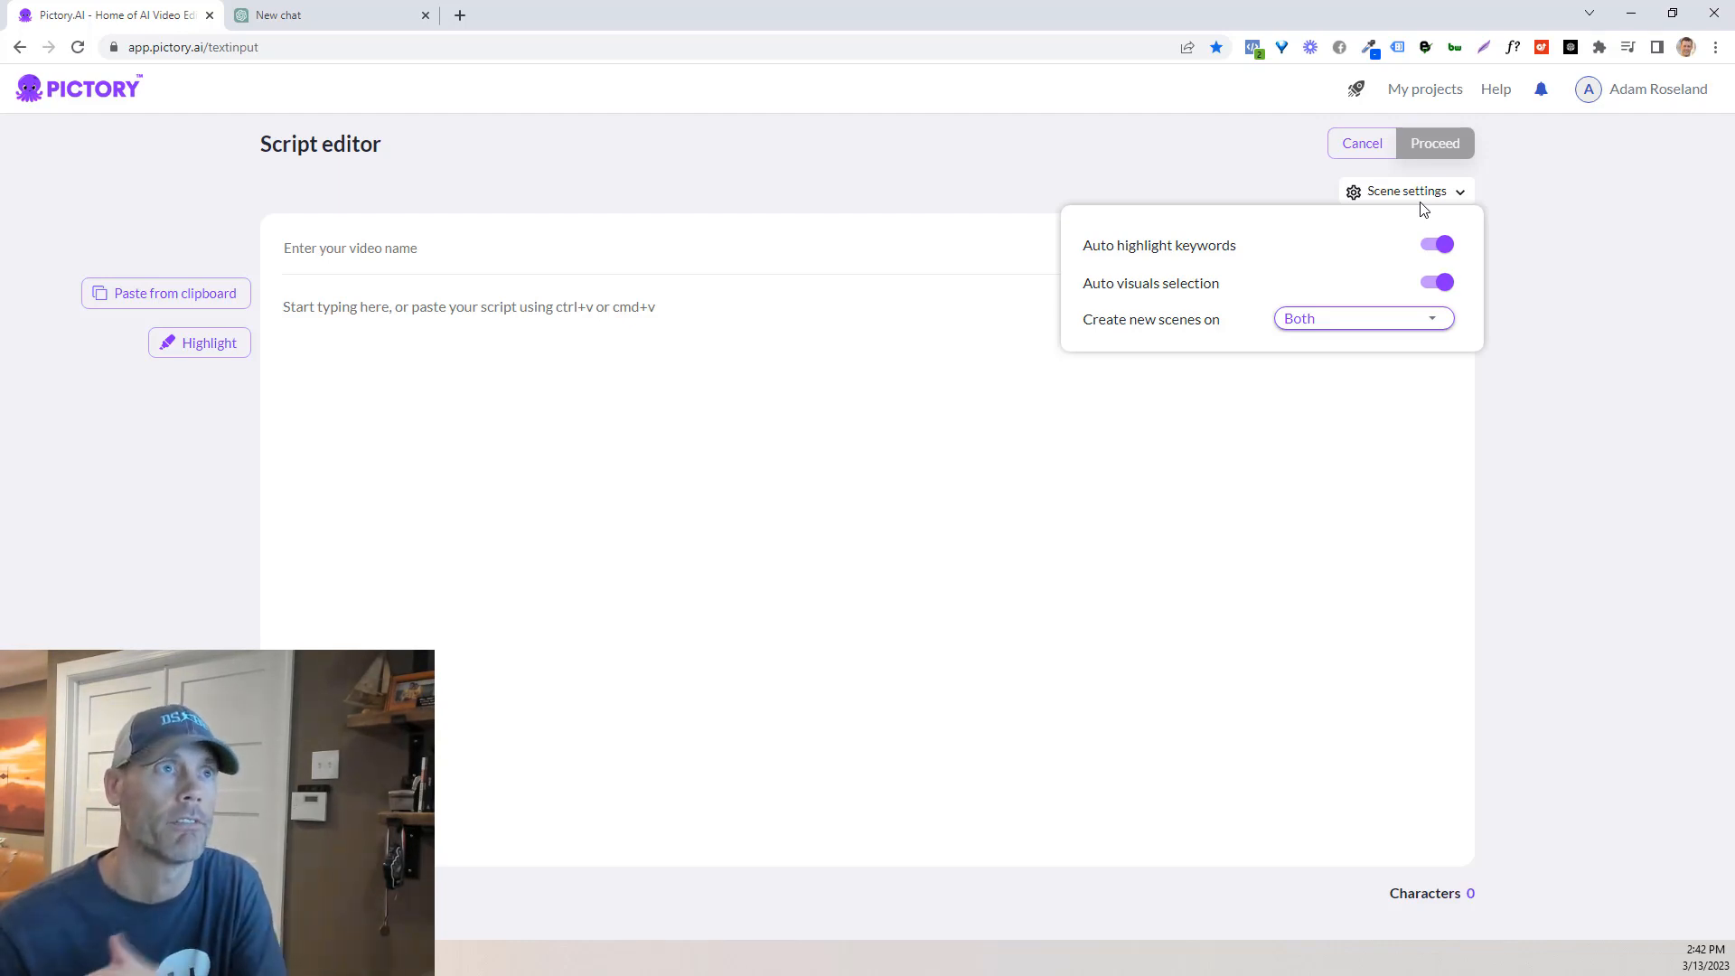
{"action": "mouse_move", "coordinate": [1377, 200]}
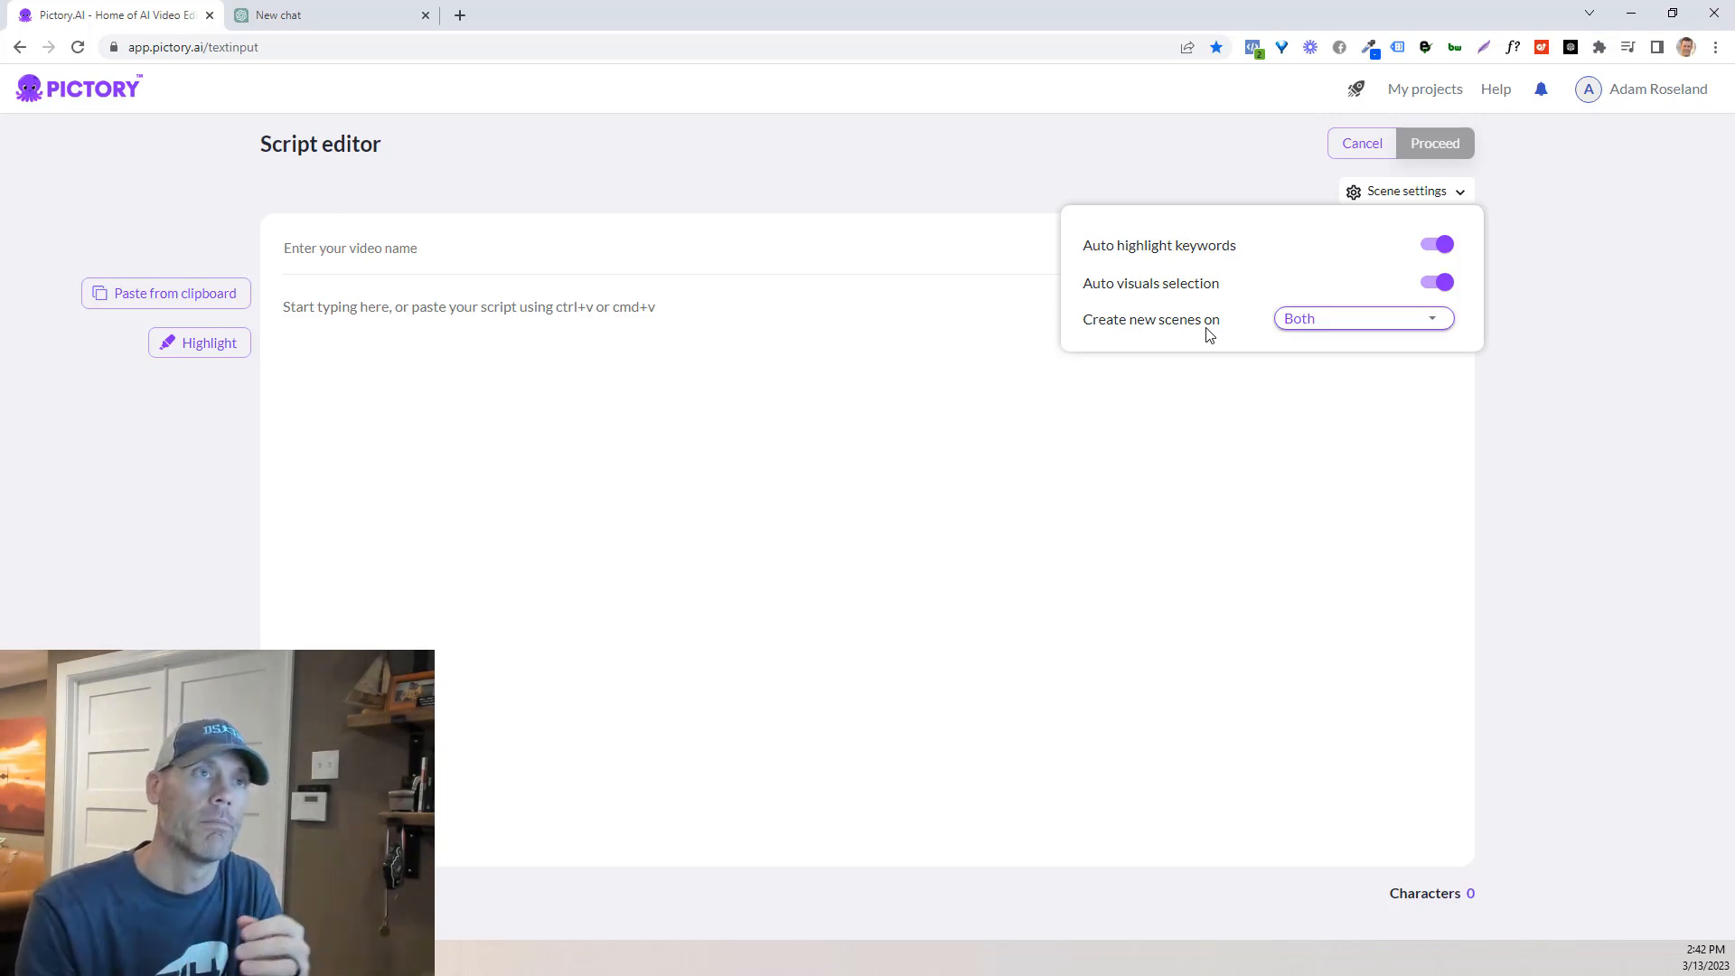
{"action": "left_click", "coordinate": [1319, 320]}
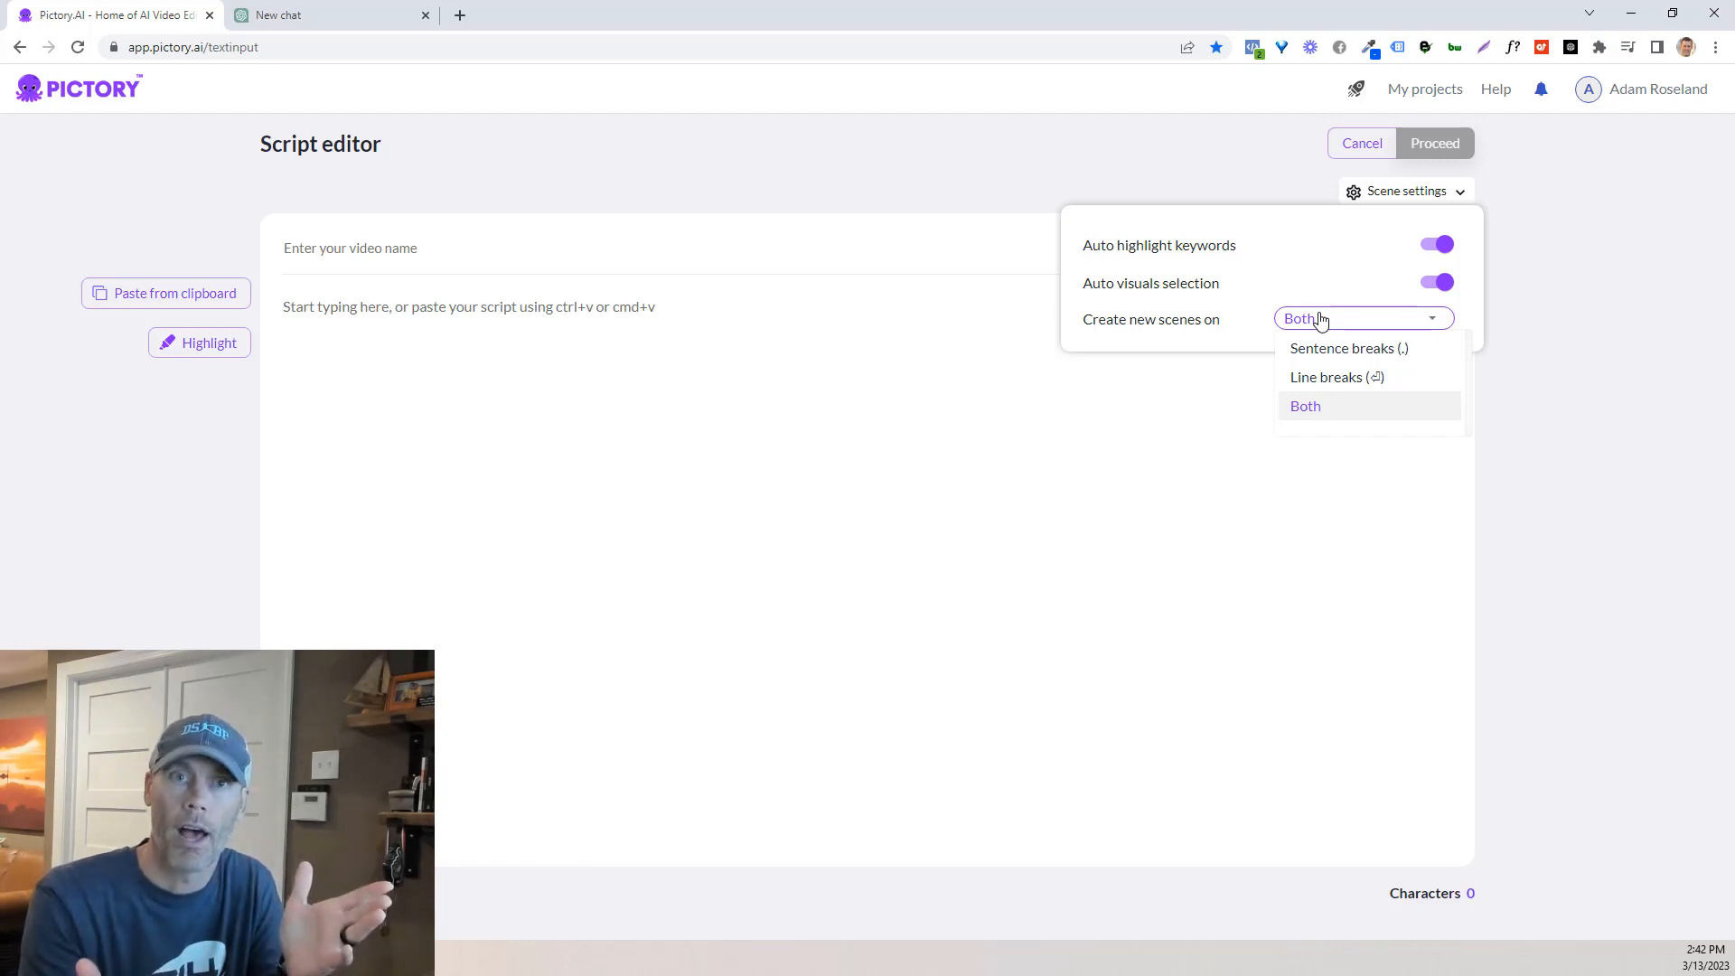
{"action": "left_click", "coordinate": [1347, 378]}
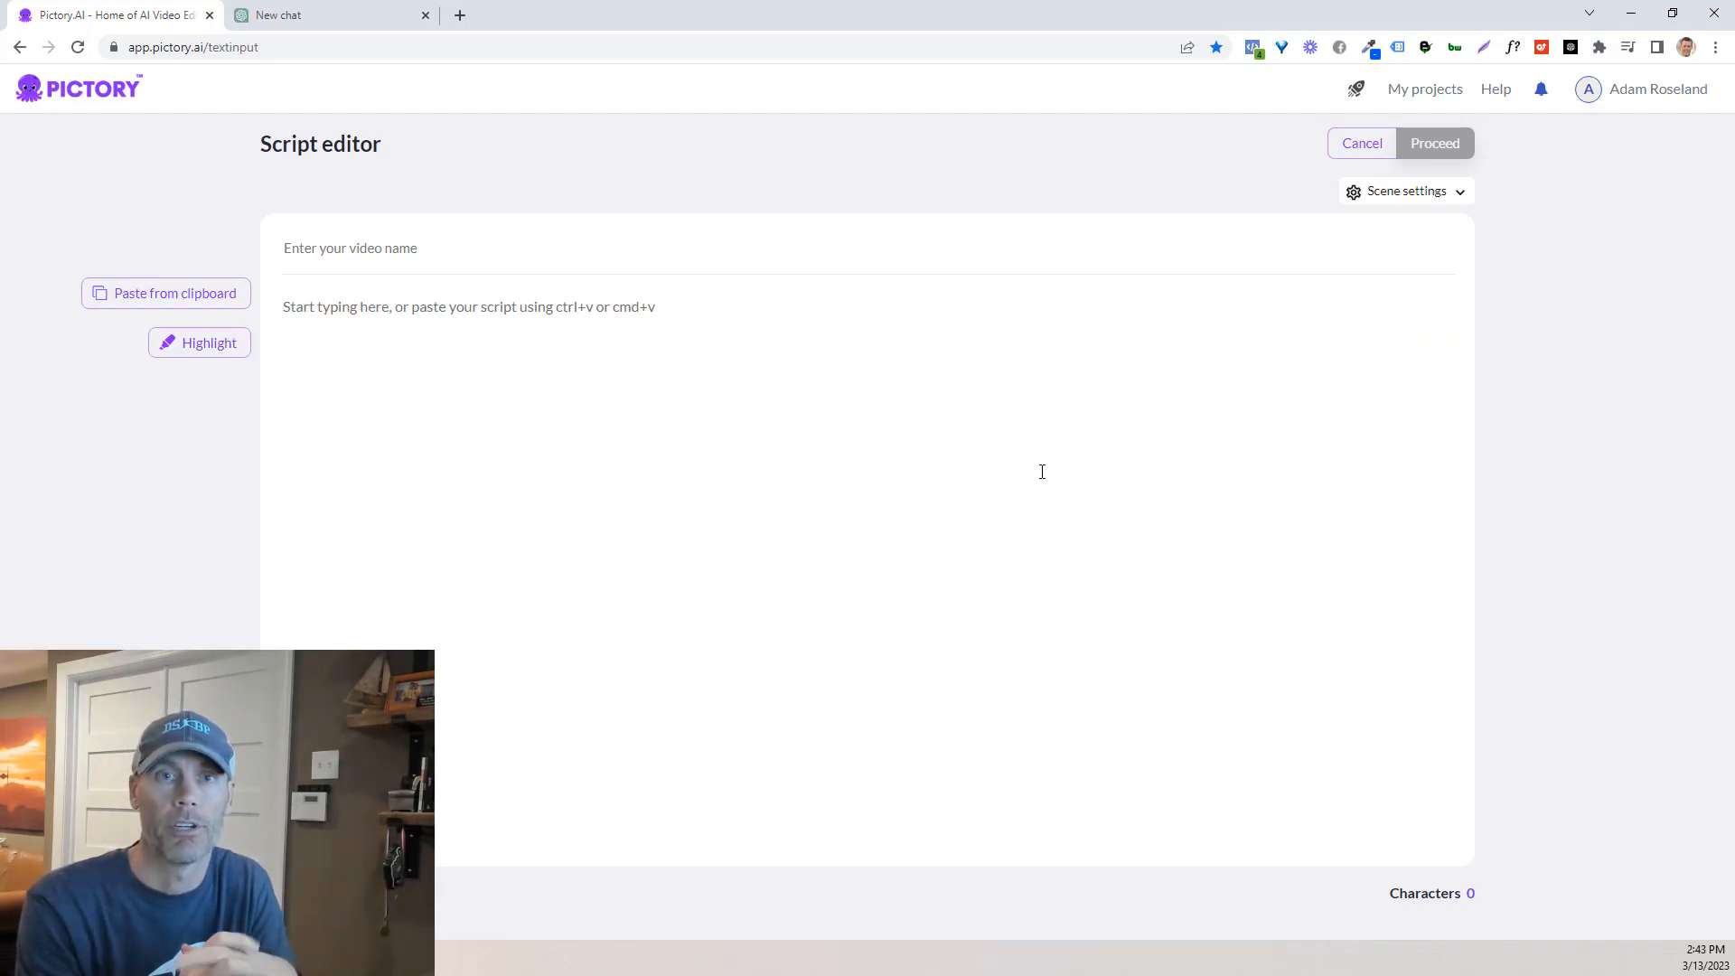
Step: In ChatGPT, select and copy the whole generated script, from the book title through the final paragraph of the continued response
{"action": "key", "text": "ctrl+Tab"}
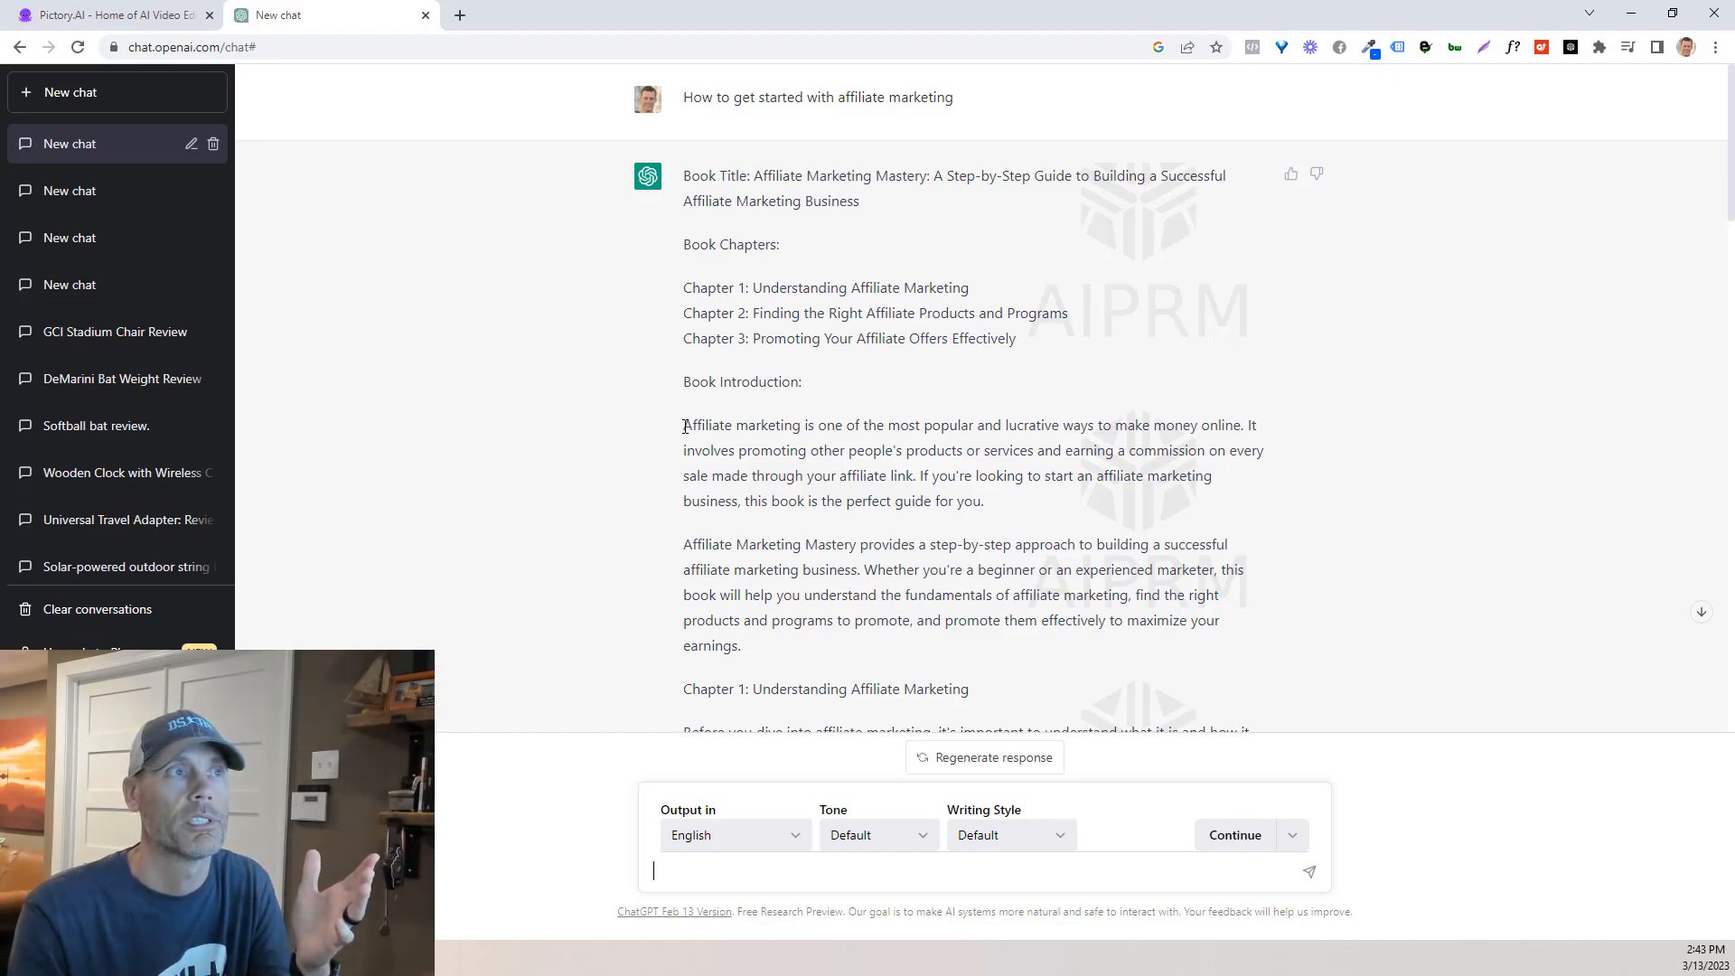
{"action": "left_click_drag", "start_coordinate": [684, 425], "coordinate": [959, 712]}
{"action": "scroll", "coordinate": [903, 407], "scroll_direction": "up", "scroll_amount": 3}
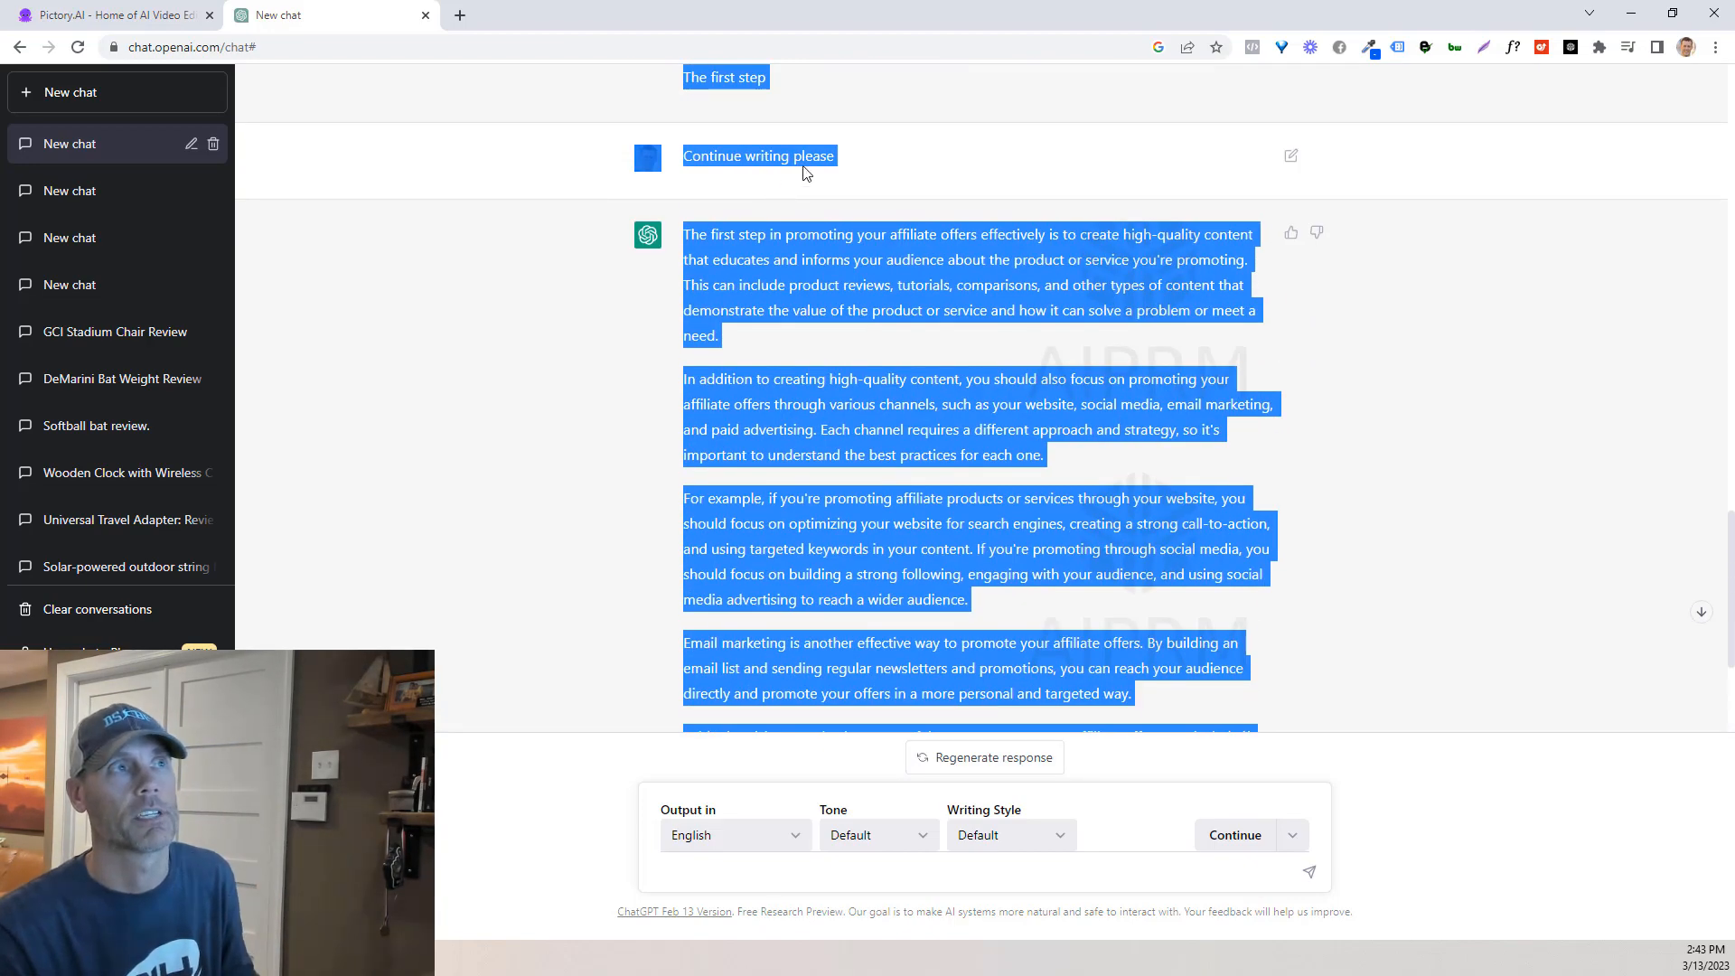
{"action": "scroll", "coordinate": [907, 274], "scroll_direction": "up", "scroll_amount": 10}
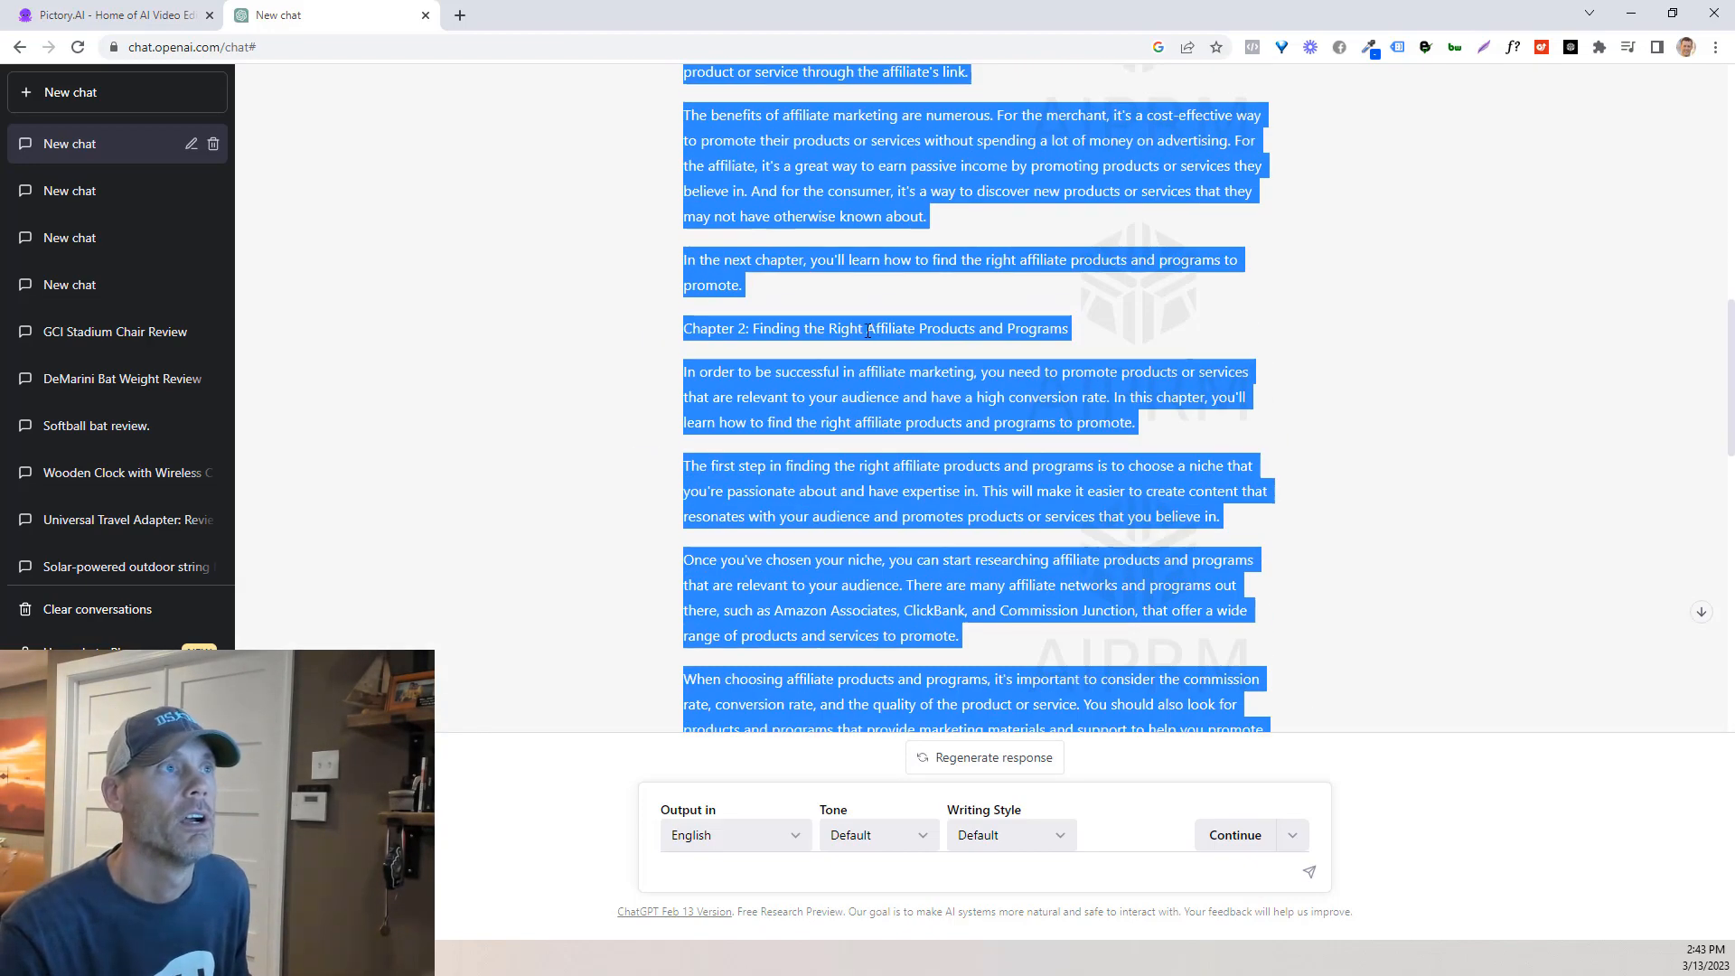
{"action": "scroll", "coordinate": [890, 332], "scroll_direction": "up", "scroll_amount": 5}
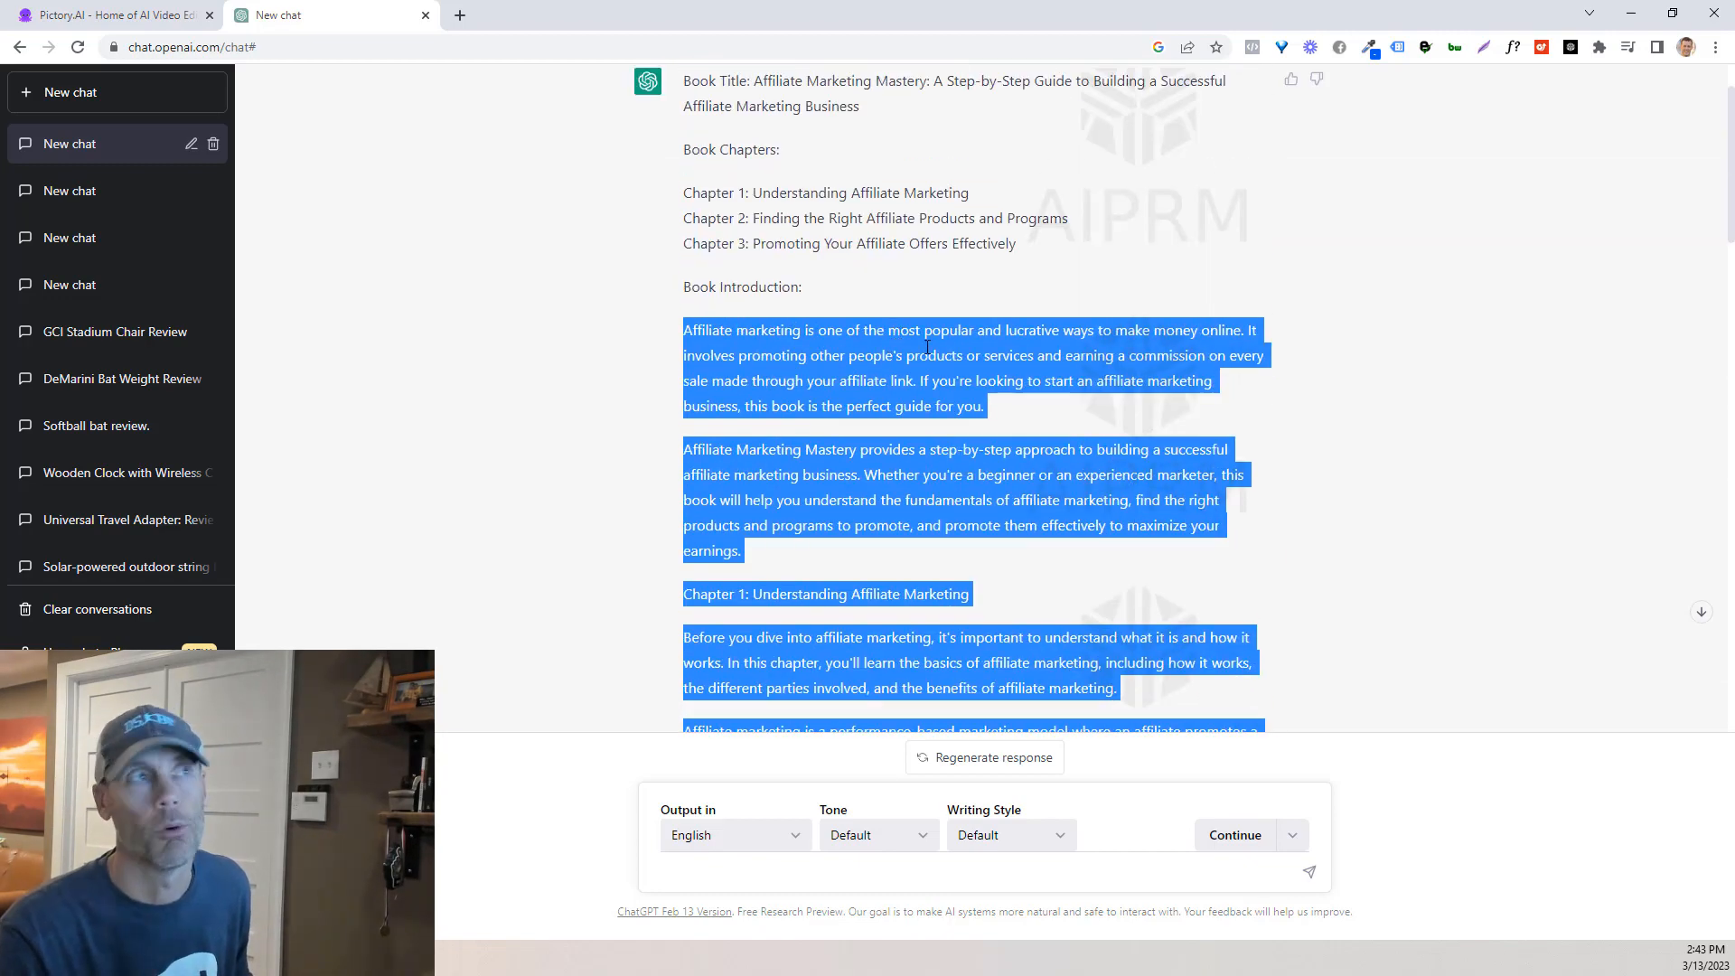
{"action": "scroll", "coordinate": [916, 345], "scroll_direction": "up", "scroll_amount": 1}
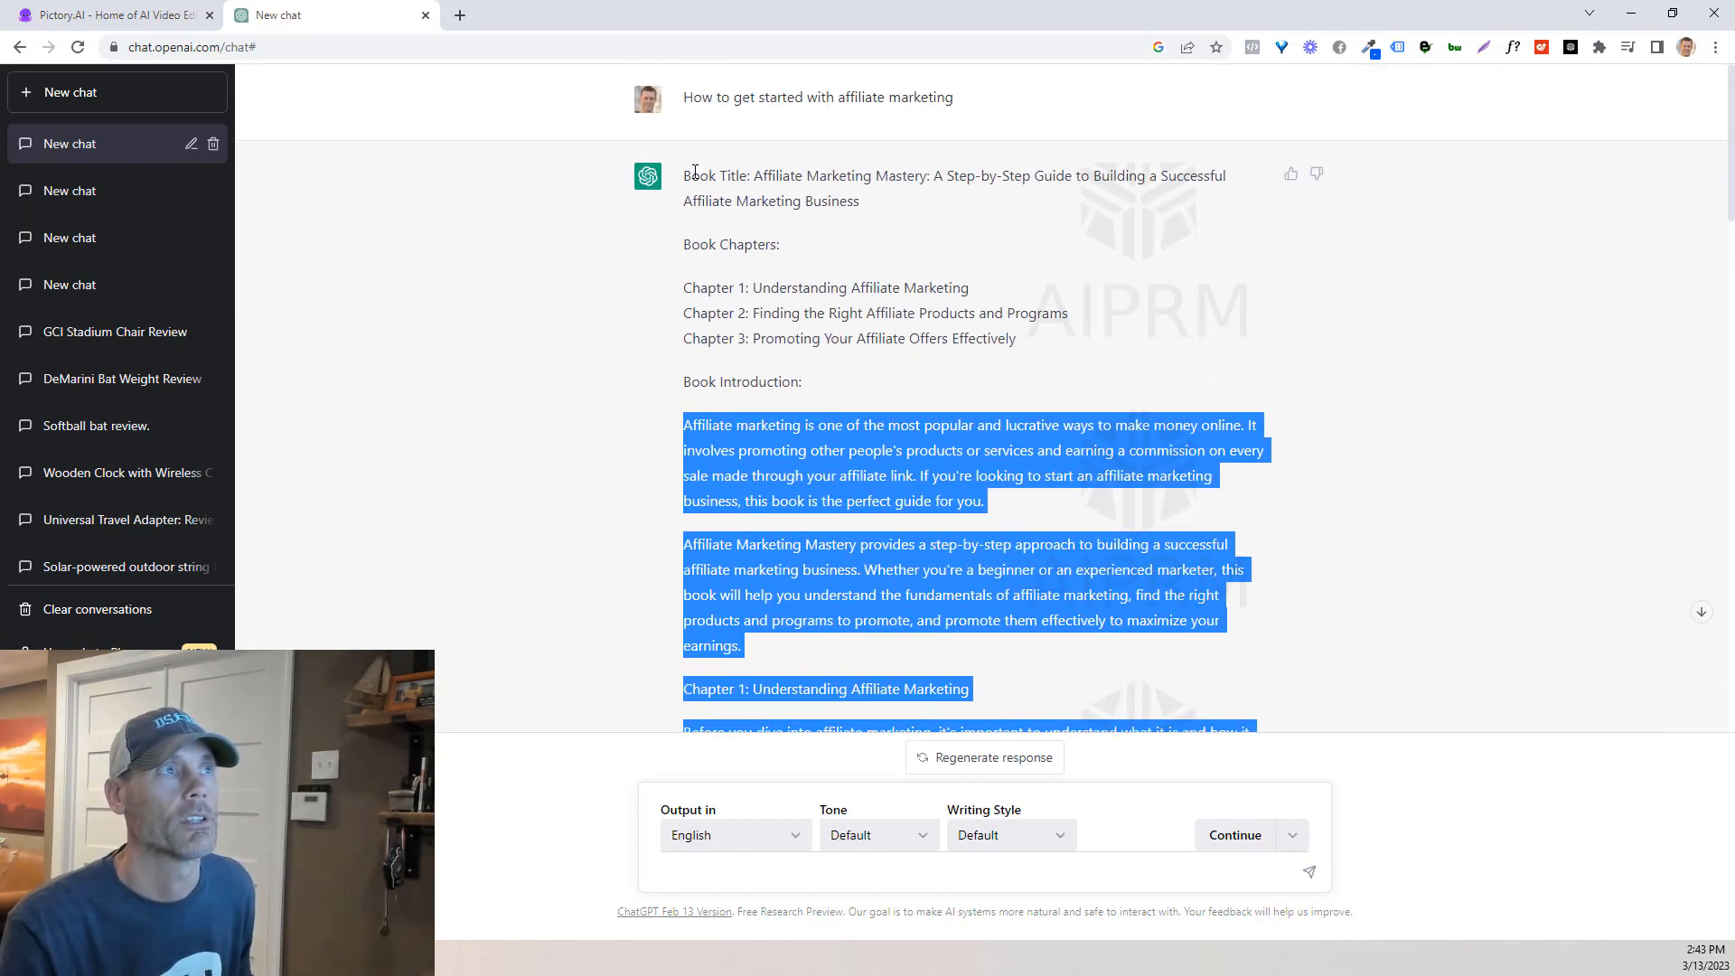
{"action": "left_click_drag", "start_coordinate": [684, 178], "coordinate": [1033, 815]}
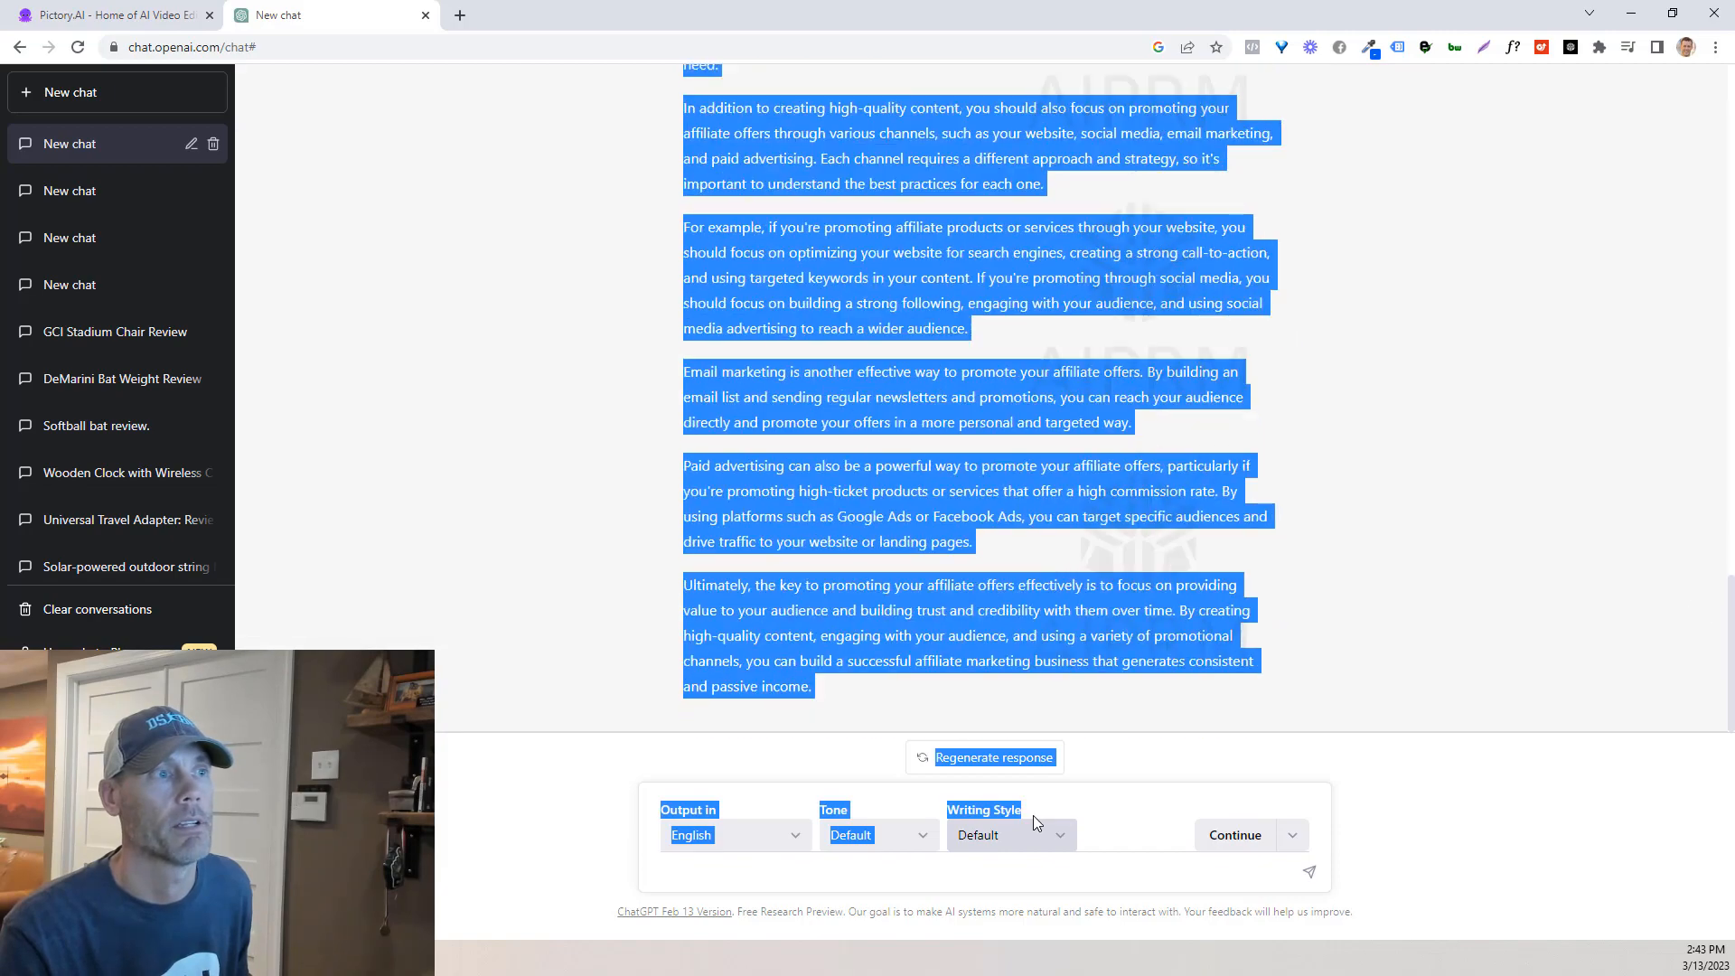
{"action": "left_click_drag", "start_coordinate": [883, 690], "coordinate": [678, 138]}
Step: Paste the copied script into the body of Pictory's script editor
{"action": "left_click", "coordinate": [191, 15]}
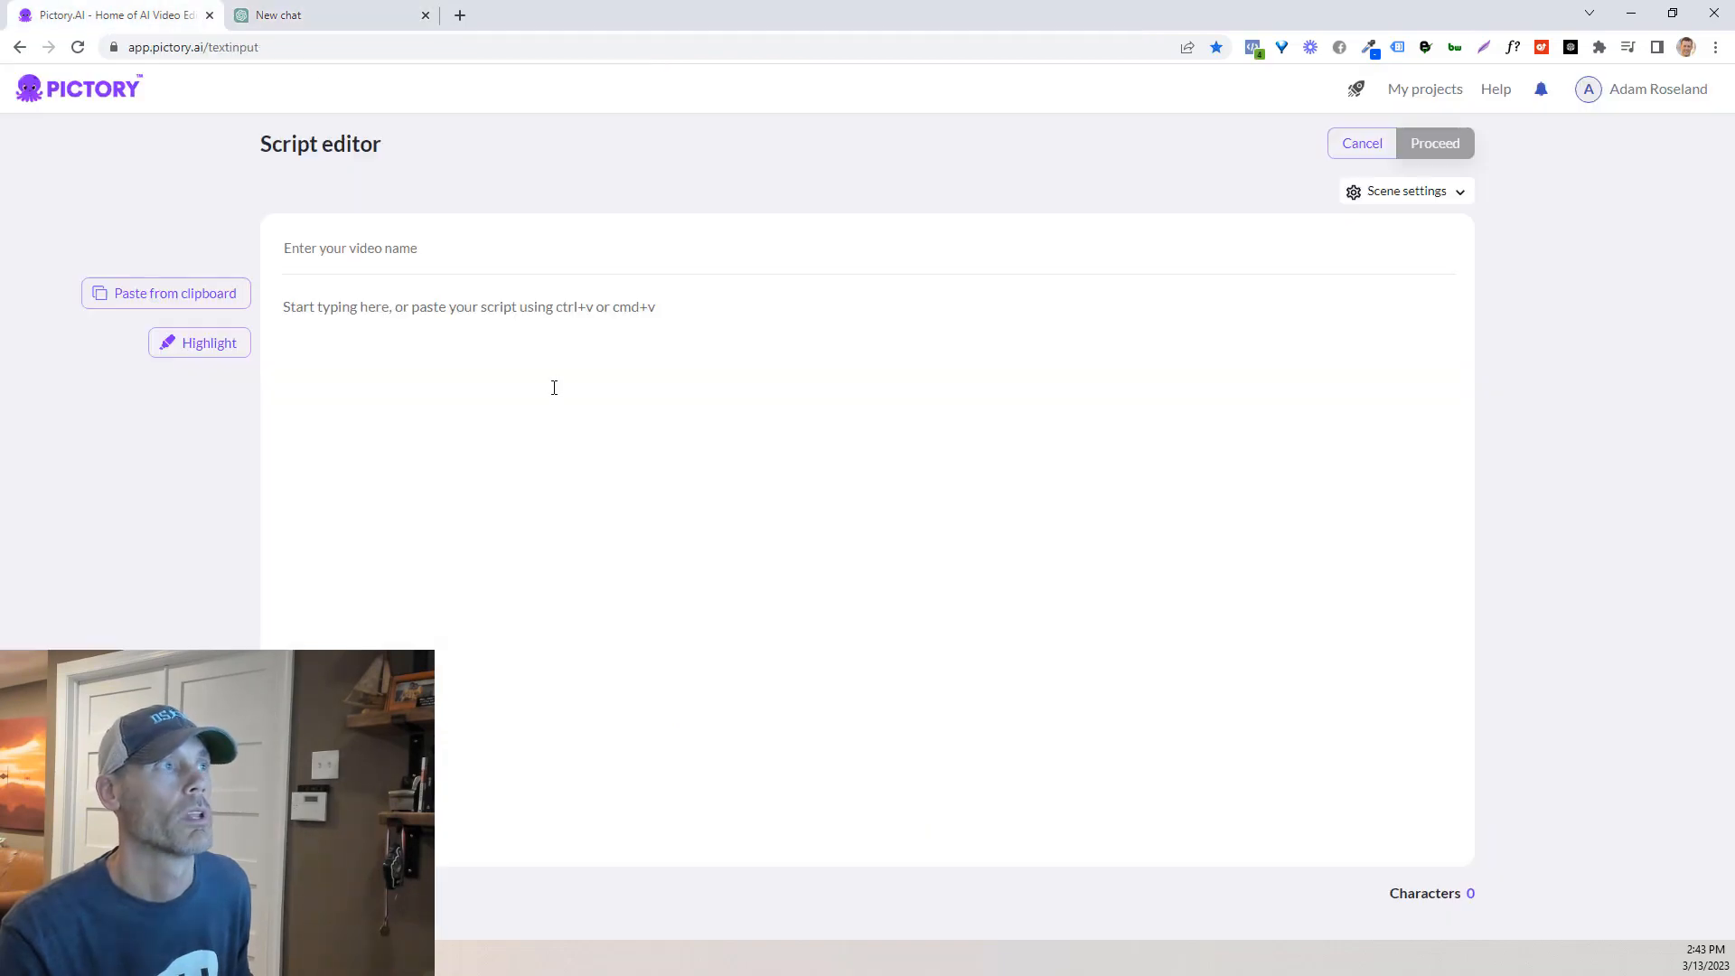
{"action": "left_click", "coordinate": [532, 353]}
{"action": "key", "text": "ctrl+v"}
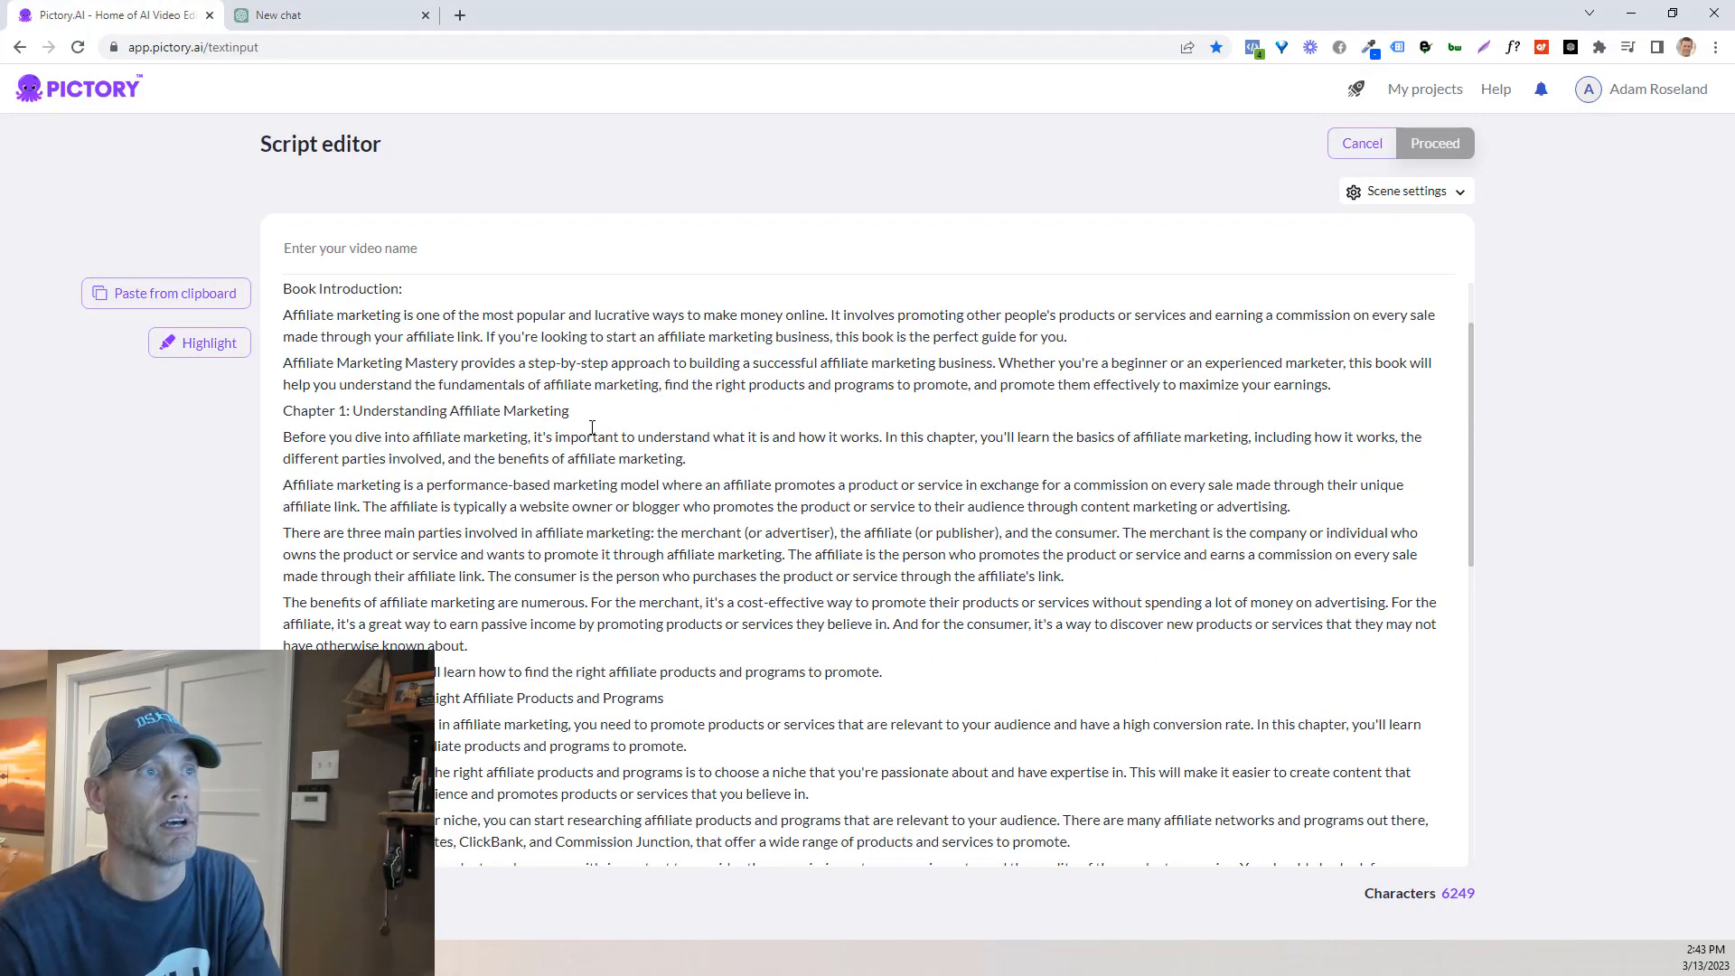
Step: Delete the duplicate "The first step" fragment, image placeholders and continuation request between the two responses in the script
{"action": "left_click_drag", "start_coordinate": [443, 459], "coordinate": [274, 508]}
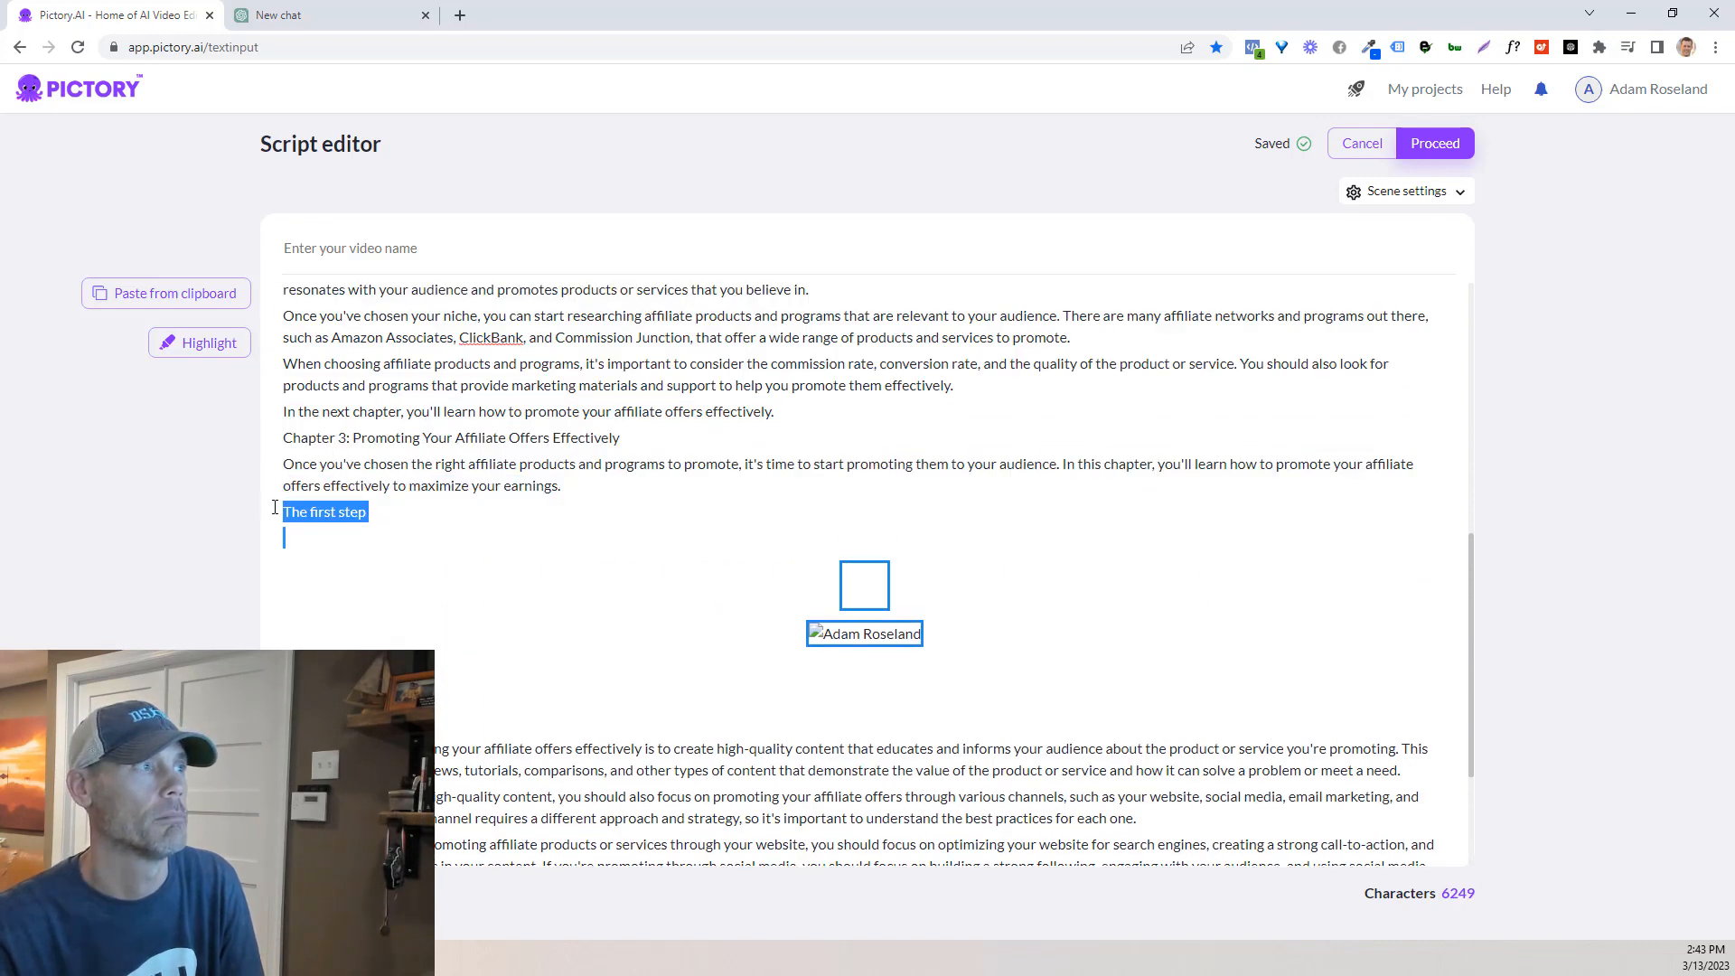
{"action": "key", "text": "BackSpace"}
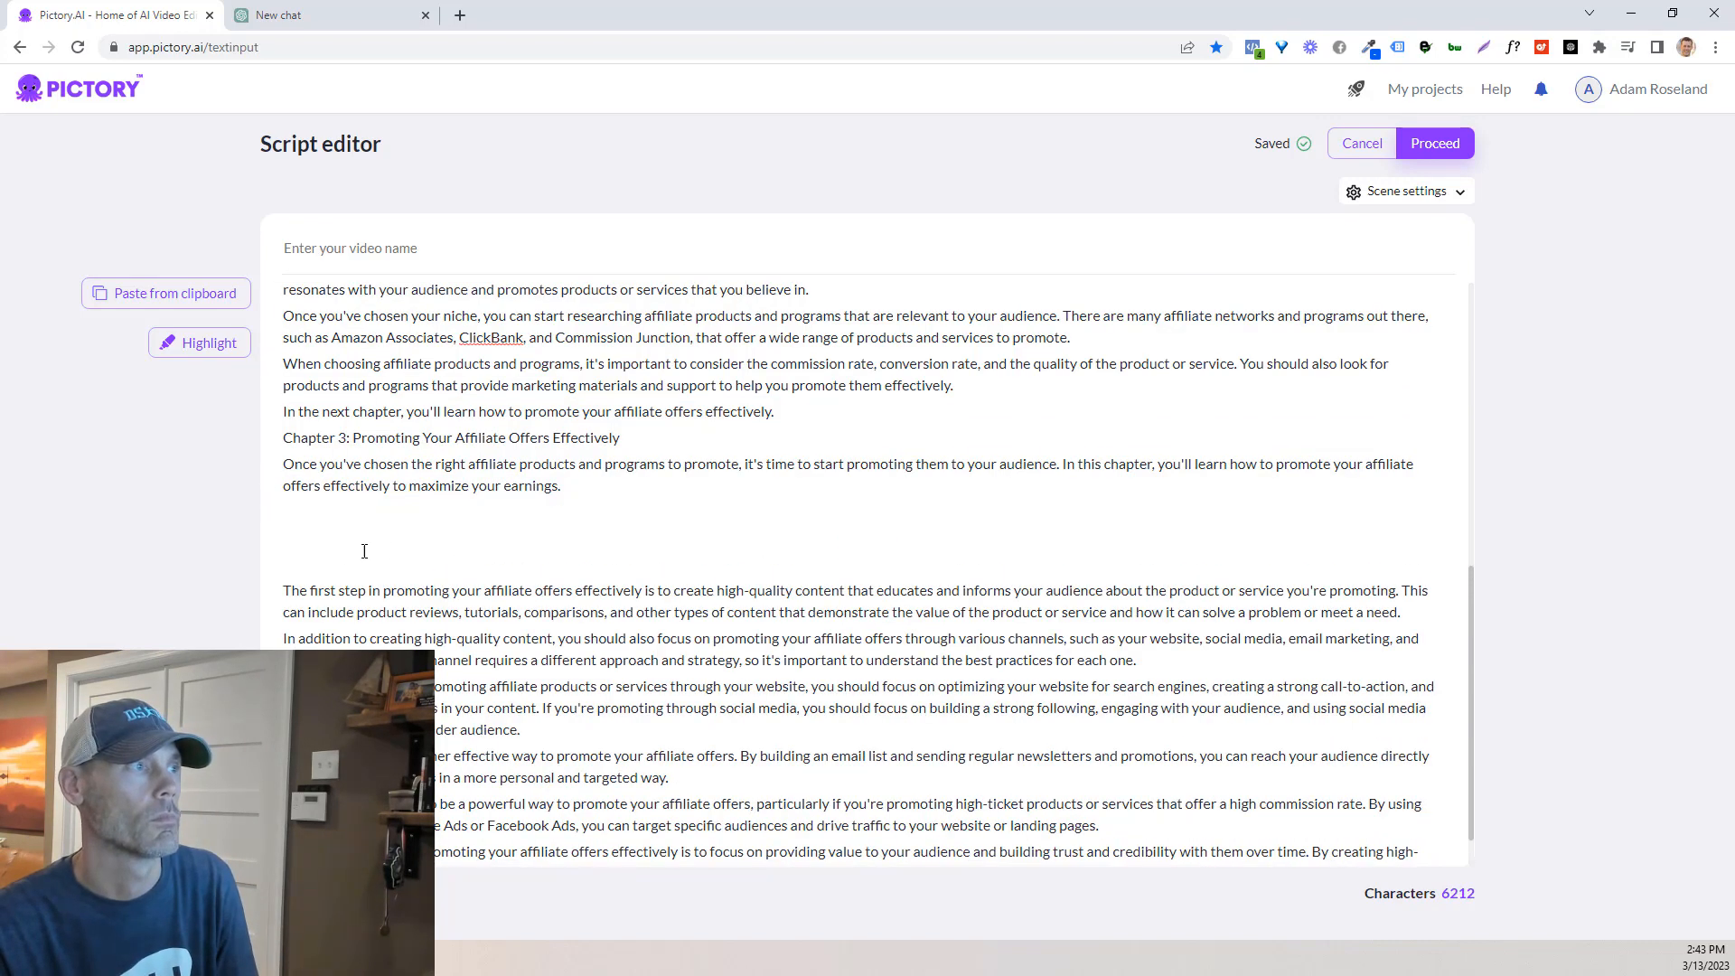
{"action": "key", "text": "BackSpace"}
{"action": "key", "text": "BackSpace"}
Step: Copy the book title "Affiliate Marketing Mastery: A Step-by-Step Guide to Building a Successful Affiliate Marketing Business" from the script into the video name
{"action": "scroll", "coordinate": [543, 538], "scroll_direction": "up", "scroll_amount": 15}
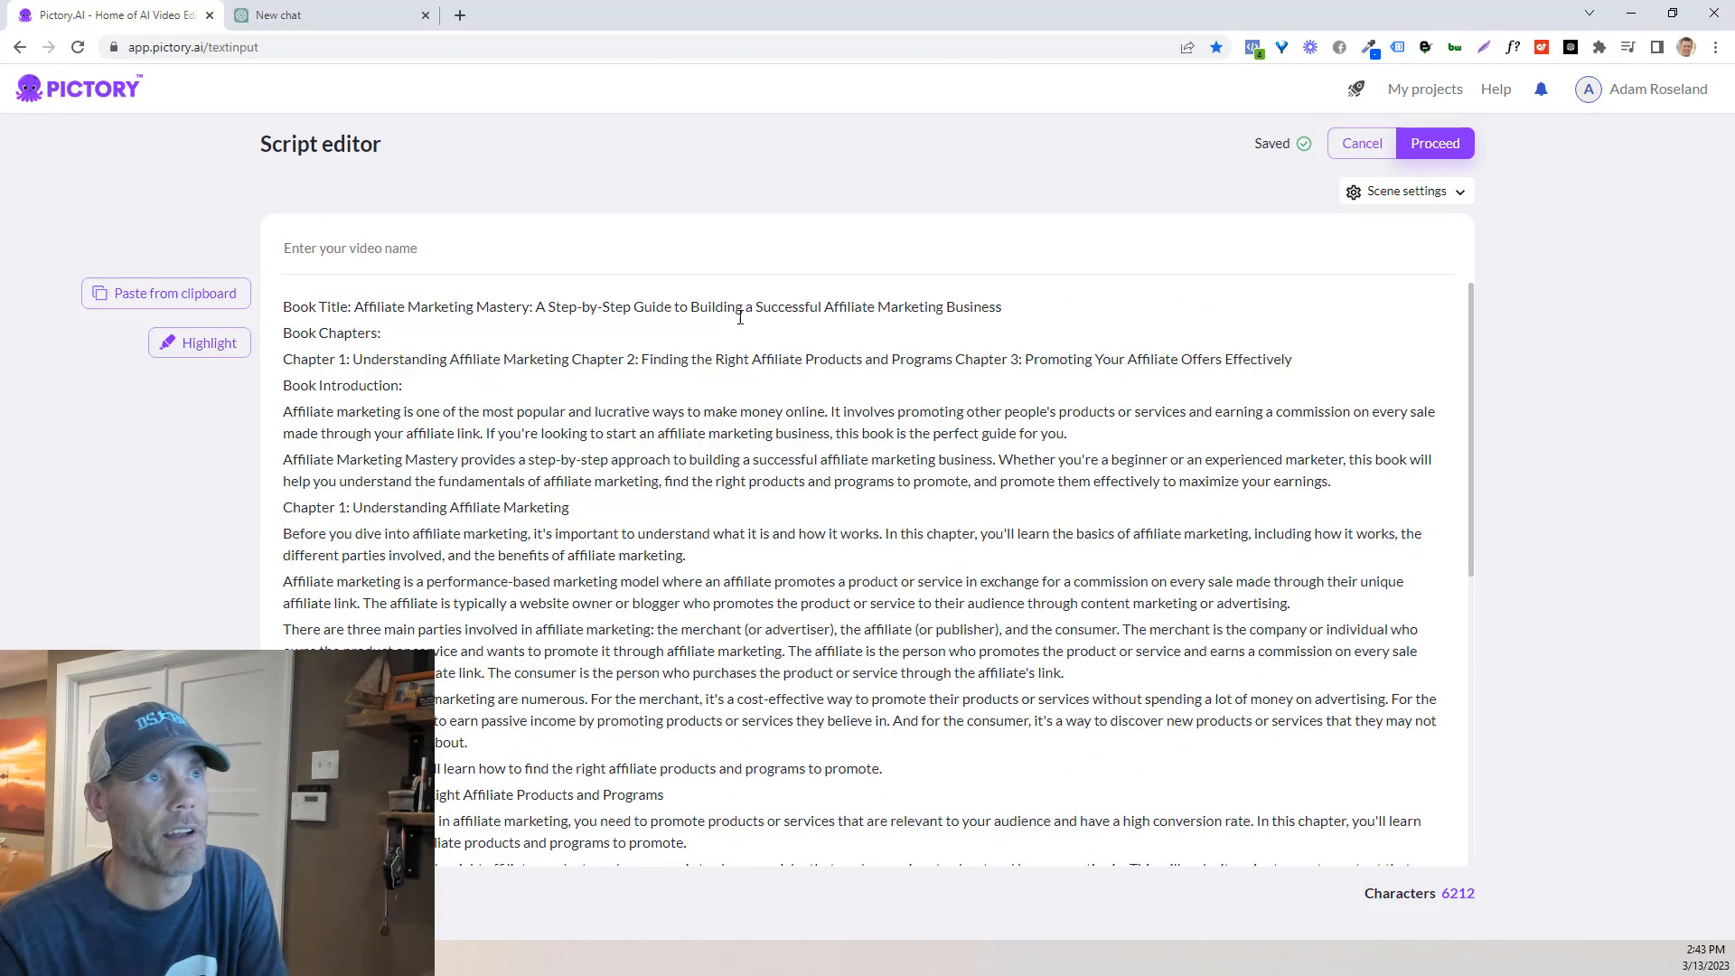
{"action": "left_click_drag", "start_coordinate": [1002, 306], "coordinate": [359, 305]}
{"action": "key", "text": "ctrl+c"}
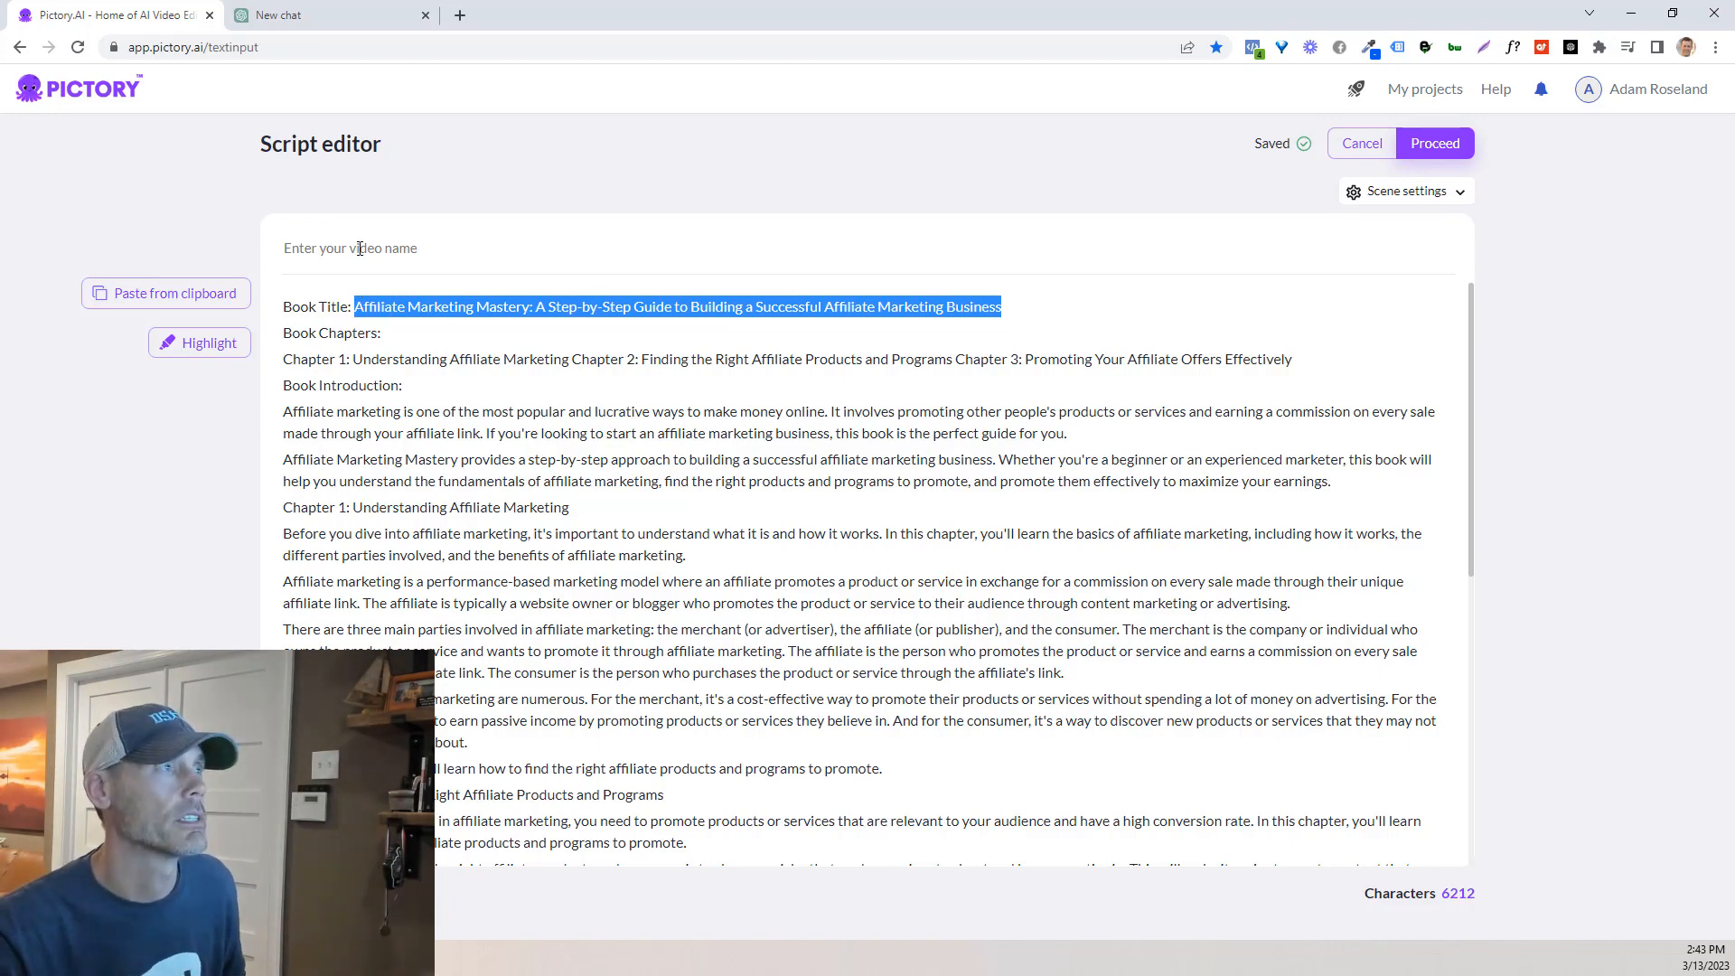
{"action": "left_click", "coordinate": [360, 249]}
{"action": "key", "text": "ctrl+v"}
Step: Delete the "Book Title" line and the "Book Chapters:" label from the beginning of the script
{"action": "left_click_drag", "start_coordinate": [383, 333], "coordinate": [283, 305]}
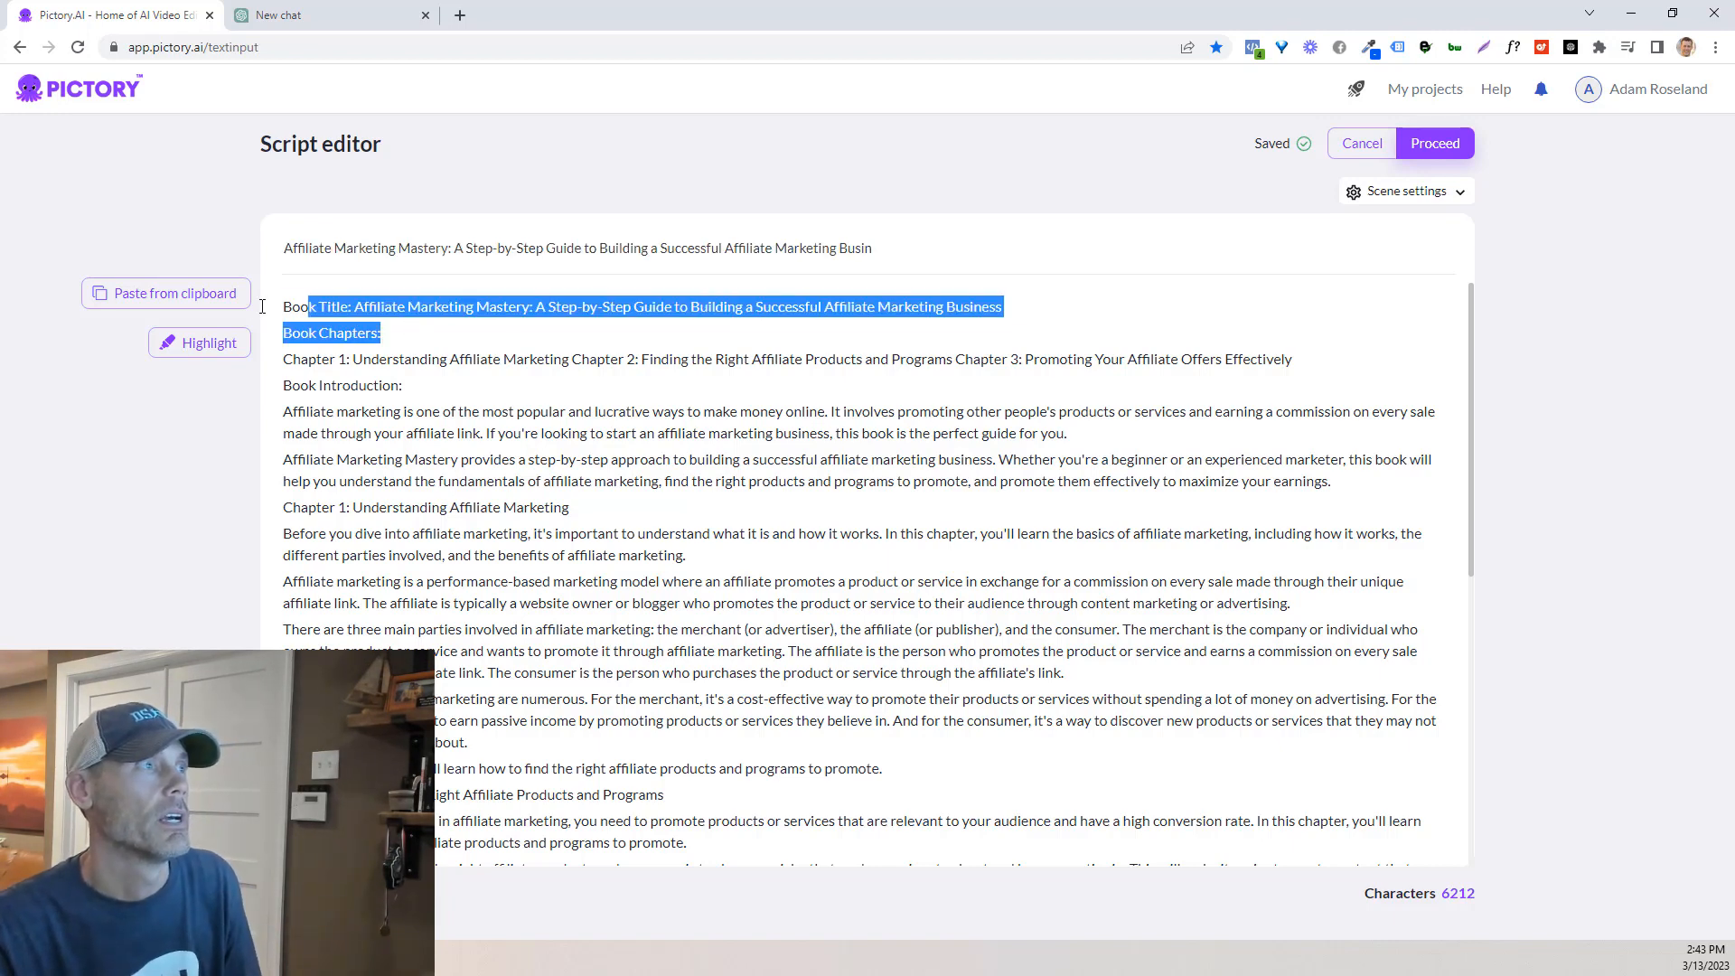
{"action": "key", "text": "BackSpace"}
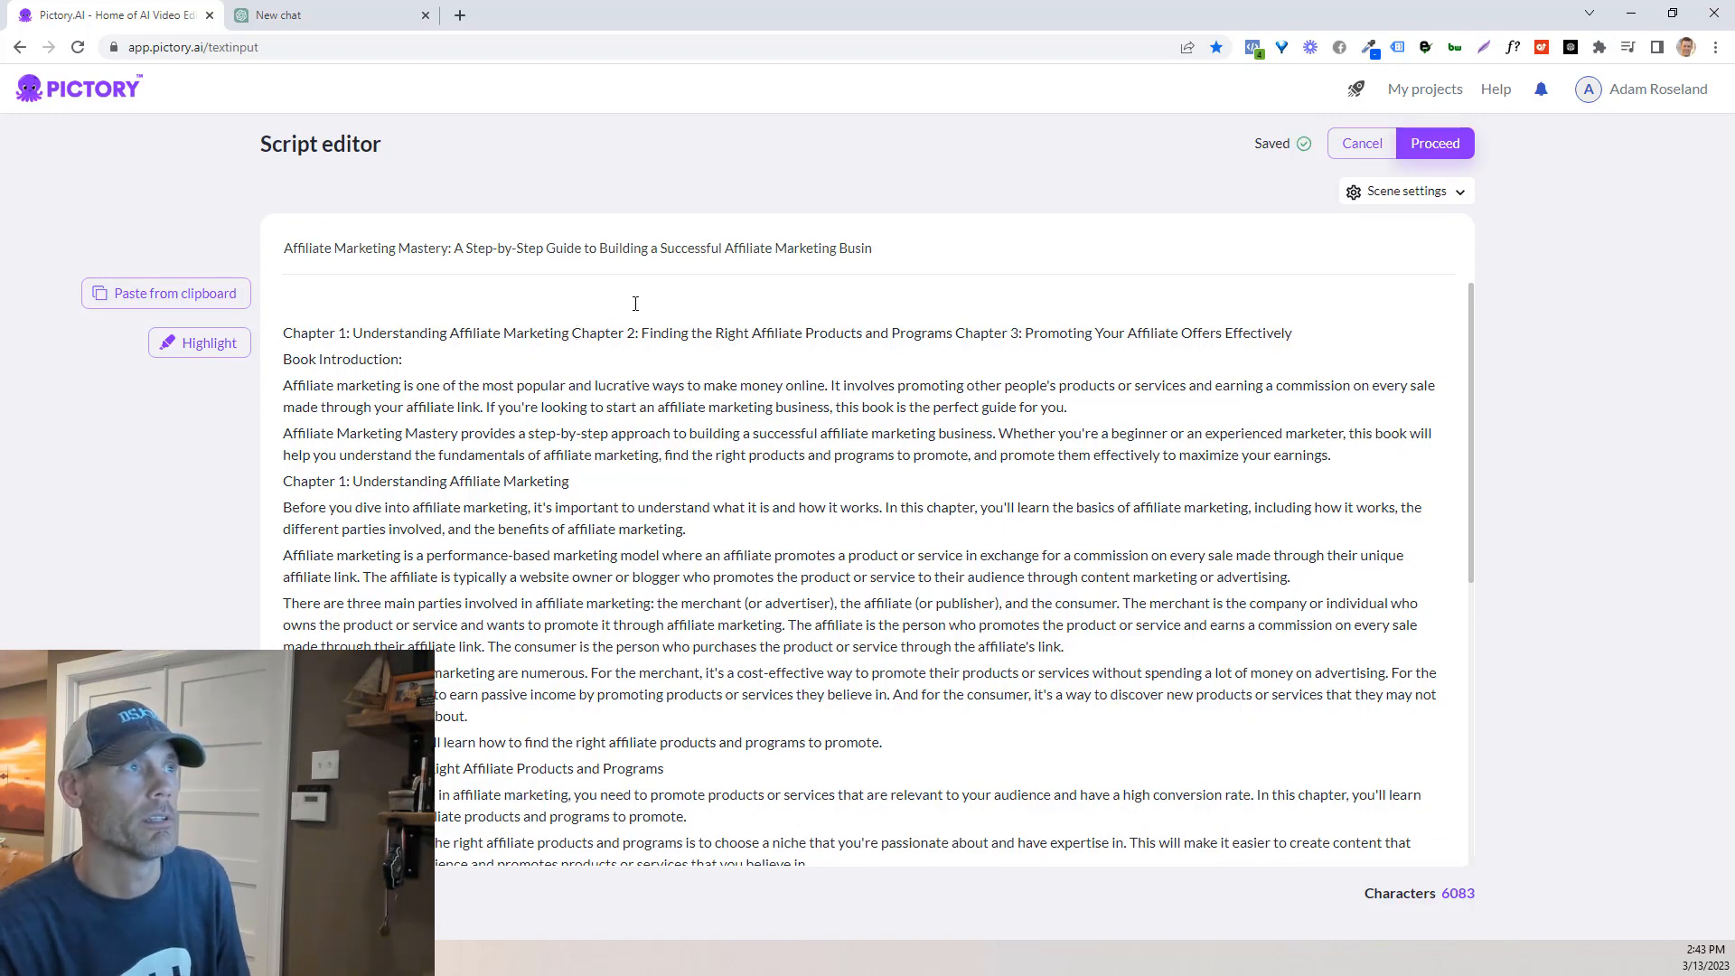
Step: Break the chapter list before "Book Introduction:" into separate lines for Chapter 1, Chapter 2 and Chapter 3
{"action": "key", "text": "Return"}
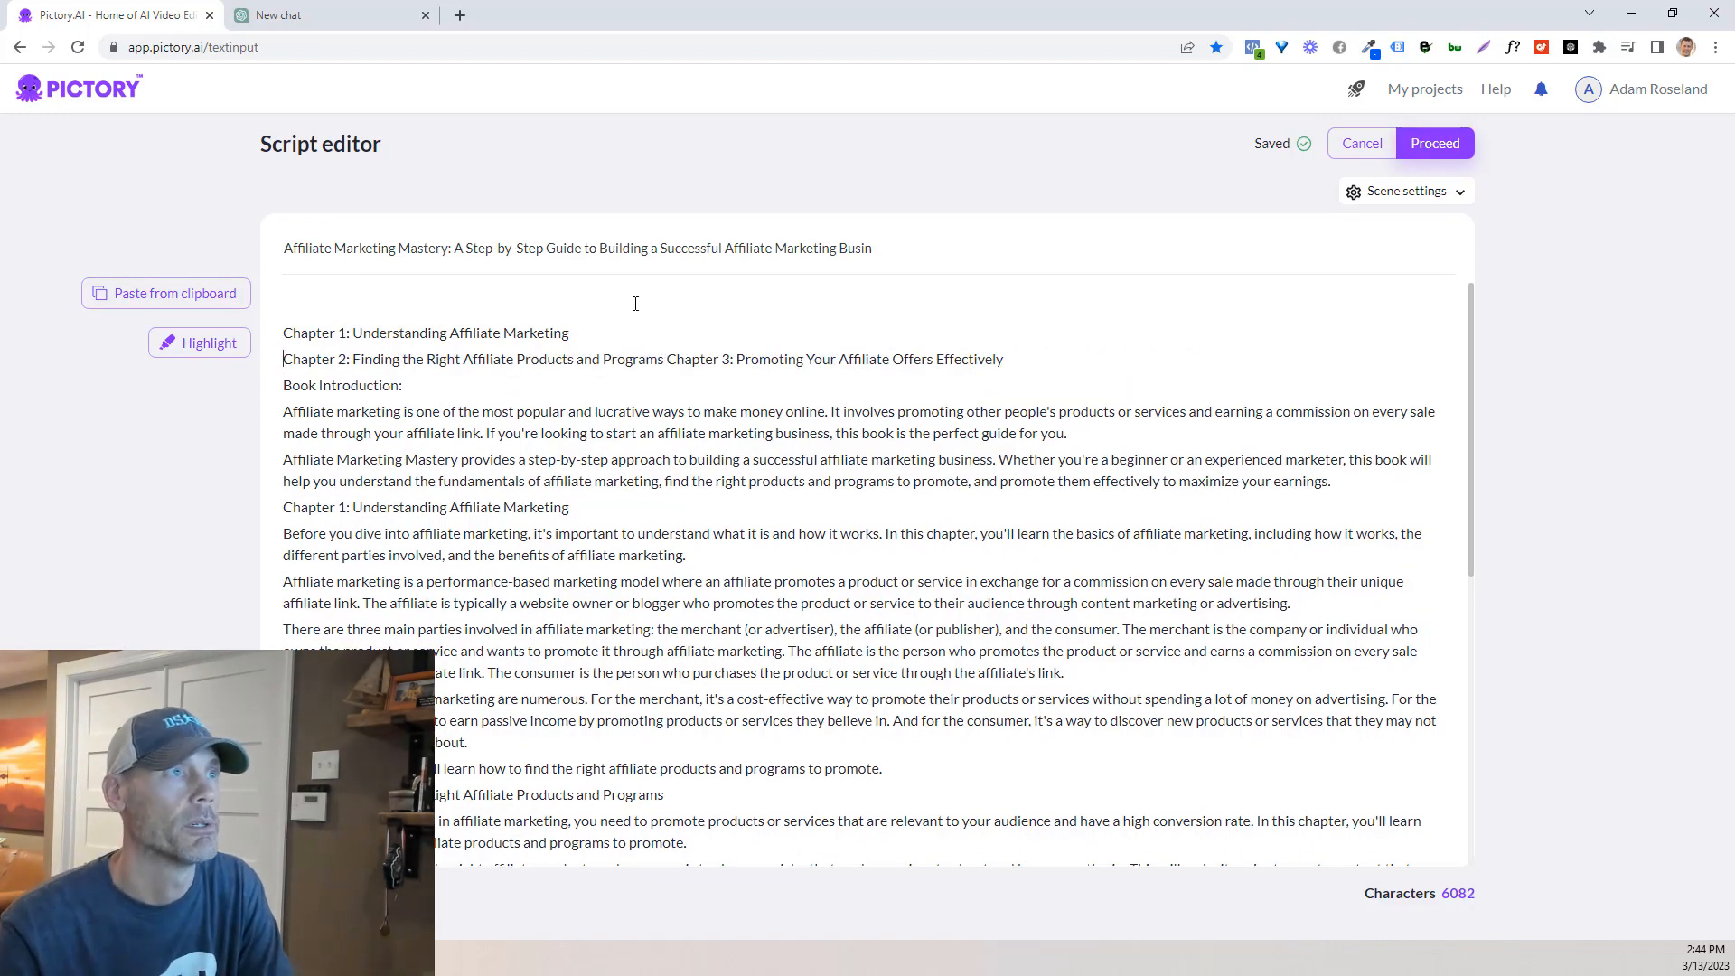
{"action": "left_click", "coordinate": [721, 357]}
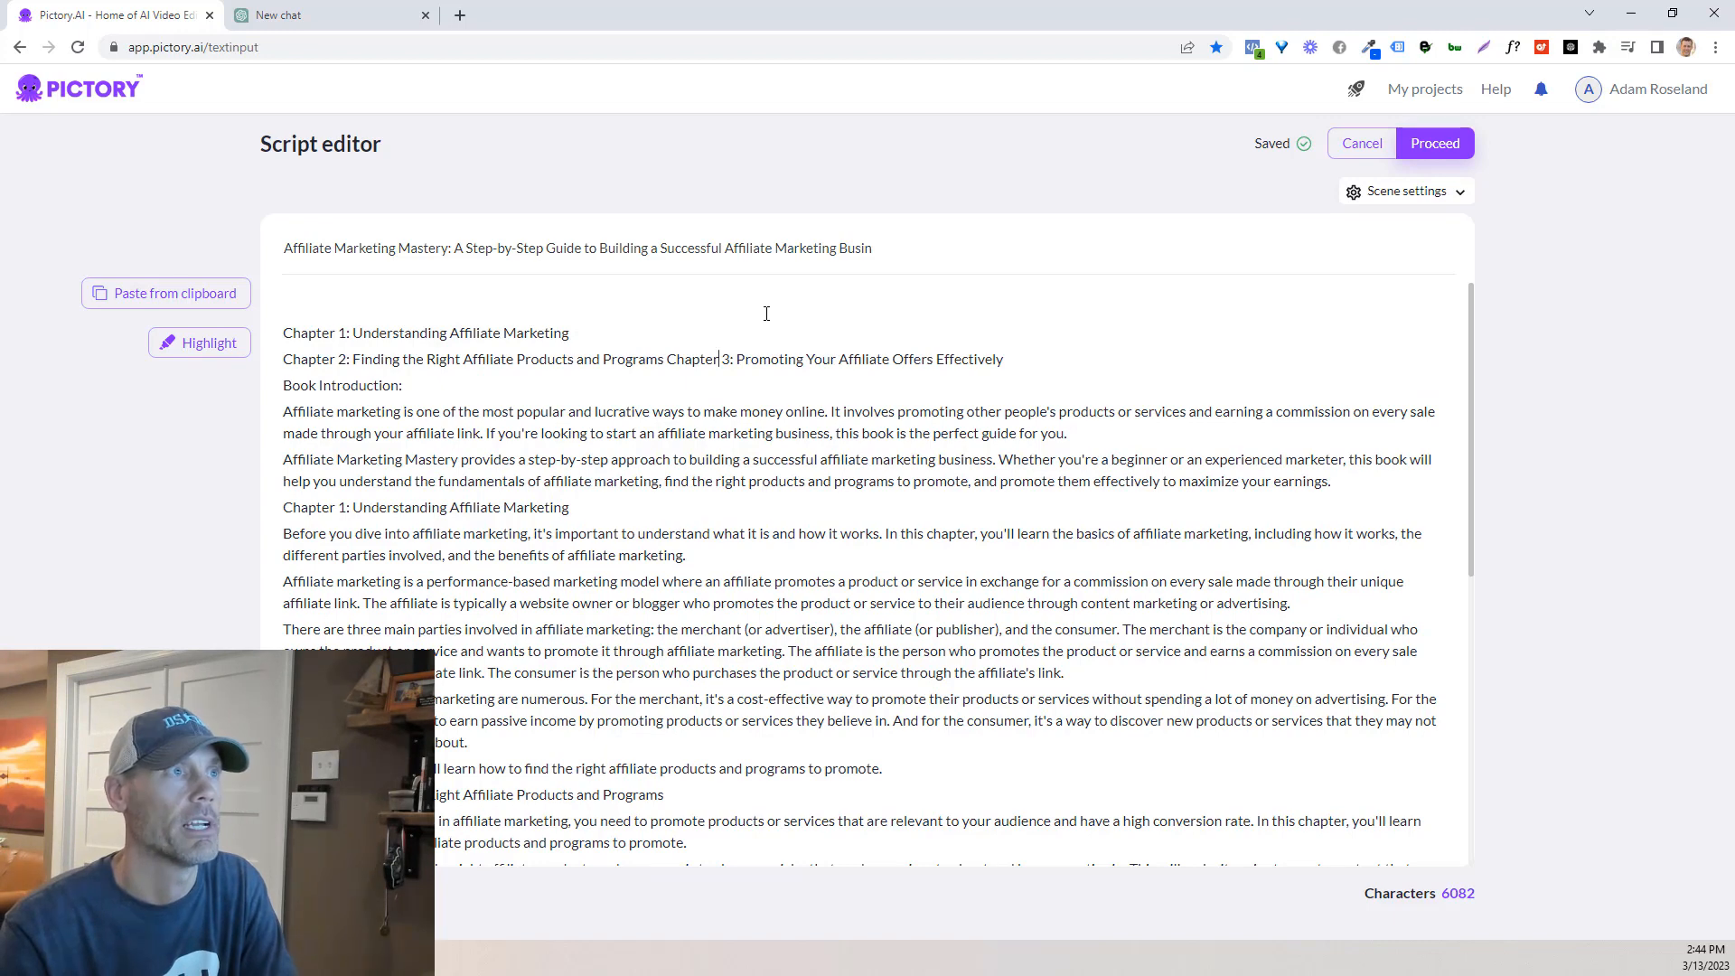
{"action": "key", "text": "Return"}
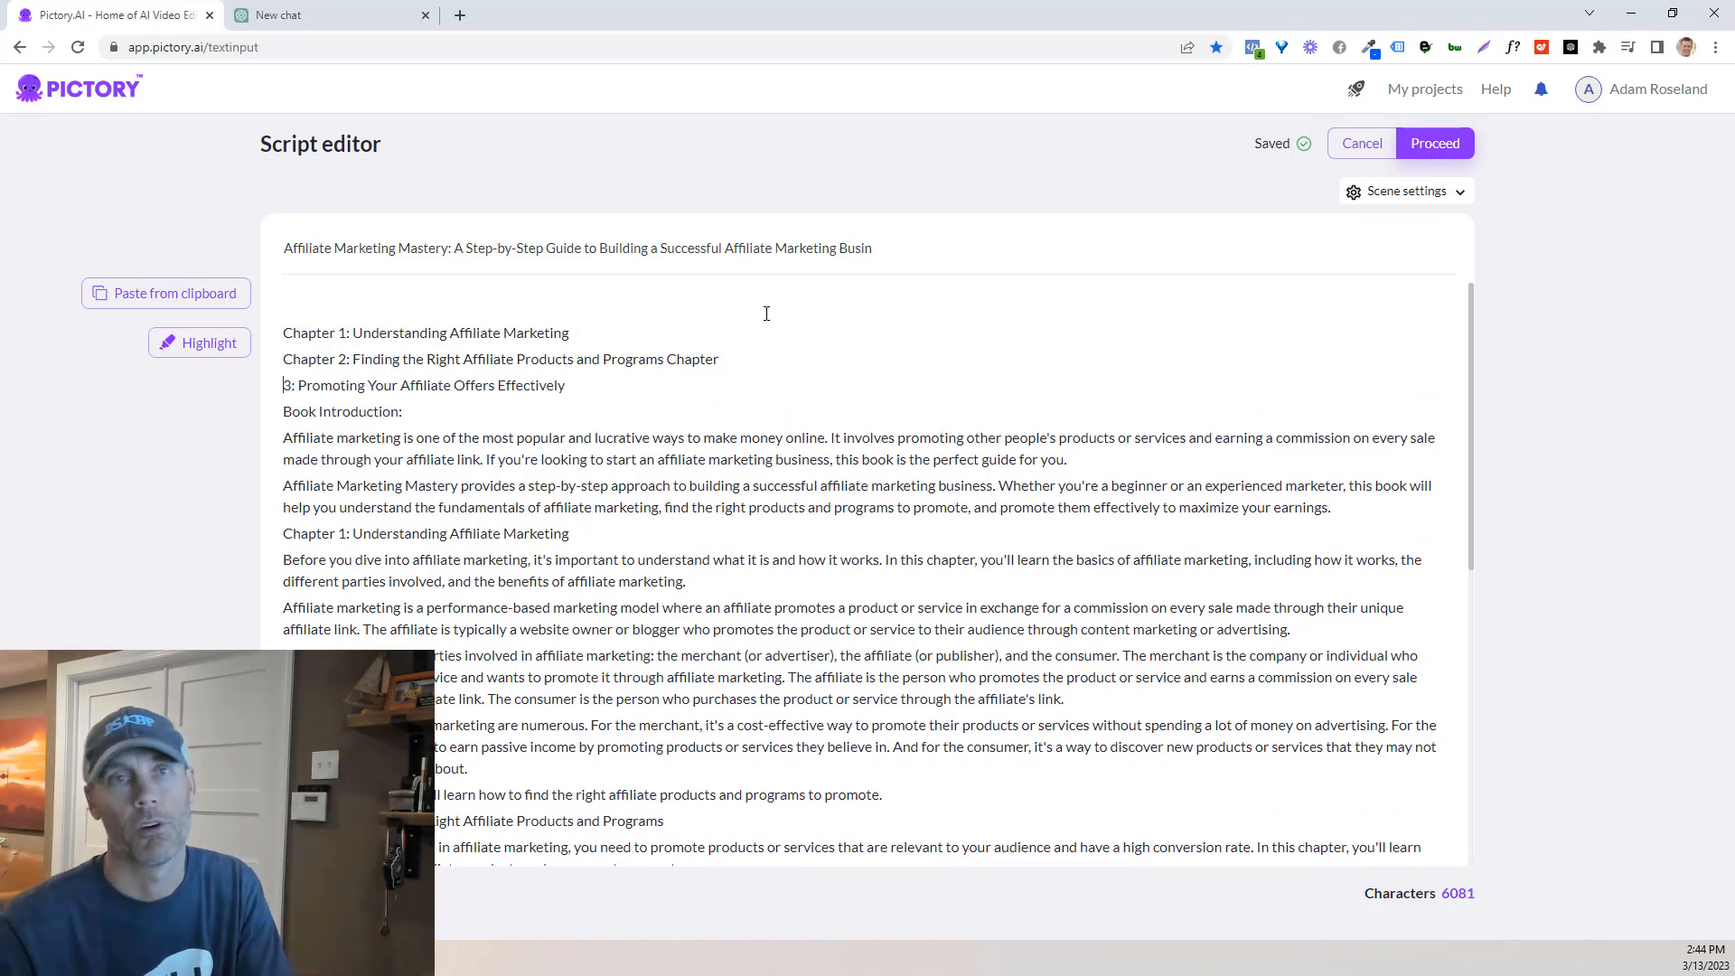
{"action": "left_click", "coordinate": [589, 331]}
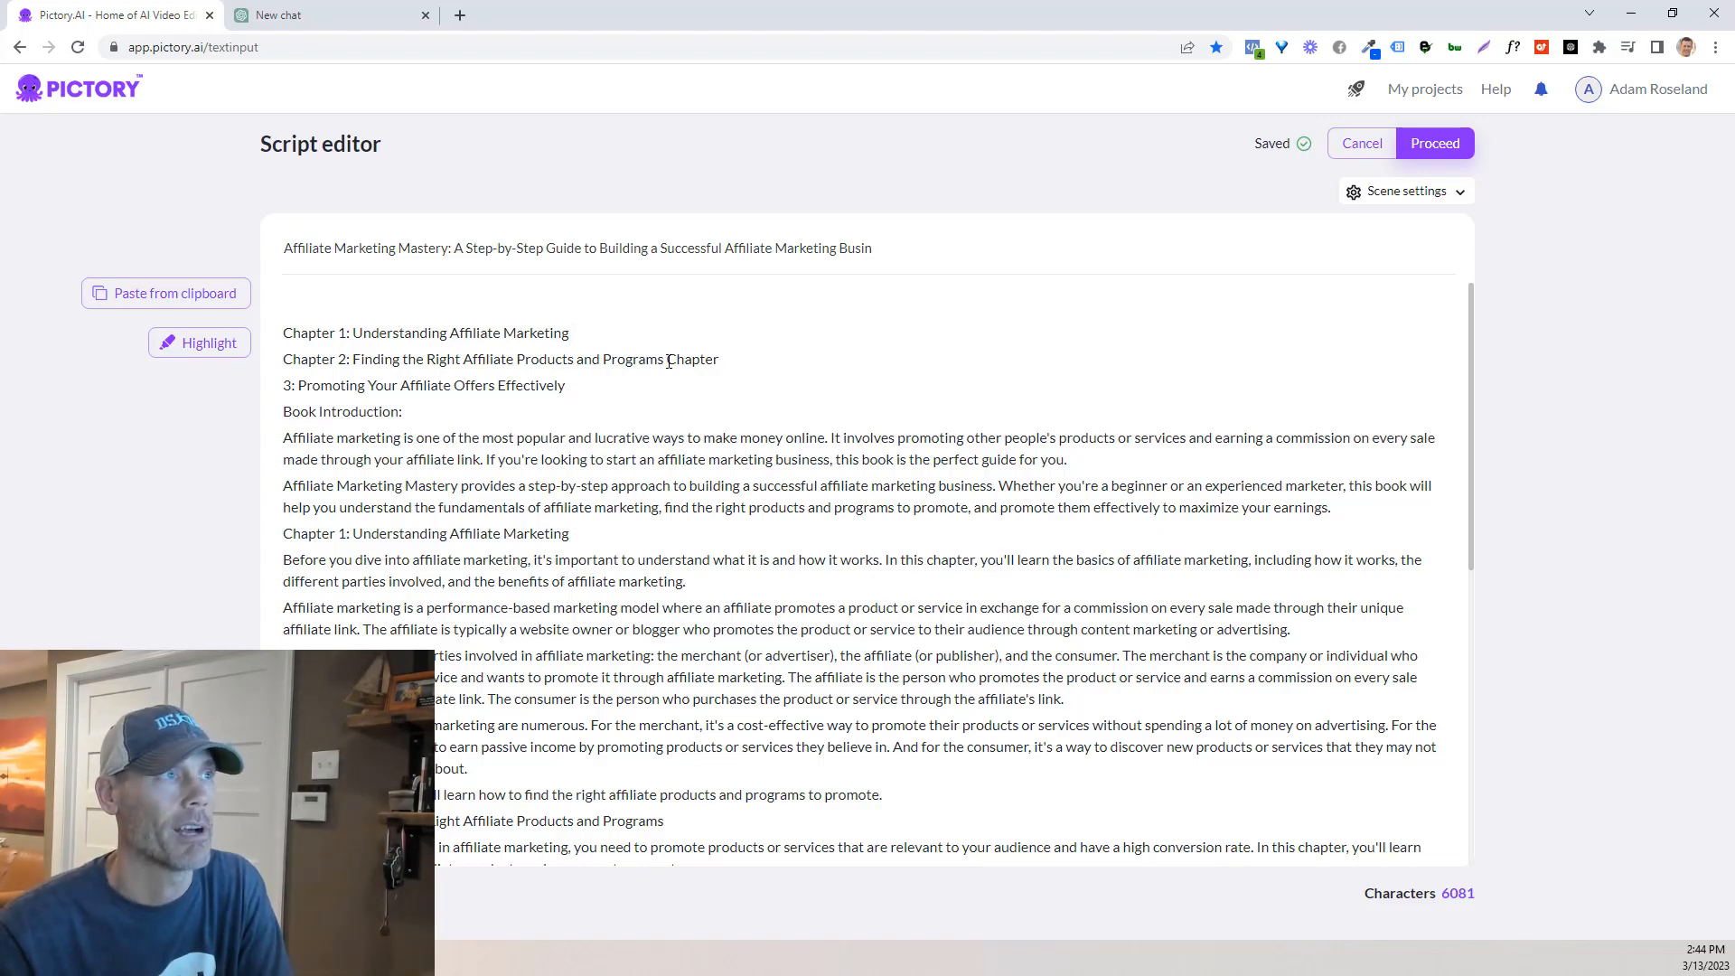
{"action": "left_click_drag", "start_coordinate": [669, 361], "coordinate": [692, 360]}
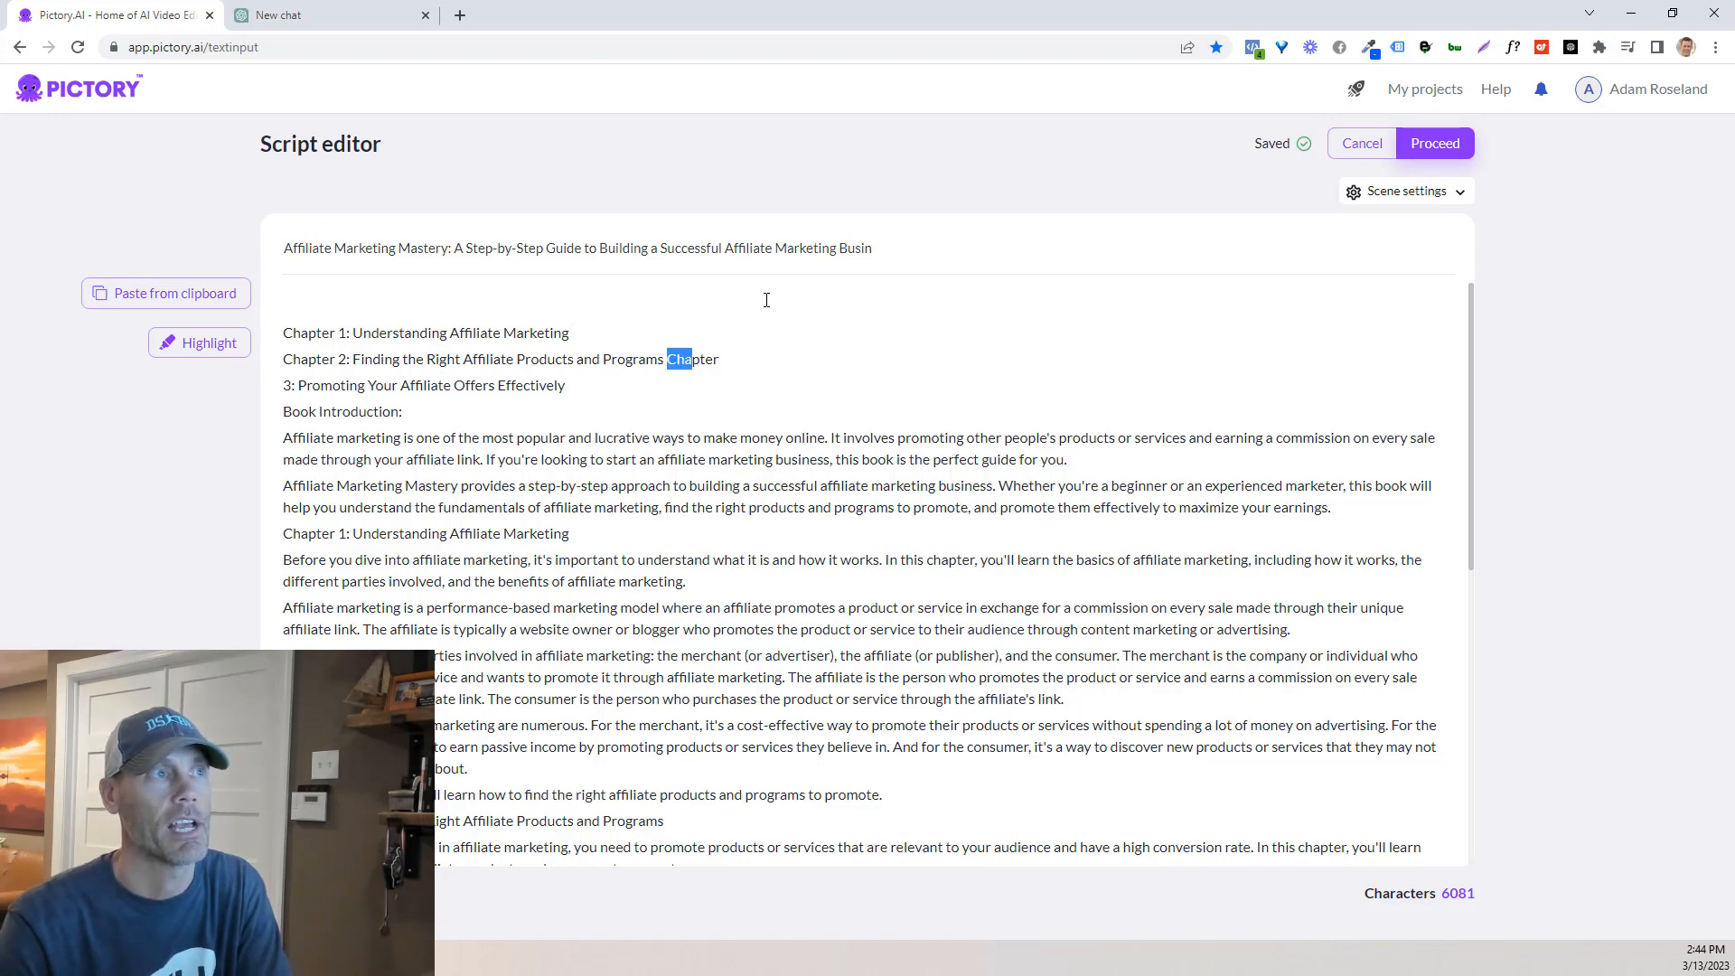
{"action": "key", "text": "Left"}
{"action": "key", "text": "Return"}
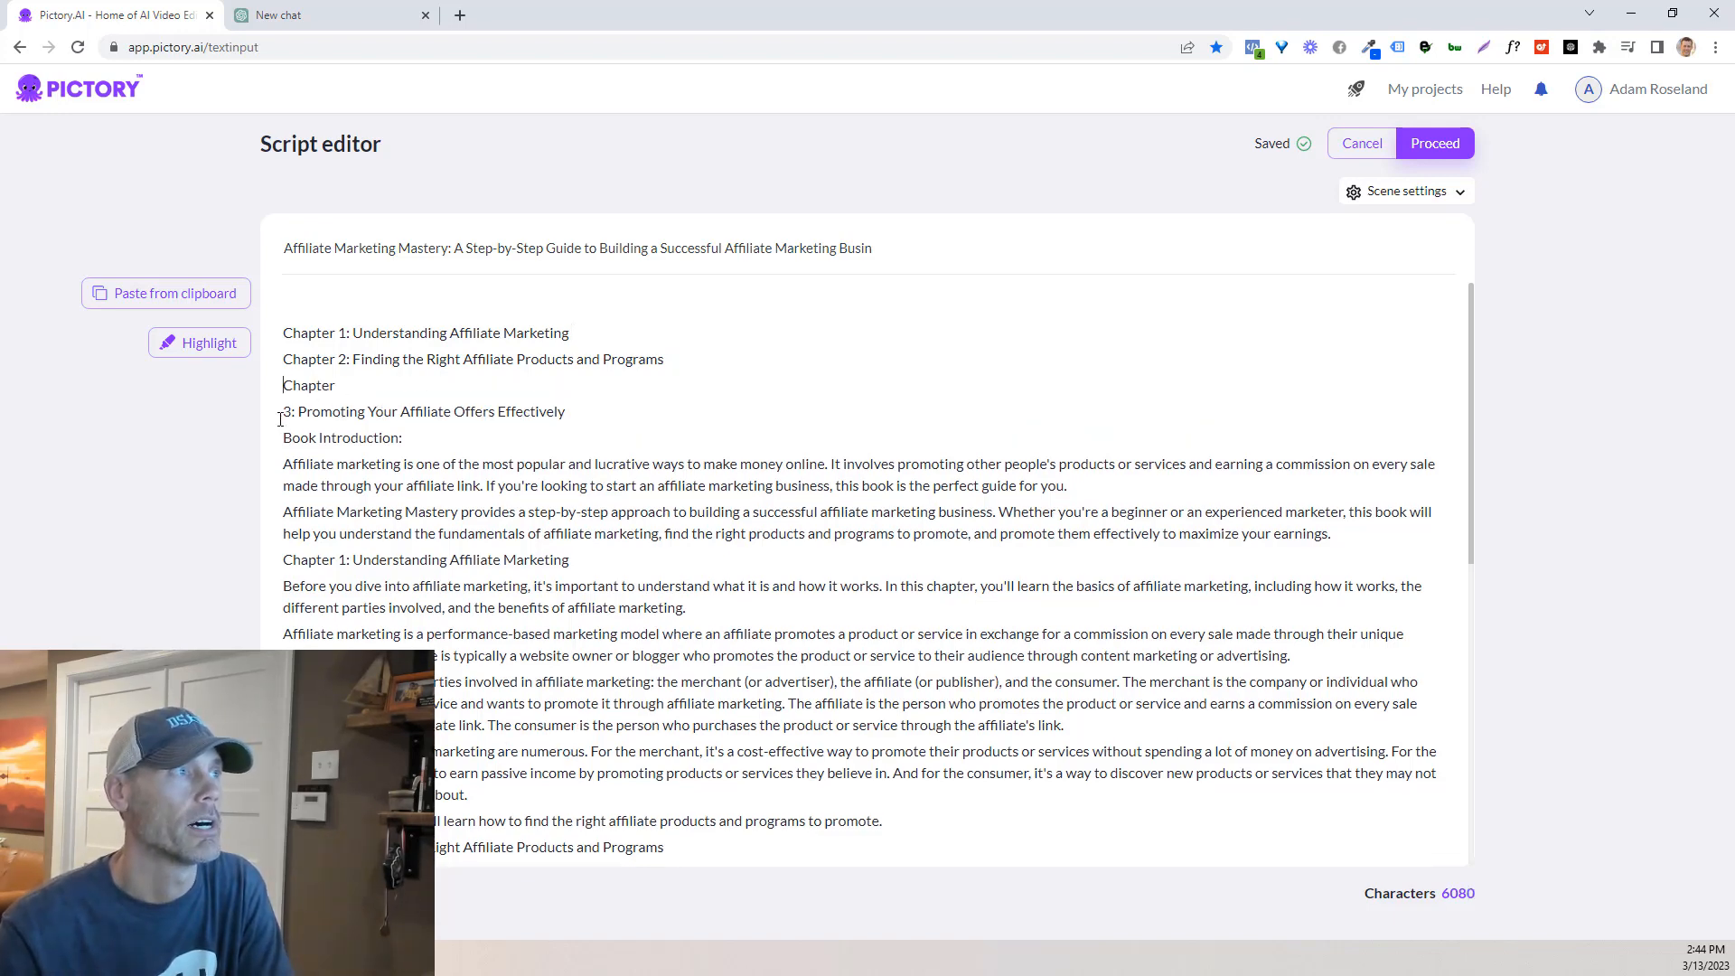
{"action": "left_click", "coordinate": [281, 417]}
{"action": "key", "text": "BackSpace"}
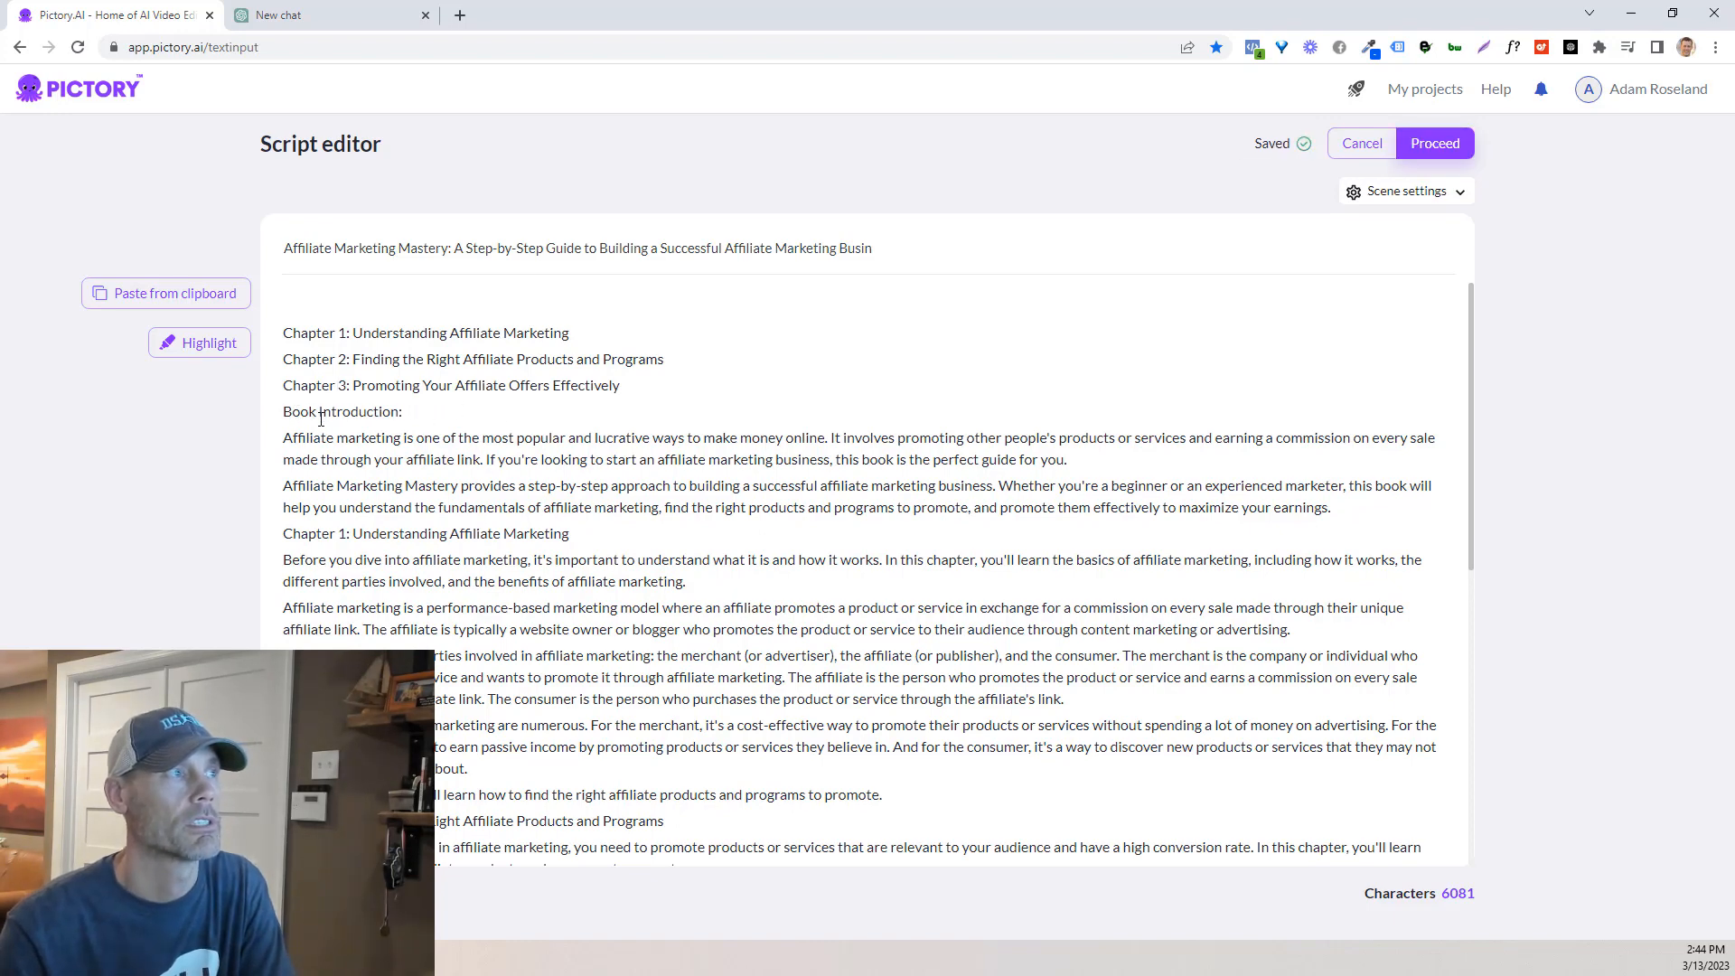
Step: Delete the three-line chapter list and the word "Book" before "Introduction:"
{"action": "left_click_drag", "start_coordinate": [319, 416], "coordinate": [246, 322]}
{"action": "key", "text": "BackSpace"}
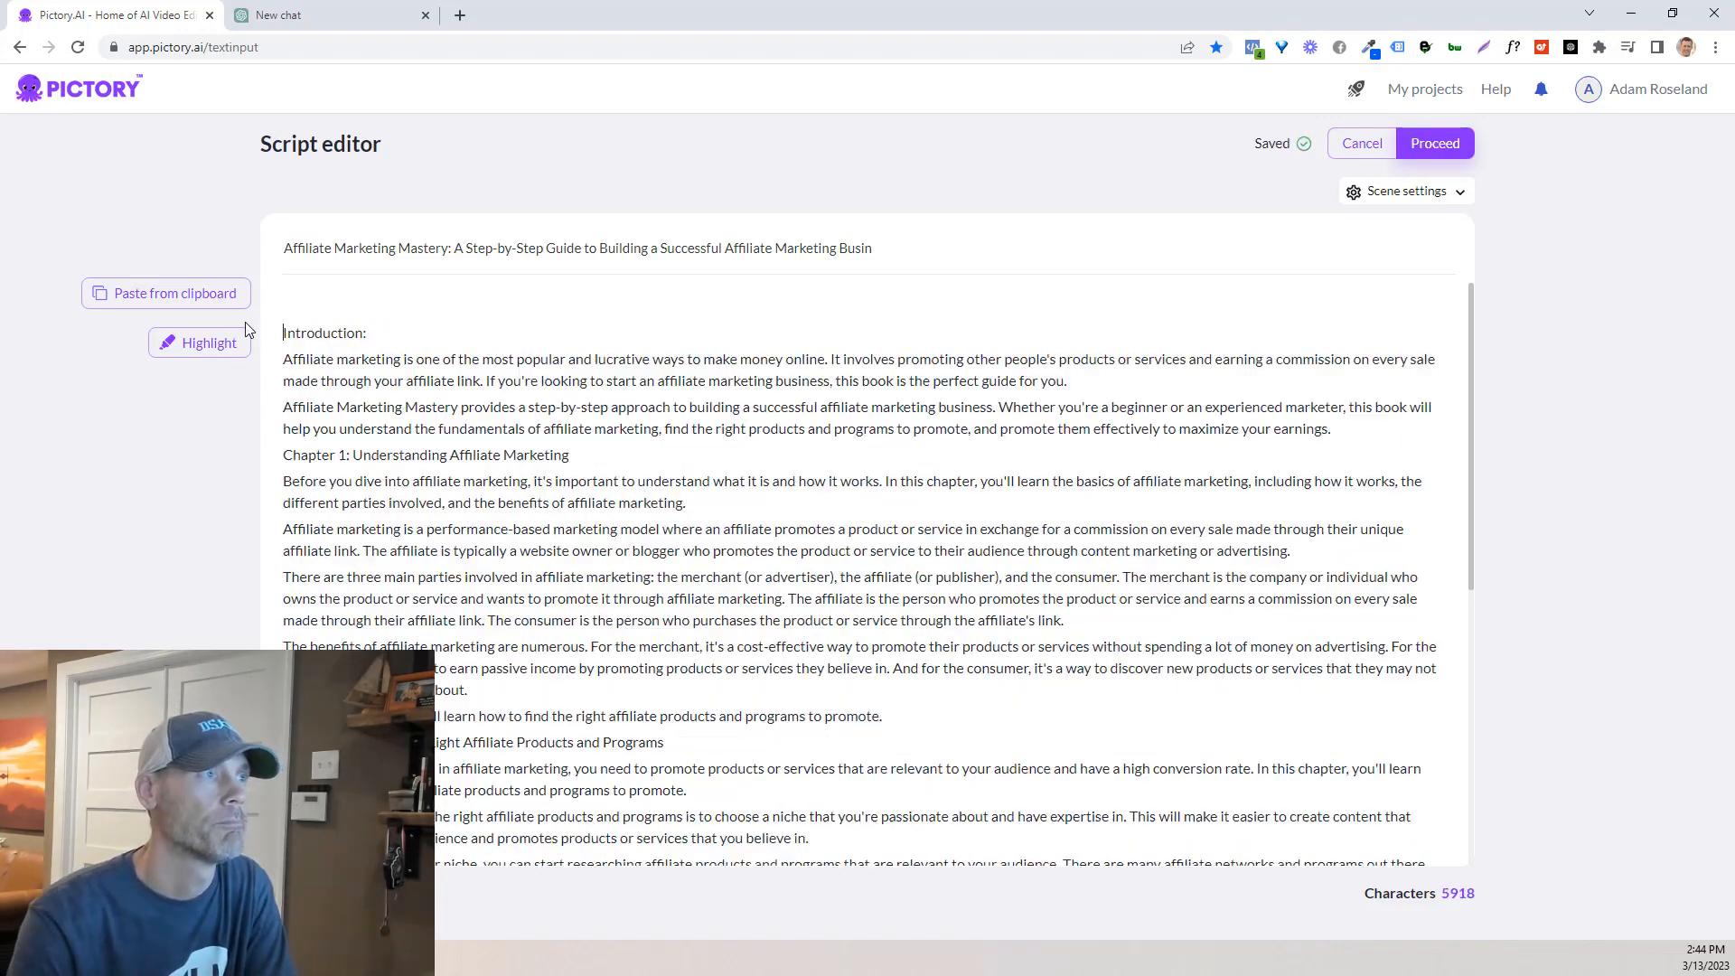
Step: Add blank lines before the second introduction paragraph and each chapter heading, and join Chapter 1's "In the next chapter" sentence to the preceding paragraph
{"action": "left_click", "coordinate": [1090, 373]}
{"action": "key", "text": "Return"}
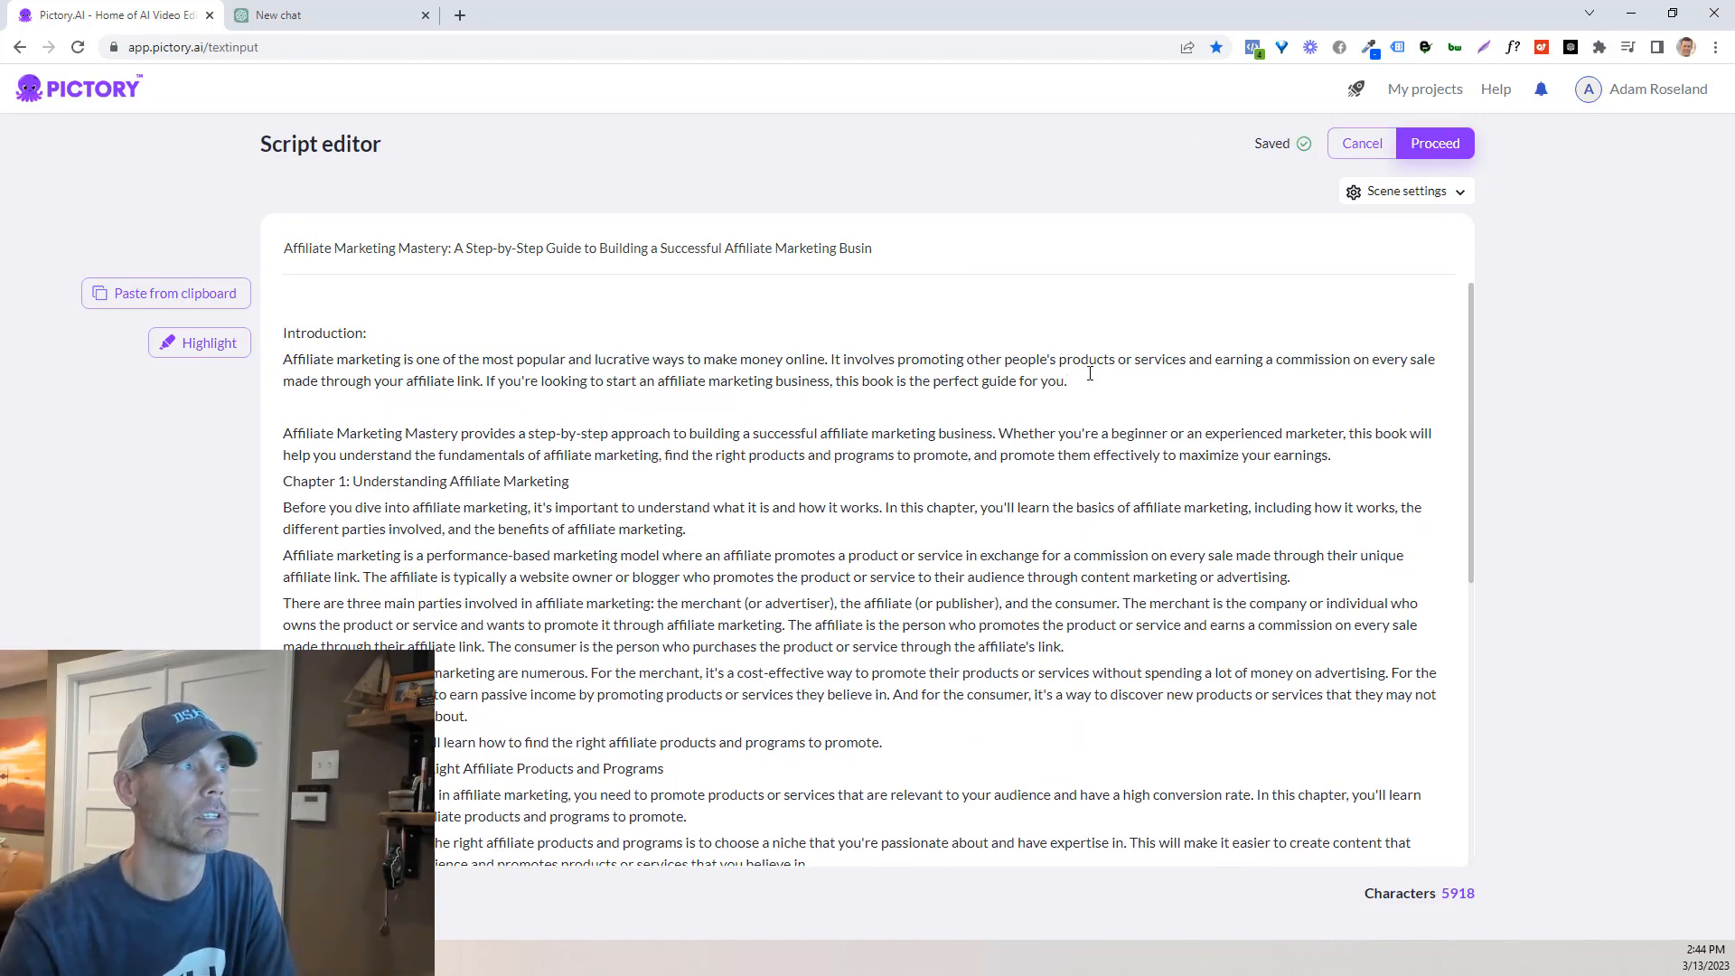
{"action": "key", "text": "Return"}
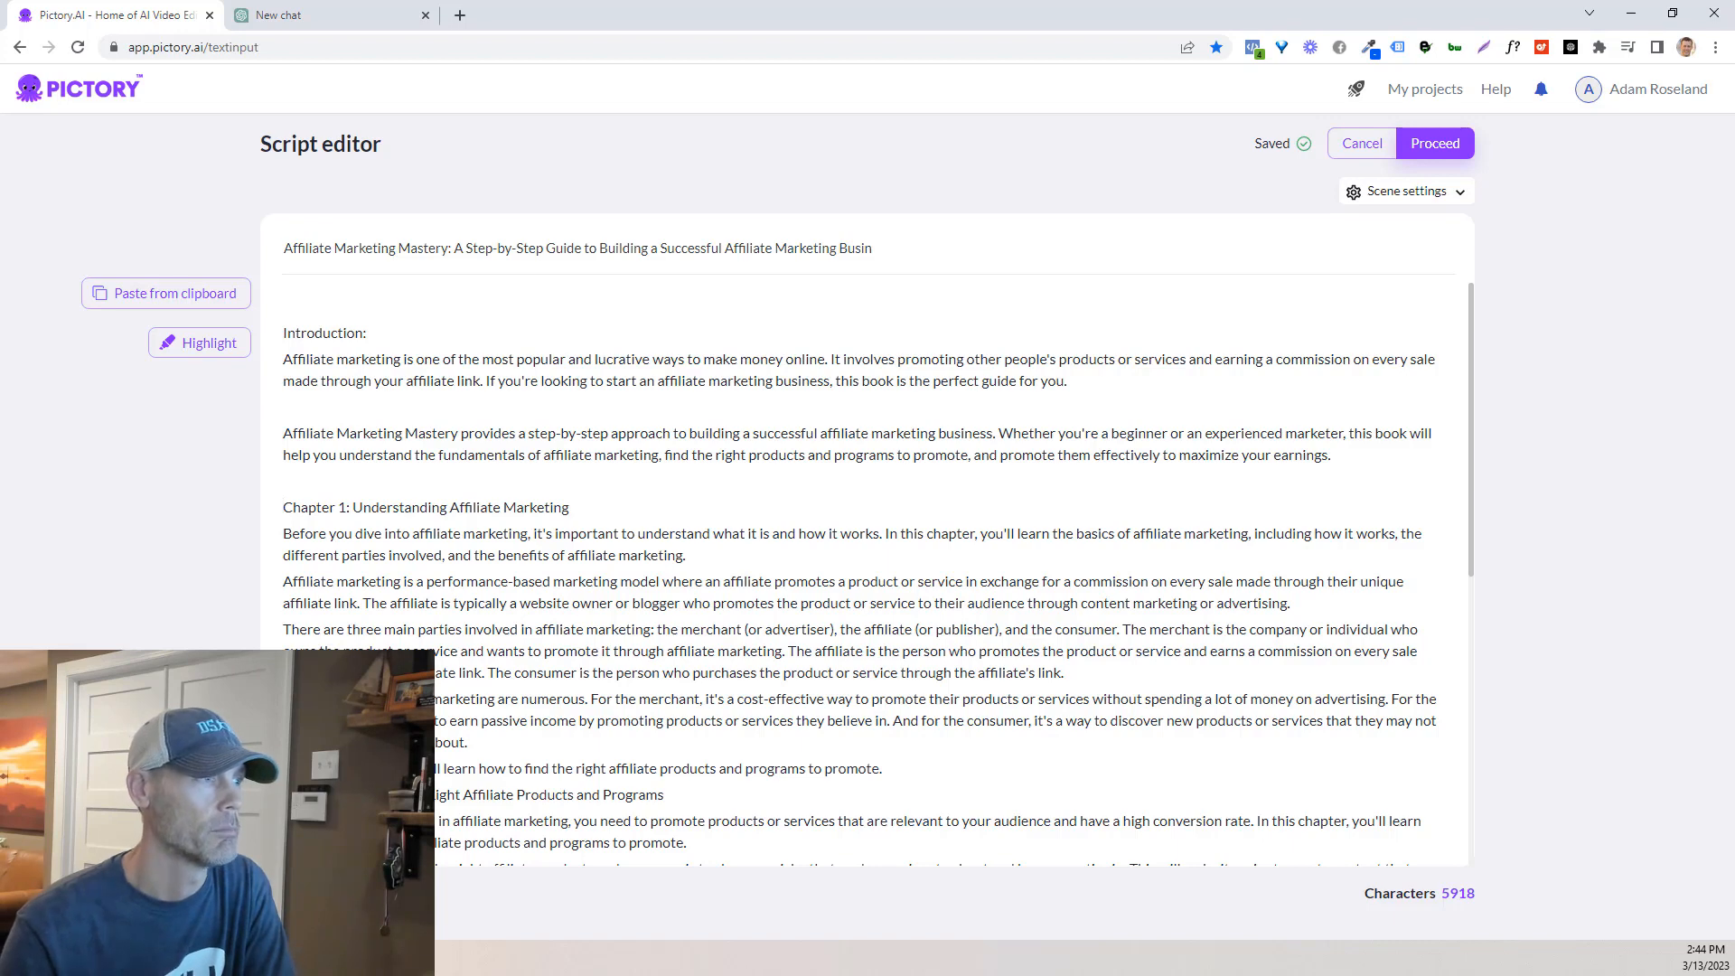
{"action": "key", "text": "BackSpace"}
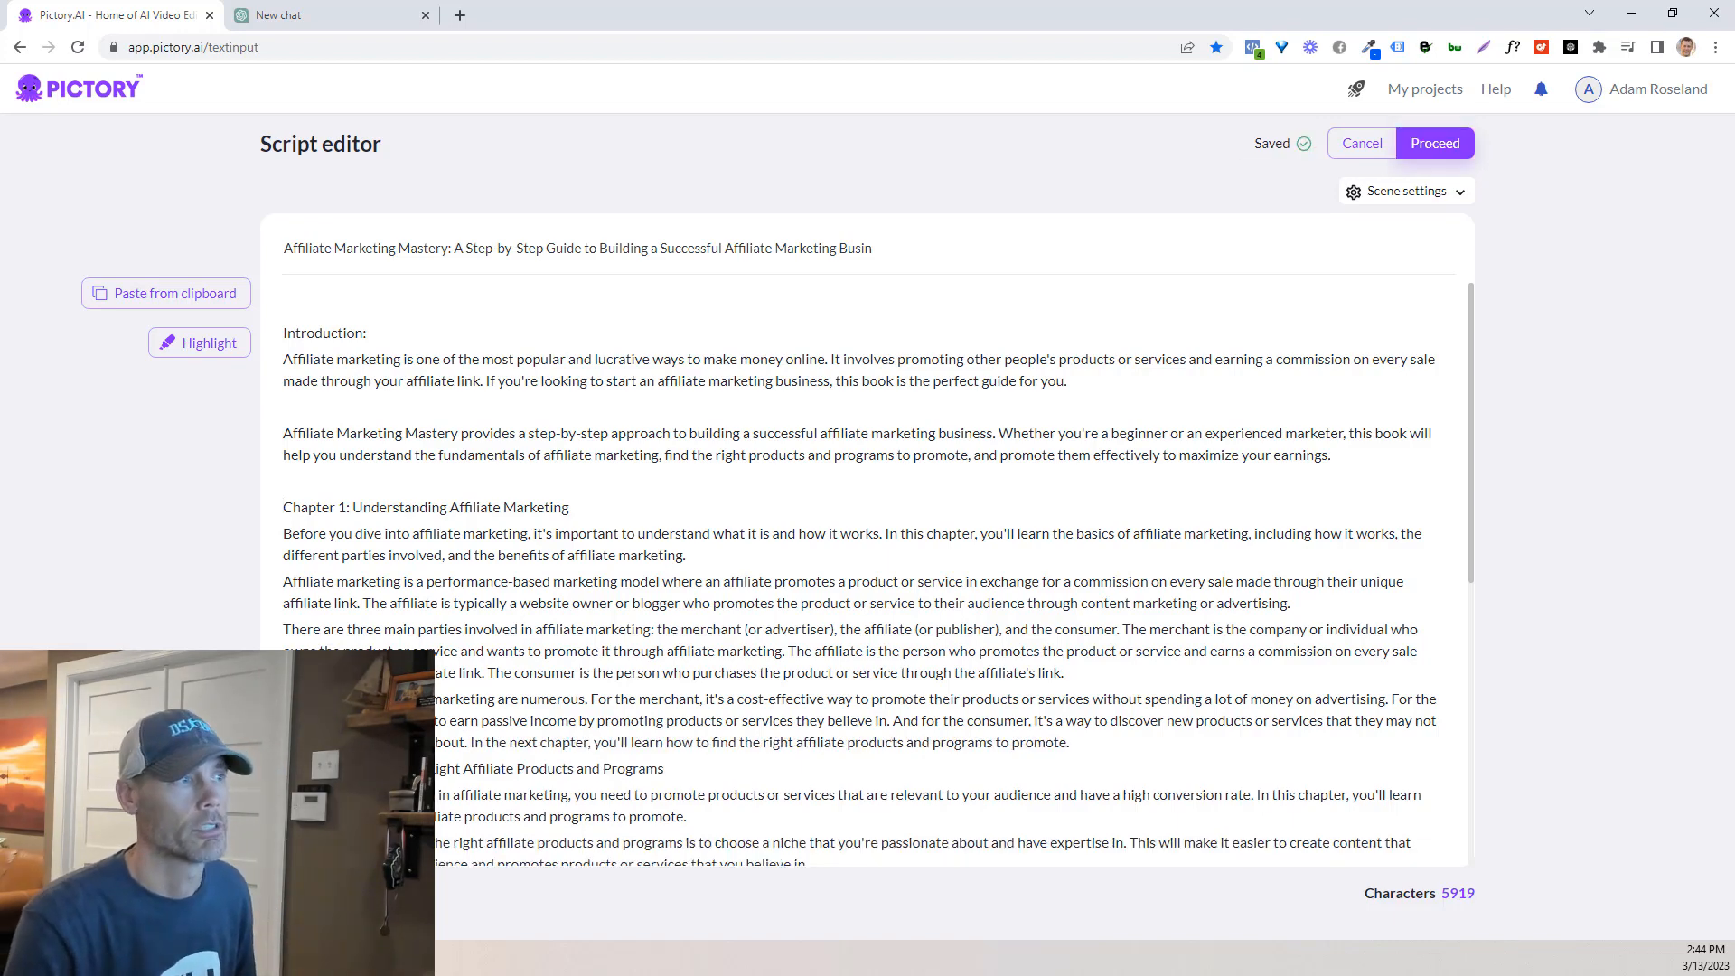
{"action": "key", "text": "Return"}
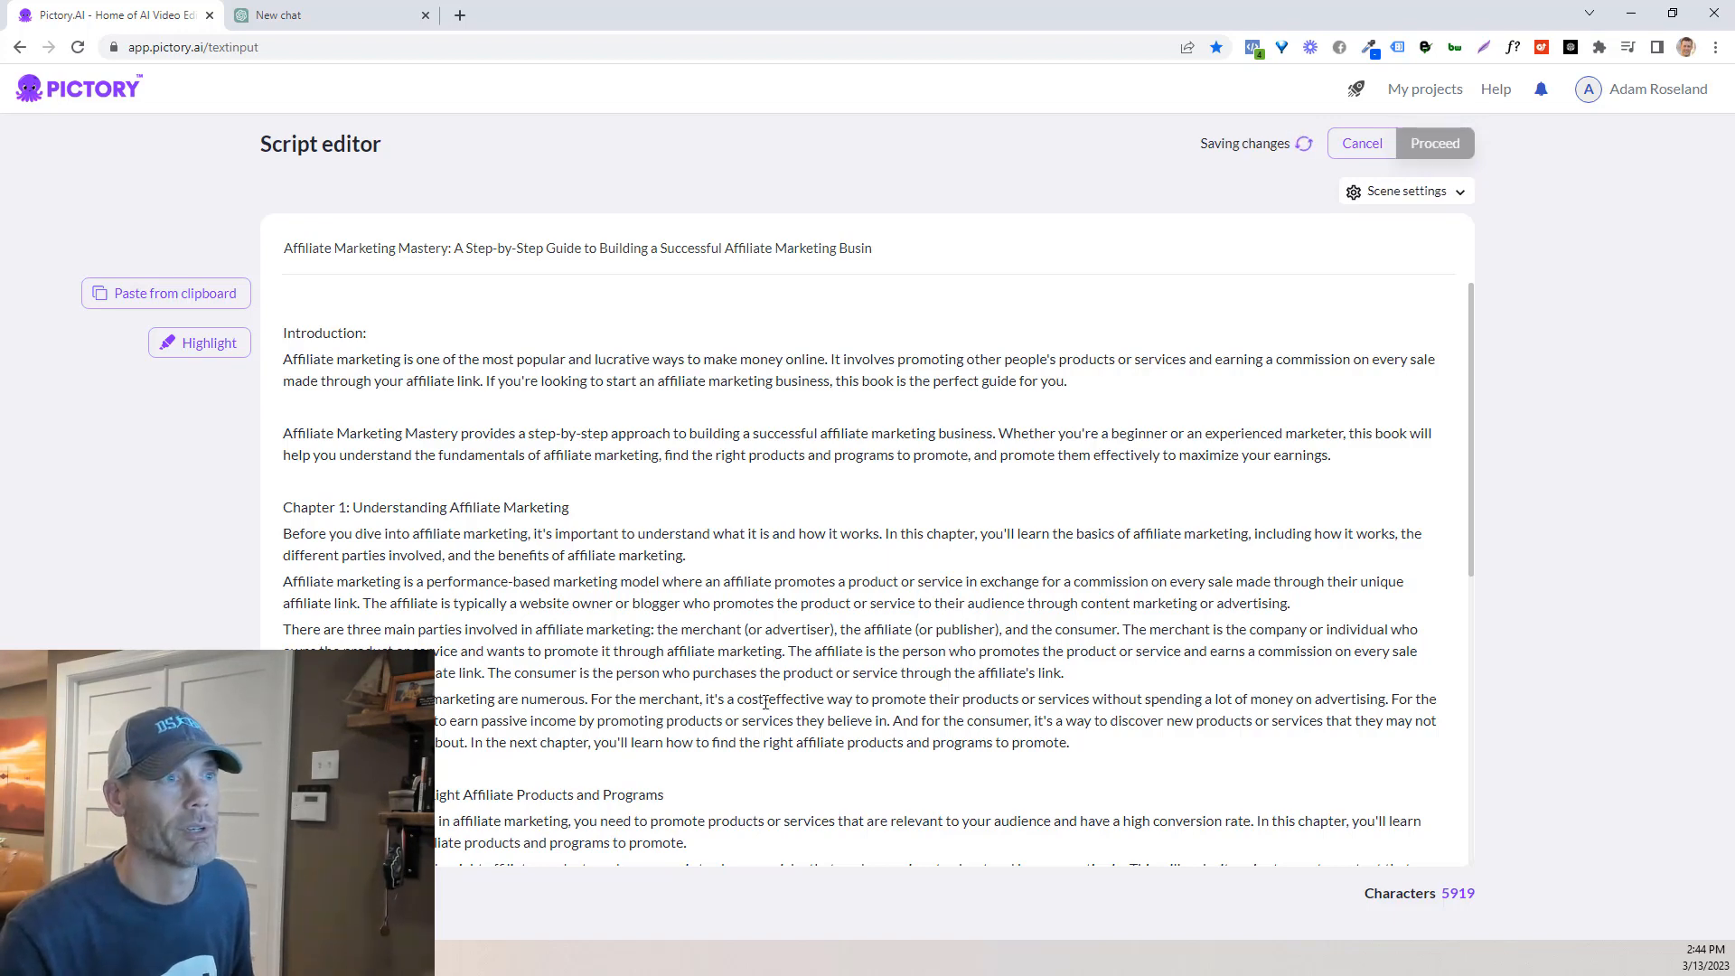
{"action": "scroll", "coordinate": [383, 624], "scroll_direction": "down", "scroll_amount": 3}
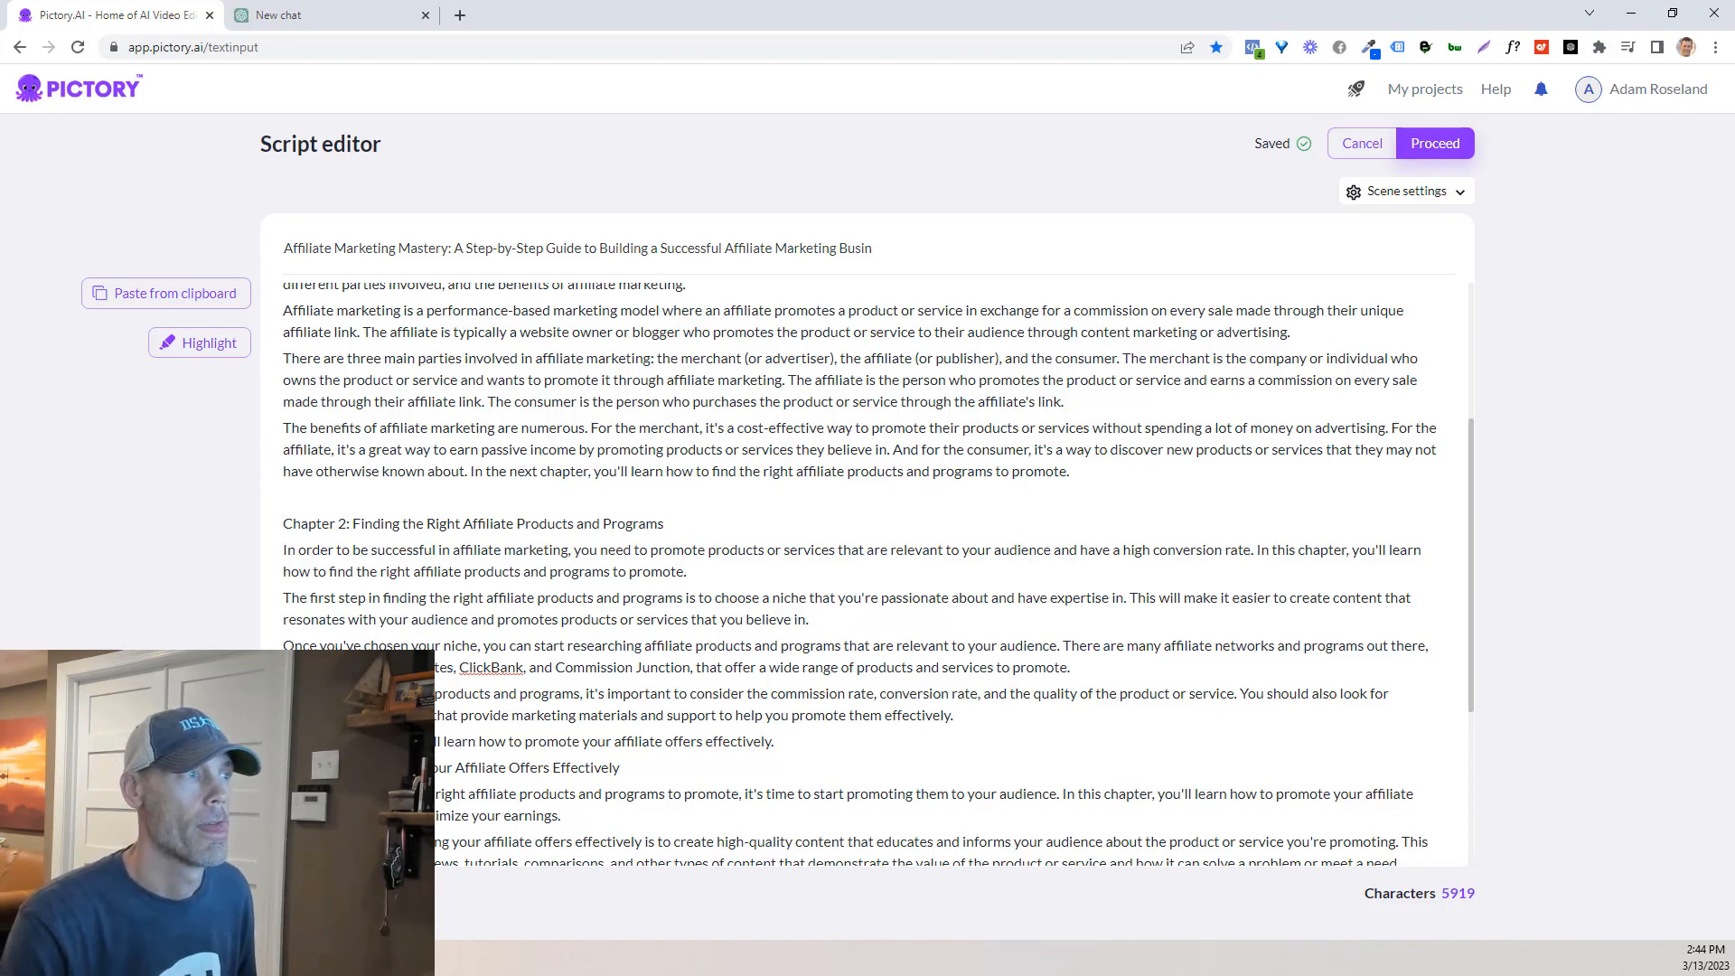
{"action": "scroll", "coordinate": [650, 602], "scroll_direction": "down", "scroll_amount": 3}
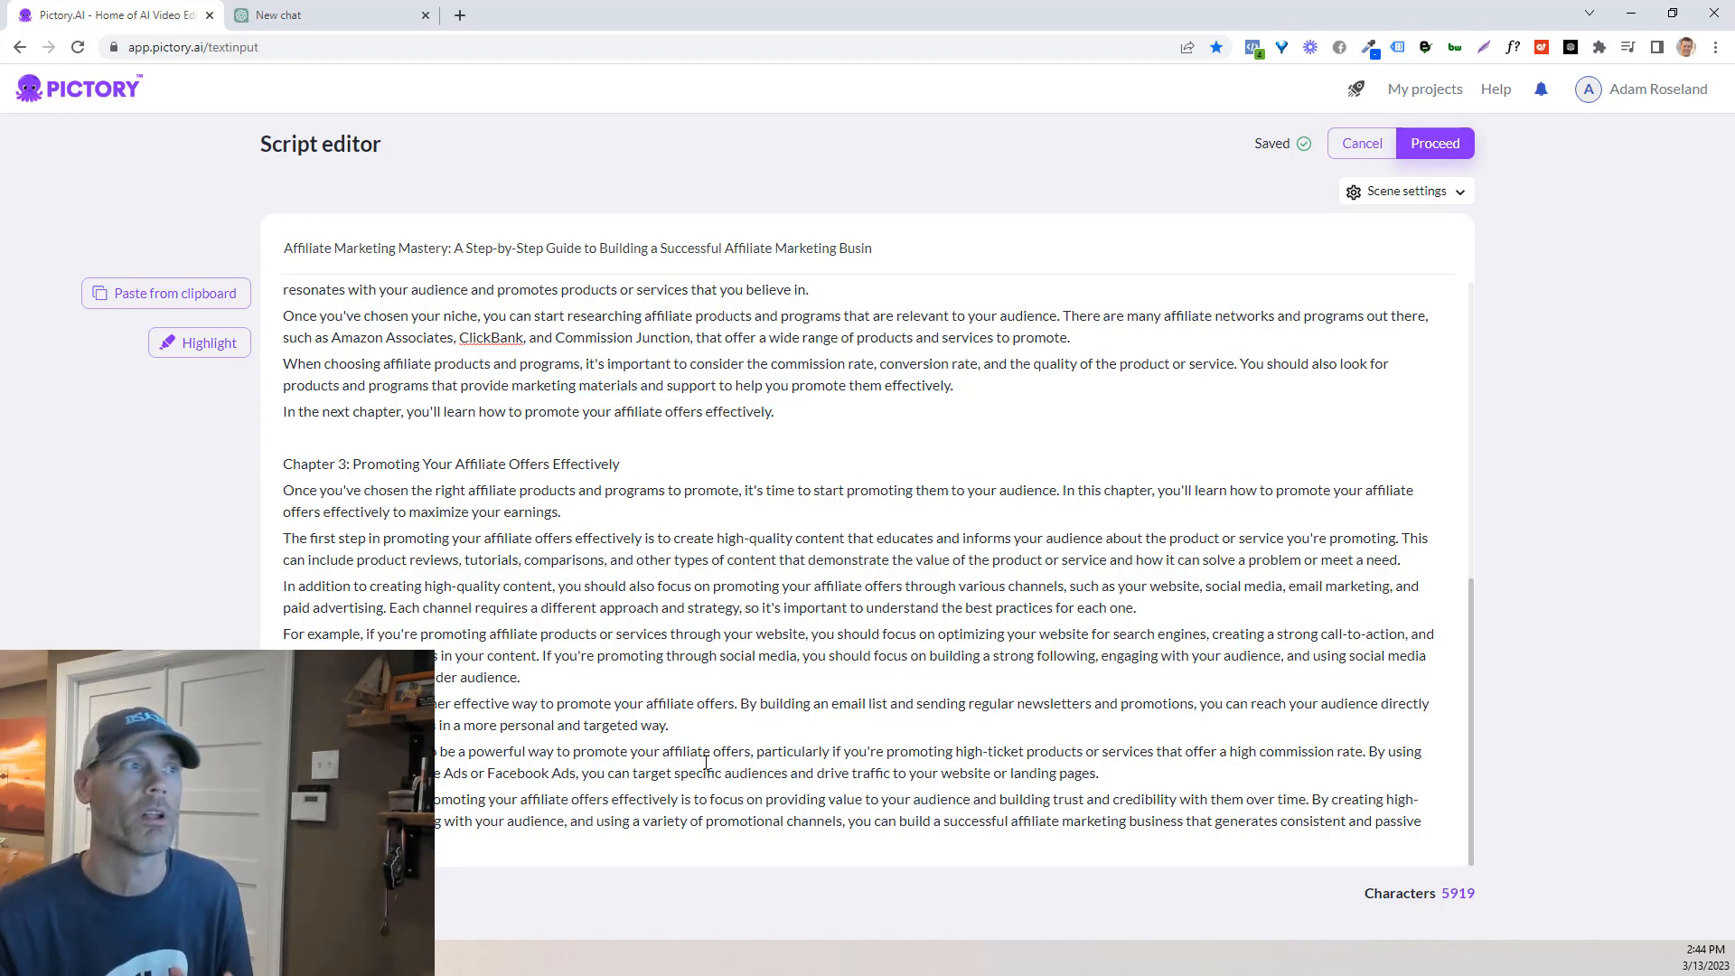
Step: Highlight "Affiliate marketing" in the first introduction sentence and "Affiliate Products" in the Chapter 2 heading as keywords
{"action": "scroll", "coordinate": [705, 632], "scroll_direction": "up", "scroll_amount": 8}
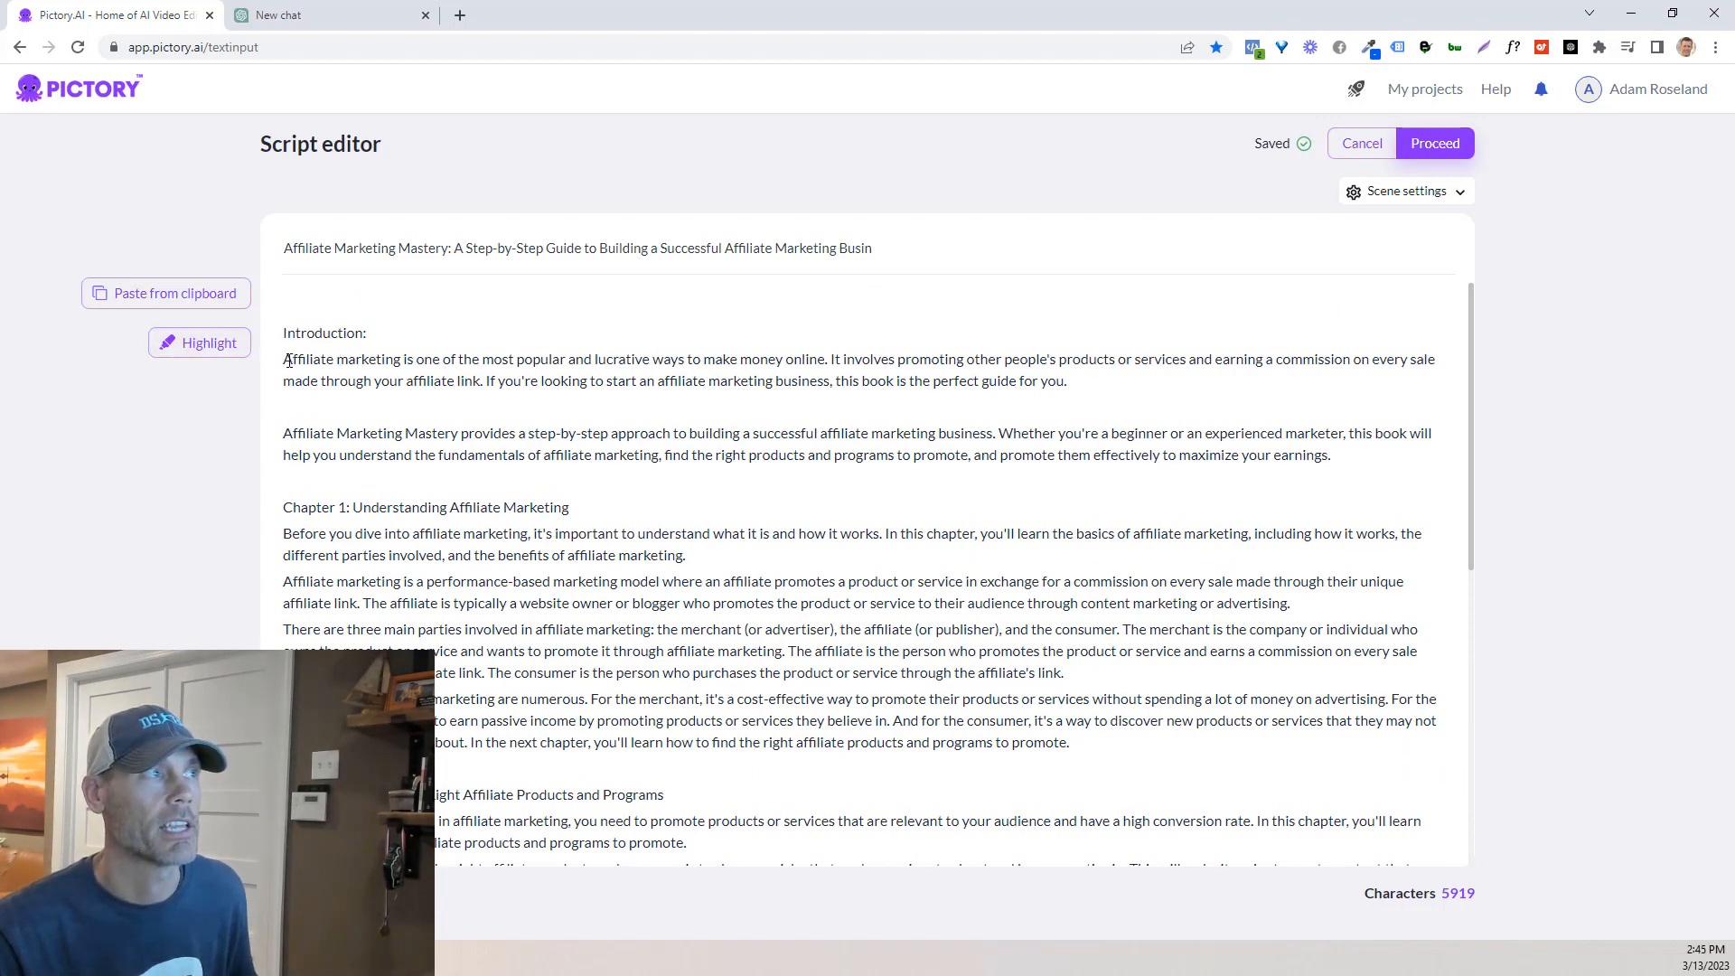
{"action": "left_click_drag", "start_coordinate": [287, 360], "coordinate": [401, 360]}
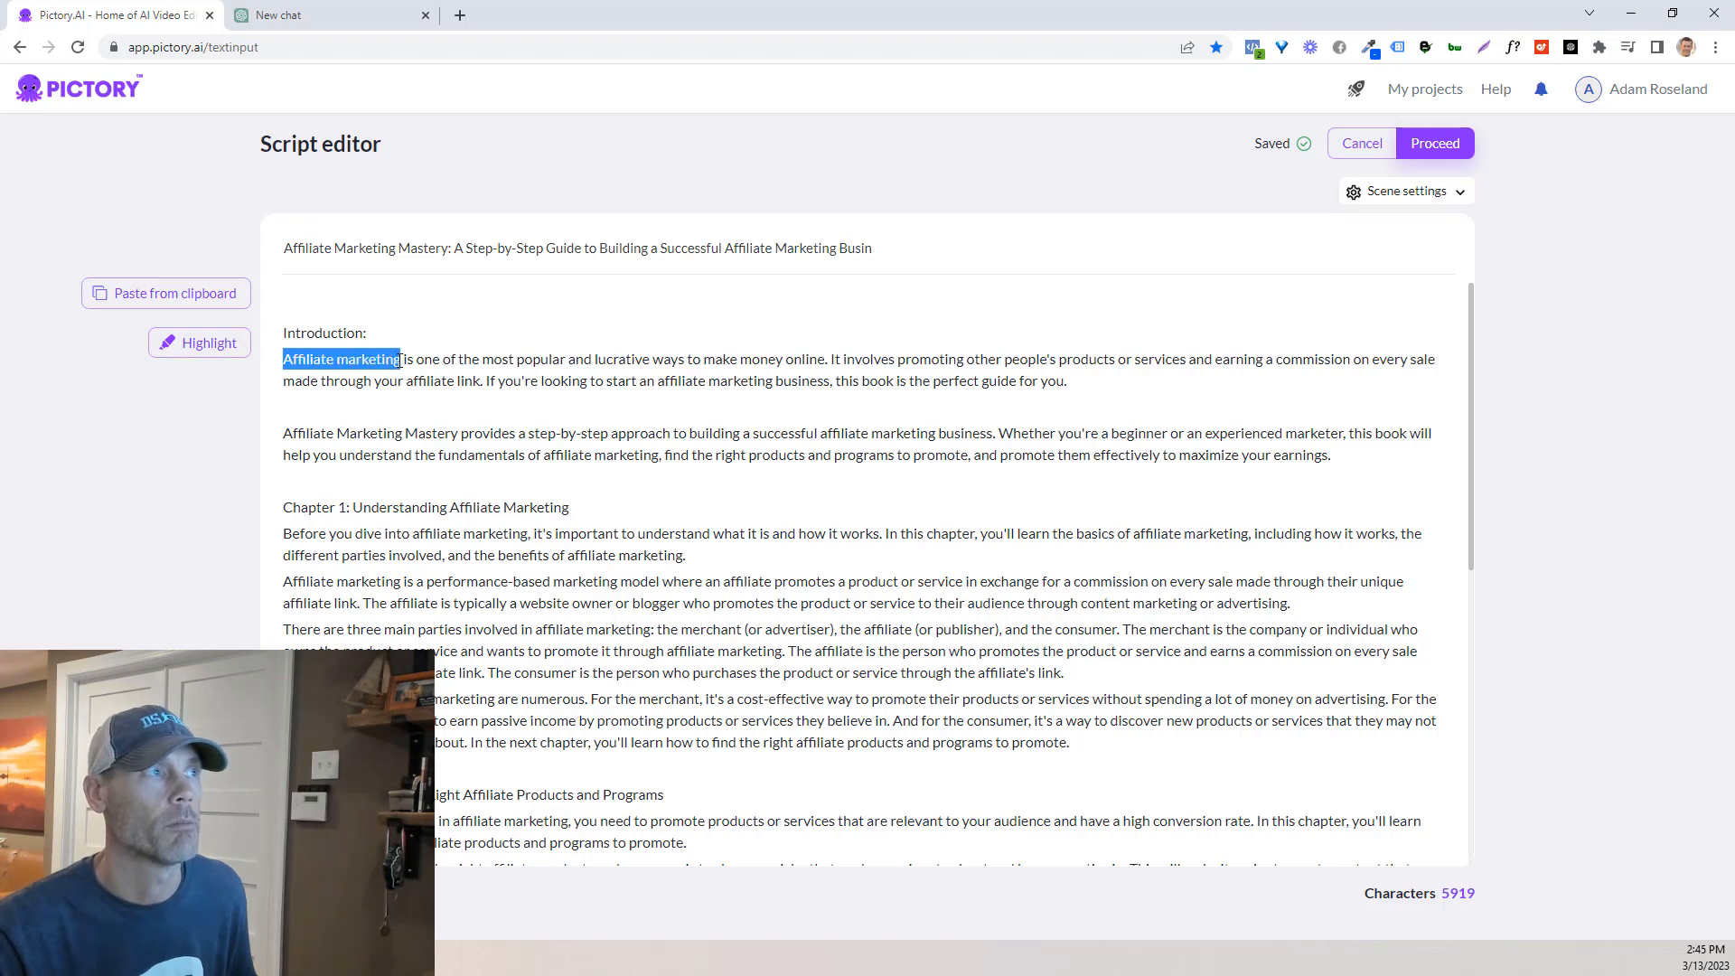
{"action": "left_click", "coordinate": [186, 360]}
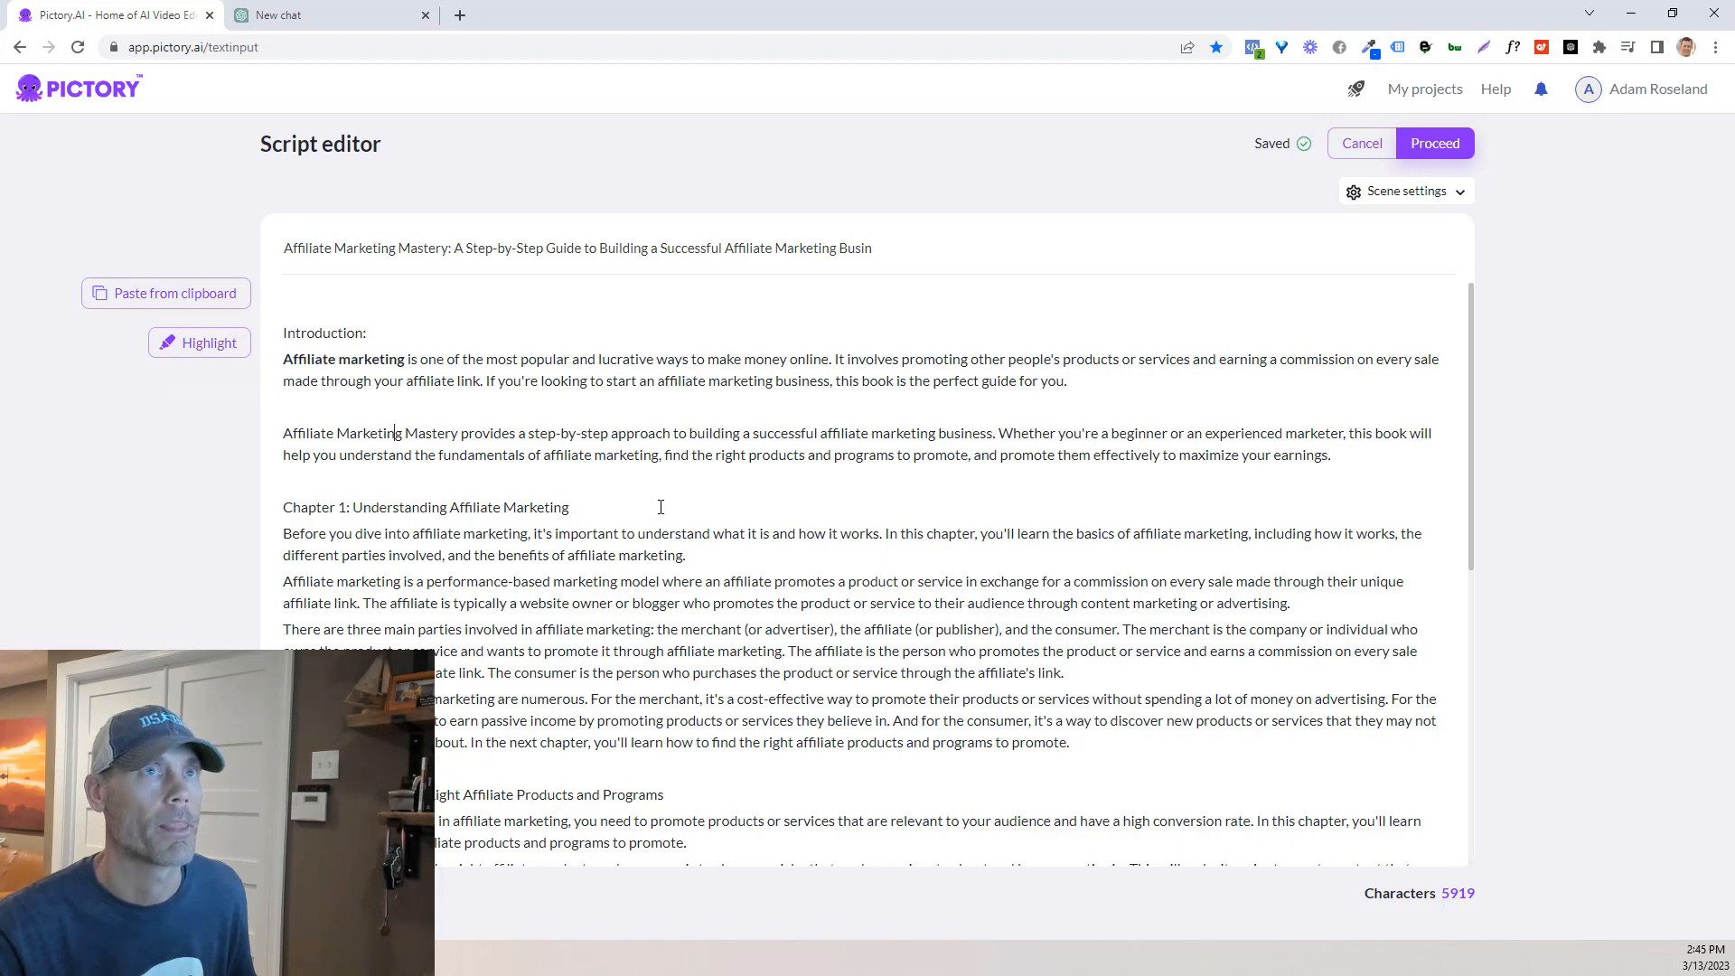
{"action": "scroll", "coordinate": [658, 611], "scroll_direction": "down", "scroll_amount": 2}
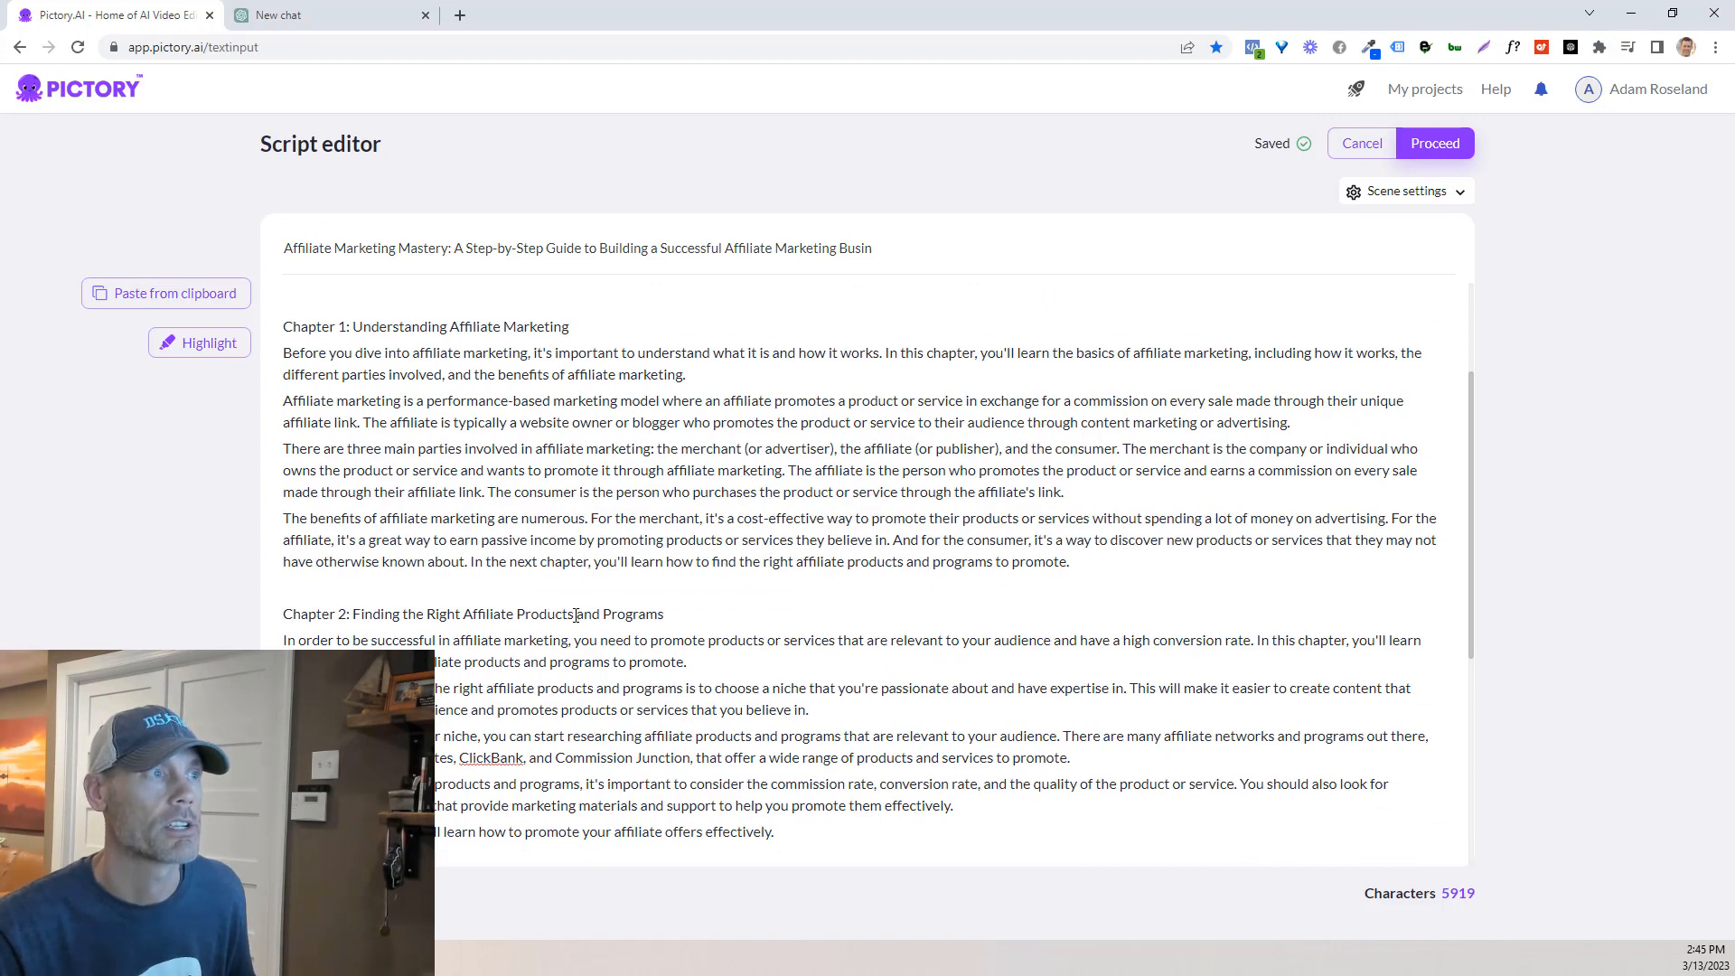
{"action": "left_click_drag", "start_coordinate": [576, 615], "coordinate": [462, 615]}
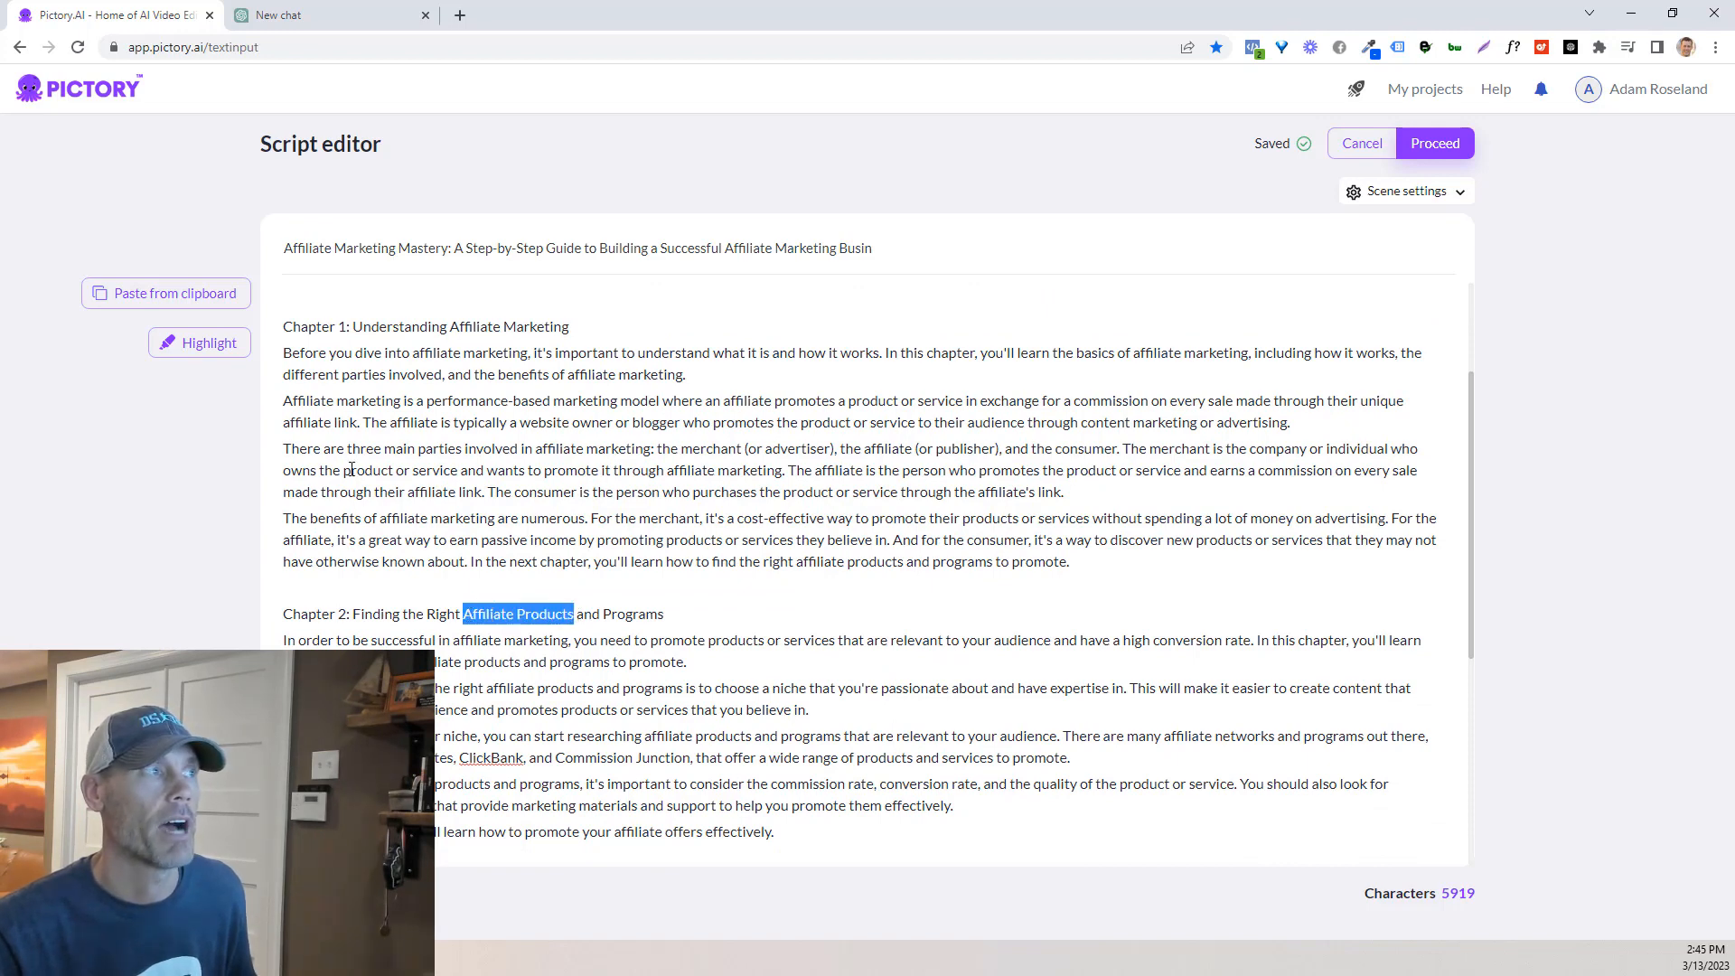
{"action": "left_click", "coordinate": [206, 343]}
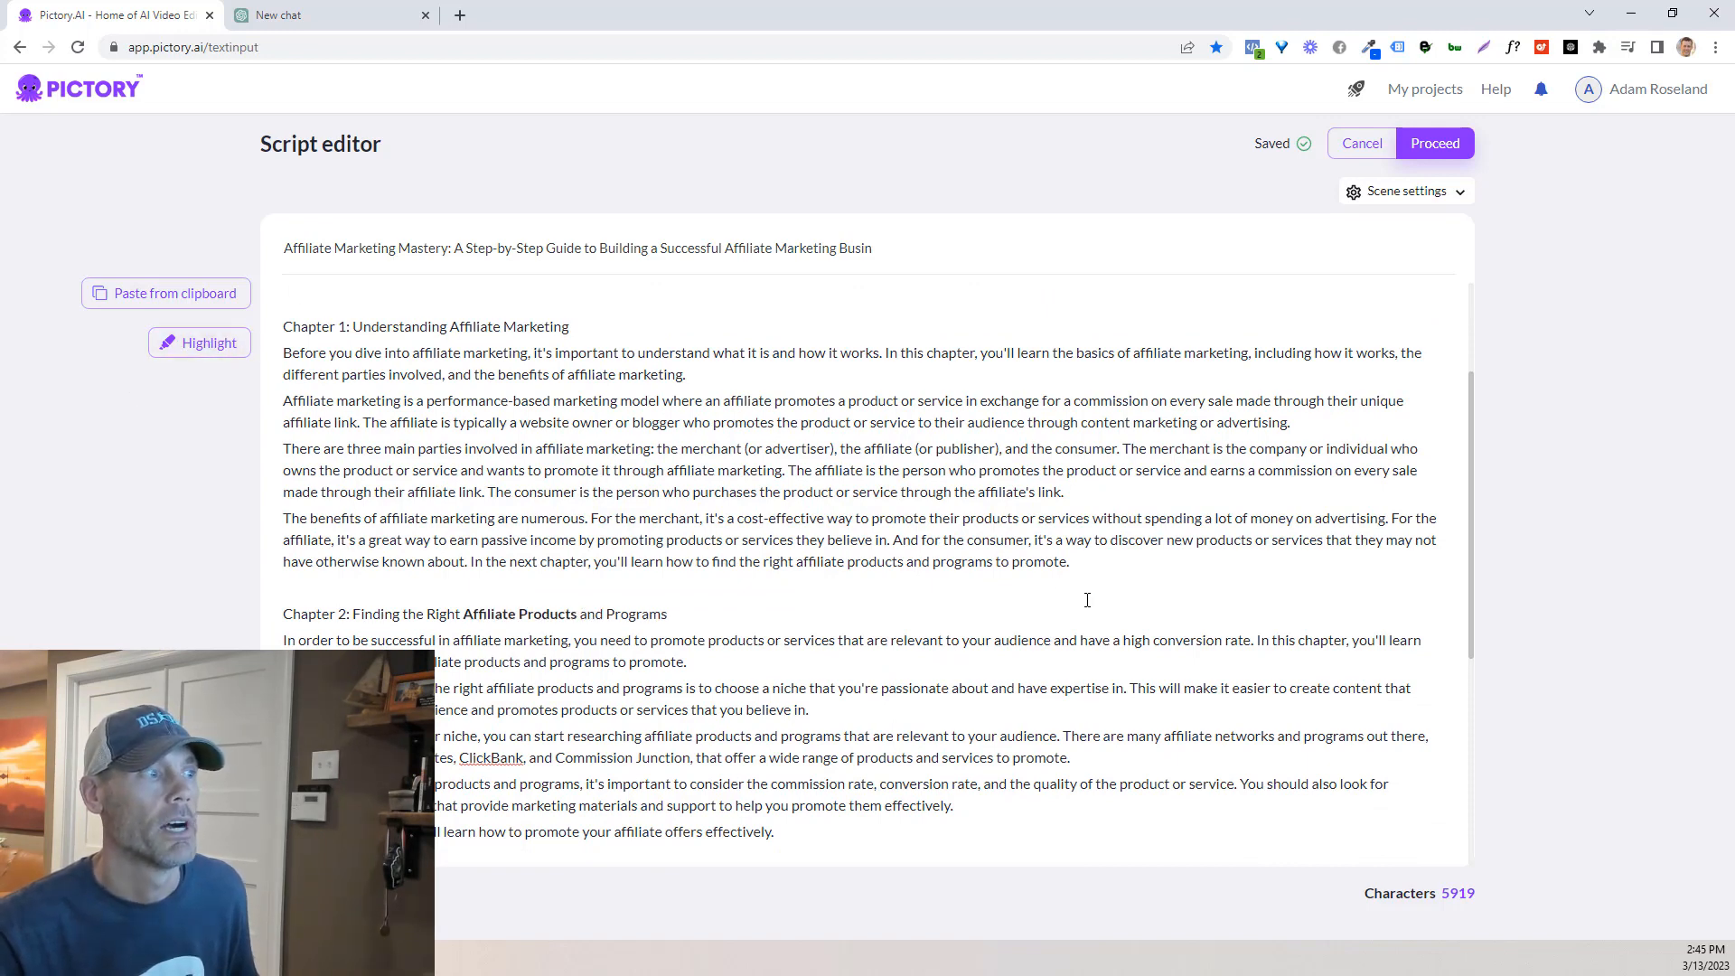
Step: Proceed from the finished script to the template library and create the storyboard with the Caption subtitles template in 16:9
{"action": "scroll", "coordinate": [1087, 600], "scroll_direction": "down", "scroll_amount": 5}
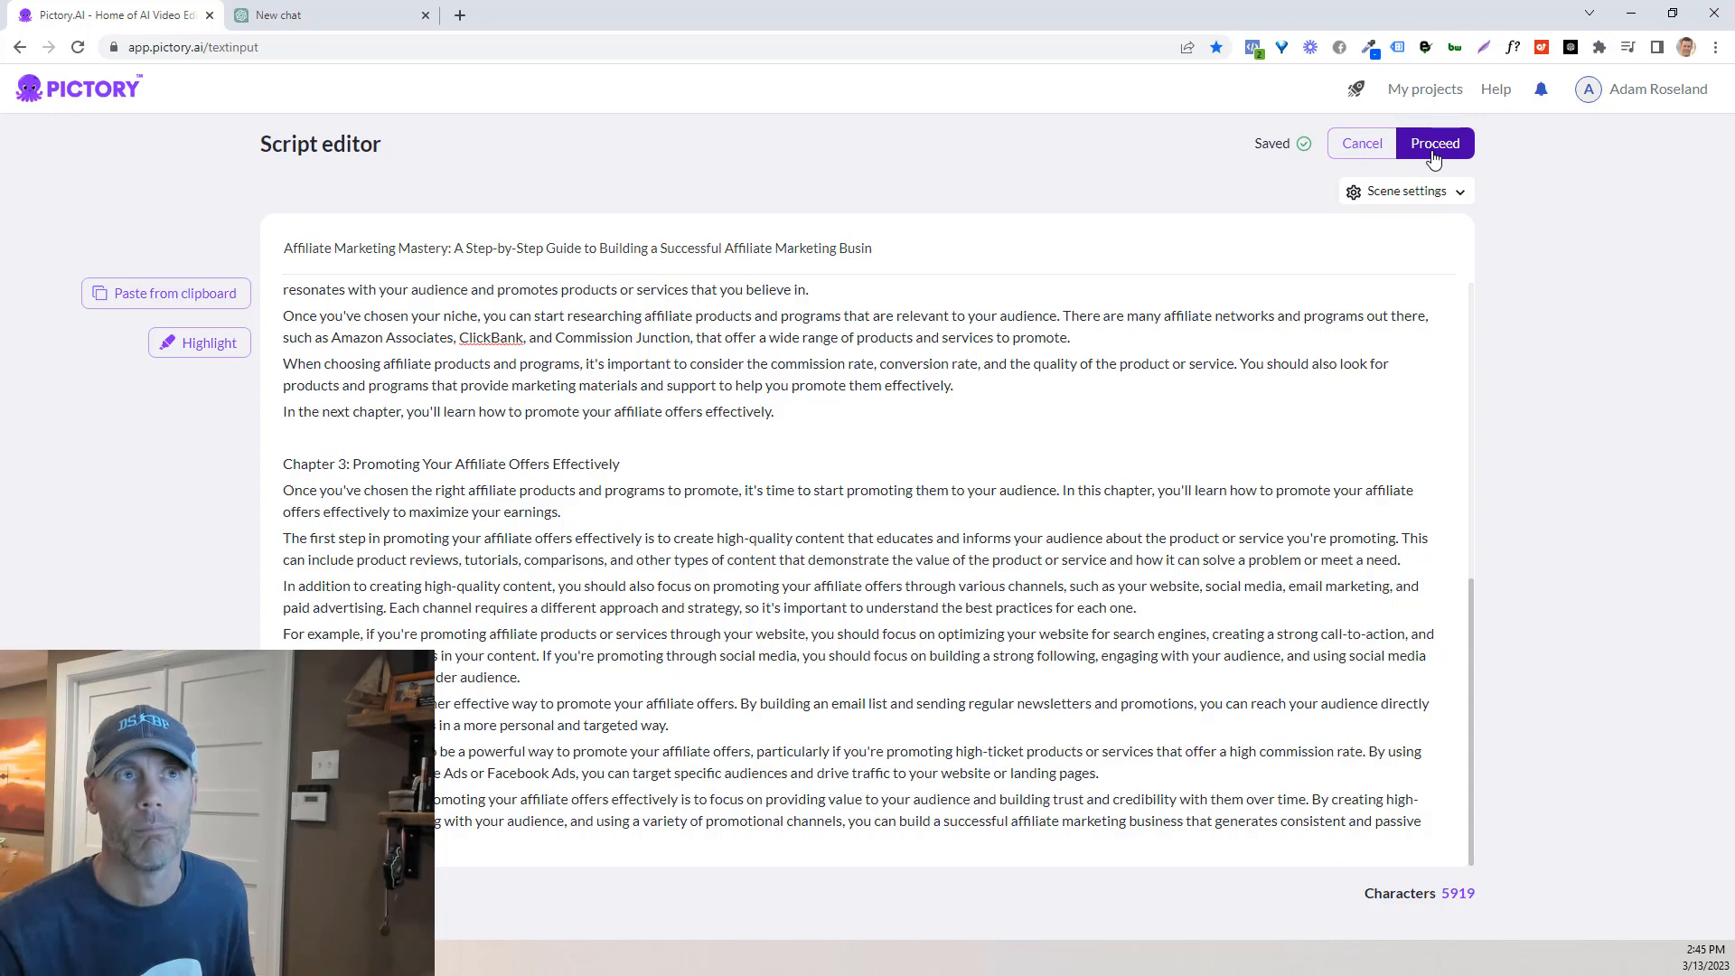
{"action": "left_click", "coordinate": [1433, 144]}
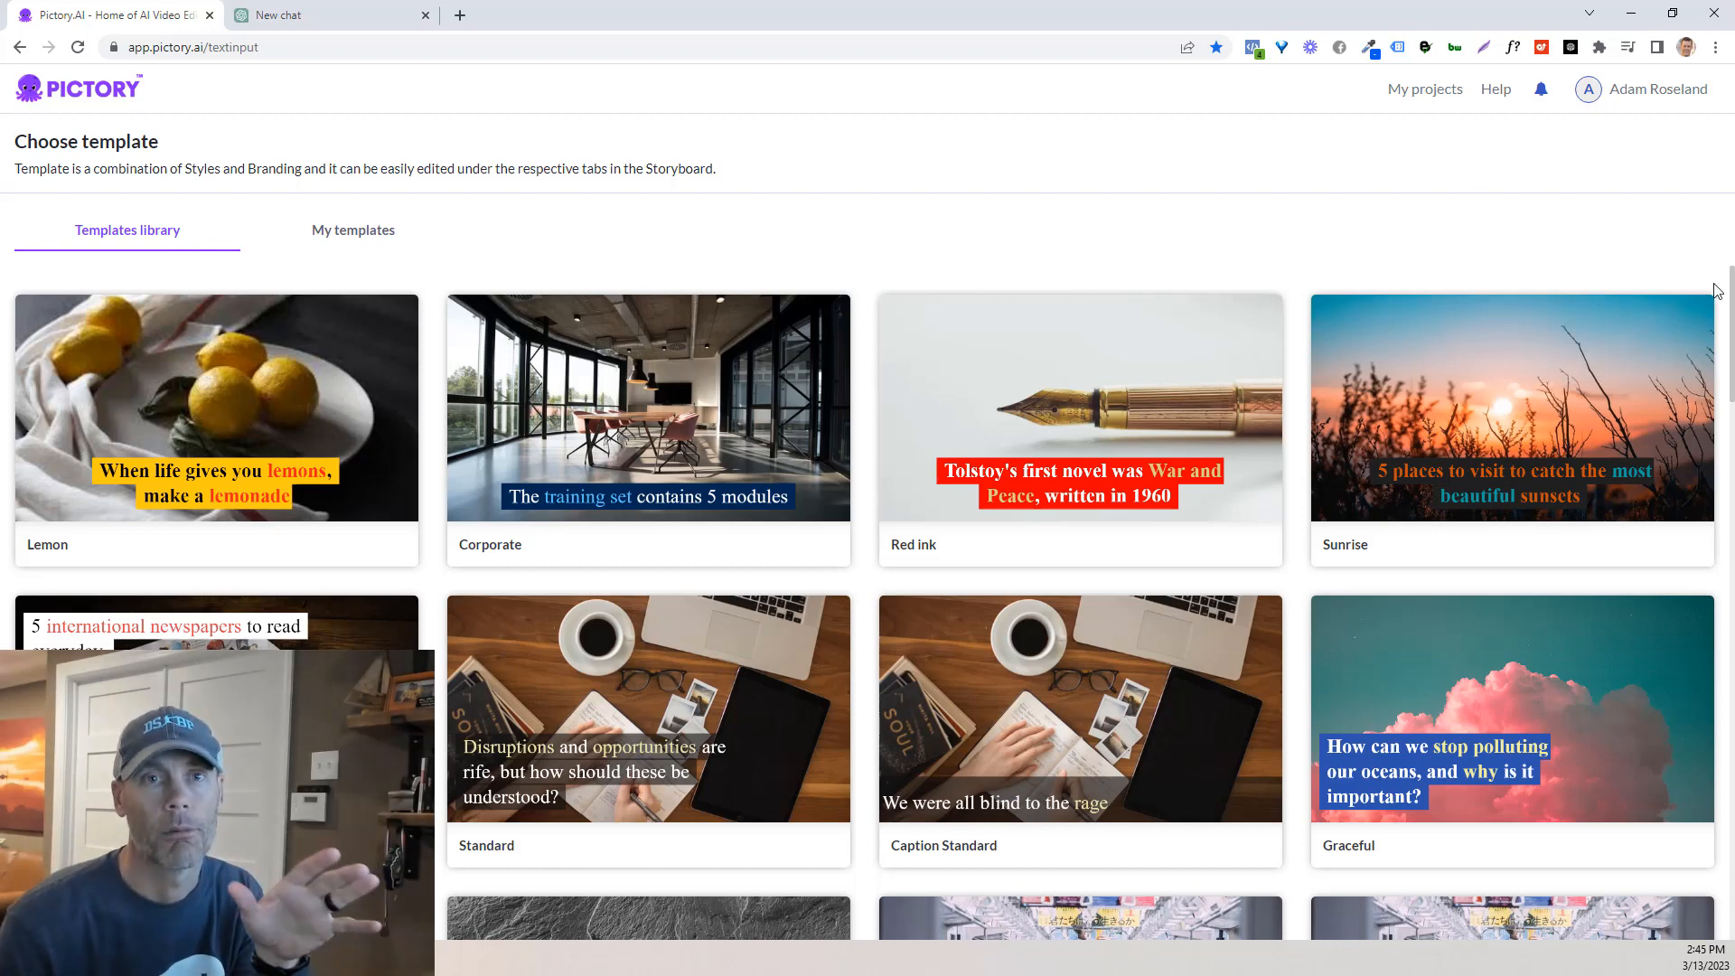
{"action": "mouse_move", "coordinate": [1643, 310]}
{"action": "mouse_move", "coordinate": [567, 319]}
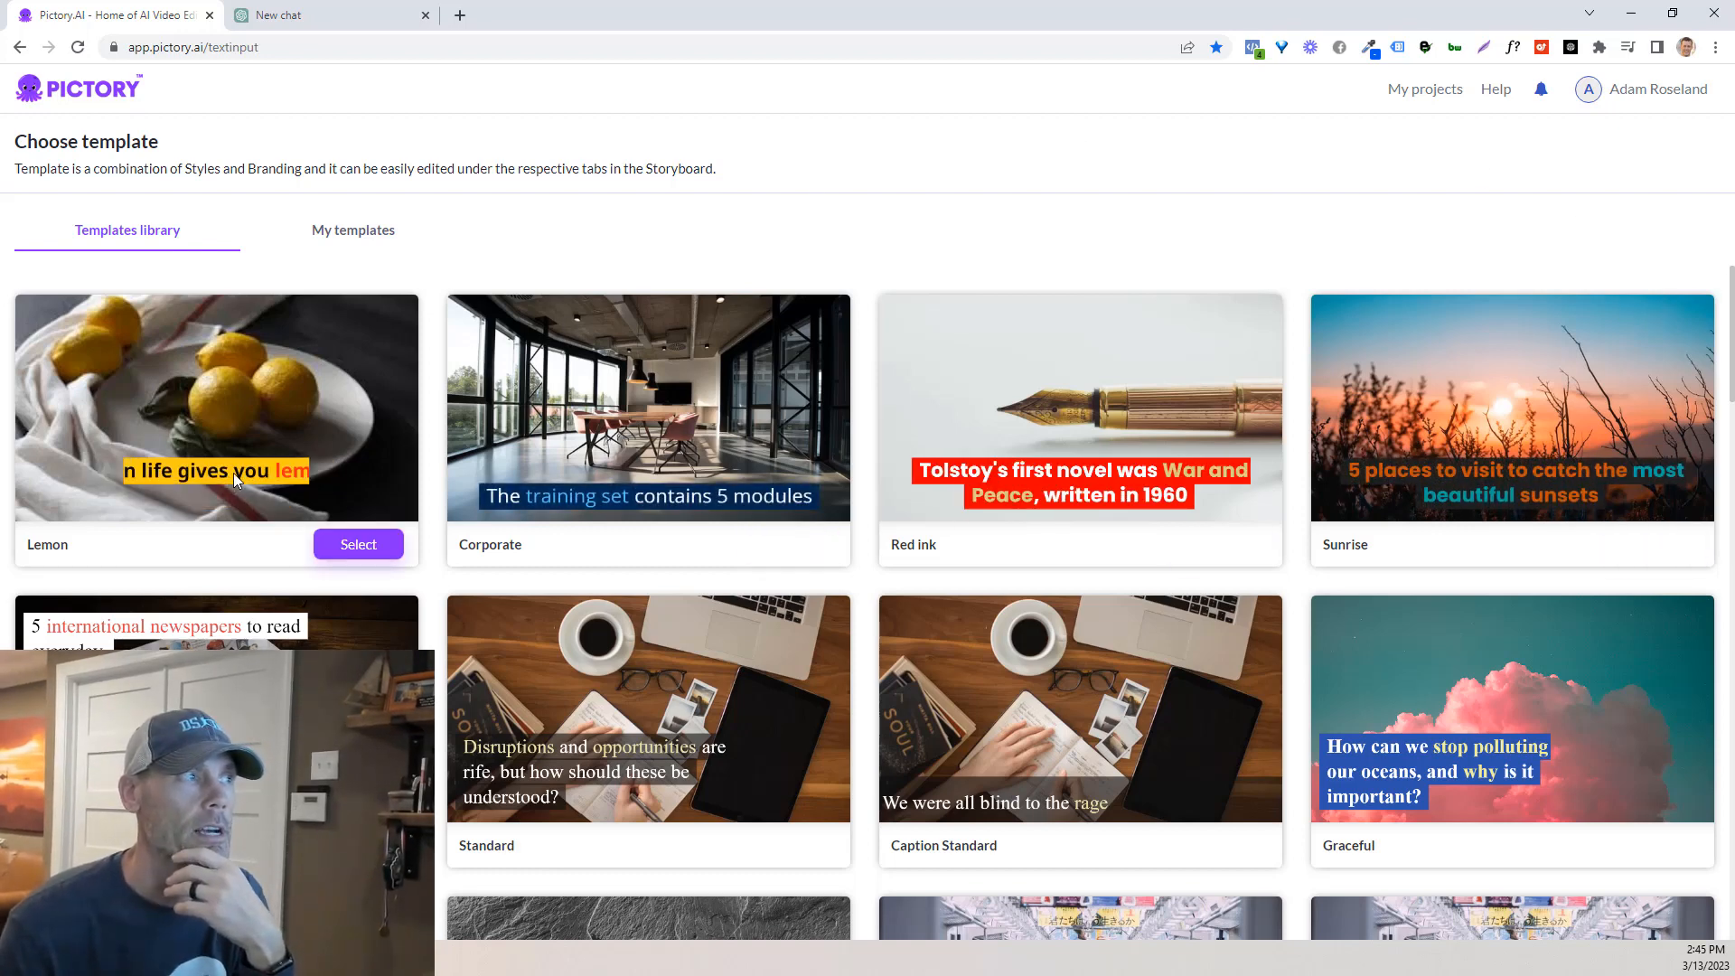
{"action": "mouse_move", "coordinate": [698, 512]}
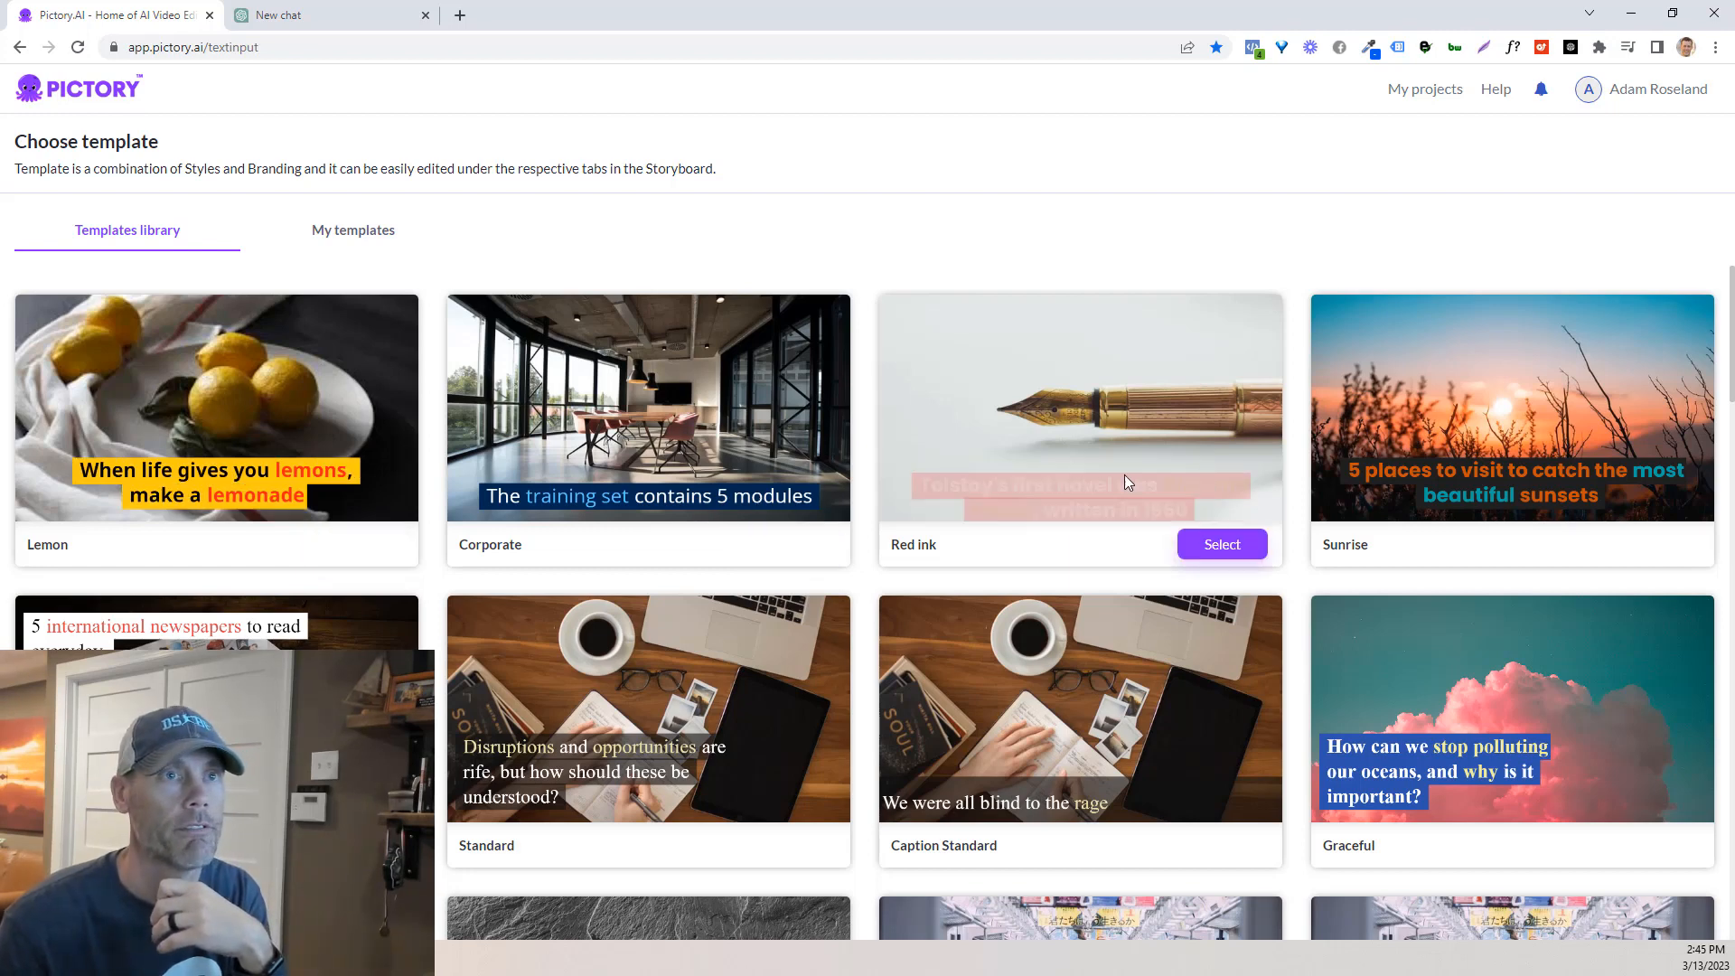
{"action": "mouse_move", "coordinate": [1097, 756]}
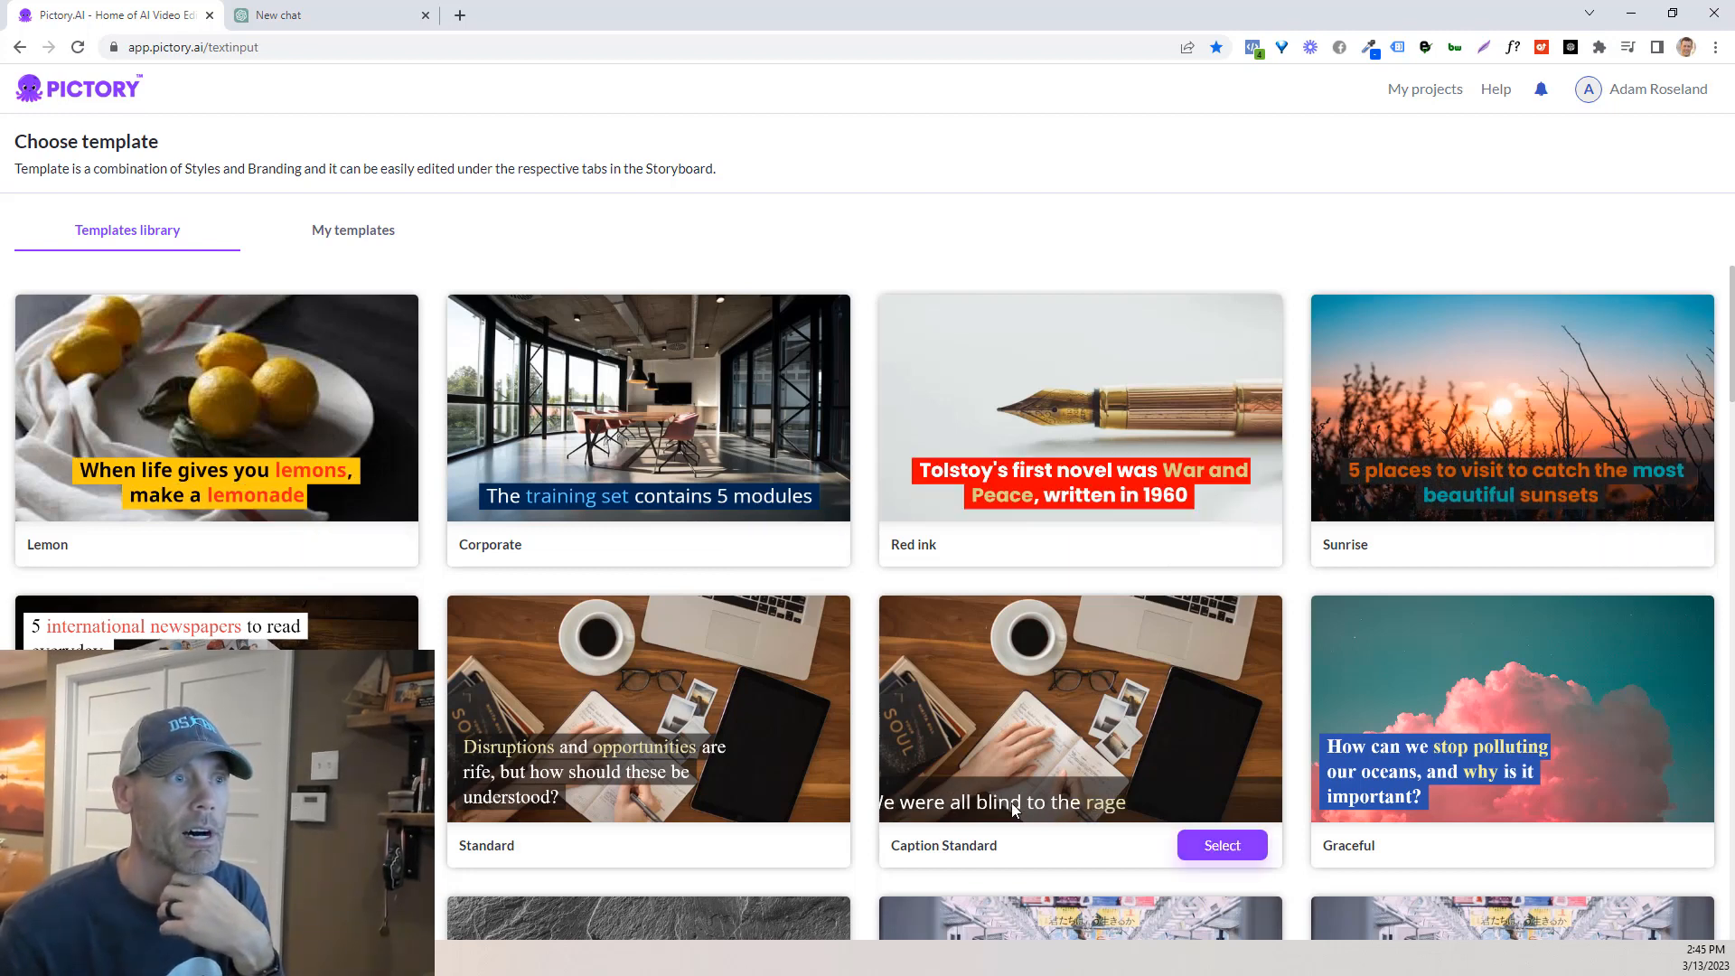
{"action": "mouse_move", "coordinate": [547, 780]}
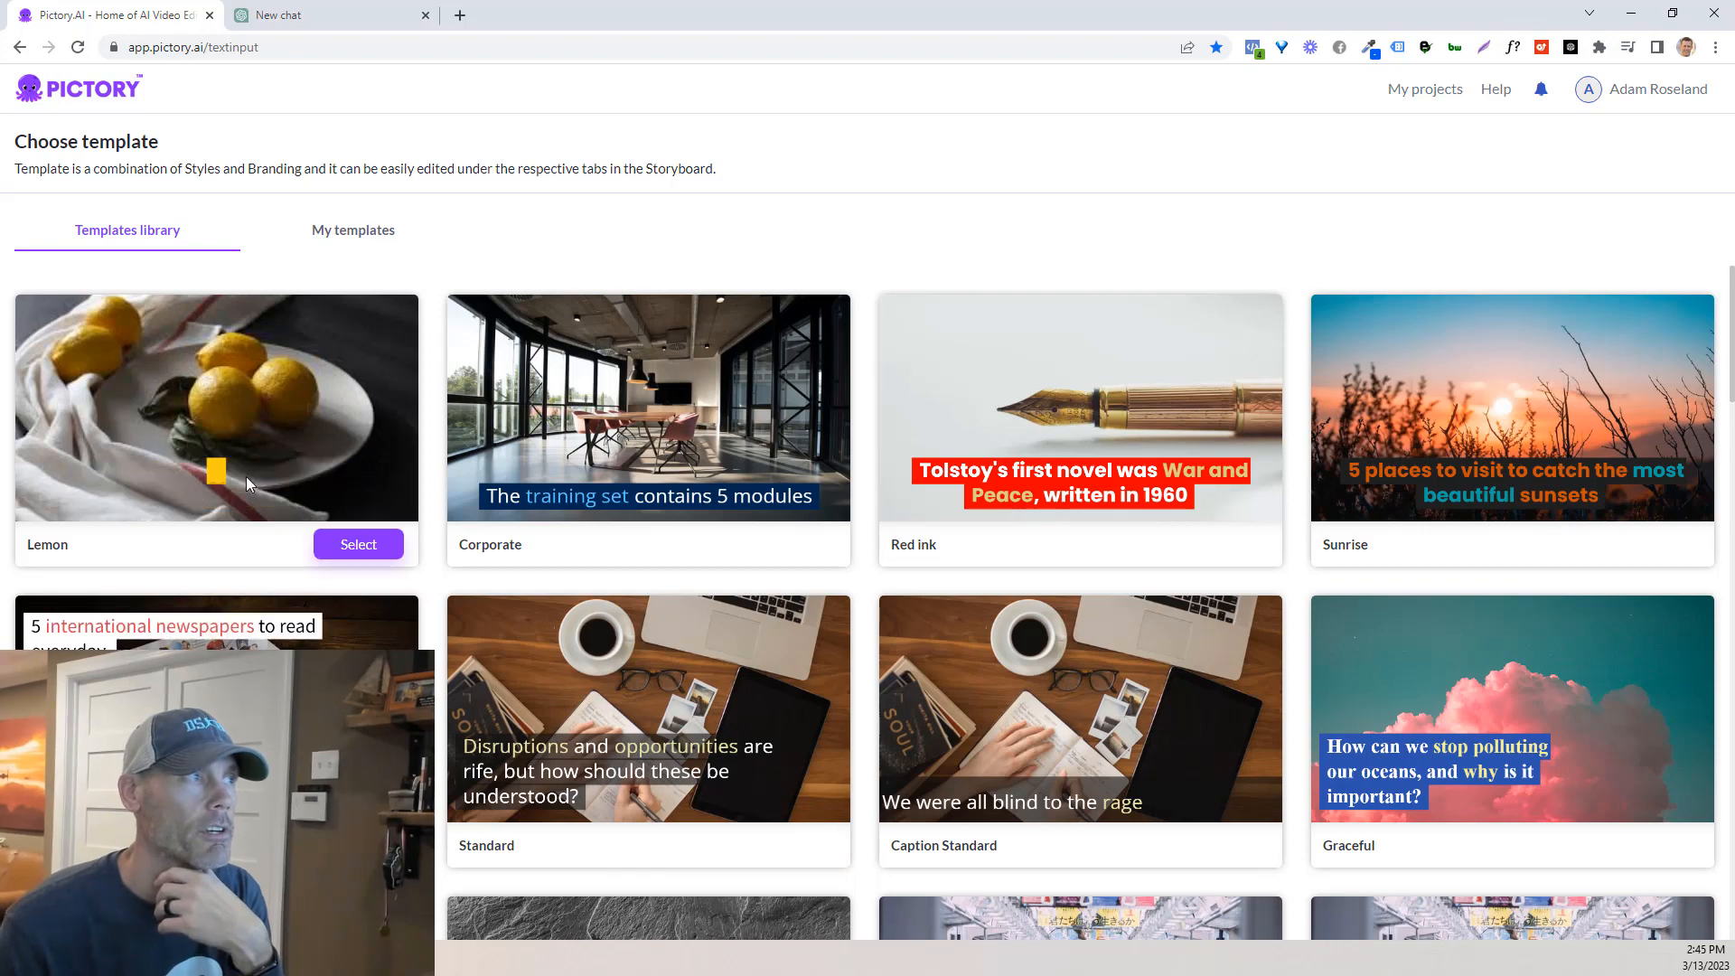
{"action": "scroll", "coordinate": [452, 703], "scroll_direction": "down", "scroll_amount": 4}
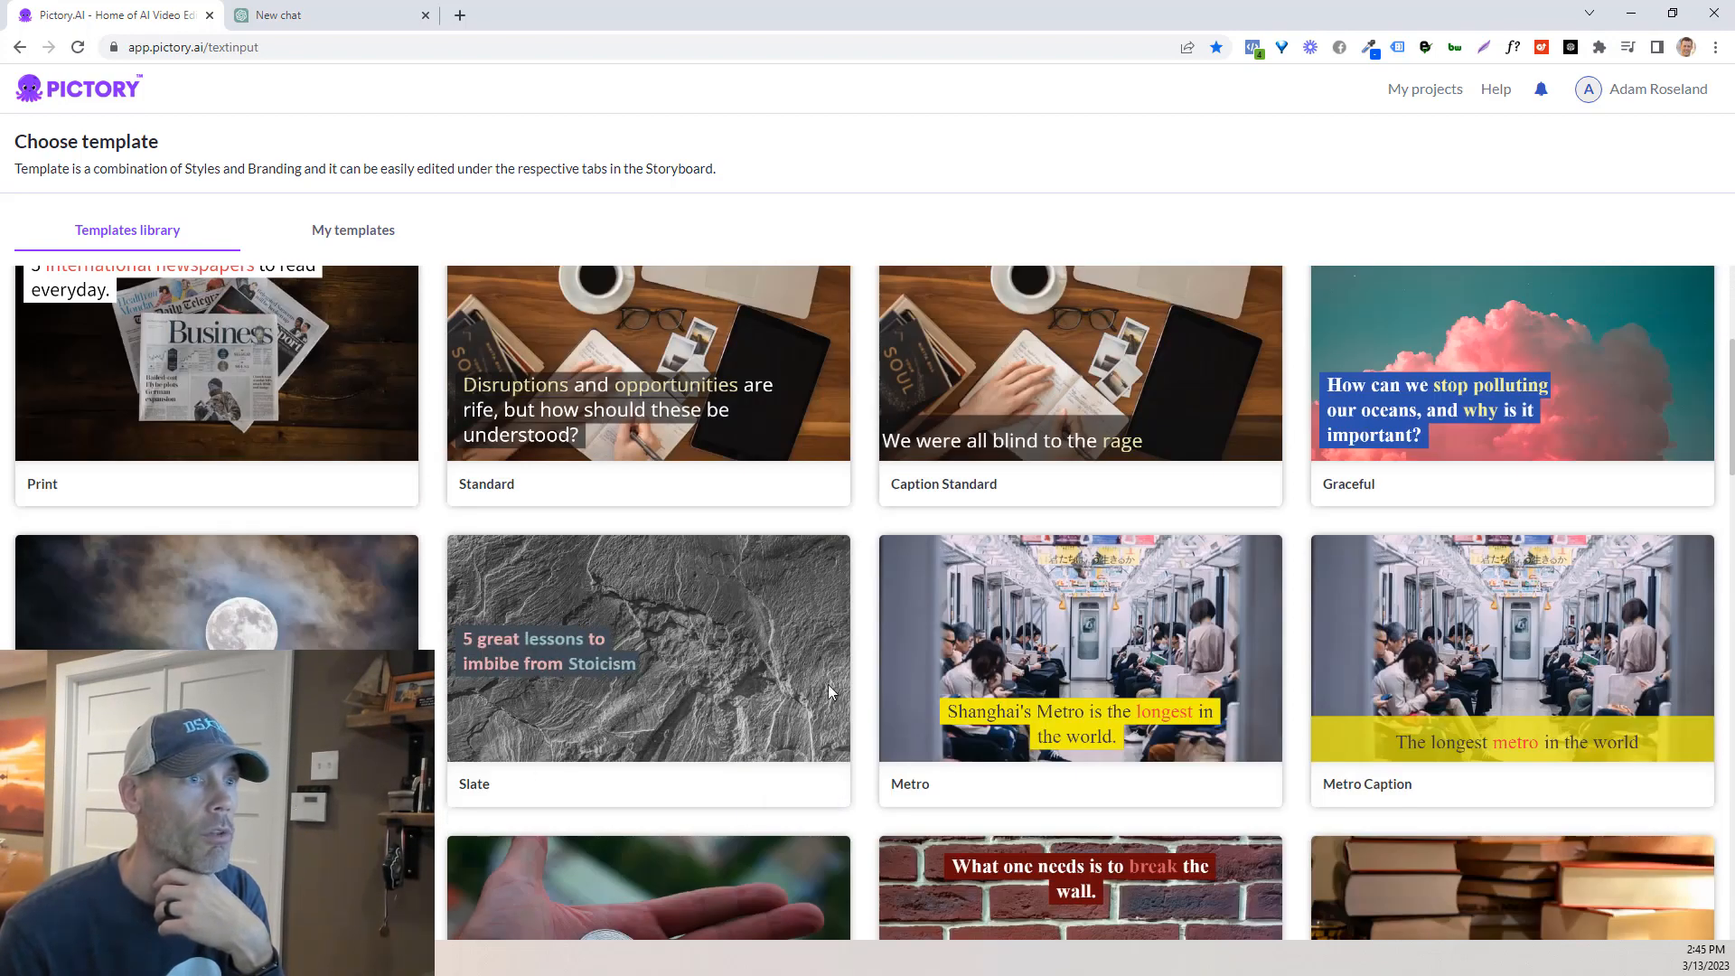
{"action": "scroll", "coordinate": [1199, 710], "scroll_direction": "down", "scroll_amount": 4}
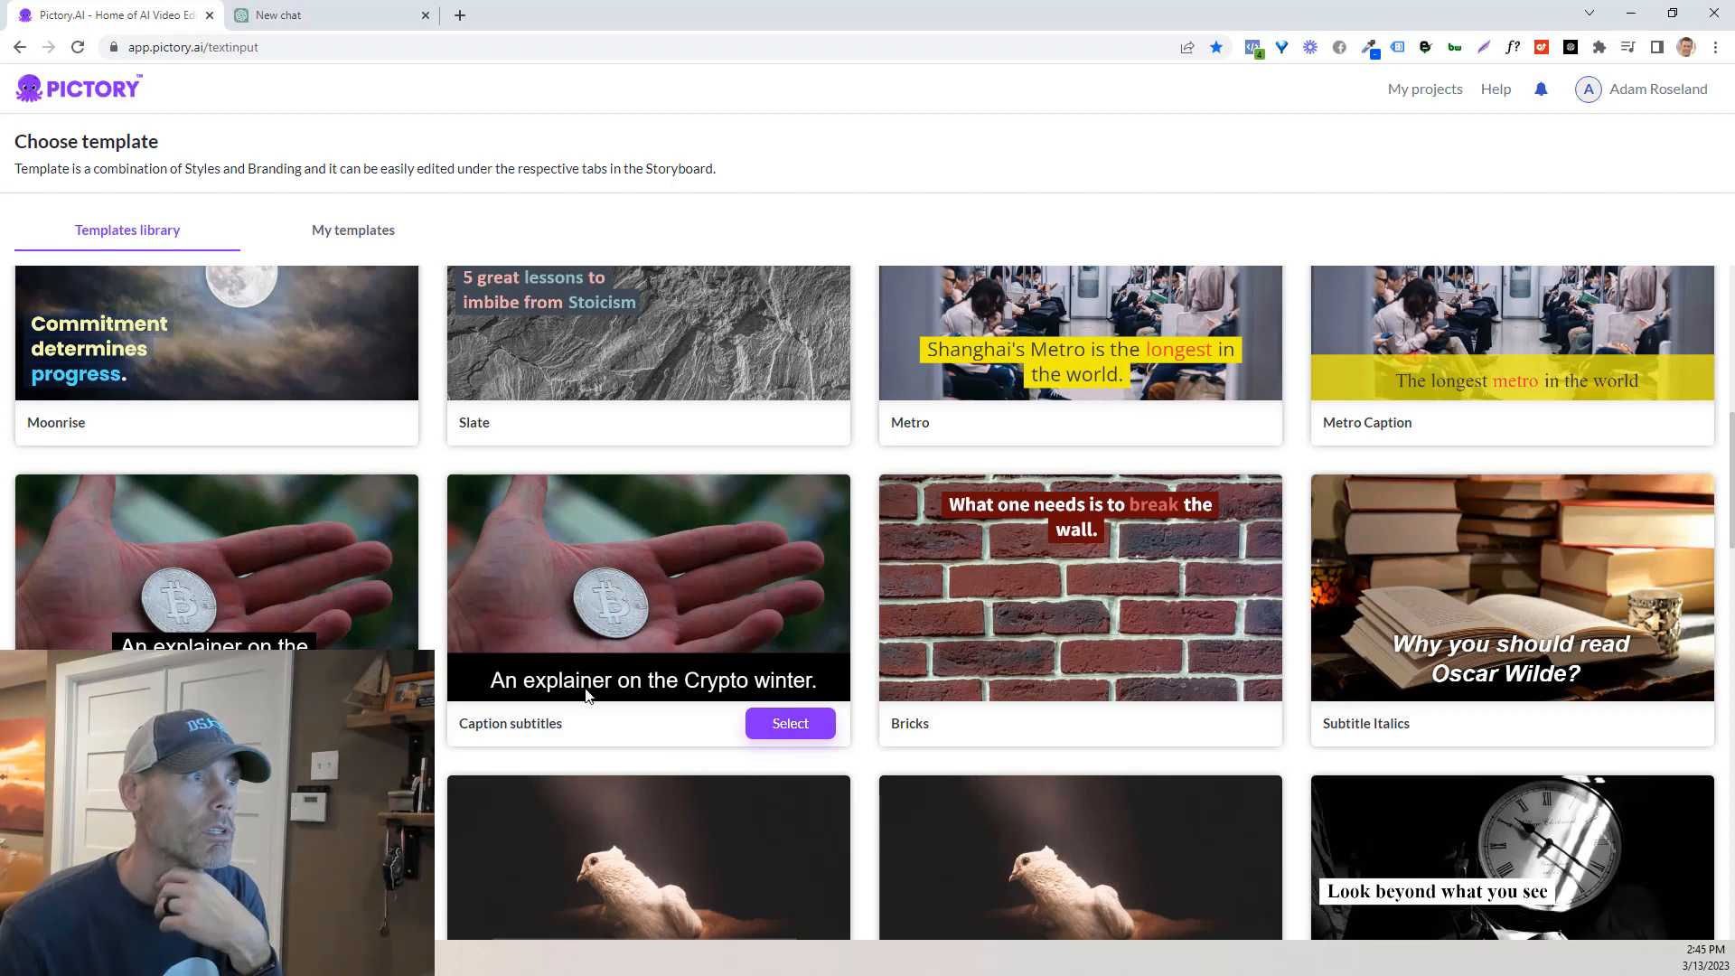
{"action": "left_click", "coordinate": [818, 737]}
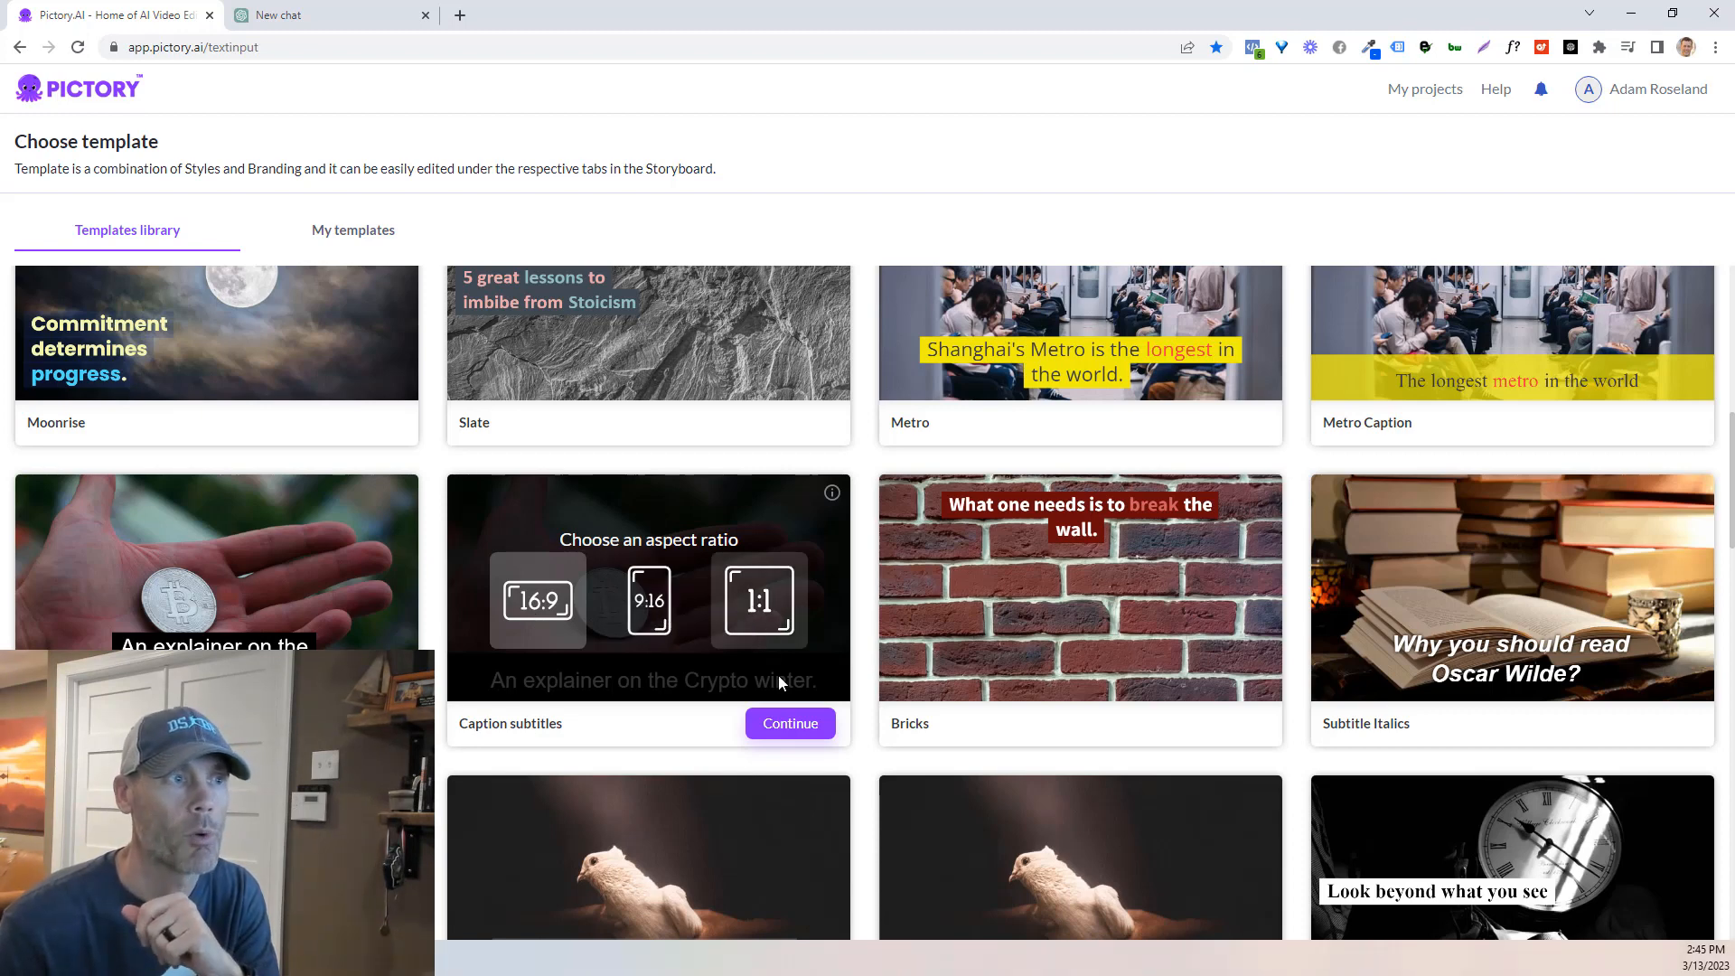
{"action": "left_click", "coordinate": [784, 730]}
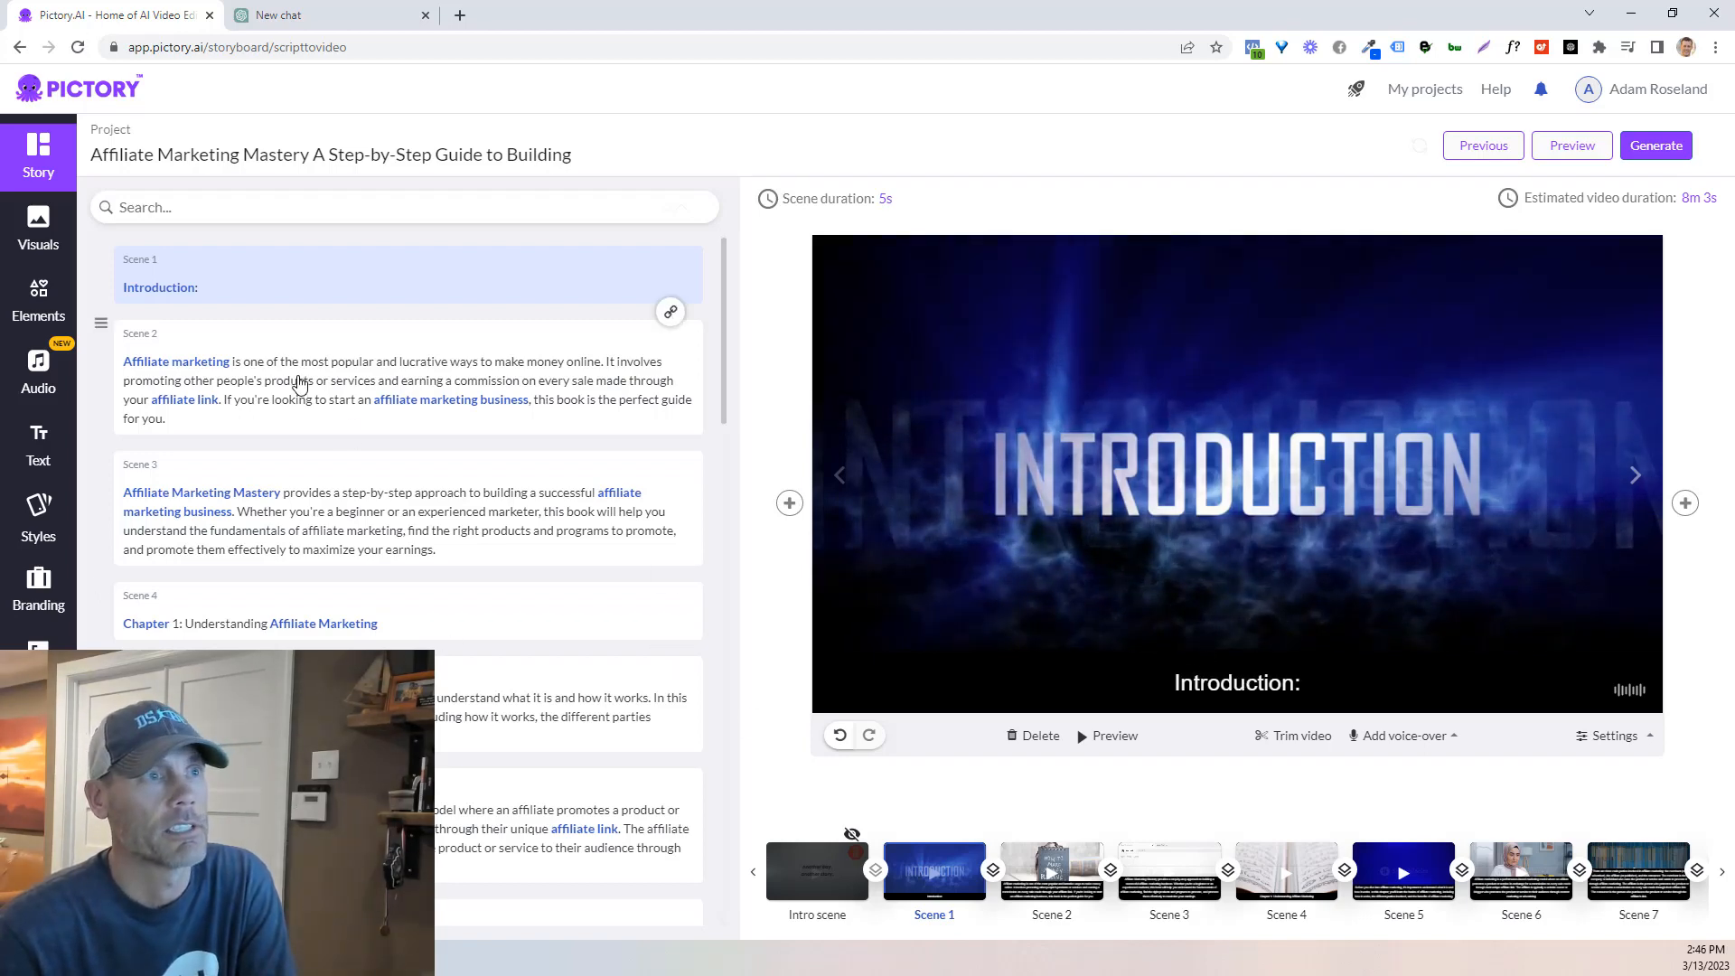
Step: Change the font of the Scene 2 caption text to Arial
{"action": "left_click", "coordinate": [299, 384]}
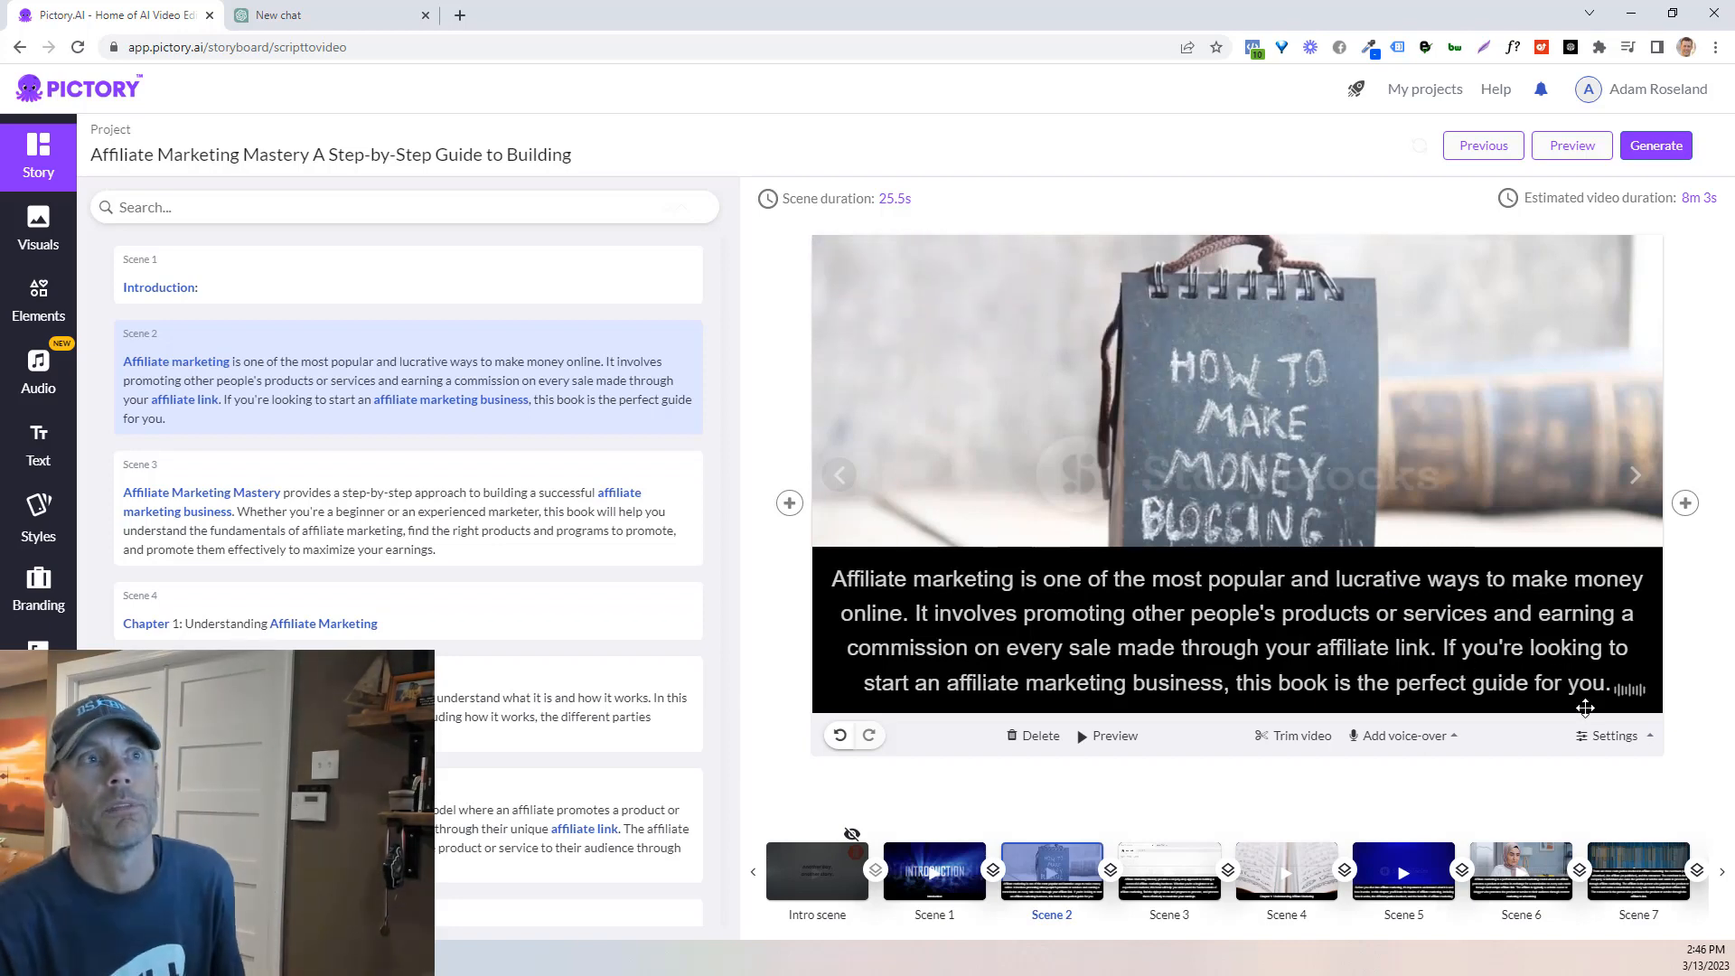
{"action": "left_click", "coordinate": [1287, 639]}
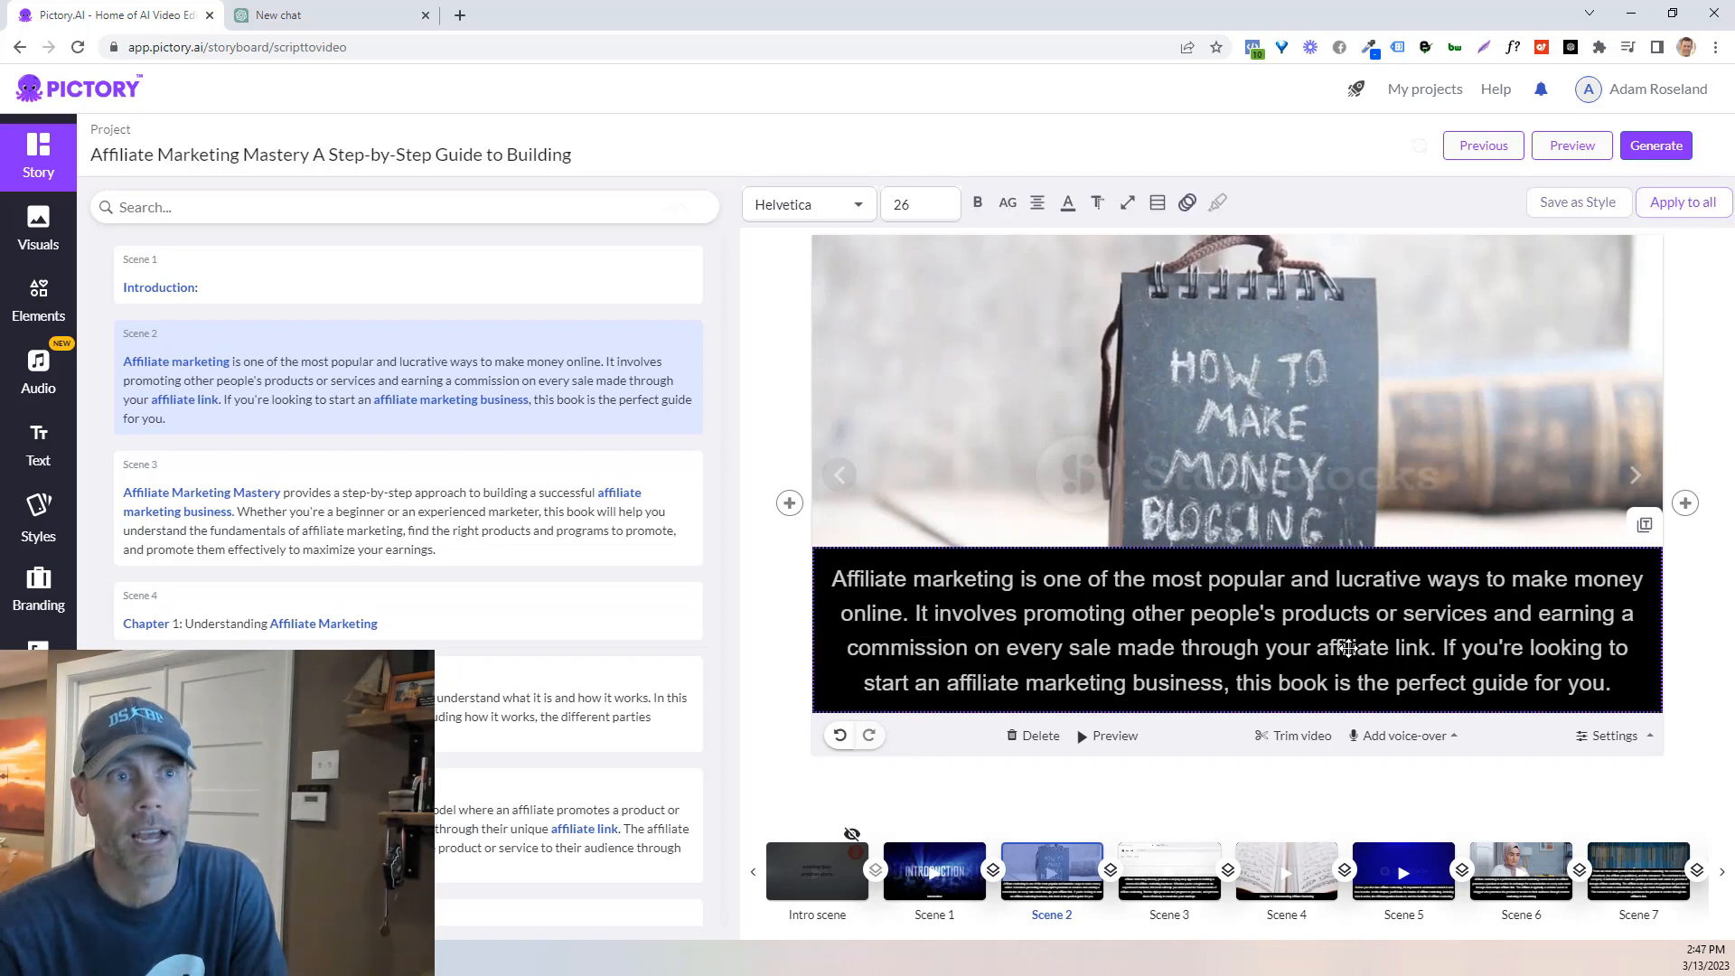
{"action": "left_click", "coordinate": [1311, 598]}
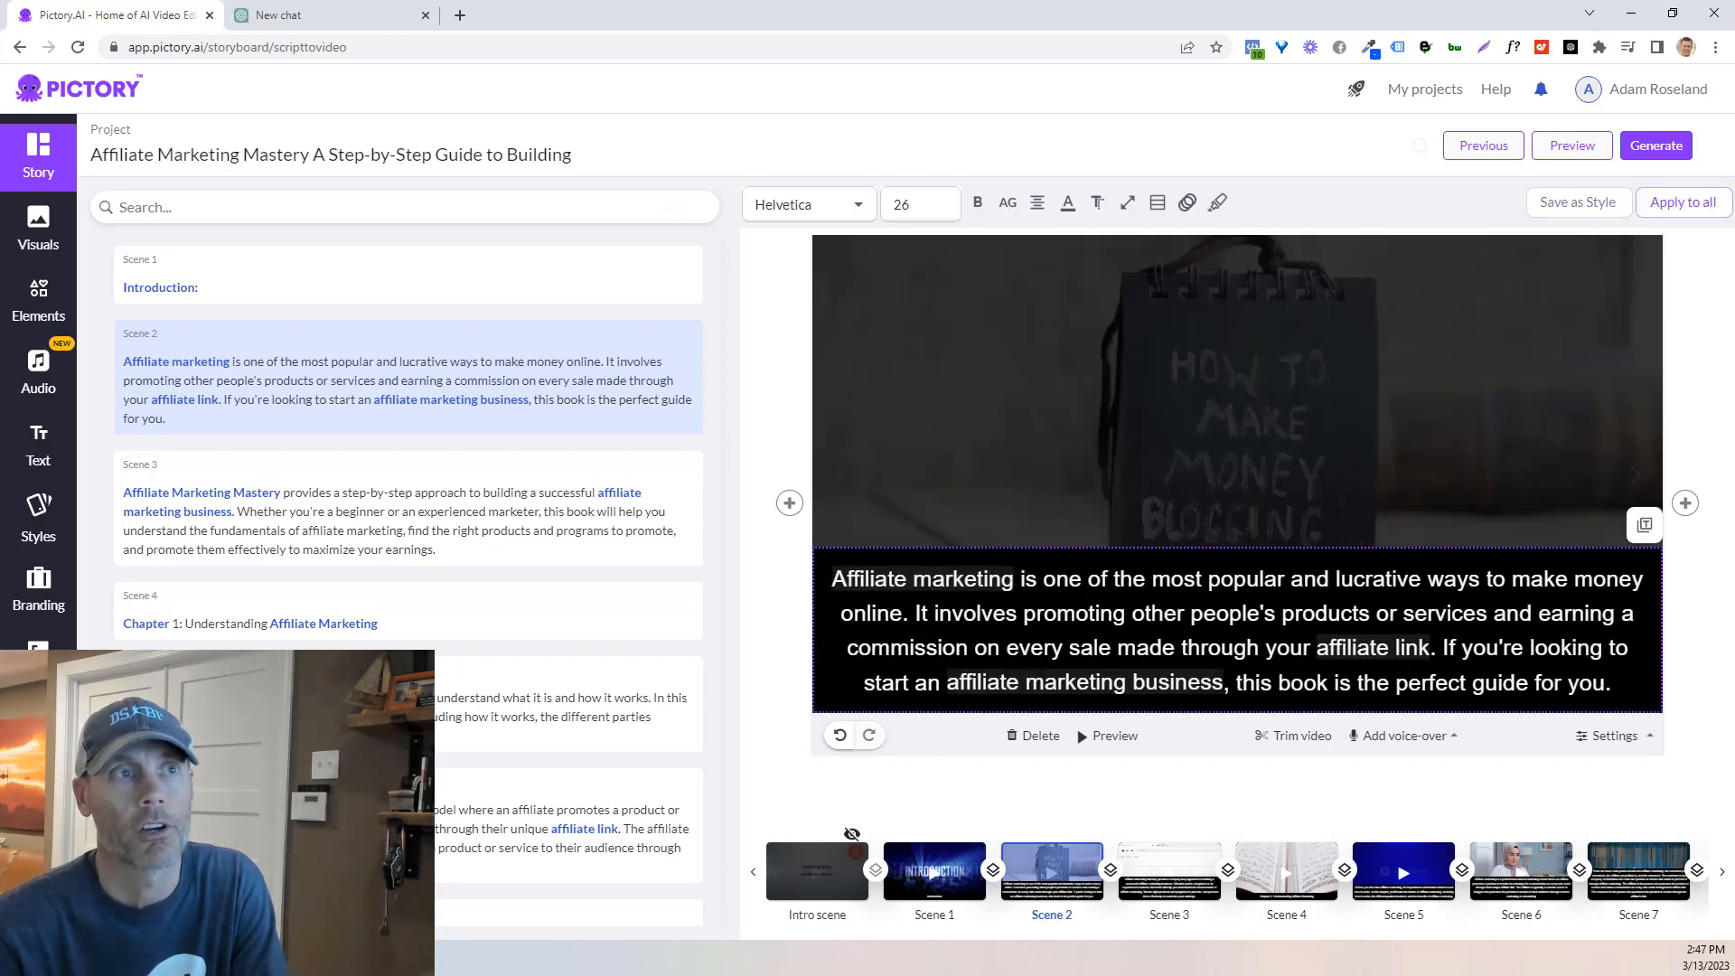
{"action": "left_click", "coordinate": [854, 204]}
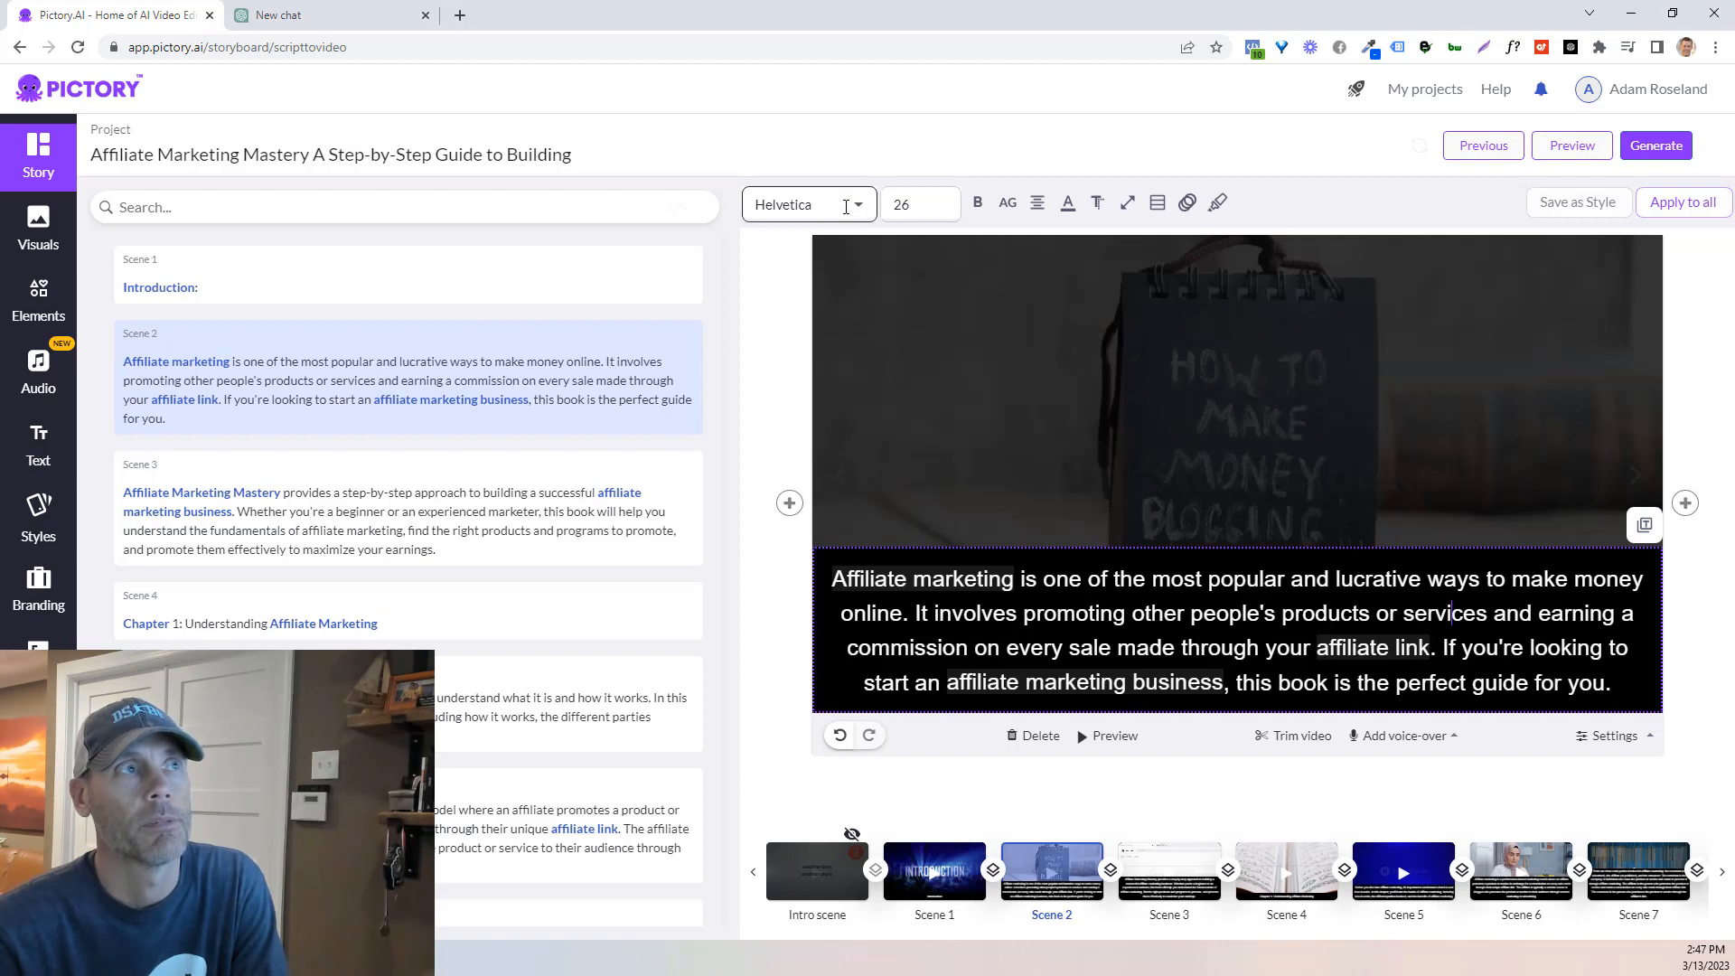
{"action": "left_click", "coordinate": [849, 205]}
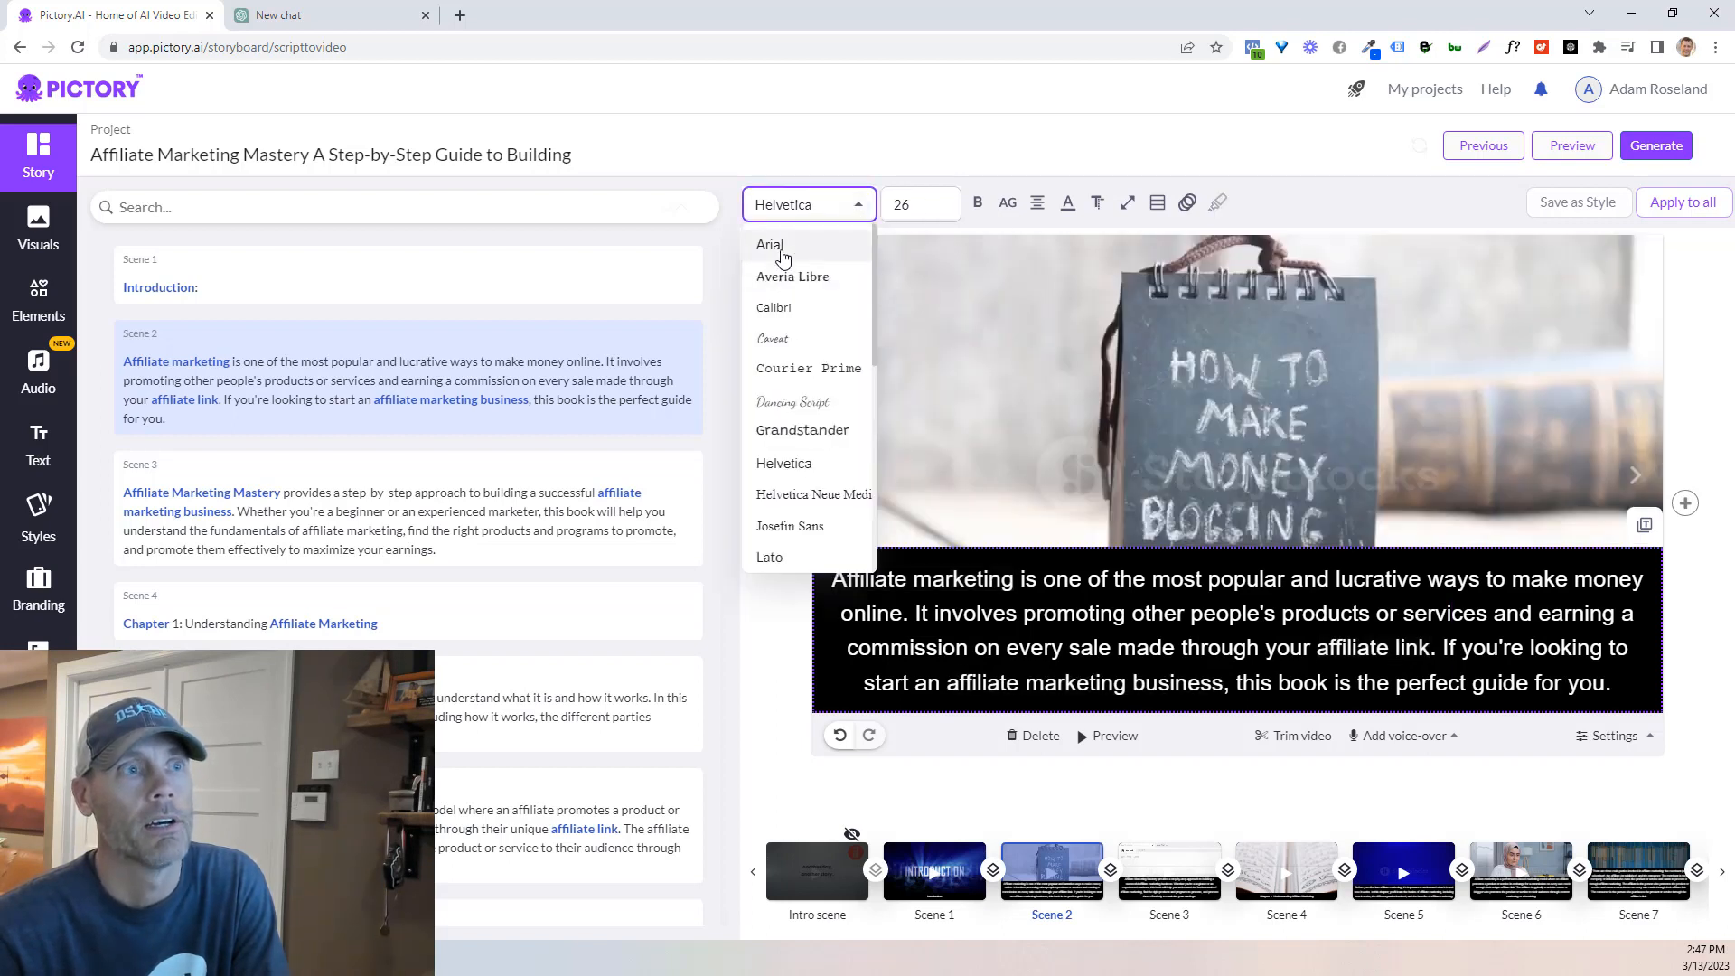
{"action": "left_click", "coordinate": [772, 243]}
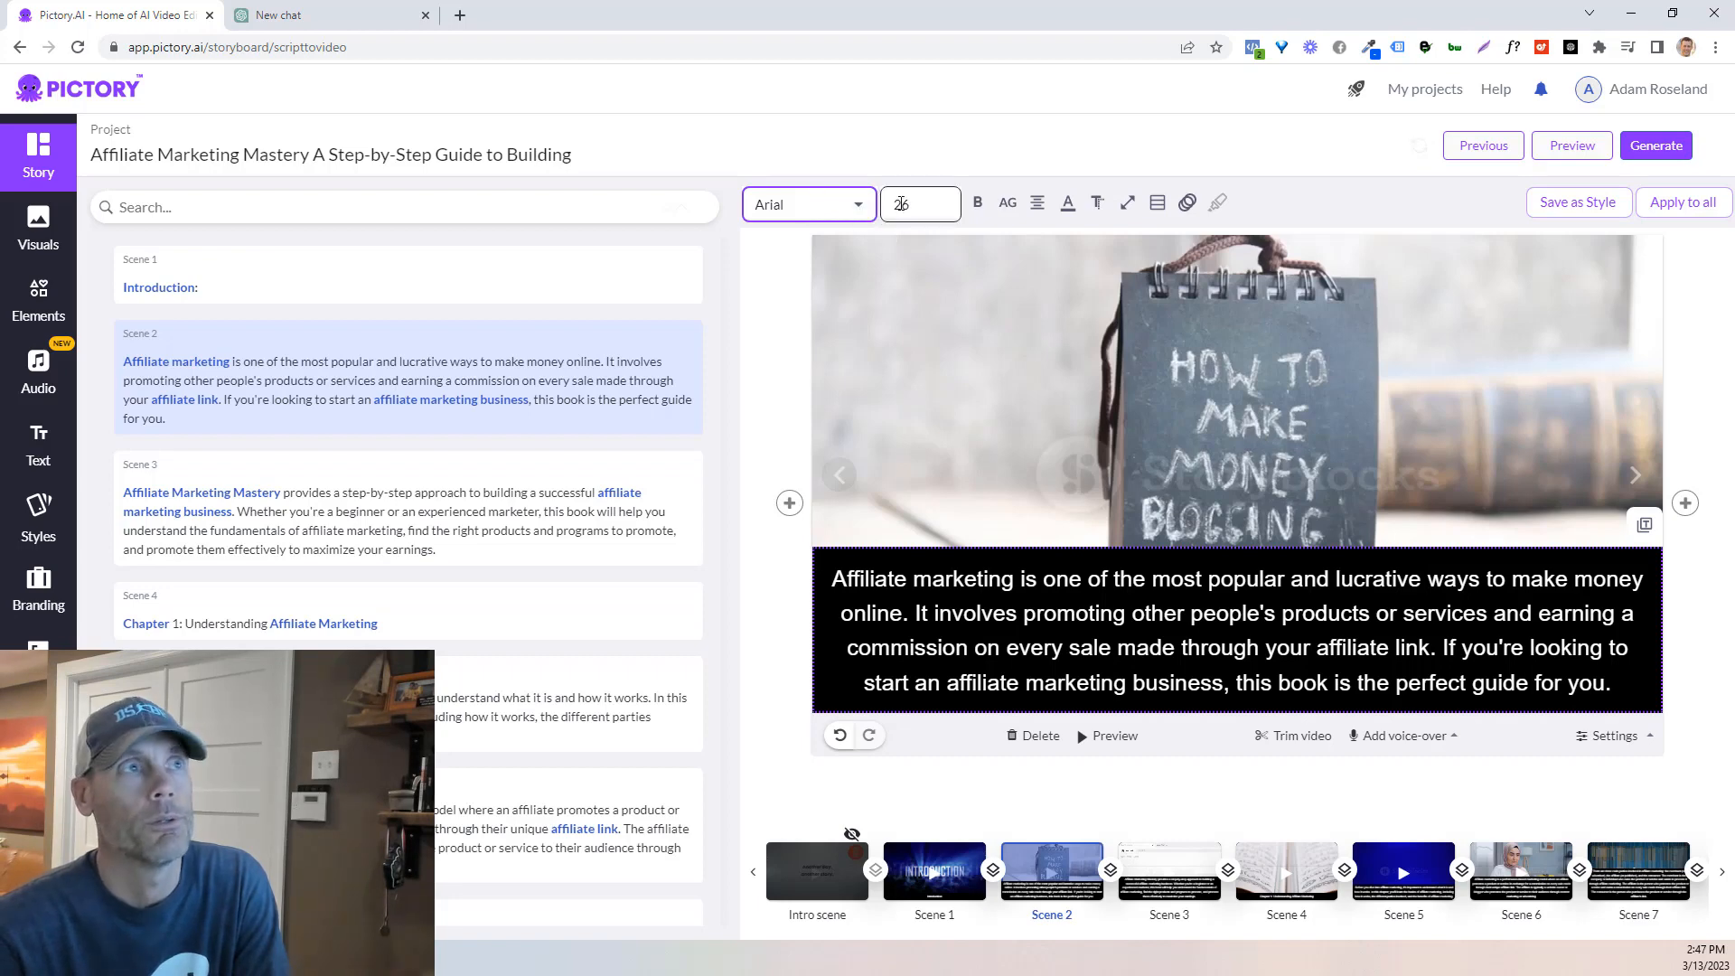
Step: Set the Scene 2 caption's font size to 18 and apply its text style to all scenes
{"action": "left_click", "coordinate": [903, 204]}
{"action": "left_click", "coordinate": [904, 432]}
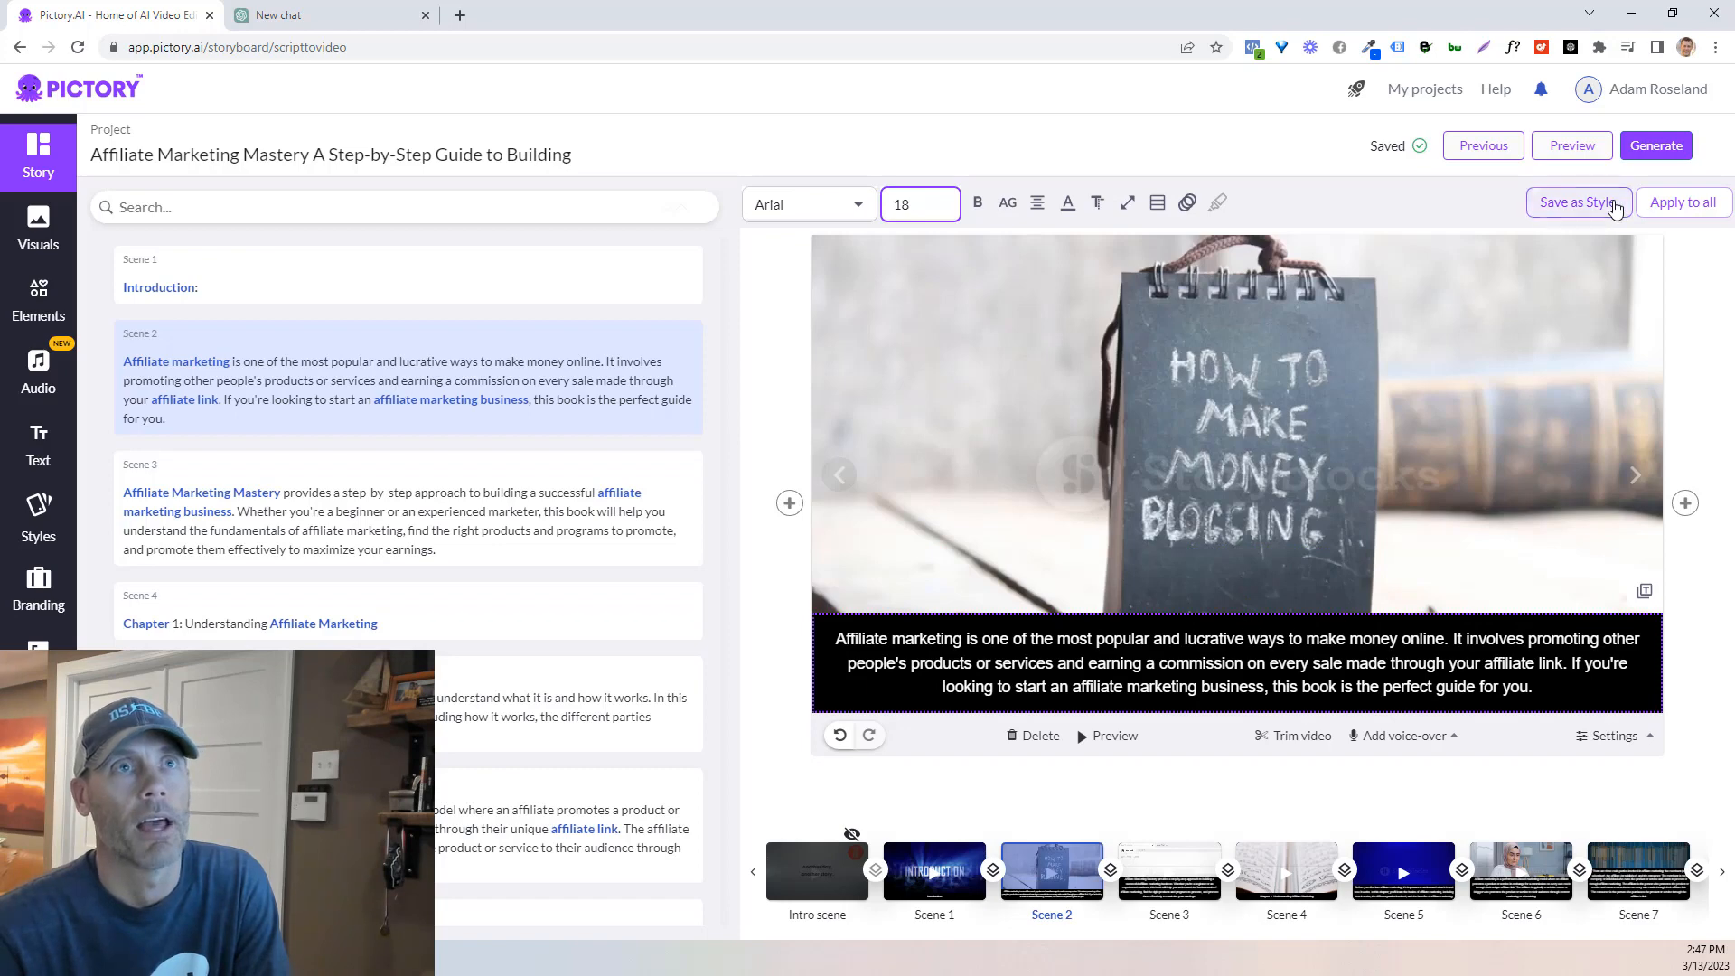
{"action": "left_click", "coordinate": [1679, 206]}
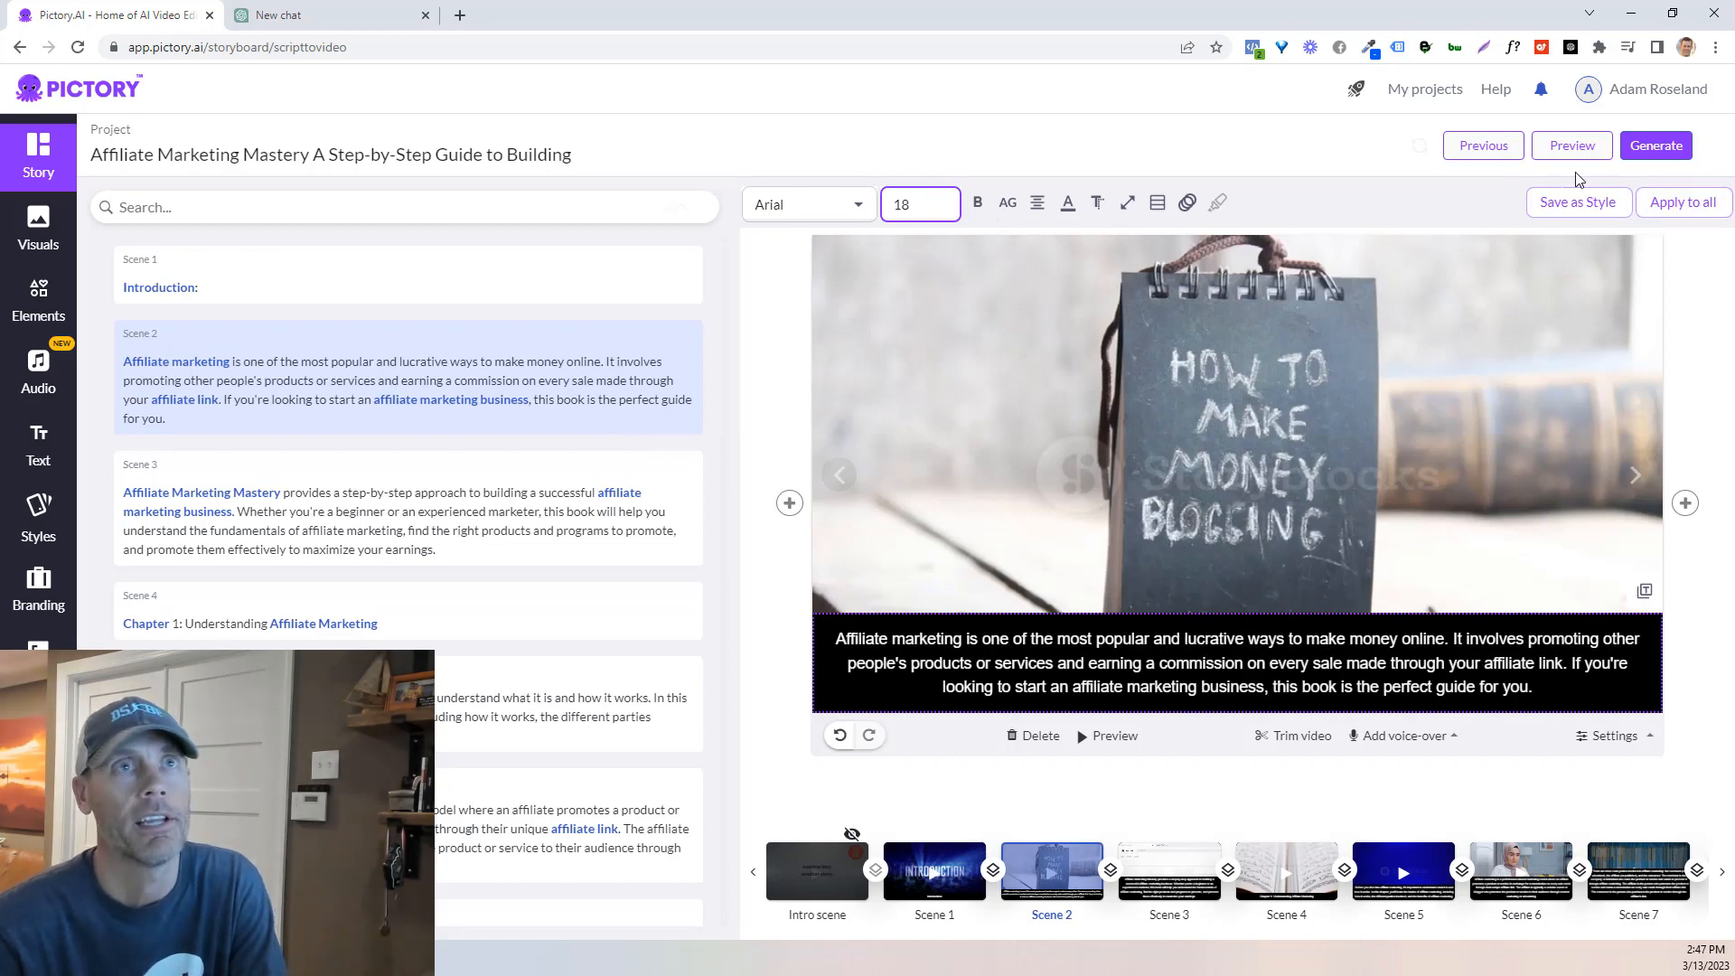
{"action": "left_click", "coordinate": [1678, 207]}
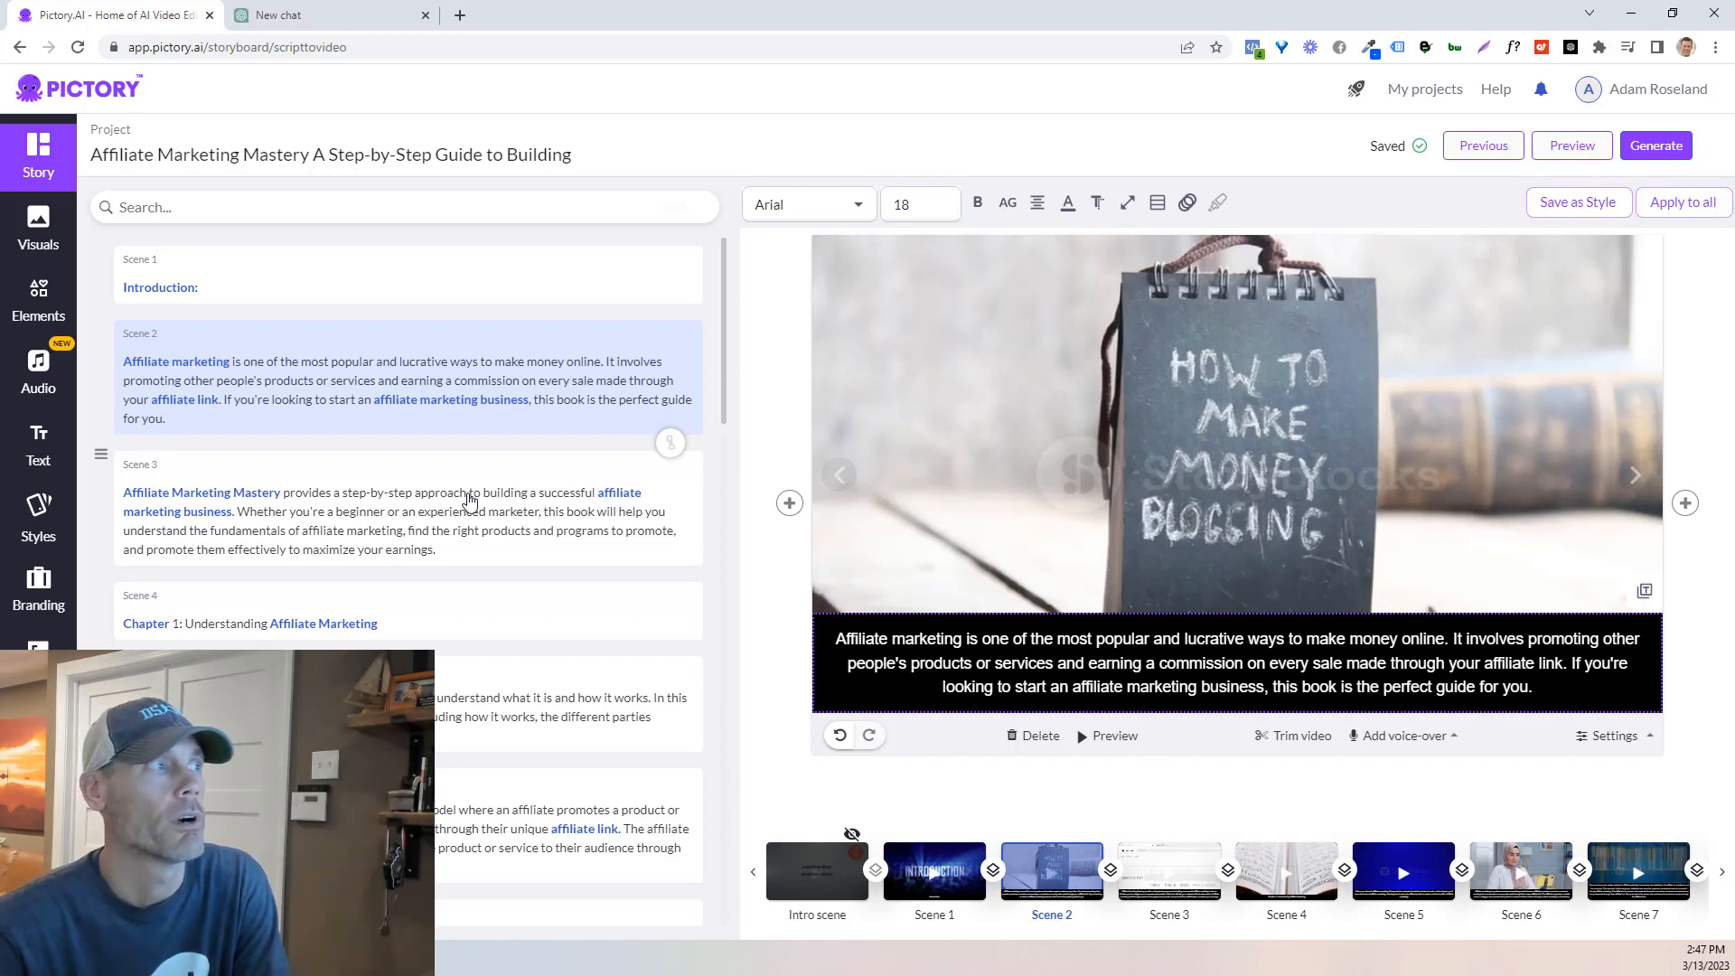
Step: Review the visuals, captions and durations of Scenes 2 to 6 in the storyboard
{"action": "left_click", "coordinate": [522, 493]}
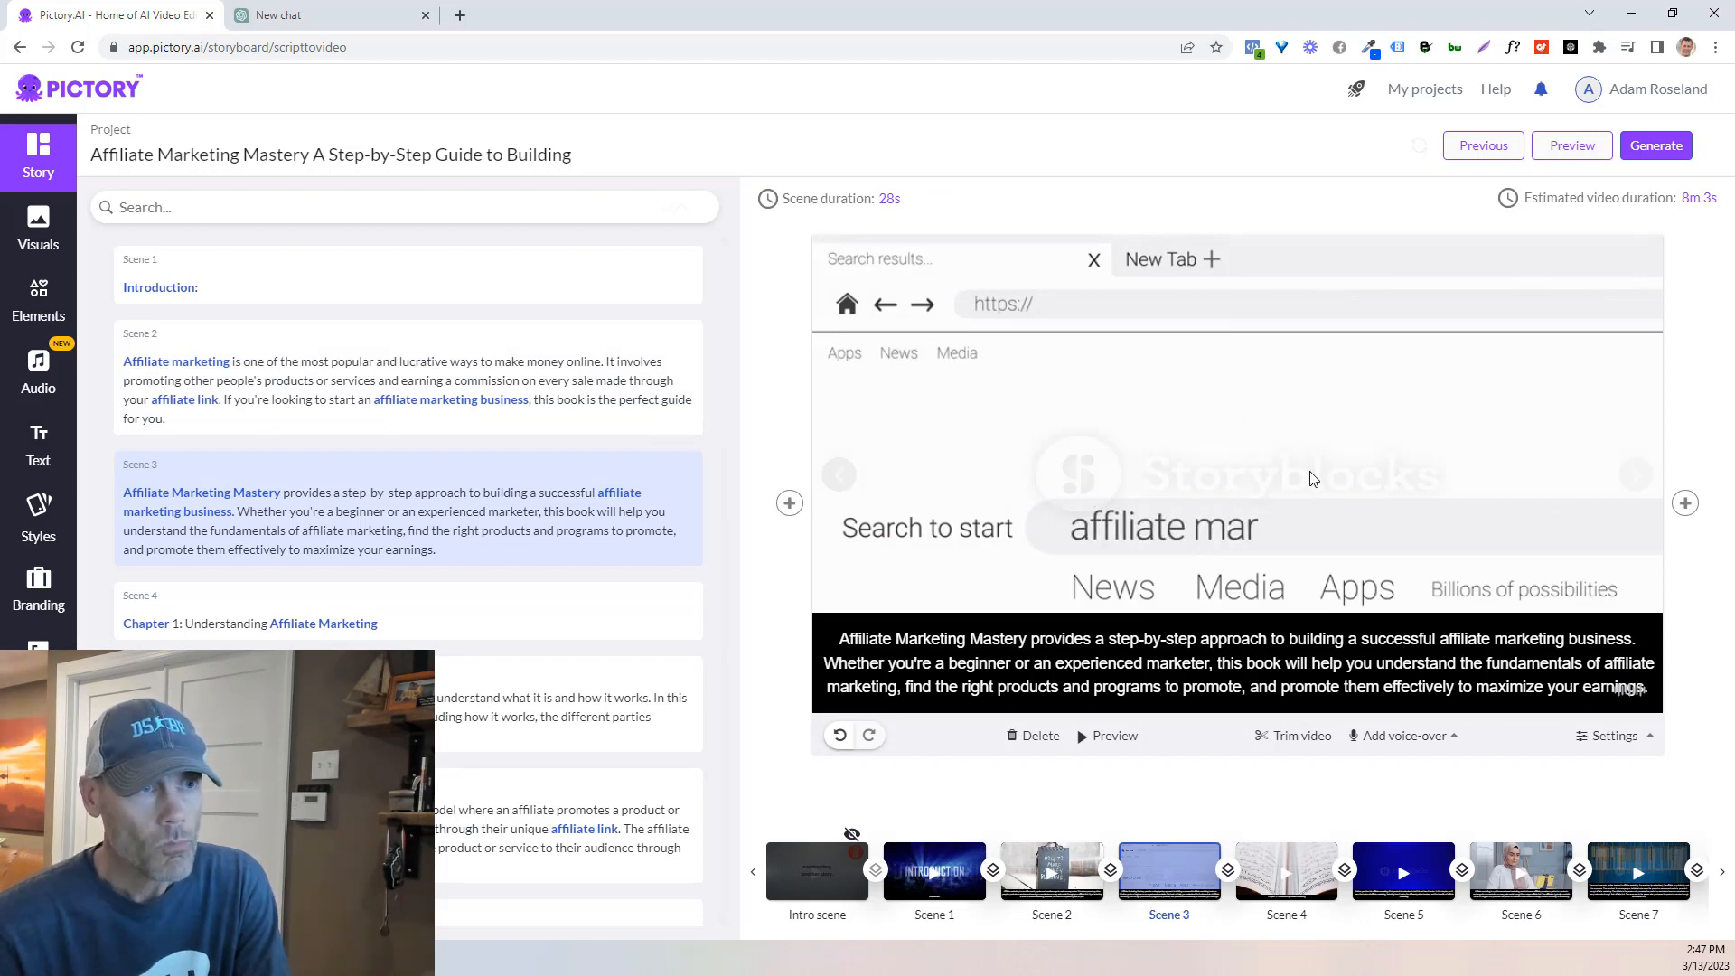
{"action": "left_click", "coordinate": [891, 199]}
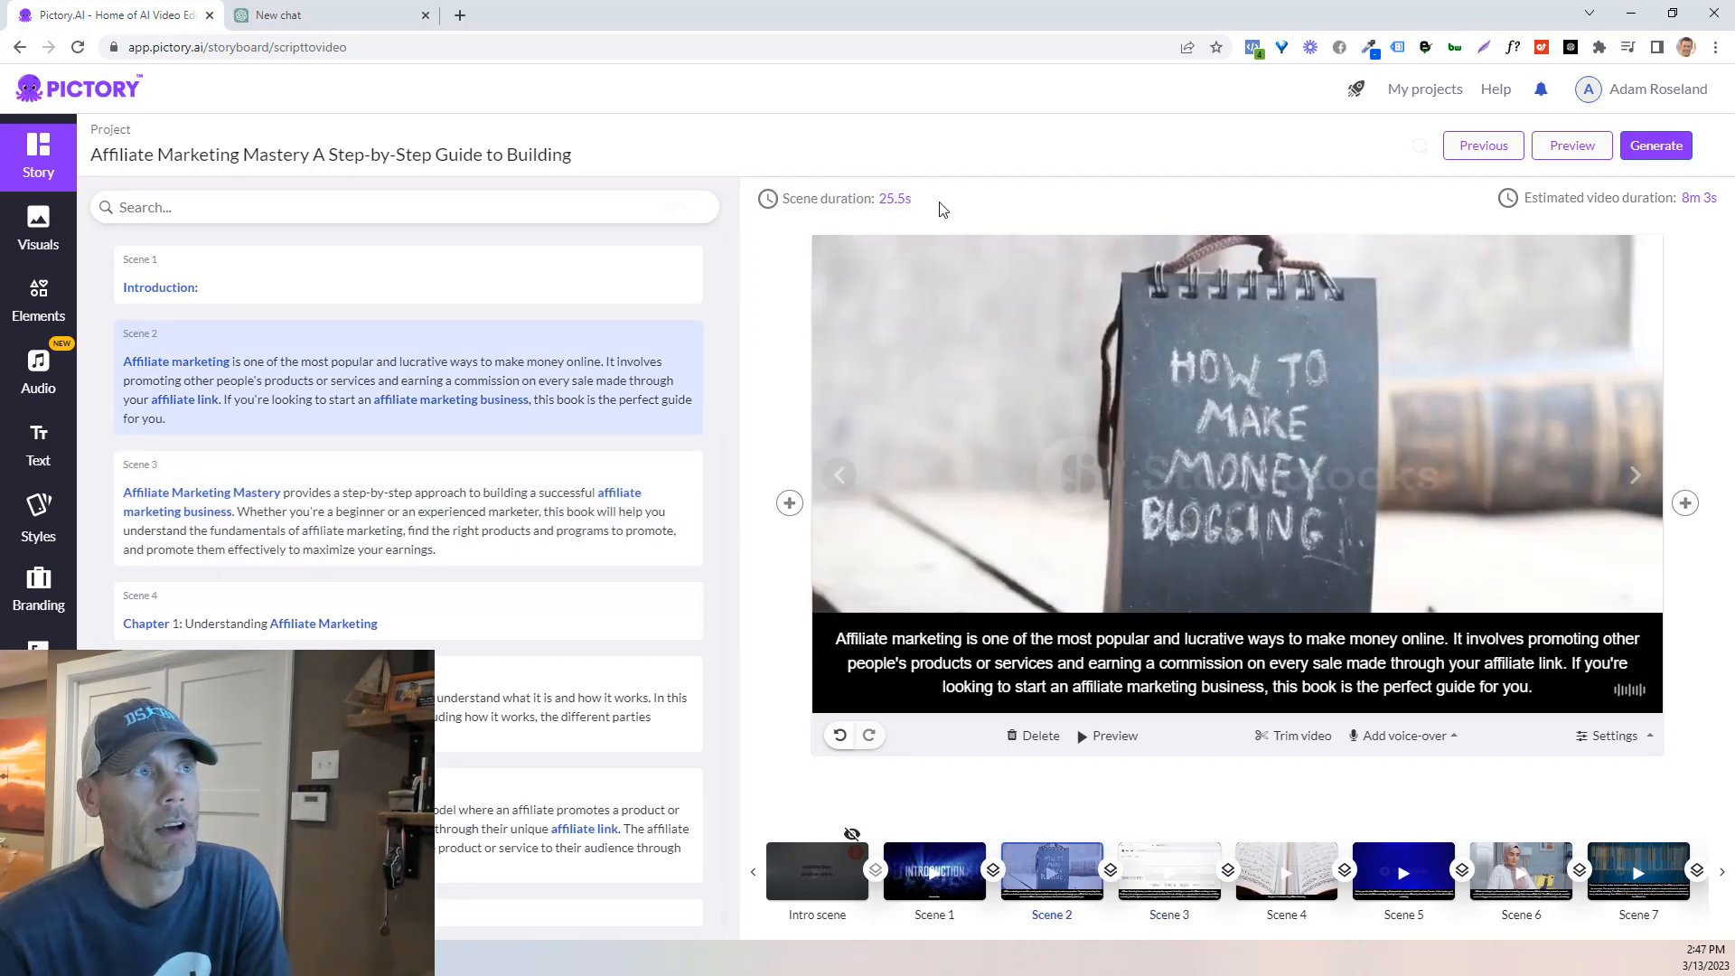
{"action": "left_click", "coordinate": [420, 532]}
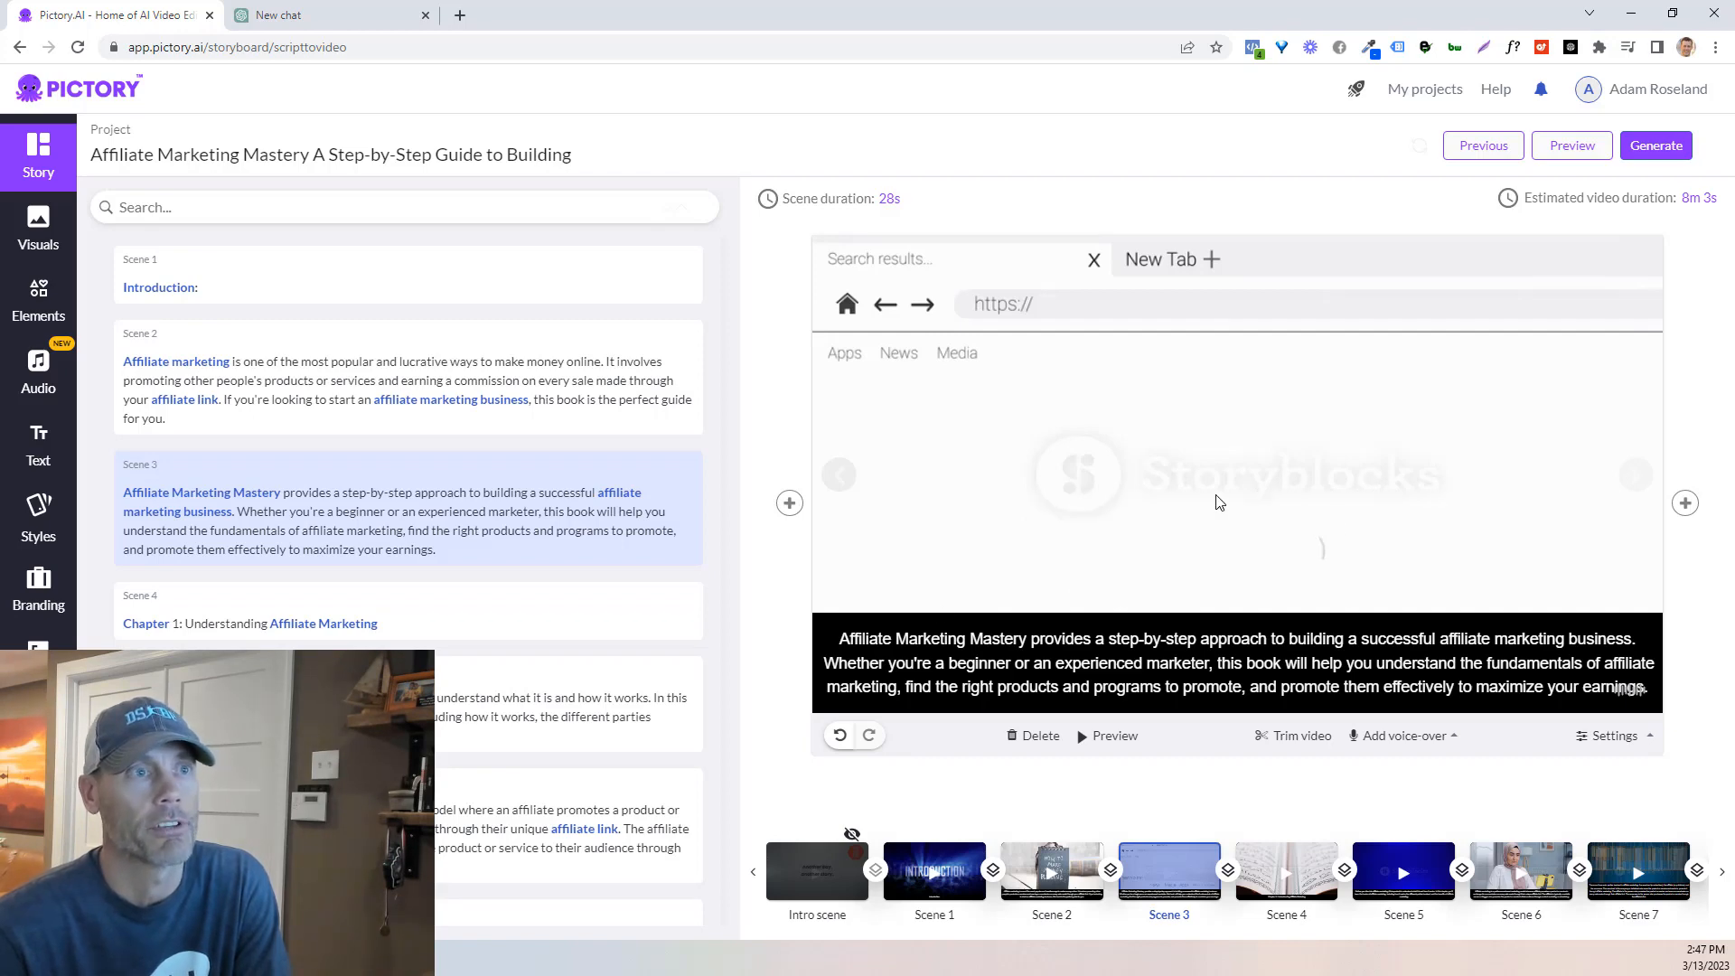
{"action": "left_click", "coordinate": [398, 623]}
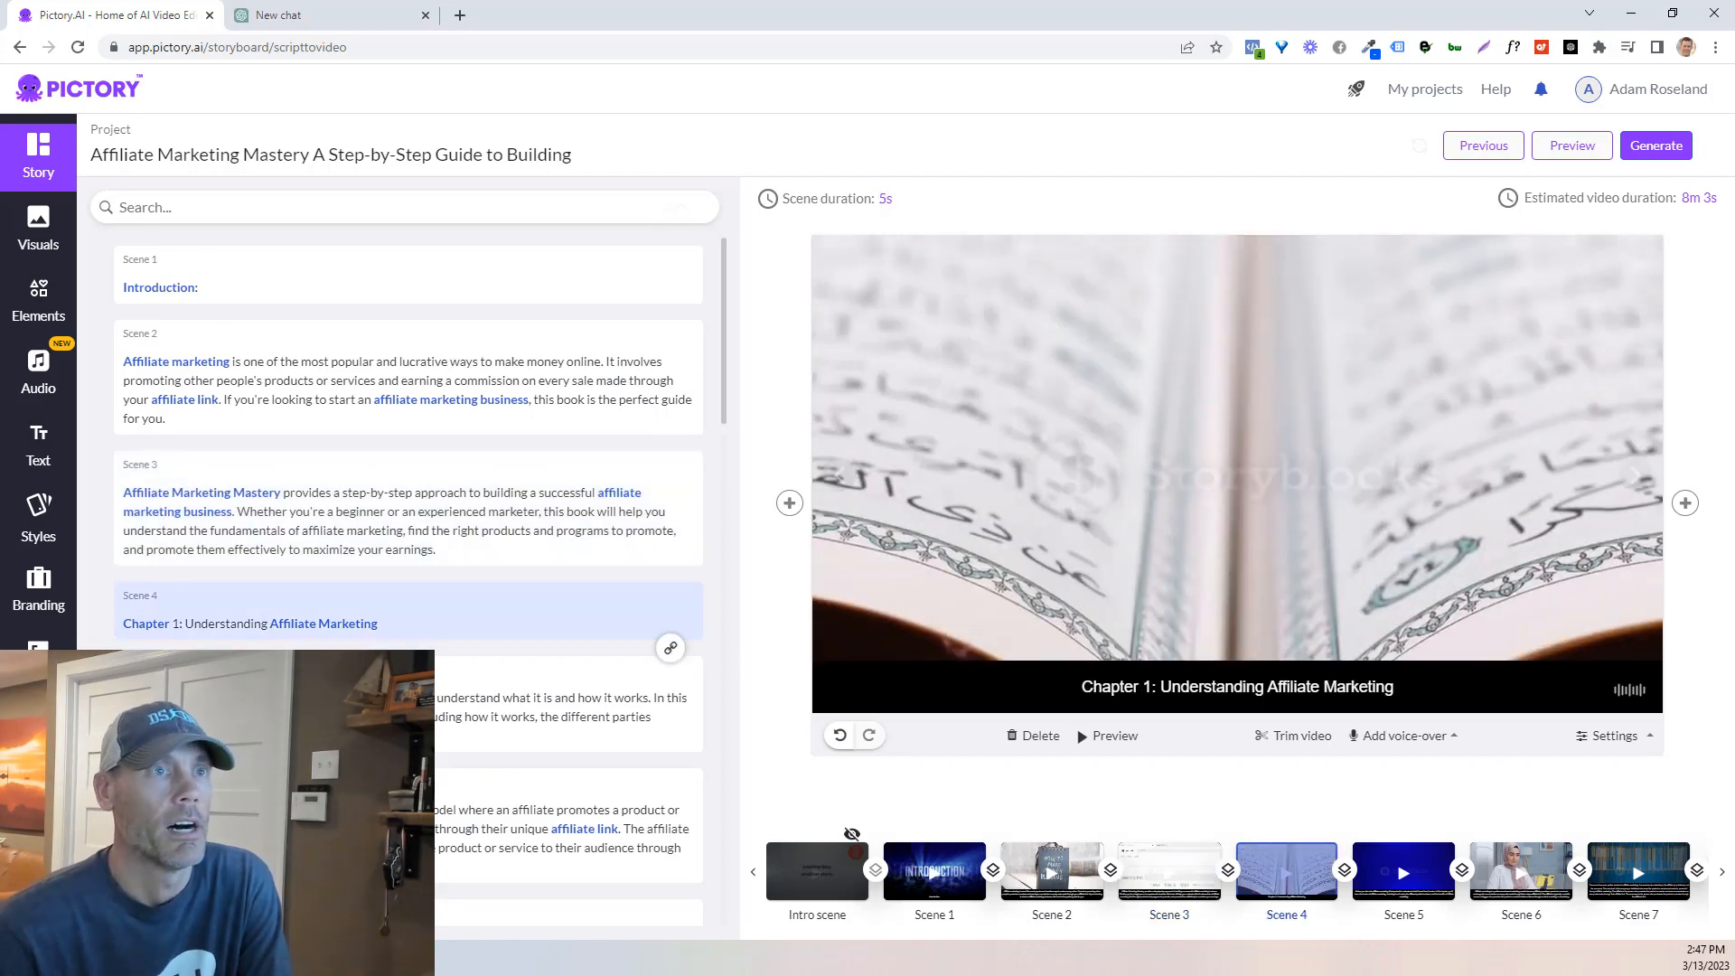
{"action": "left_click", "coordinate": [470, 711]}
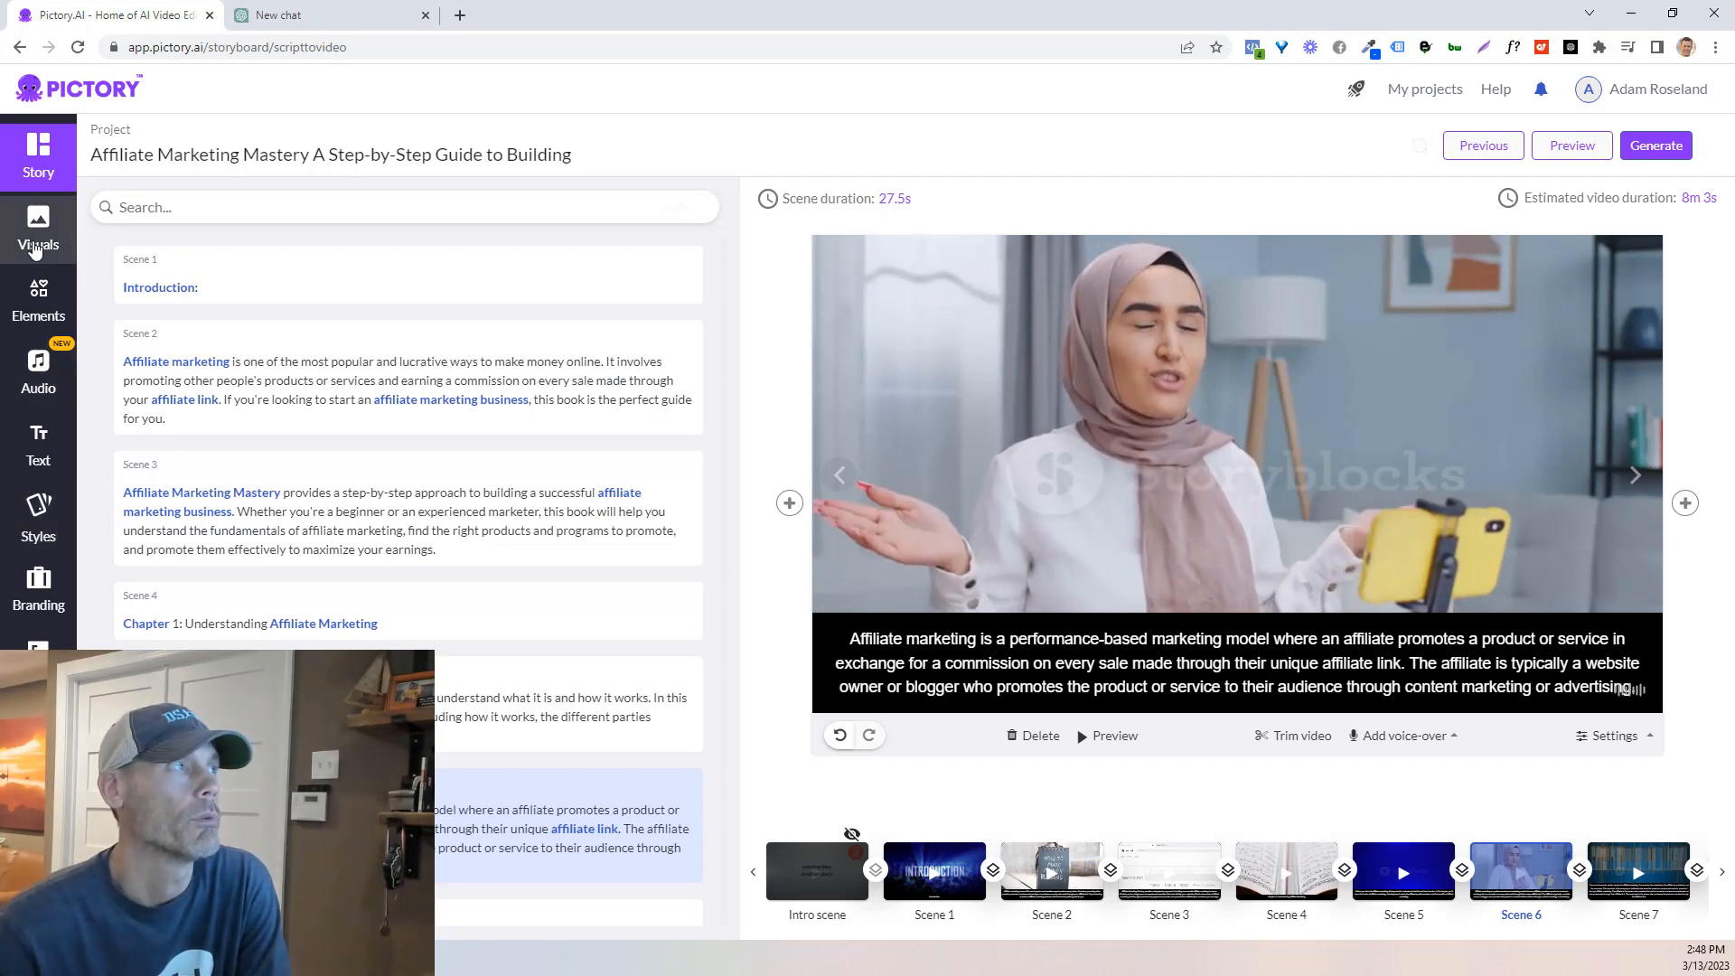
Step: Hide the visuals library tips and look through the available stickers, GIFs and emojis
{"action": "left_click", "coordinate": [36, 257]}
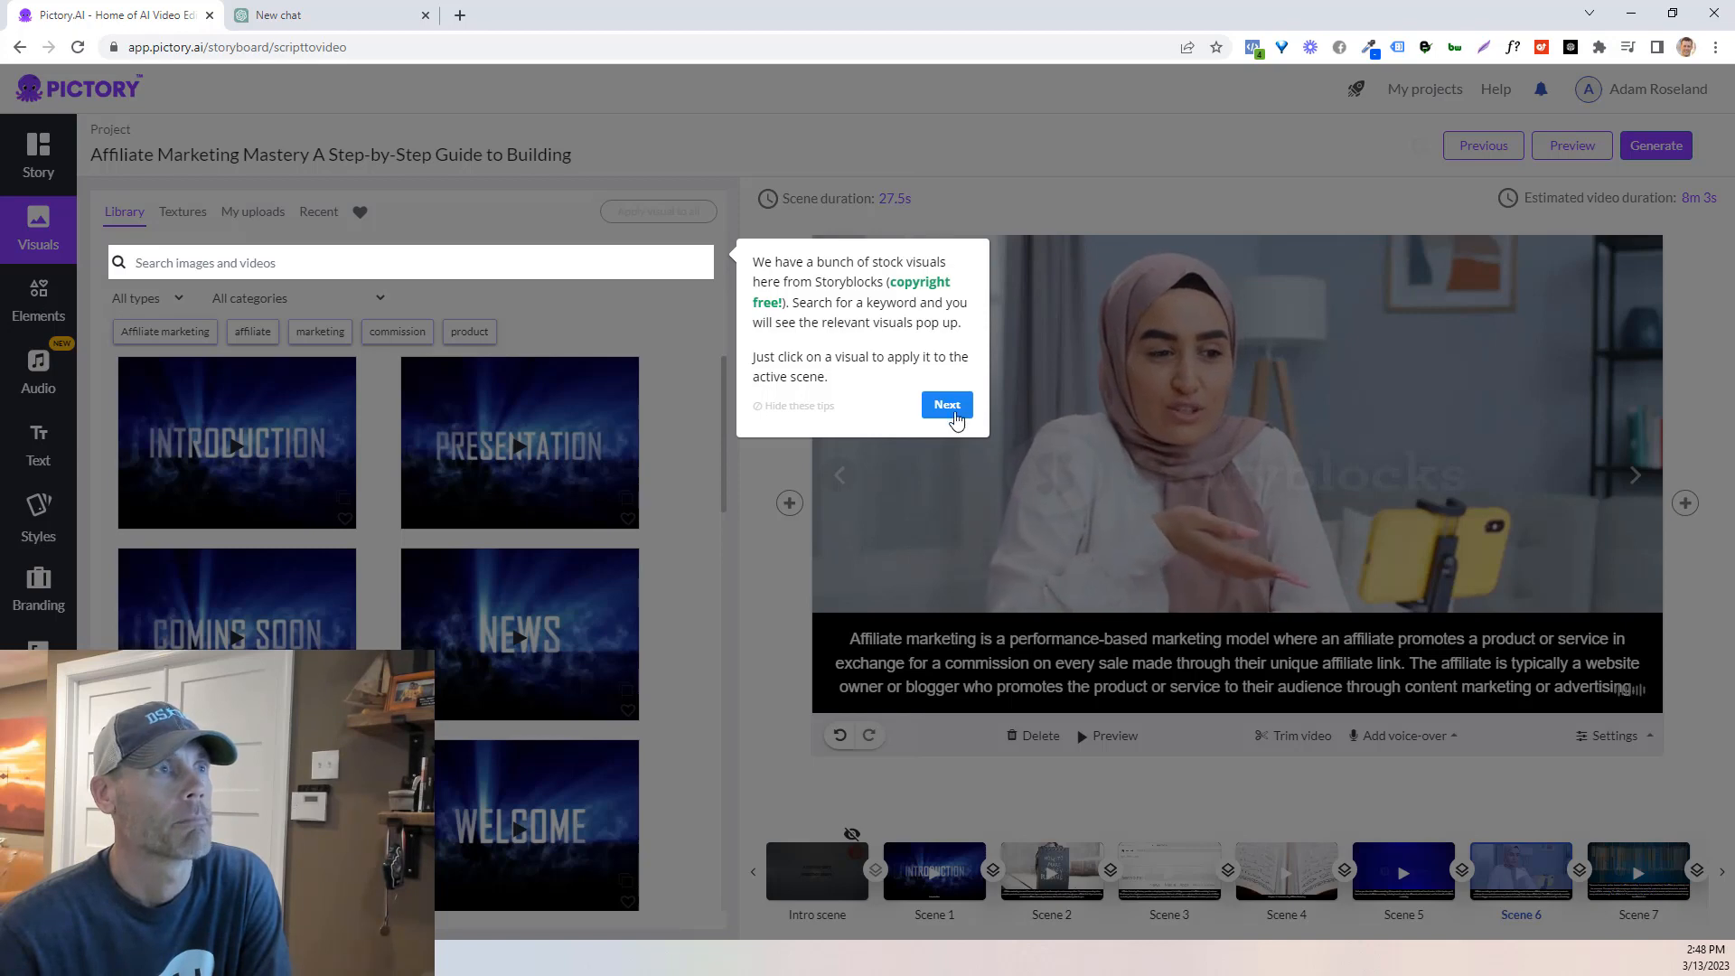
{"action": "left_click", "coordinate": [822, 409]}
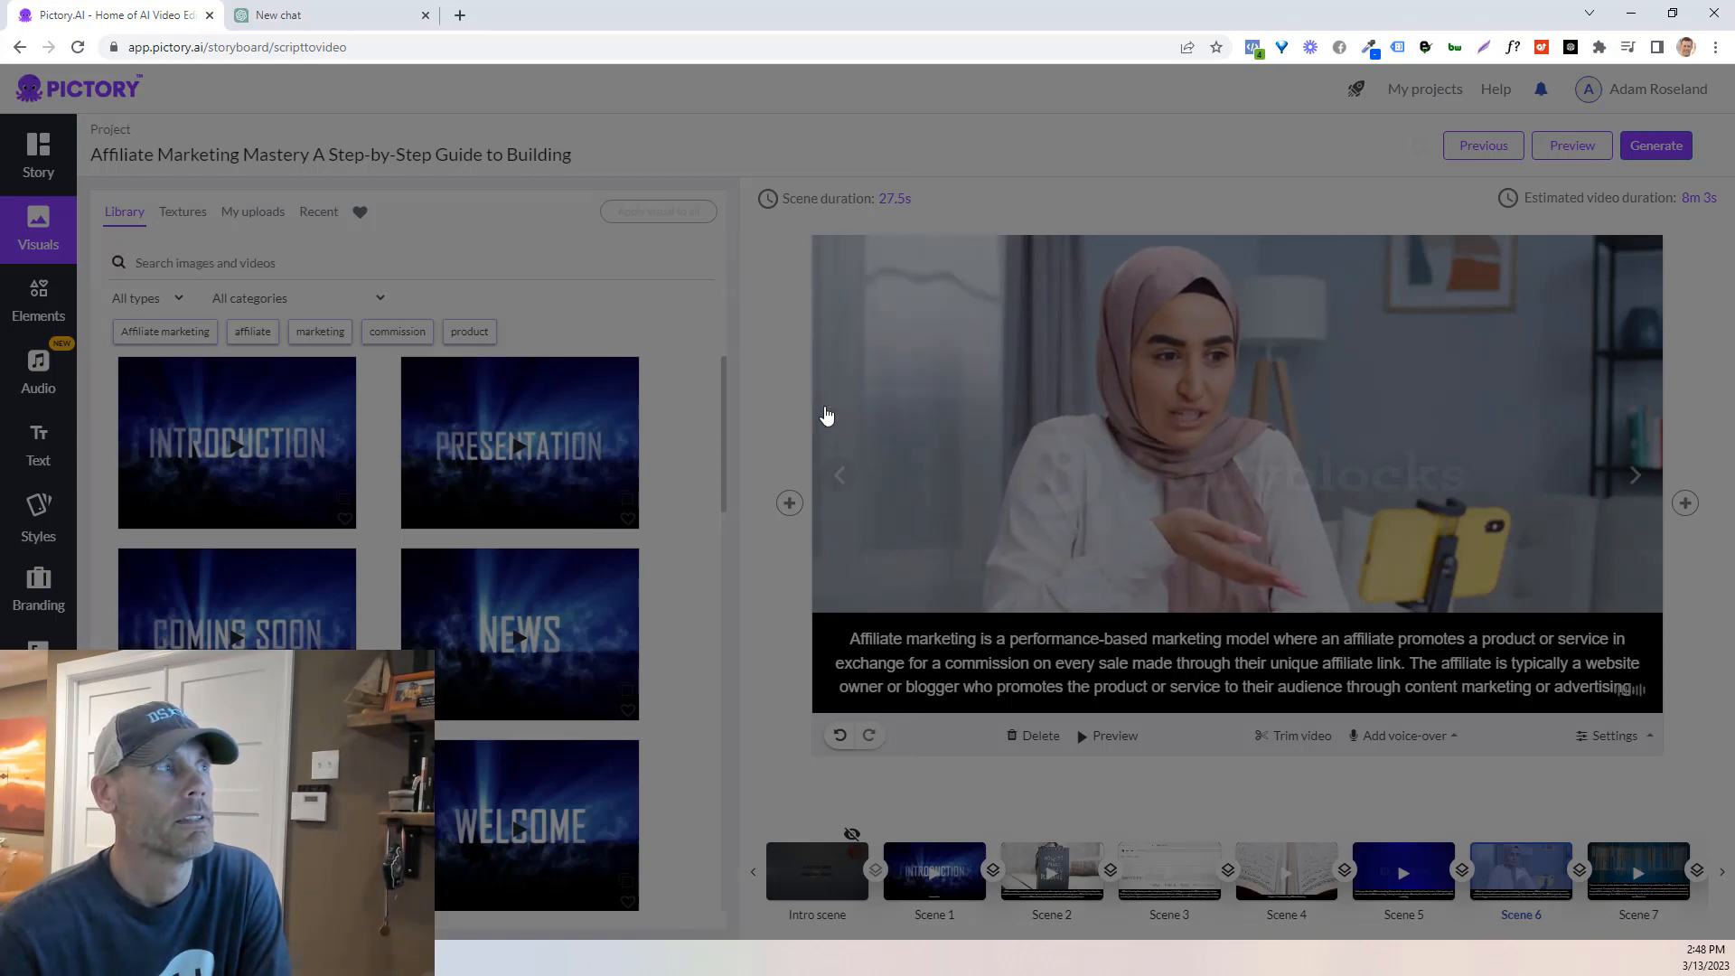
{"action": "left_click", "coordinate": [51, 311]}
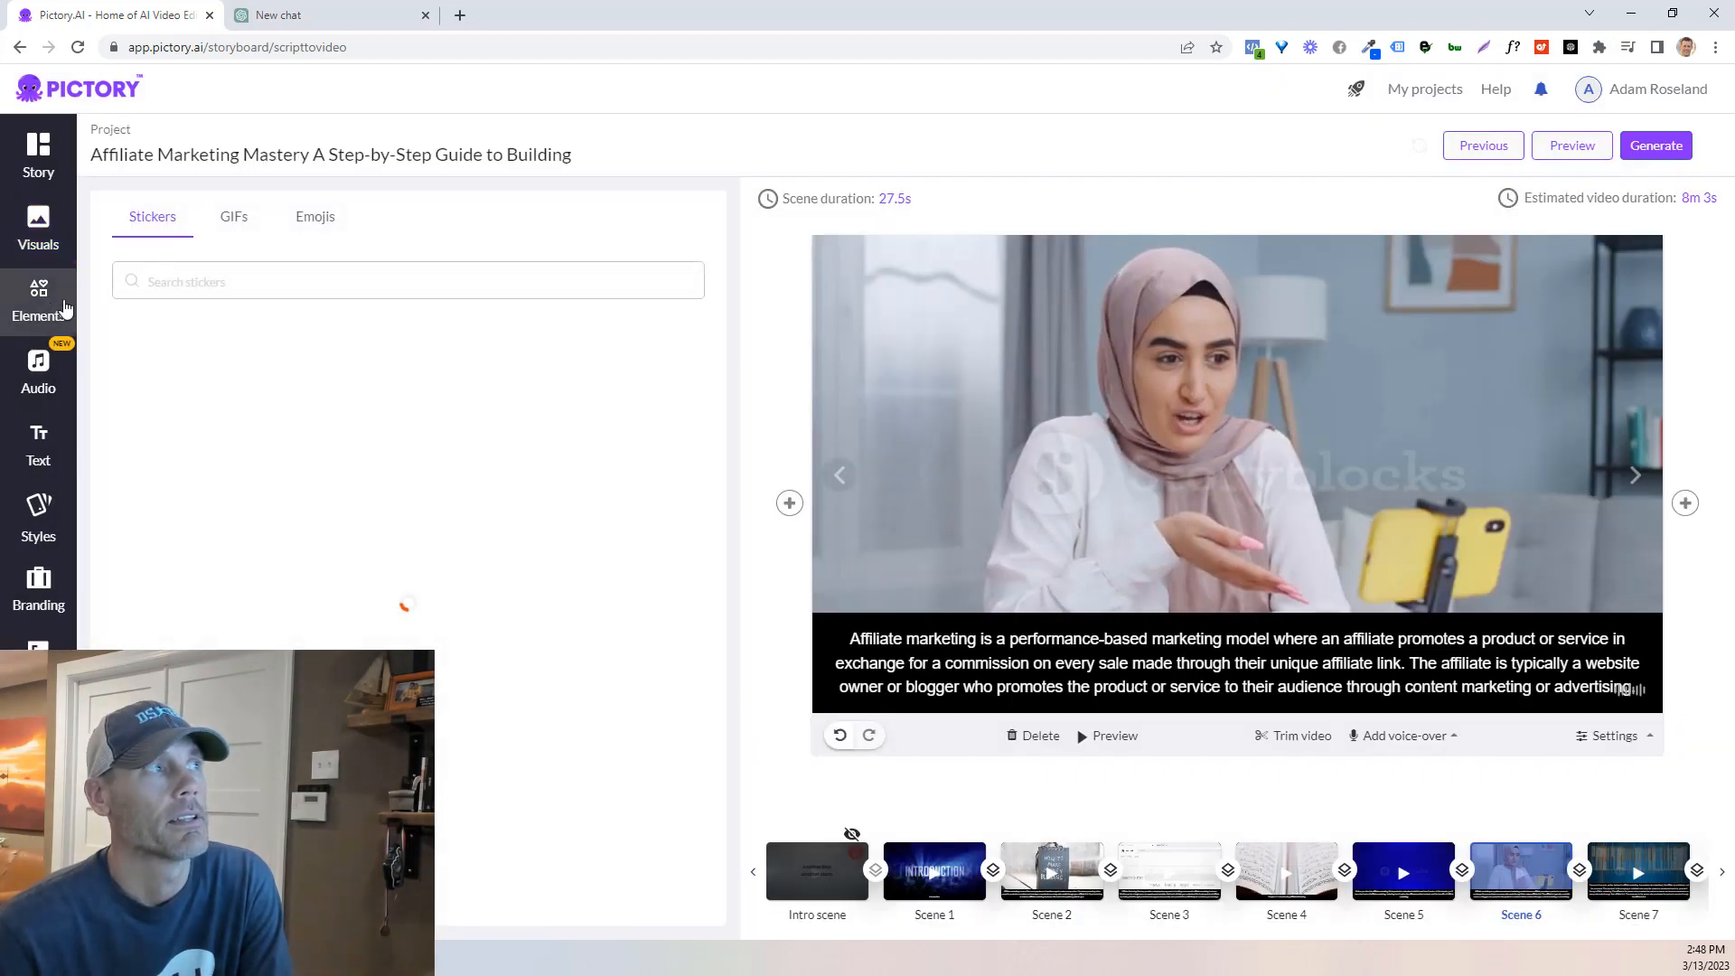
{"action": "left_click", "coordinate": [232, 224]}
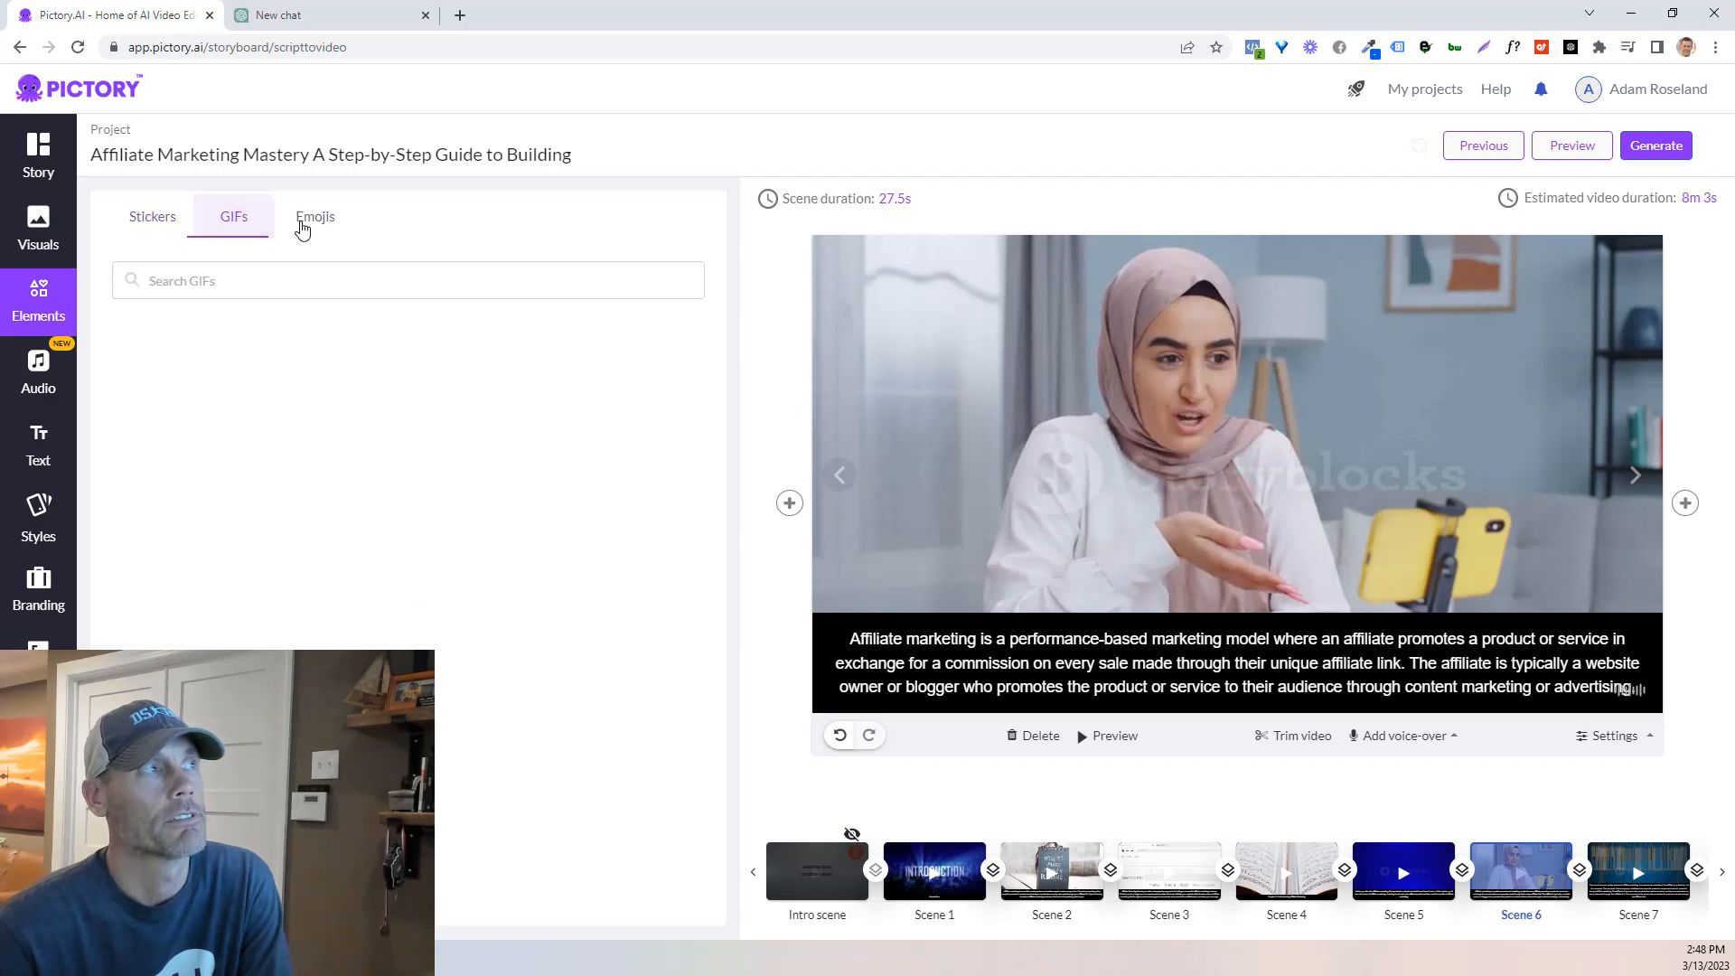
{"action": "left_click", "coordinate": [321, 224]}
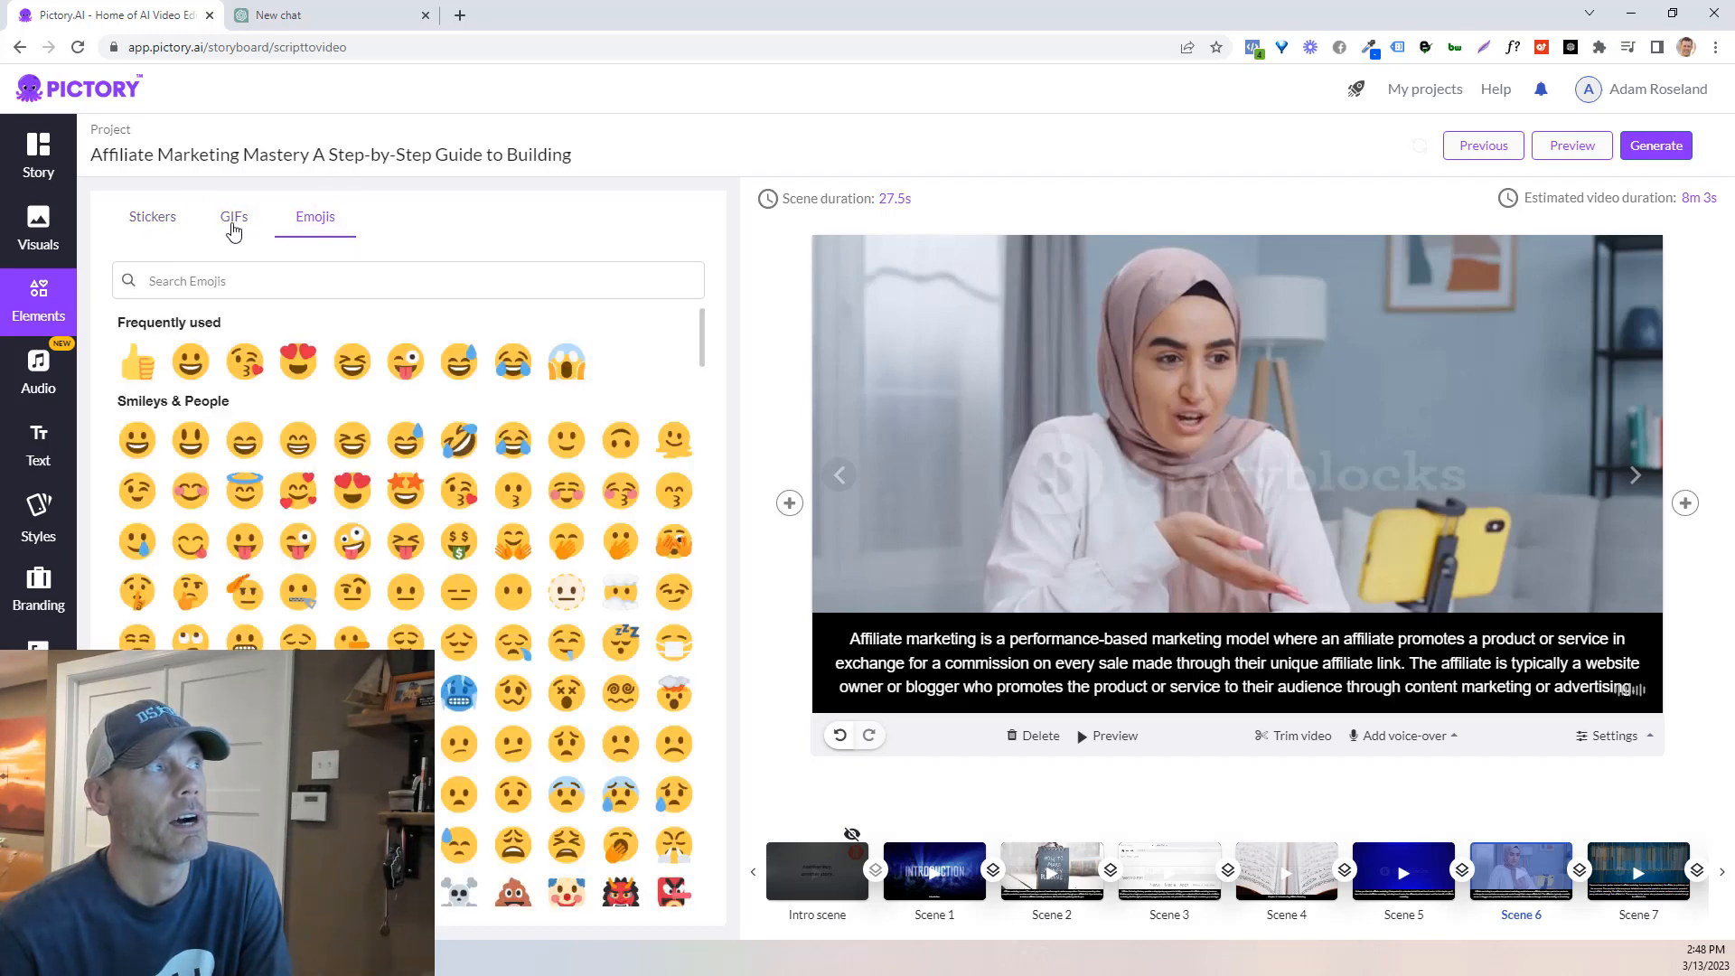
{"action": "left_click", "coordinate": [233, 229]}
{"action": "left_click", "coordinate": [161, 226]}
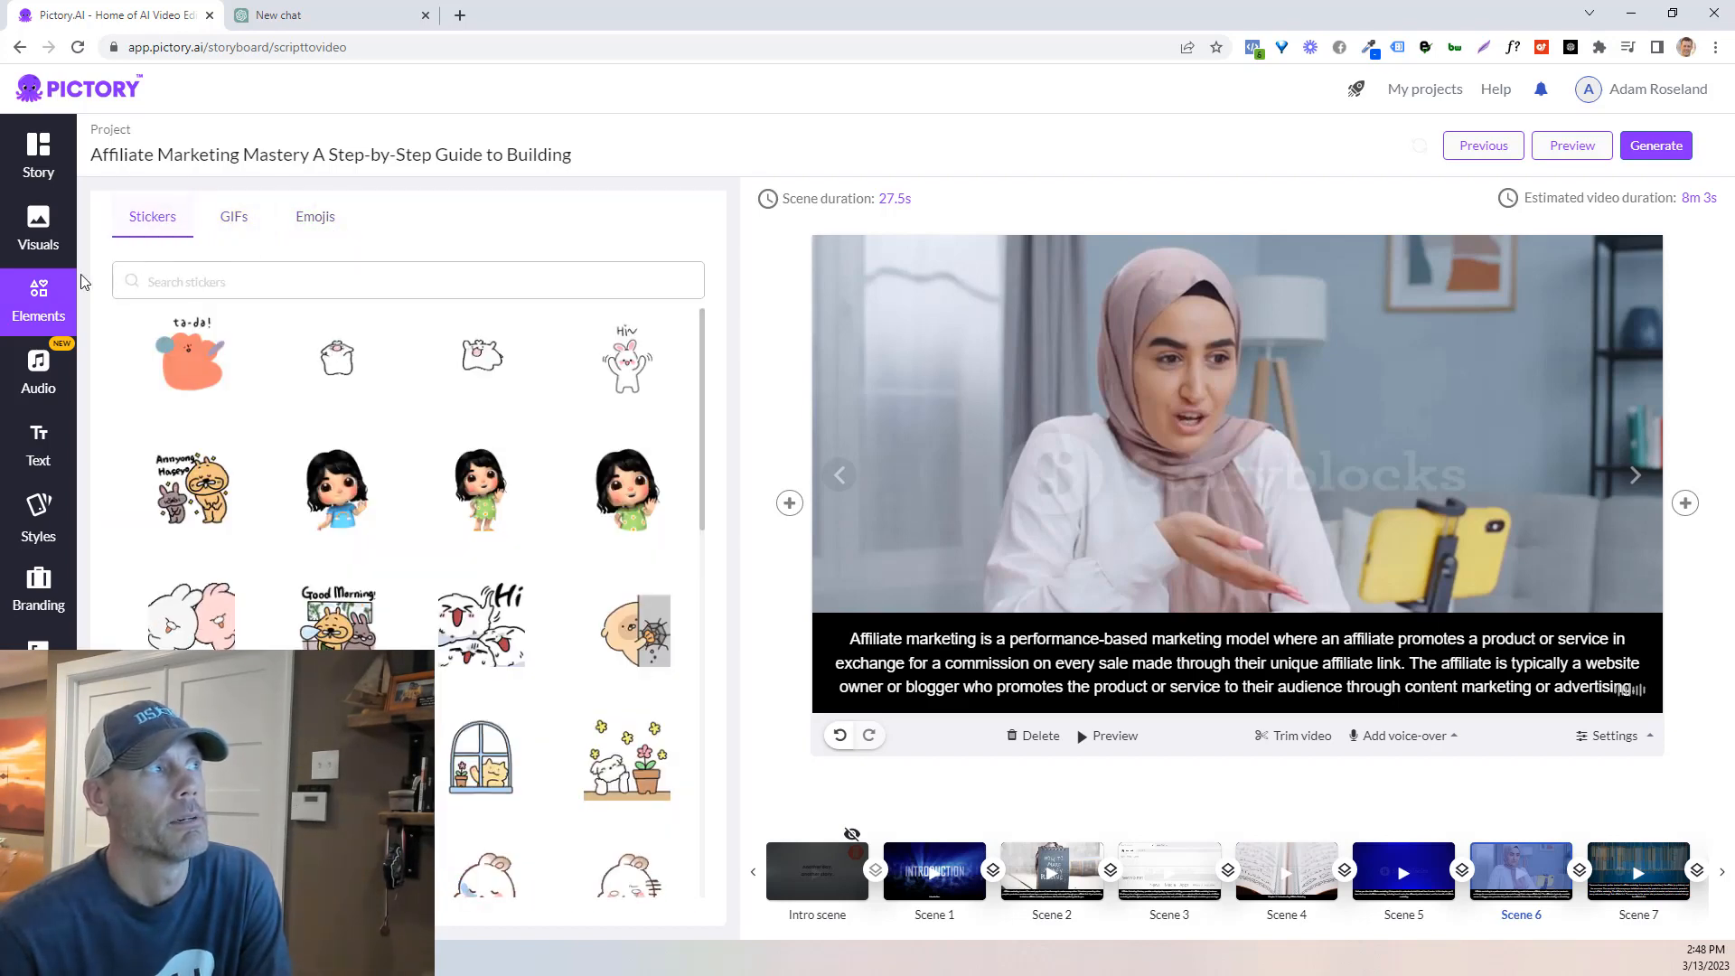
Step: Return to the stock visuals library and examine its suggested clips and its type and category filters
{"action": "left_click", "coordinate": [38, 228]}
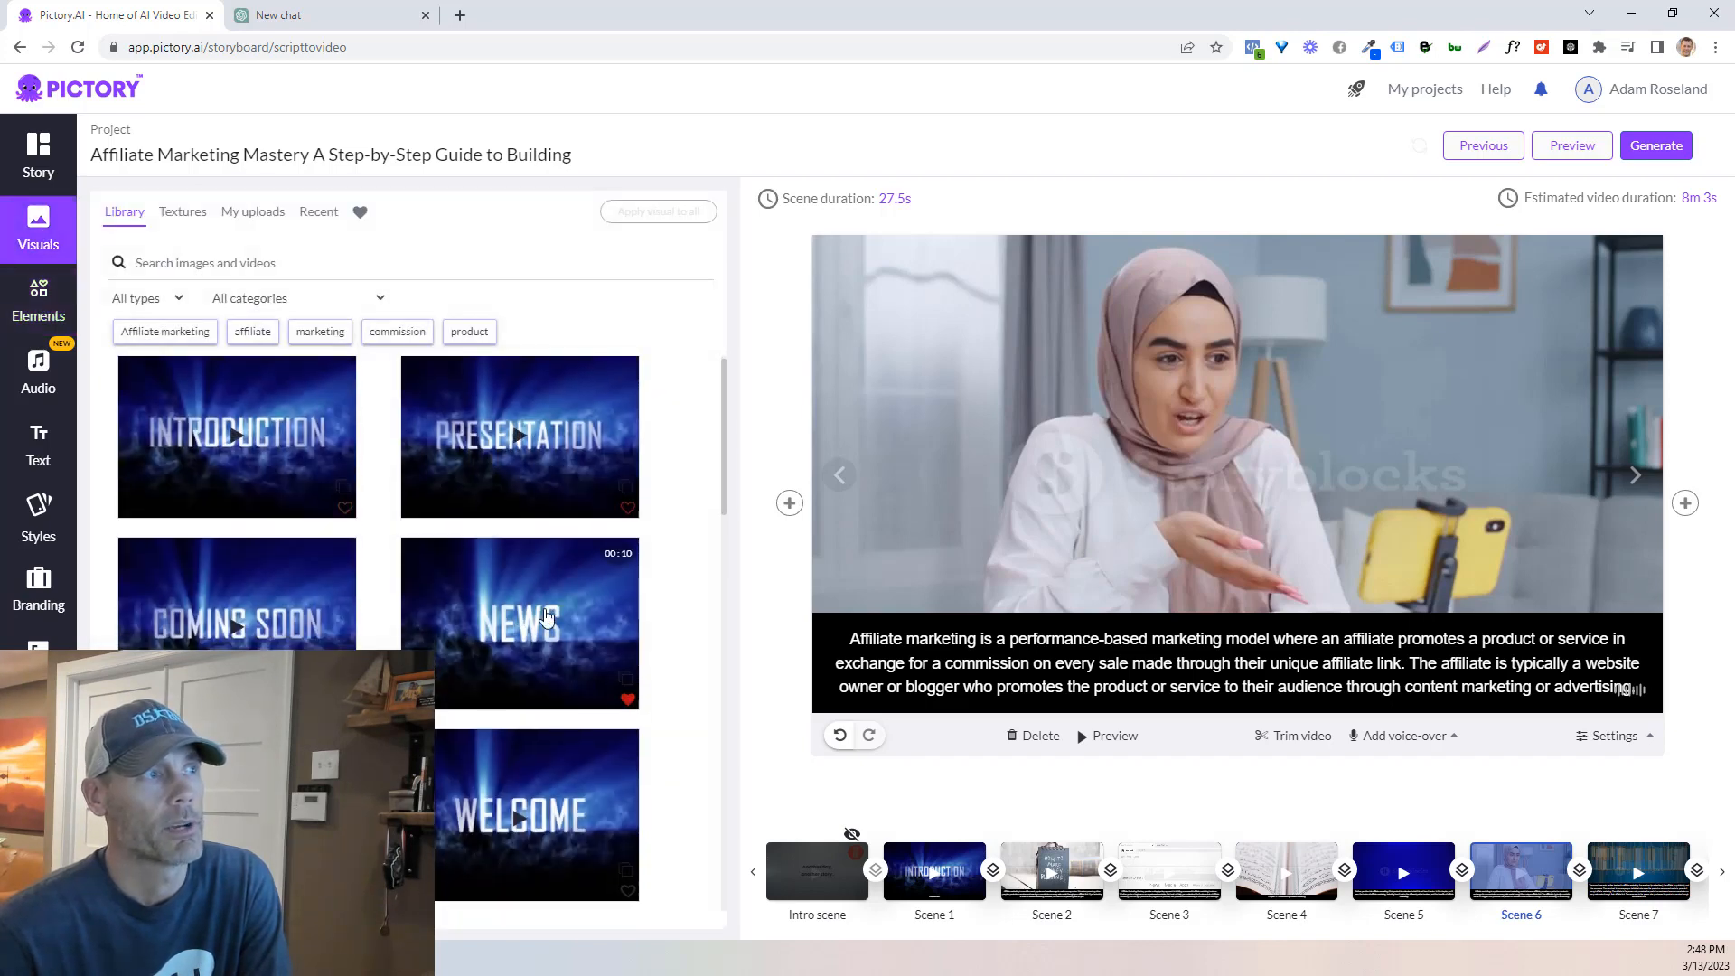
{"action": "scroll", "coordinate": [545, 616], "scroll_direction": "down", "scroll_amount": 15}
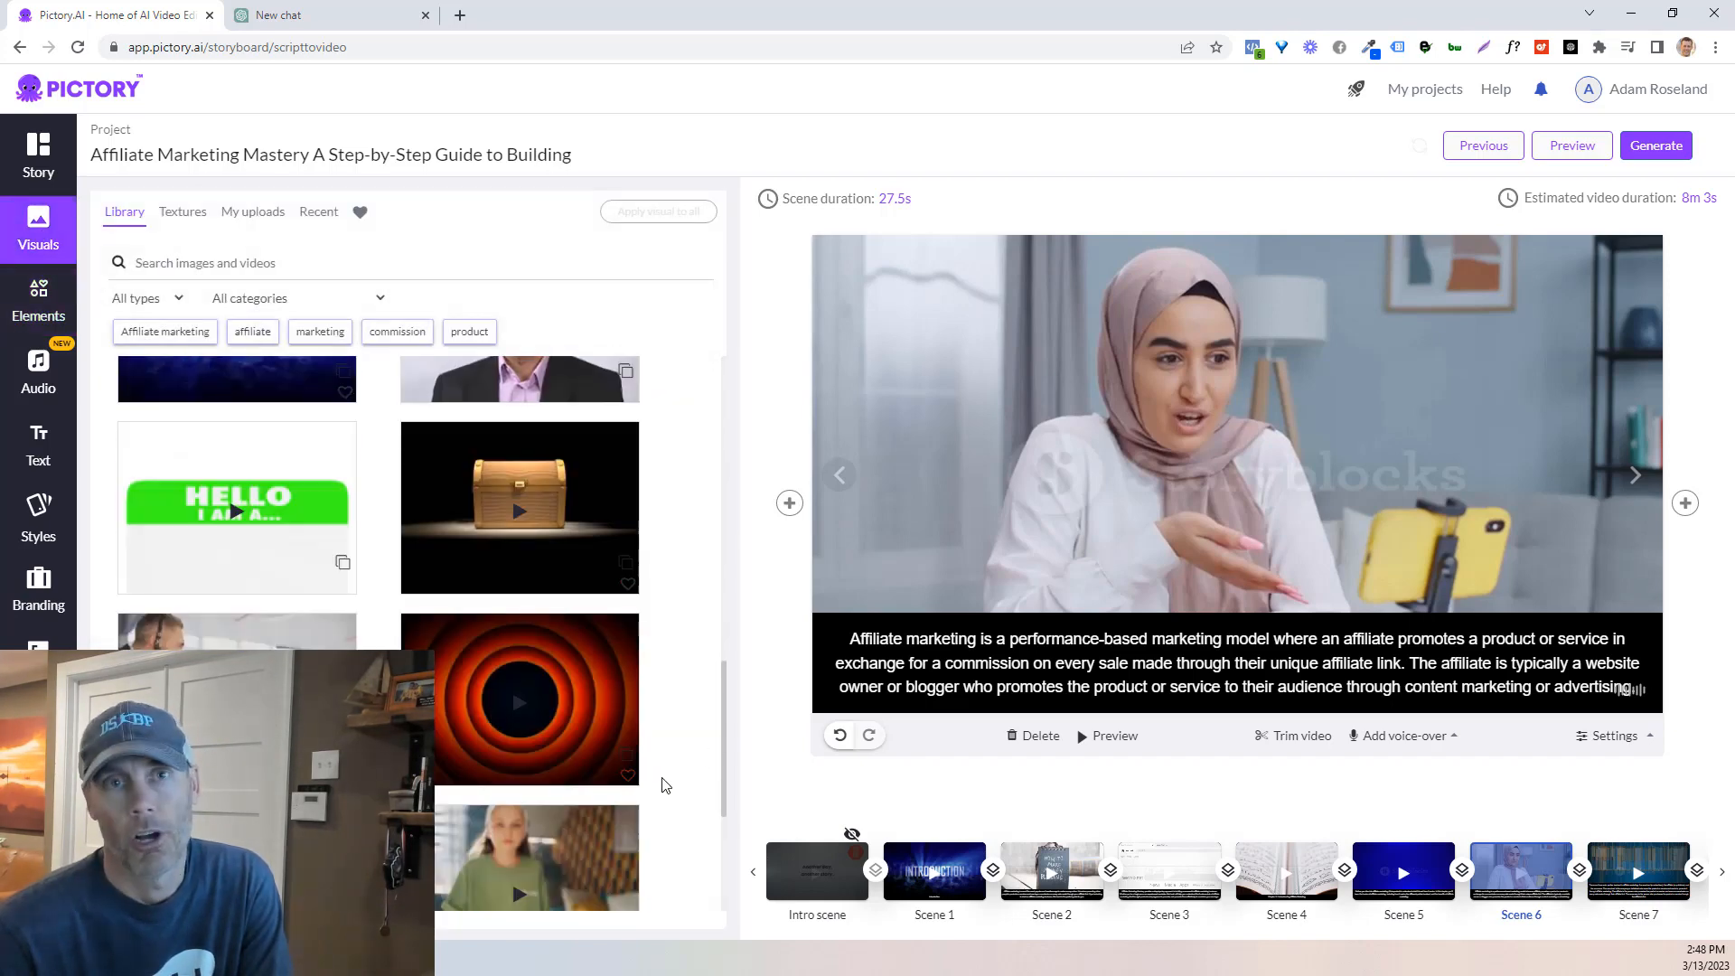
{"action": "scroll", "coordinate": [511, 686], "scroll_direction": "up", "scroll_amount": 4}
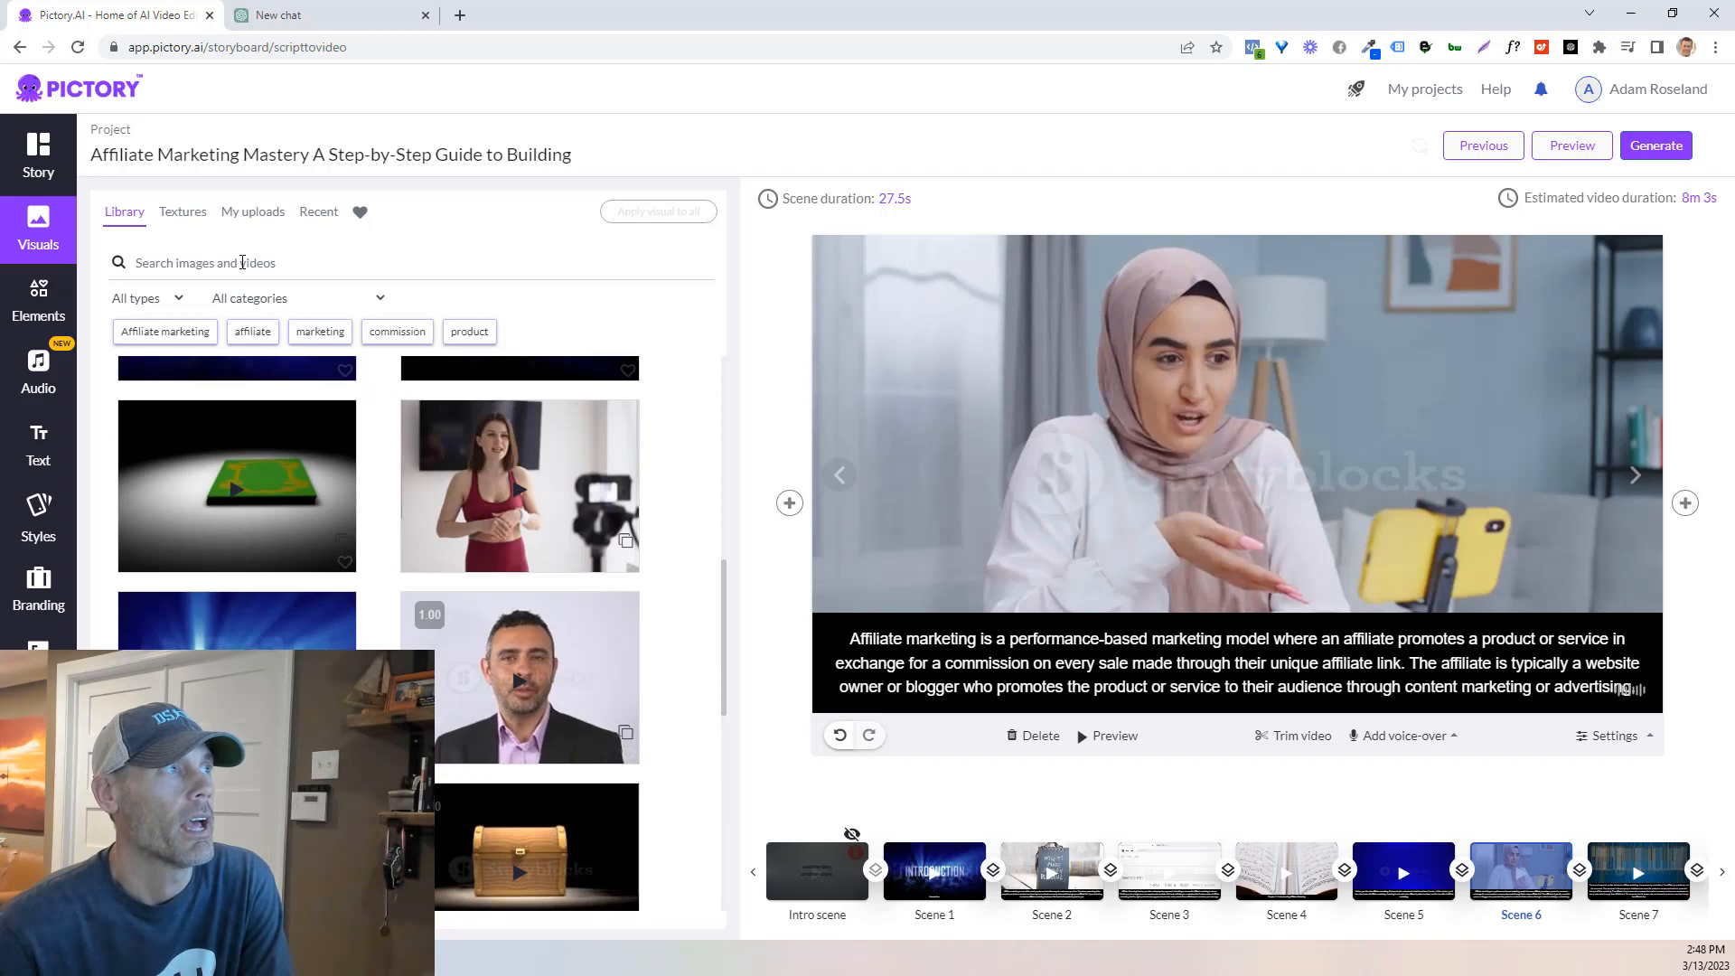
{"action": "left_click", "coordinate": [179, 300]}
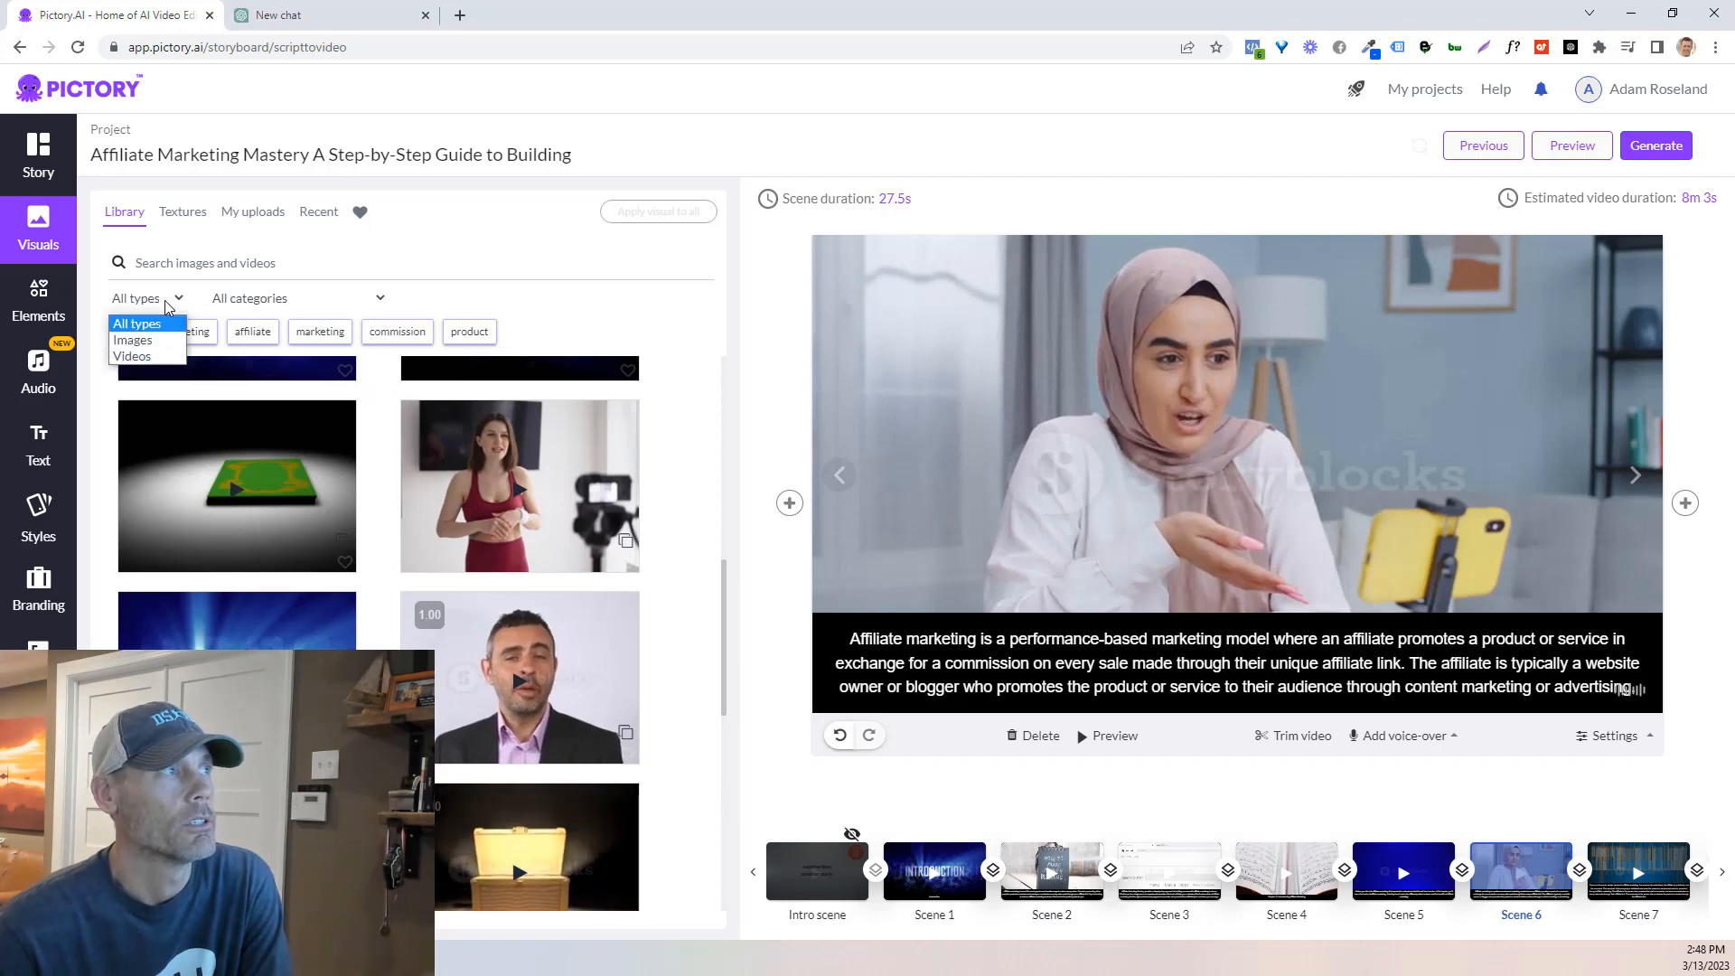
{"action": "left_click", "coordinate": [251, 300]}
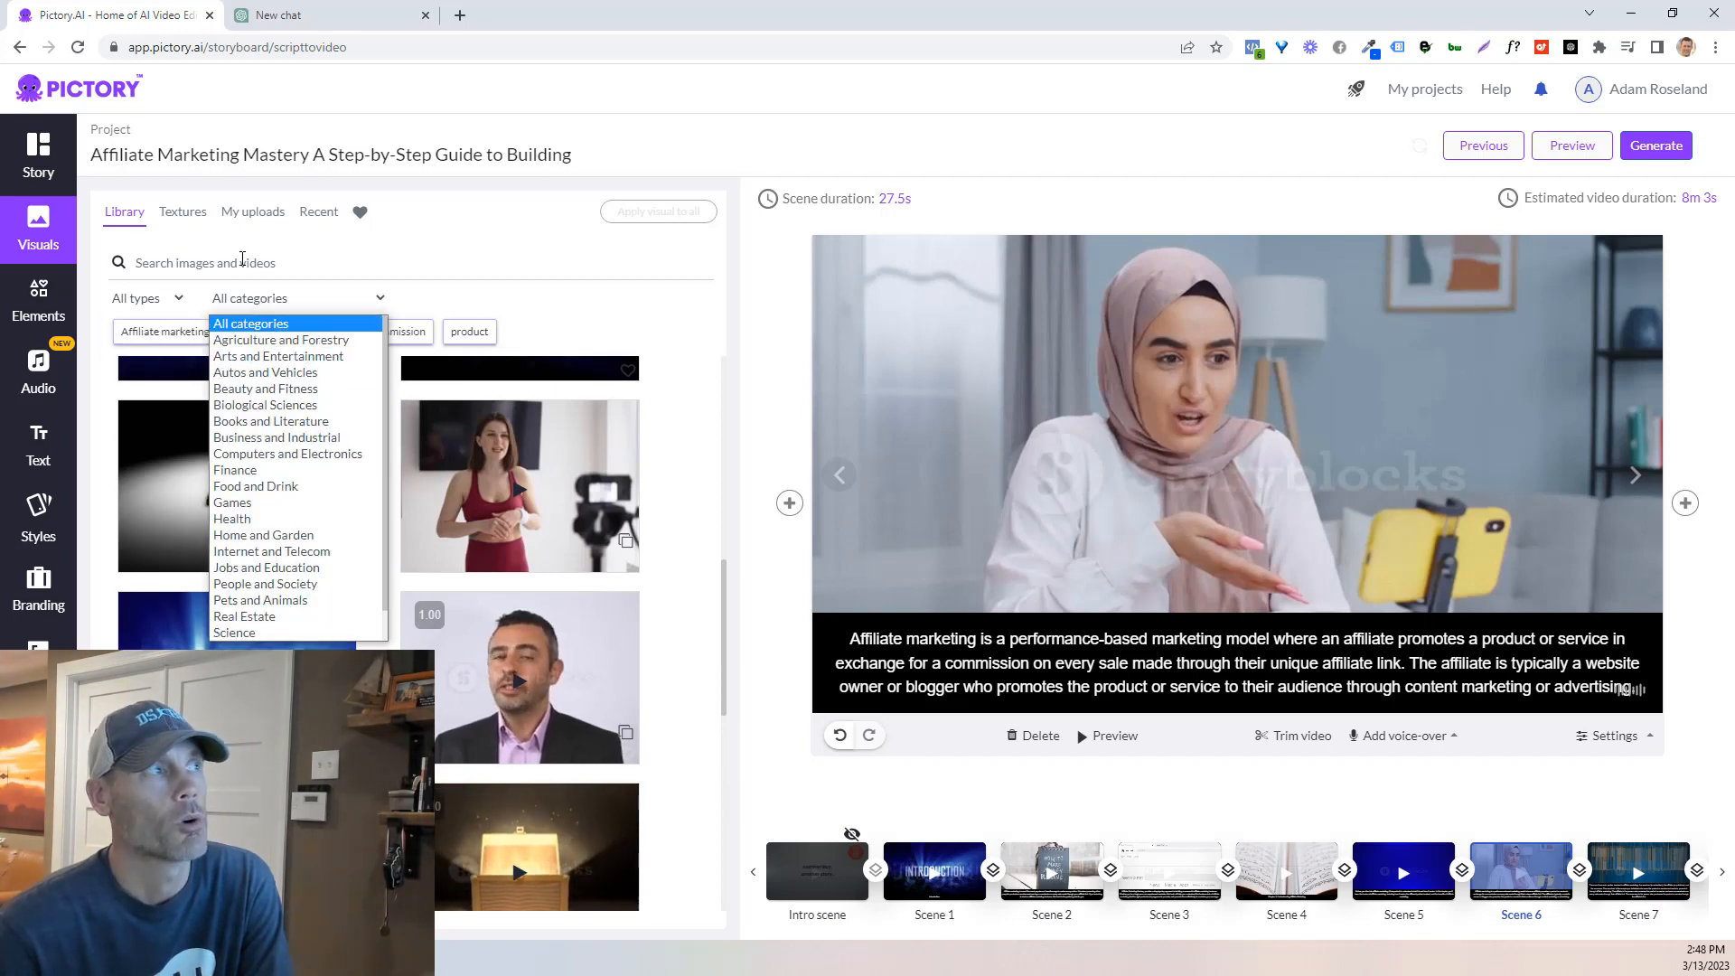
Step: Search the stock visuals for "affiliate marketing" and look through the clips for one that suits Scene 6
{"action": "left_click", "coordinate": [242, 262]}
{"action": "type", "text": "af"}
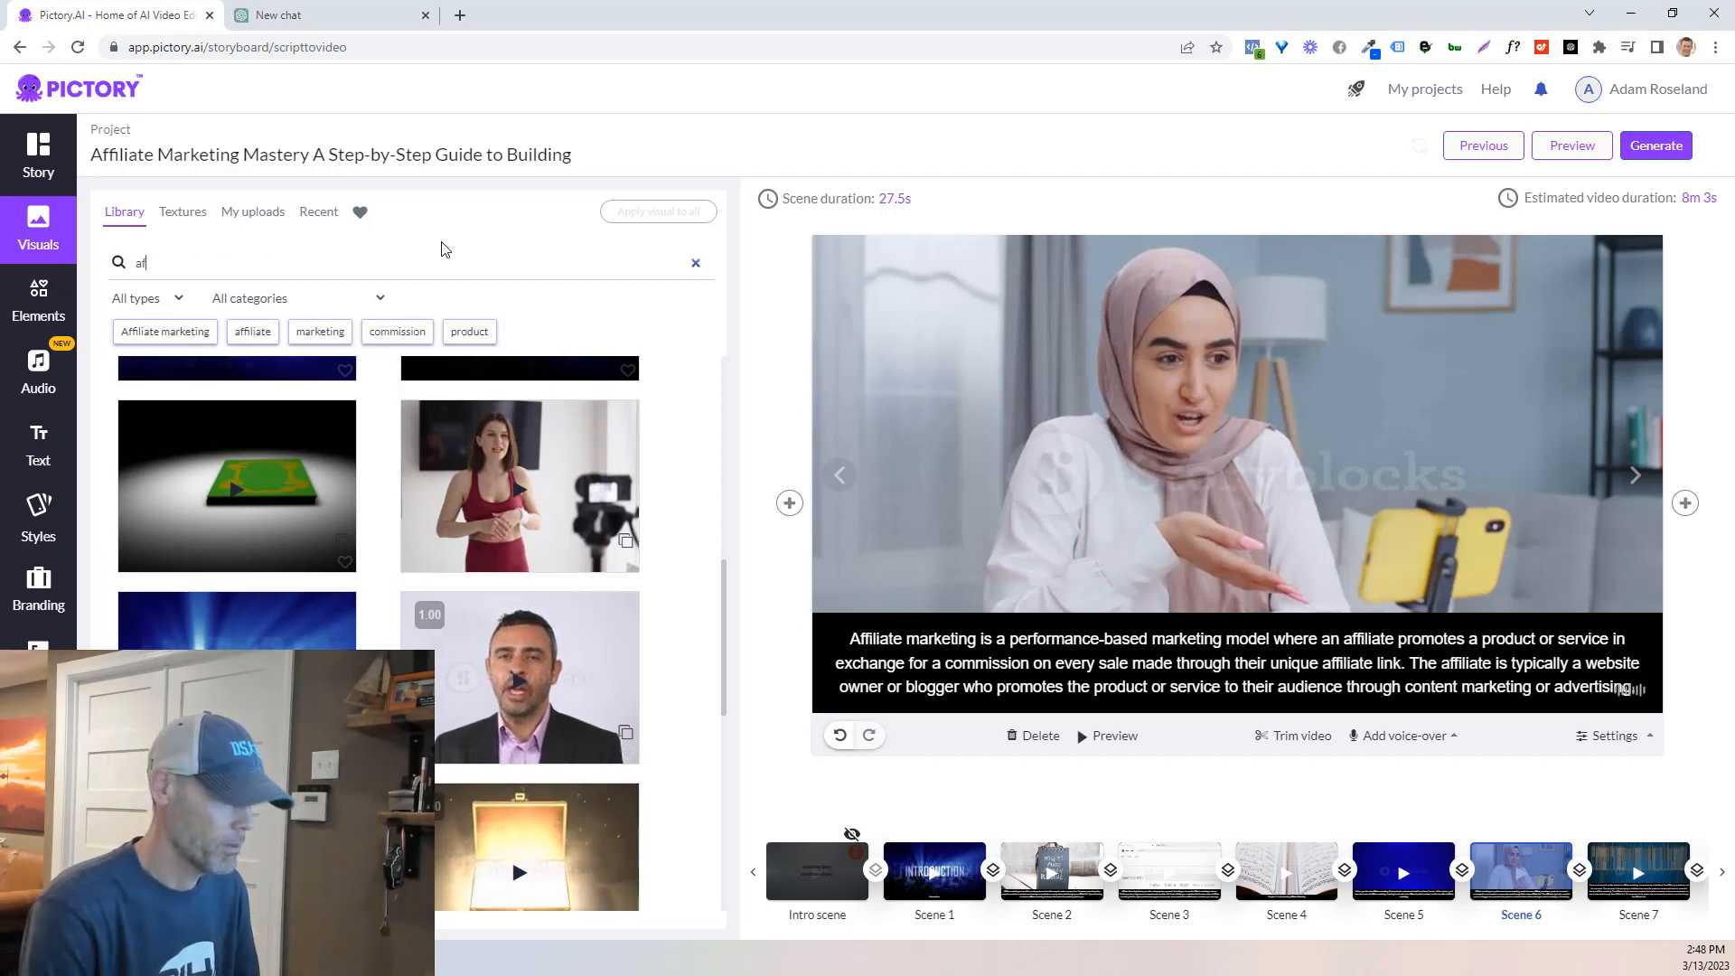
{"action": "key", "text": "BackSpace"}
{"action": "type", "text": "ffil"}
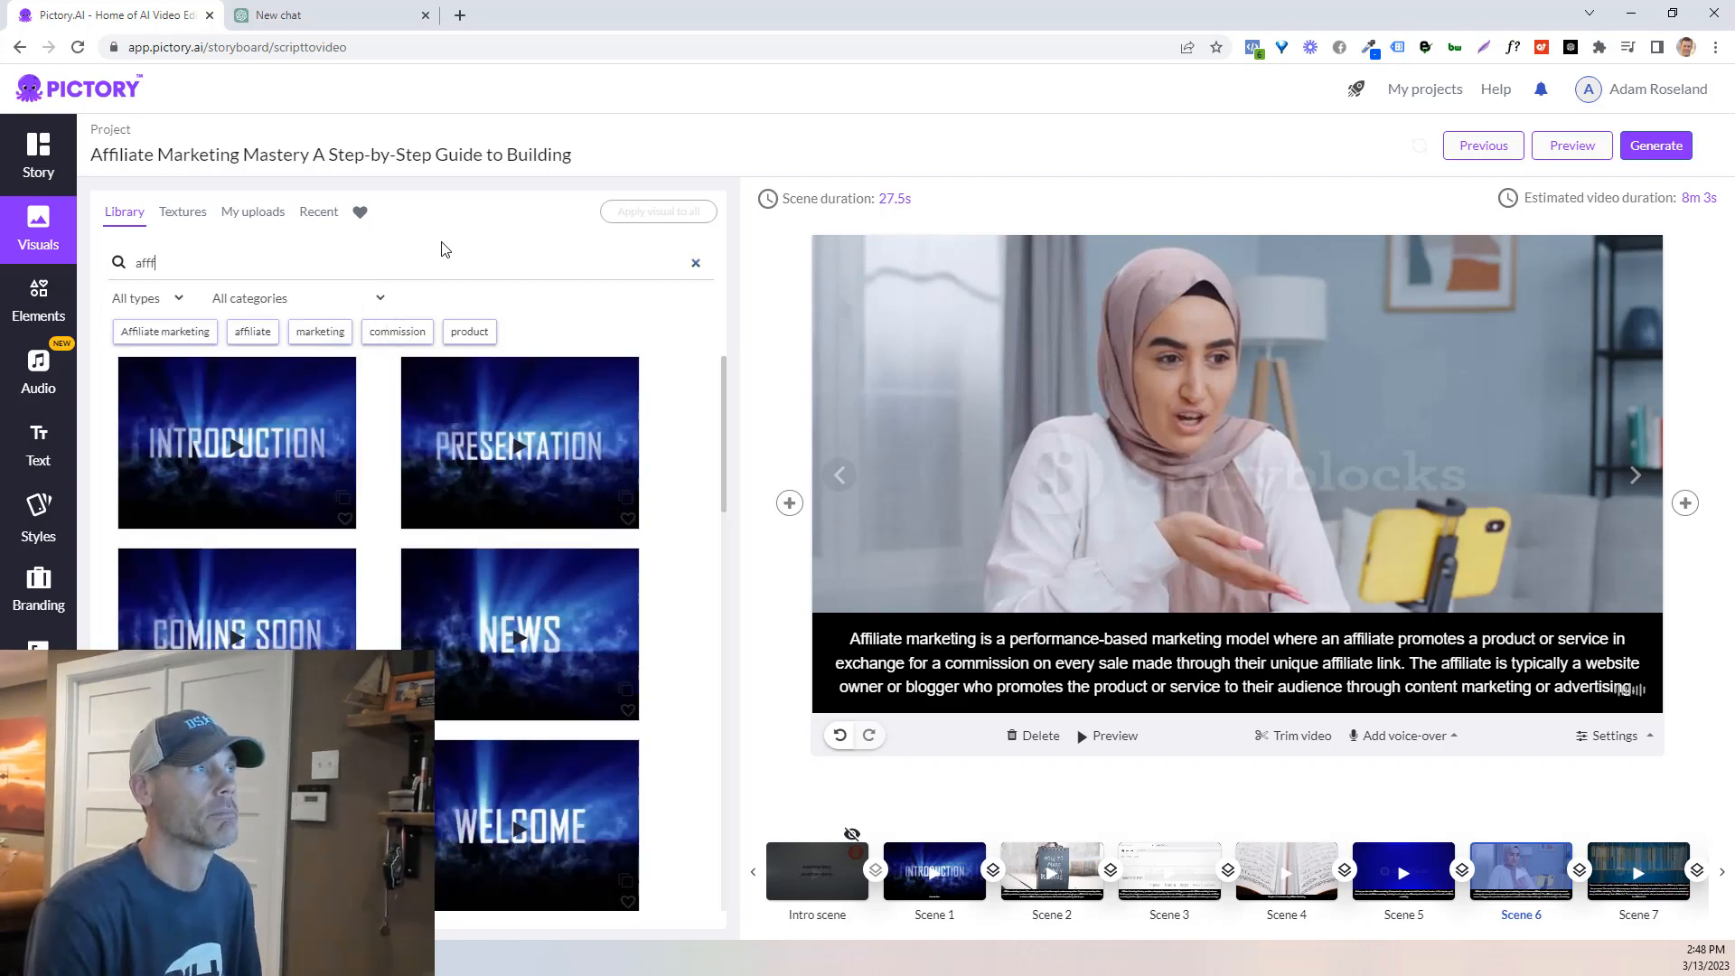
{"action": "type", "text": "iate marketi"}
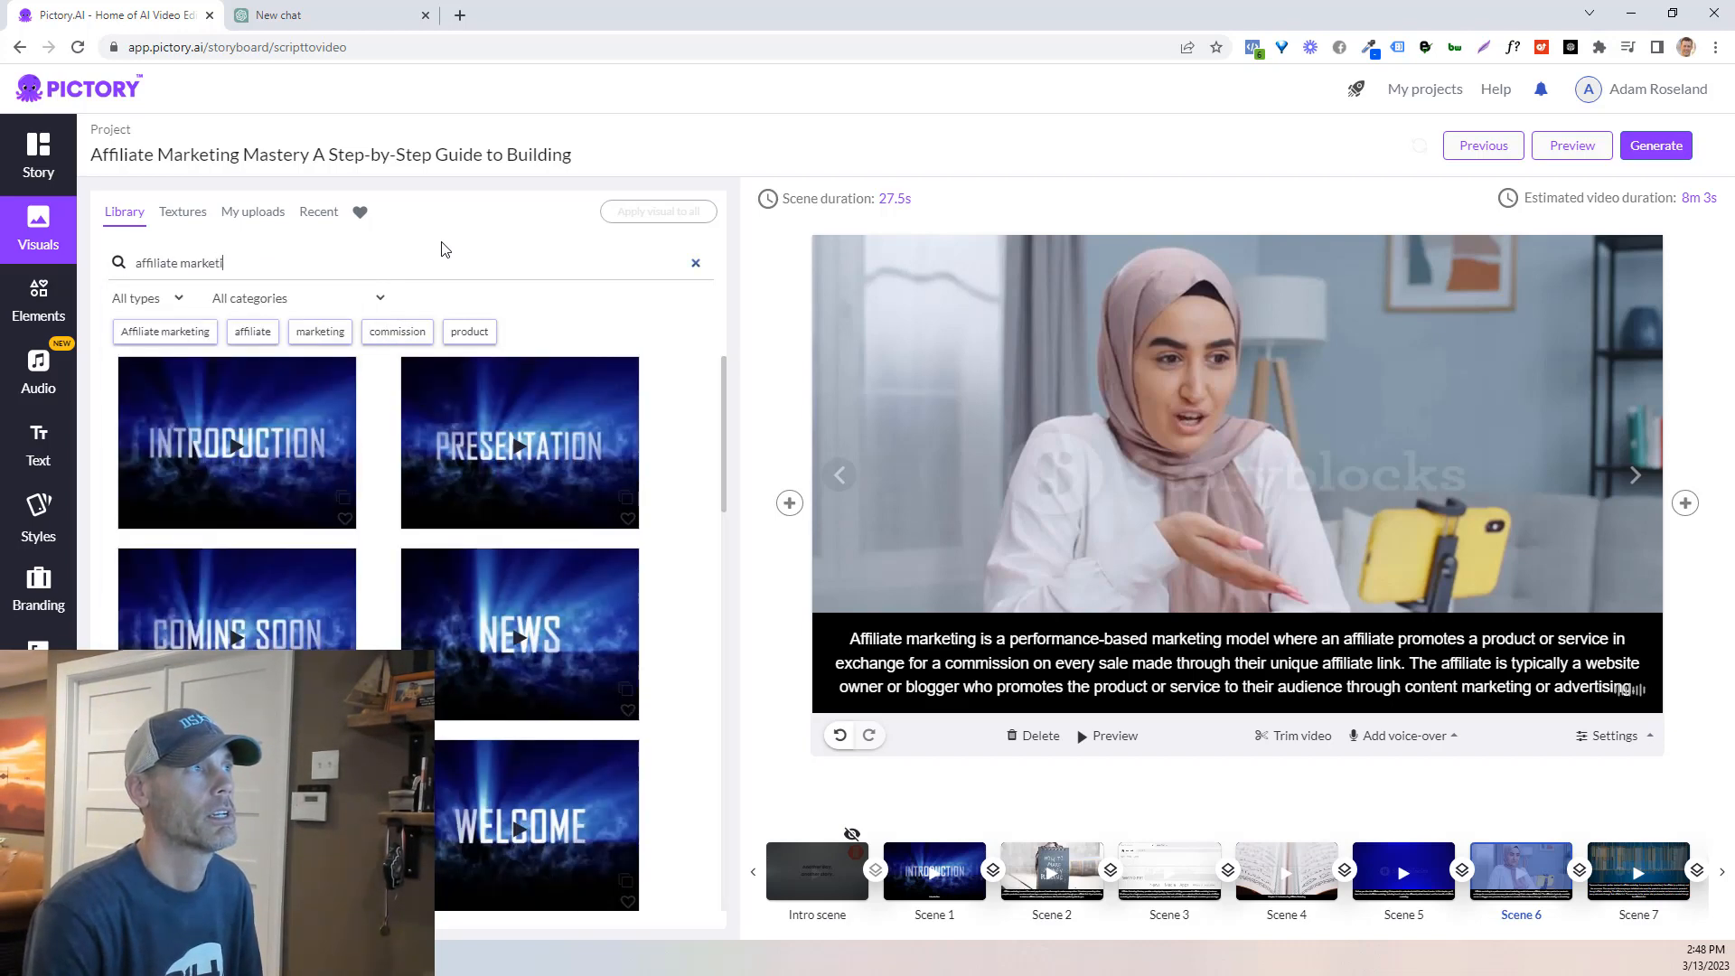
{"action": "type", "text": "ng"}
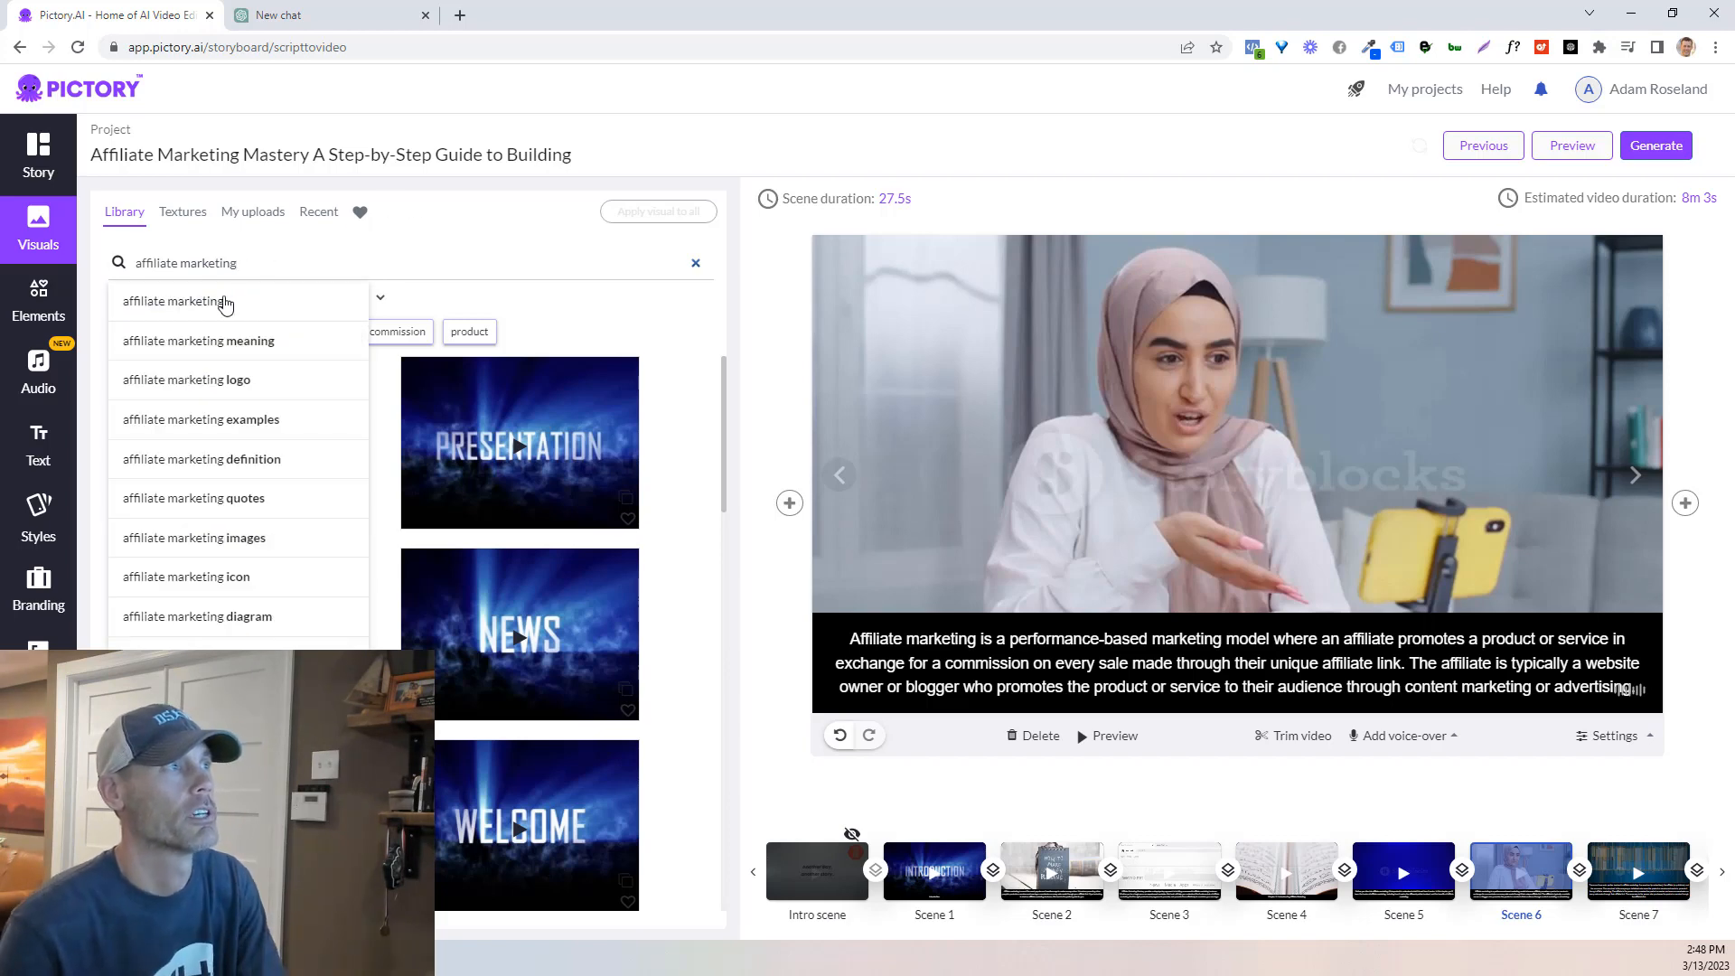
{"action": "left_click", "coordinate": [222, 300]}
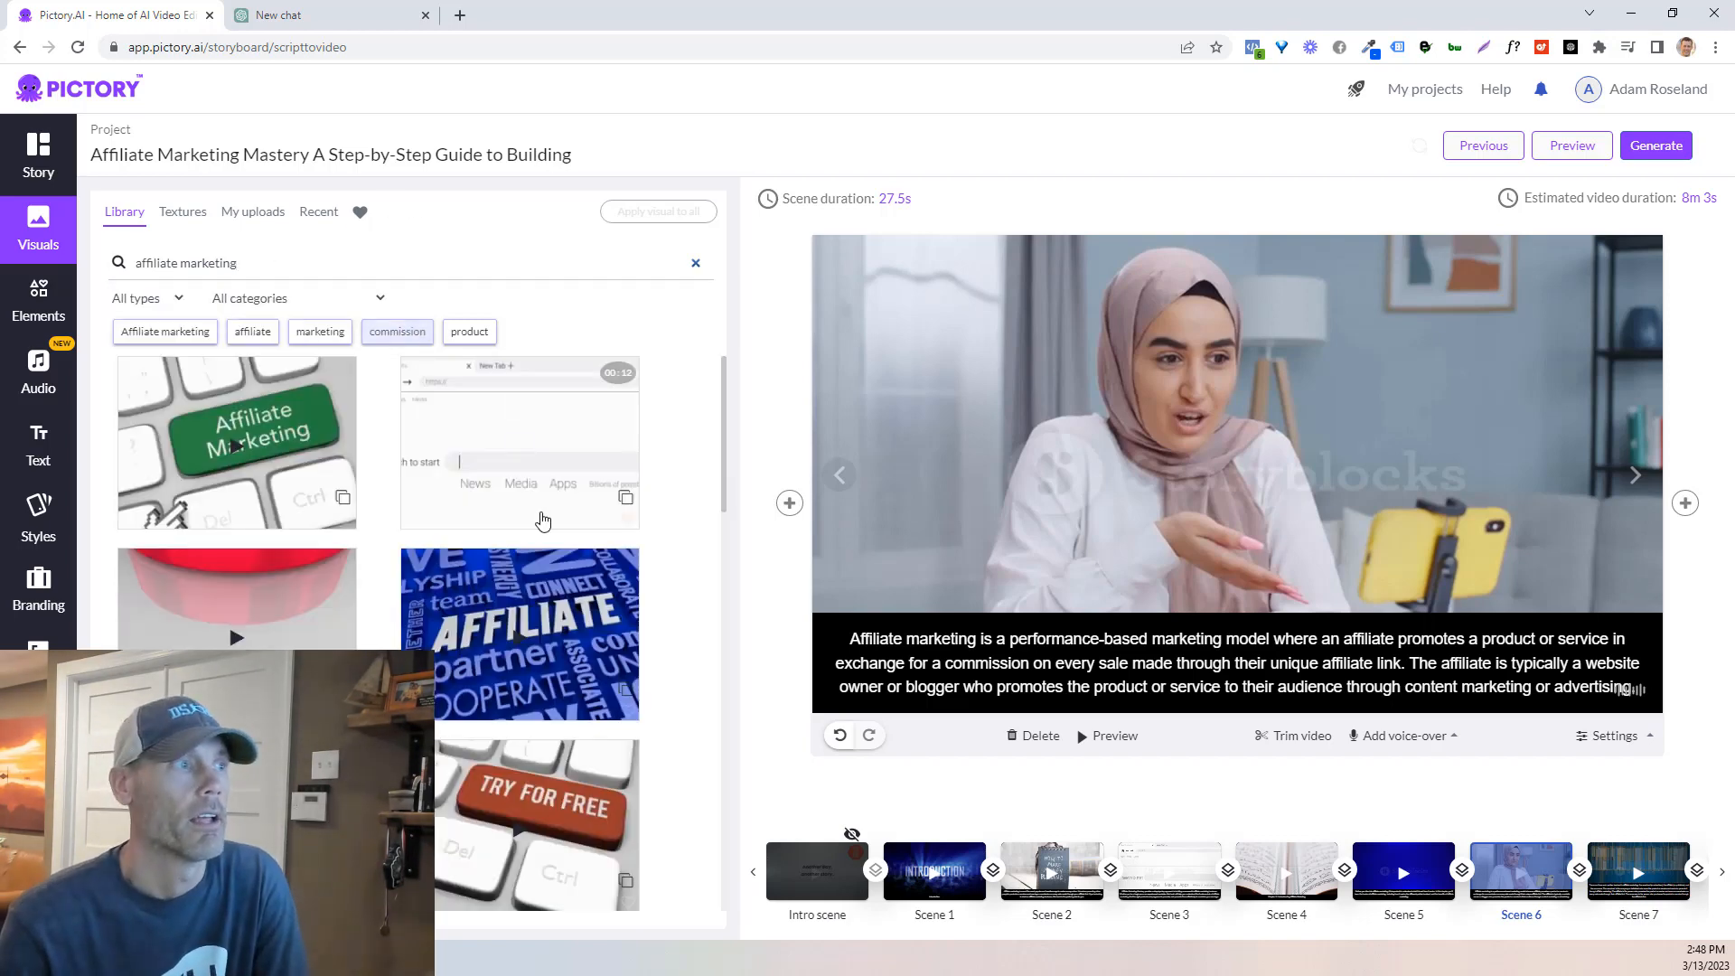
{"action": "scroll", "coordinate": [516, 666], "scroll_direction": "down", "scroll_amount": 6}
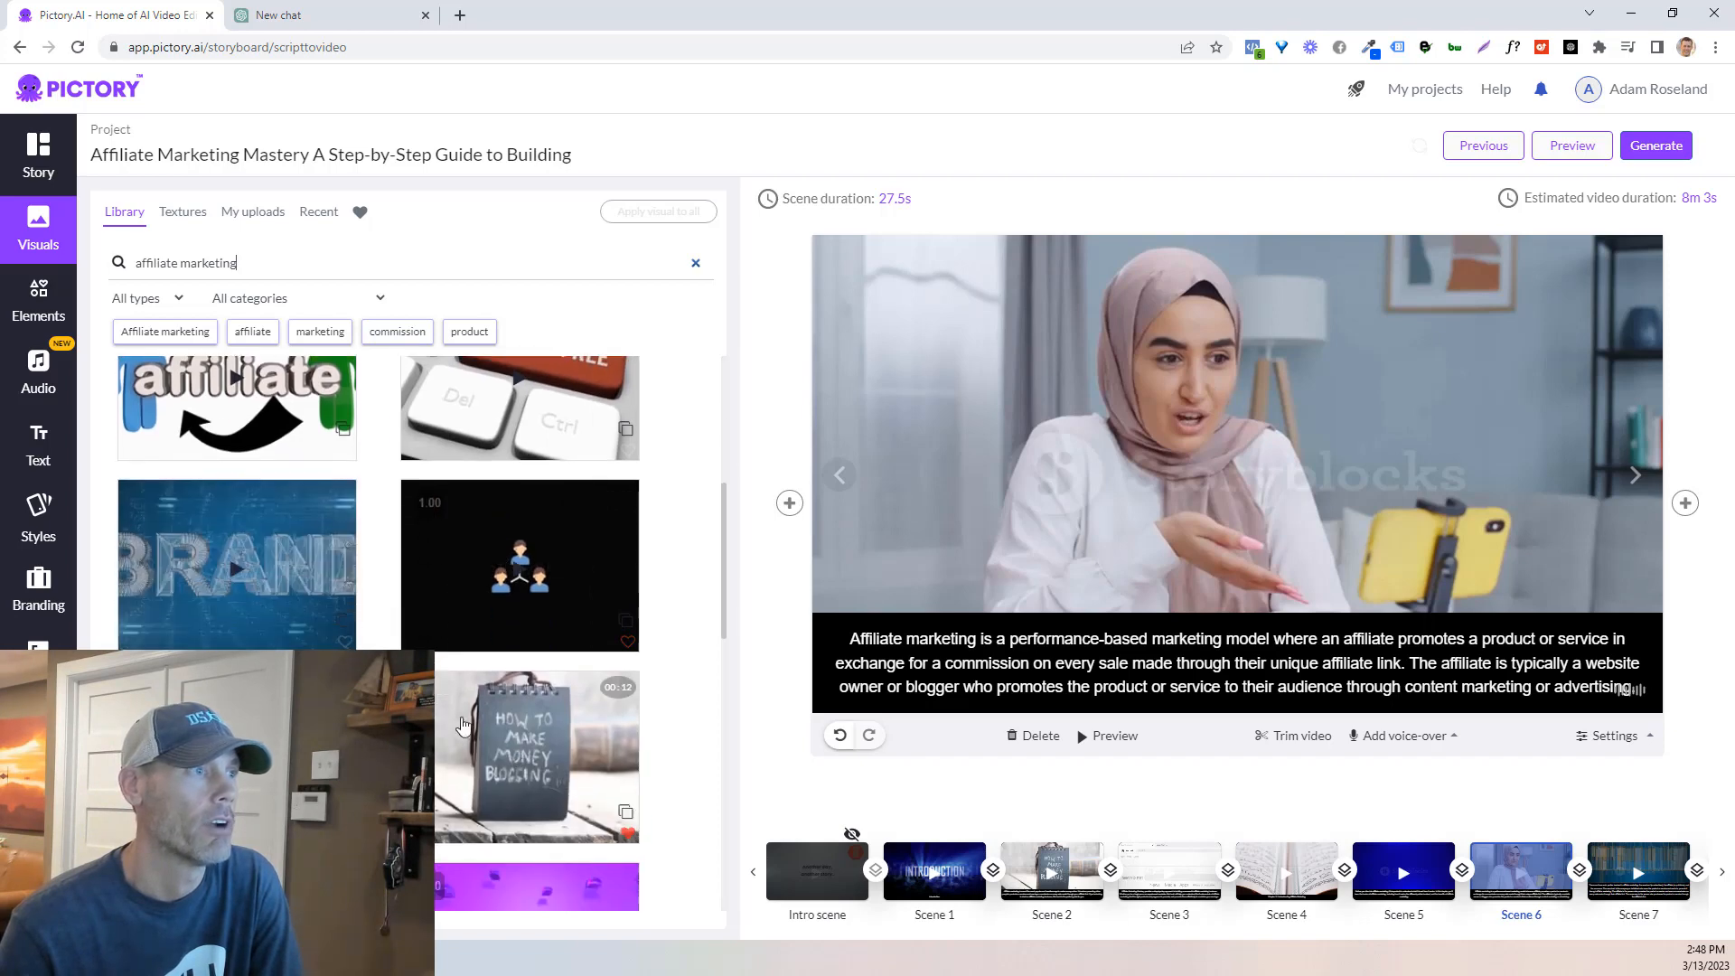
{"action": "scroll", "coordinate": [512, 766], "scroll_direction": "down", "scroll_amount": 8}
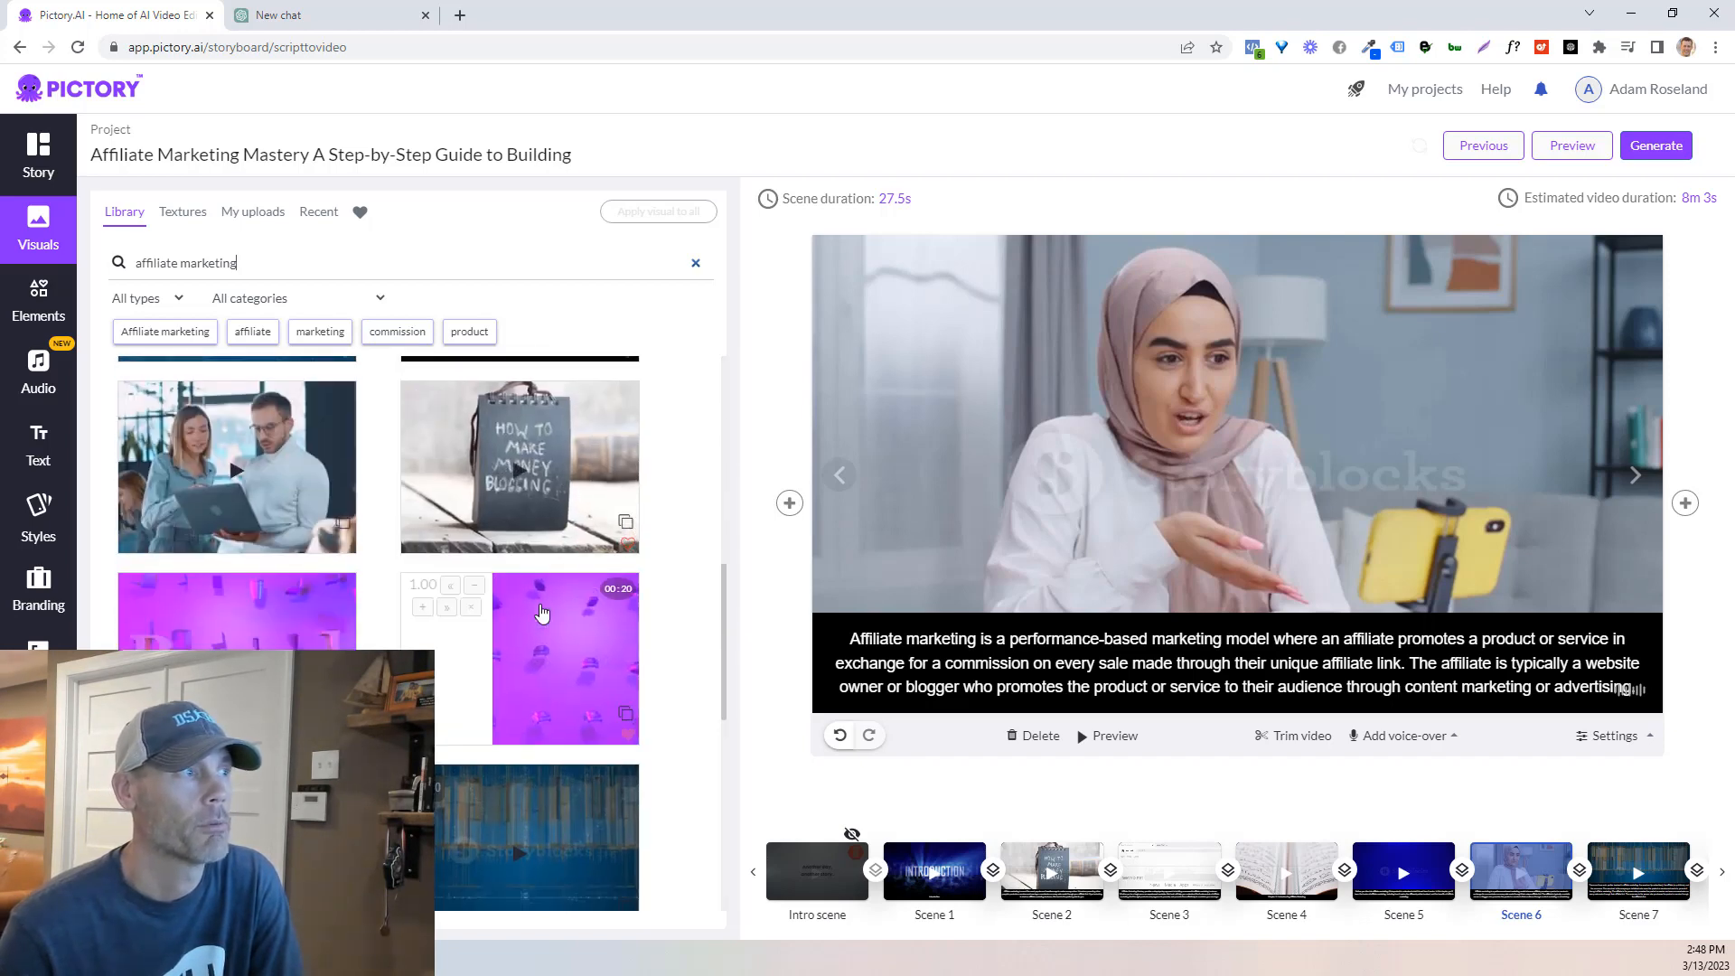
{"action": "scroll", "coordinate": [494, 743], "scroll_direction": "down", "scroll_amount": 2}
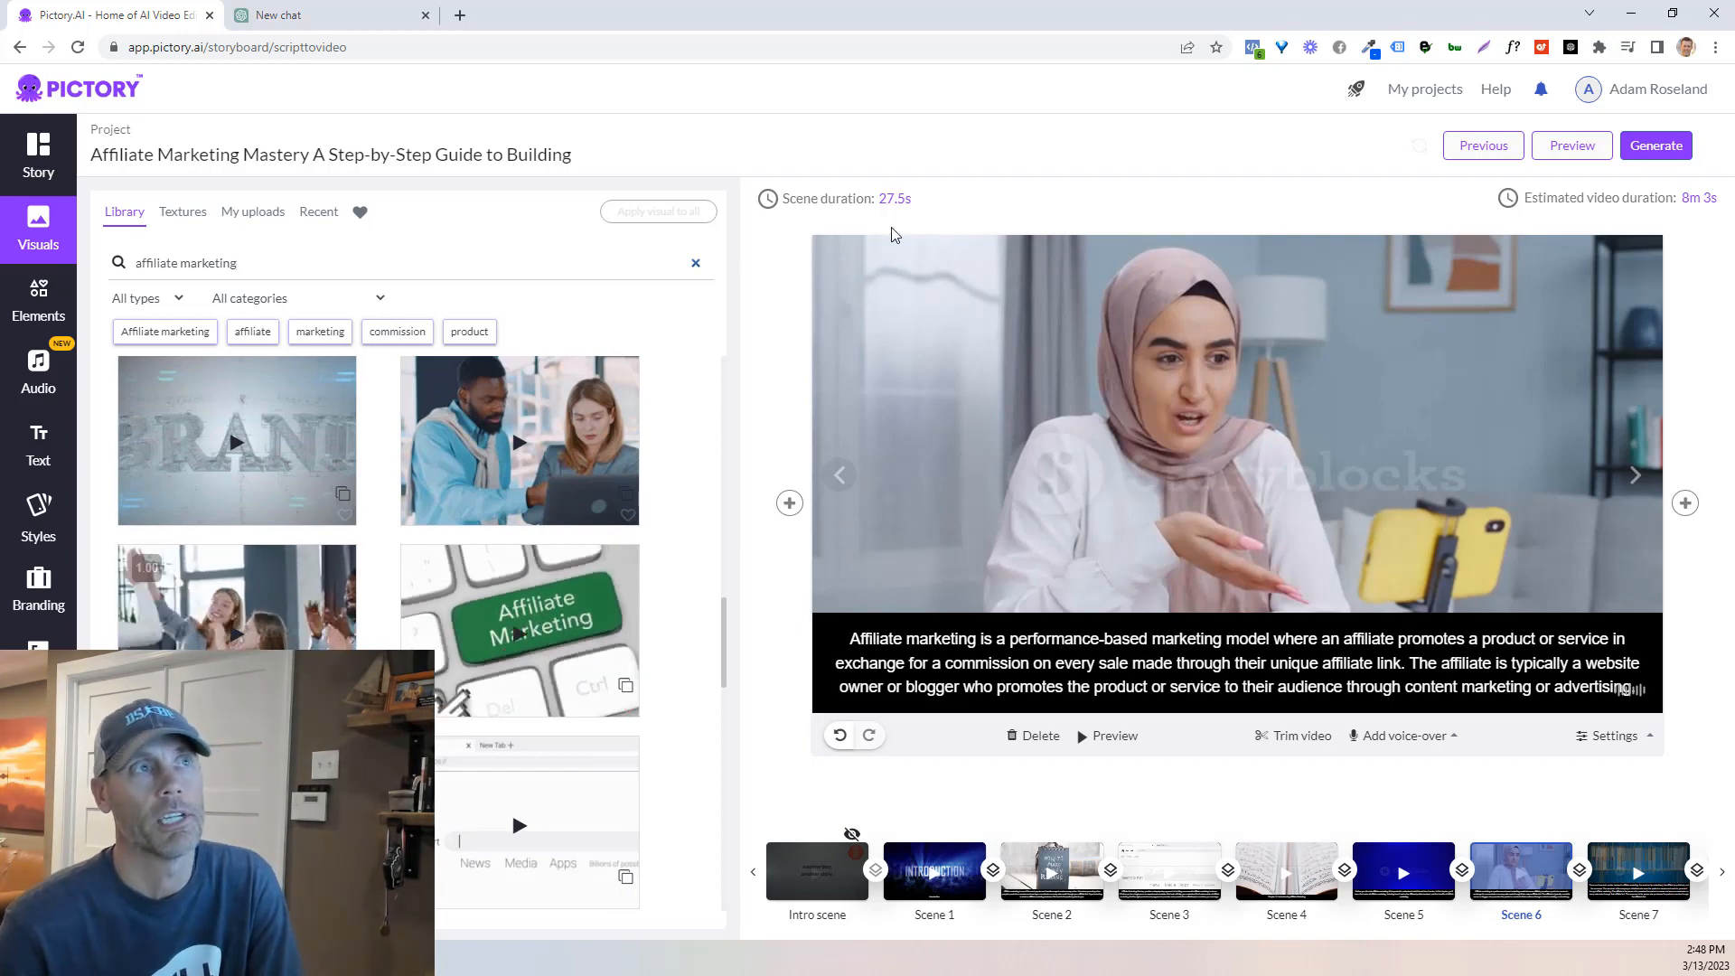
{"action": "left_click", "coordinate": [904, 201]}
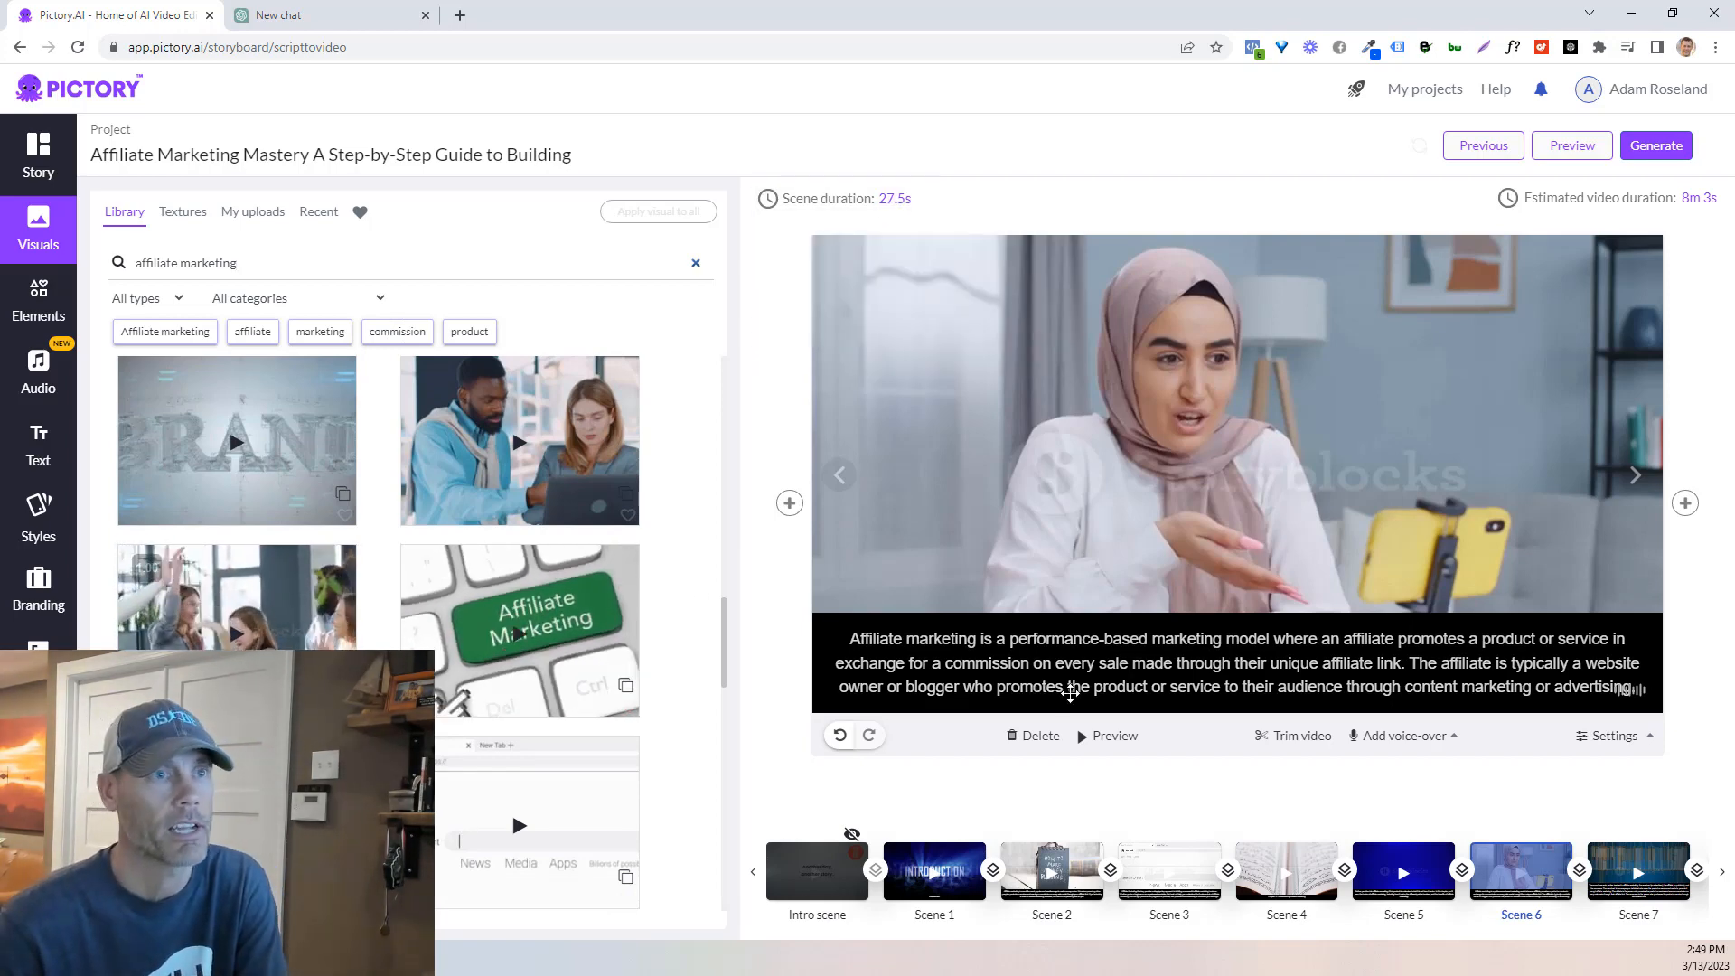
{"action": "left_click", "coordinate": [628, 706]}
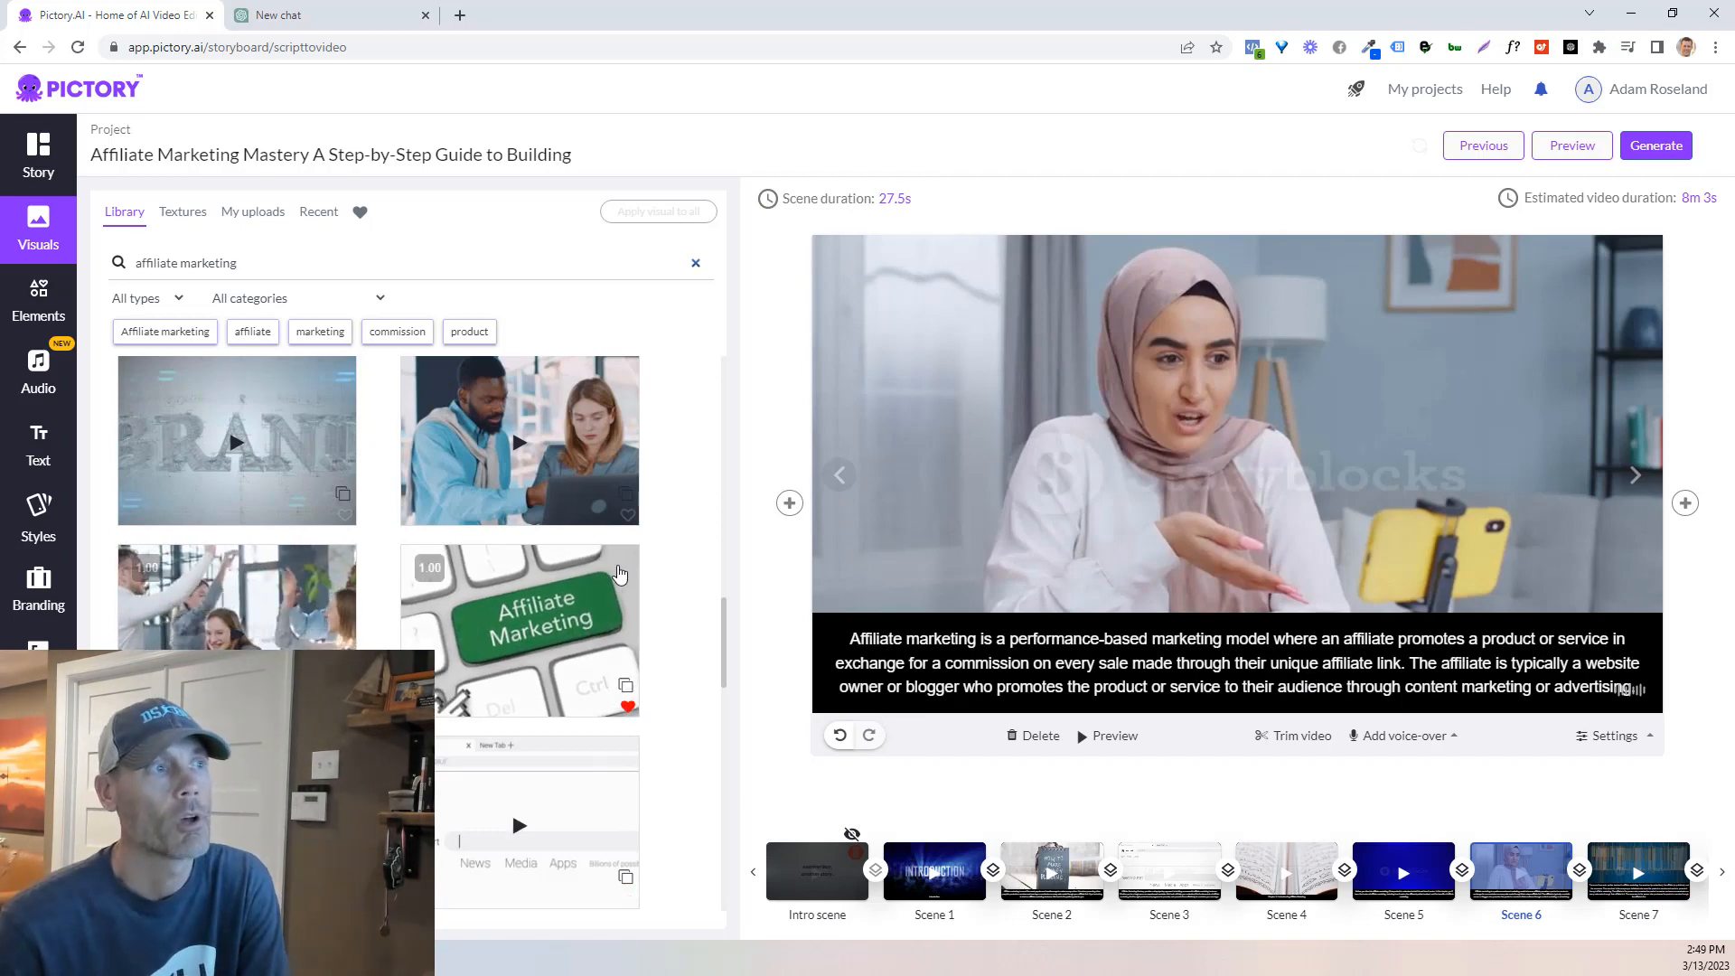
Step: Browse the "affiliate marketing" stock results and apply the overhead clip of a desk with laptop, tablet and charts to Scene 6
{"action": "scroll", "coordinate": [542, 754], "scroll_direction": "down", "scroll_amount": 6}
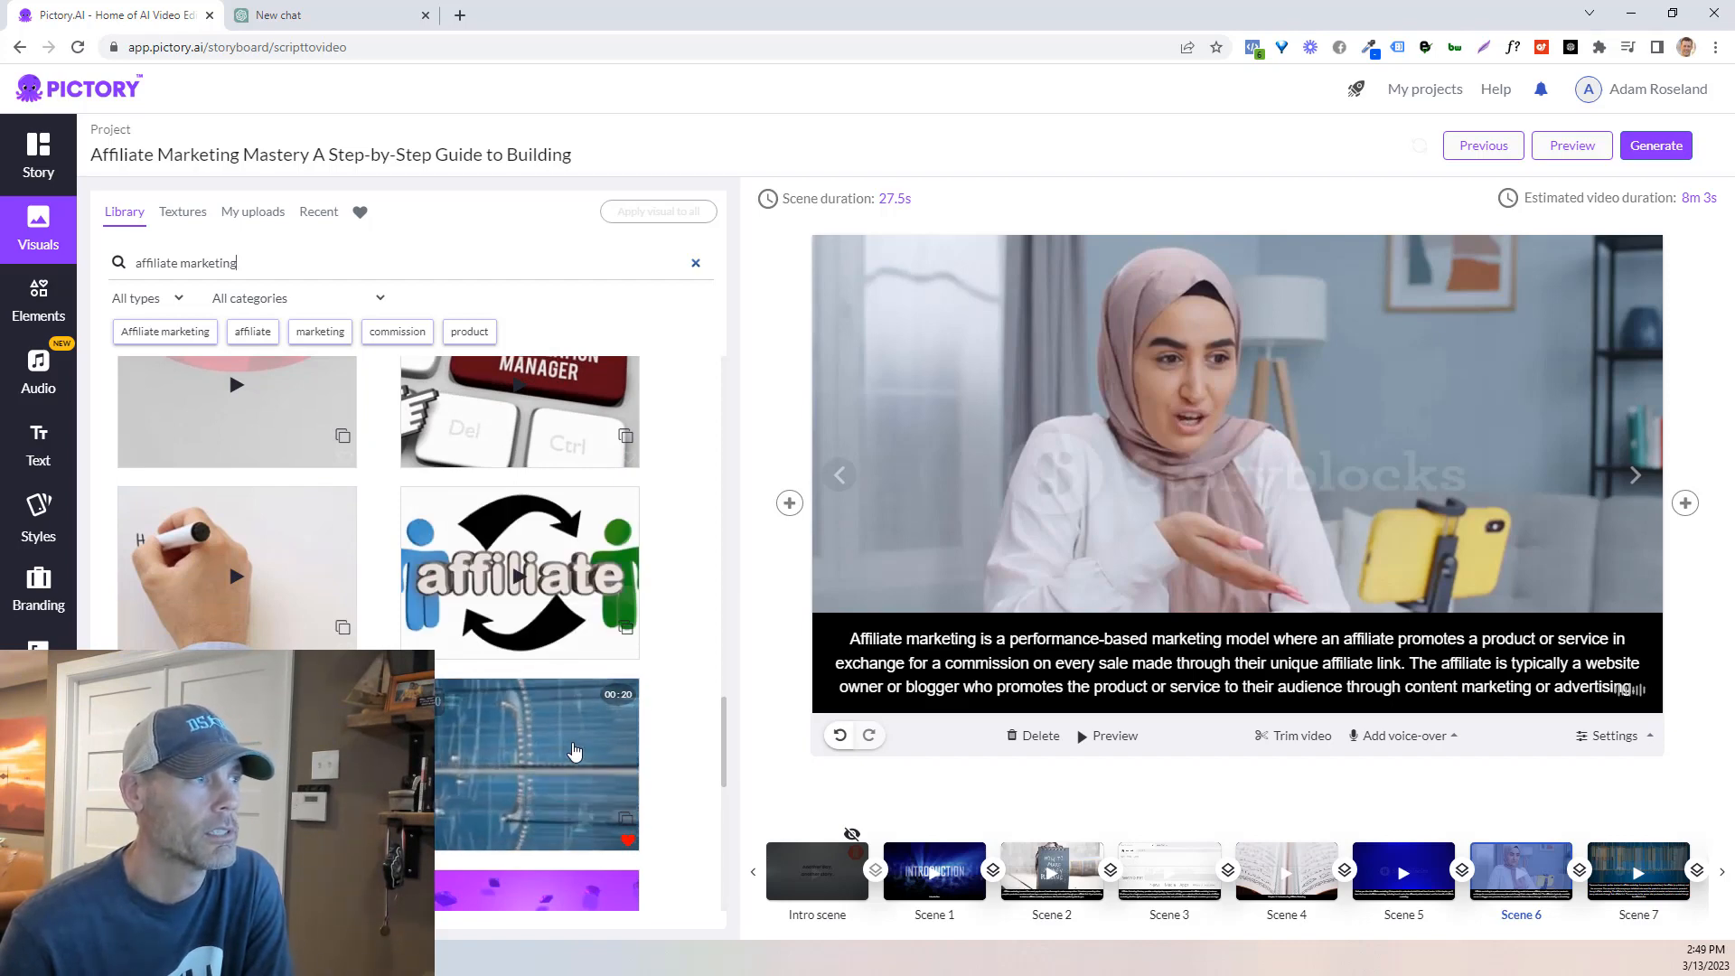
{"action": "scroll", "coordinate": [560, 741], "scroll_direction": "down", "scroll_amount": 1}
{"action": "scroll", "coordinate": [531, 714], "scroll_direction": "down", "scroll_amount": 4}
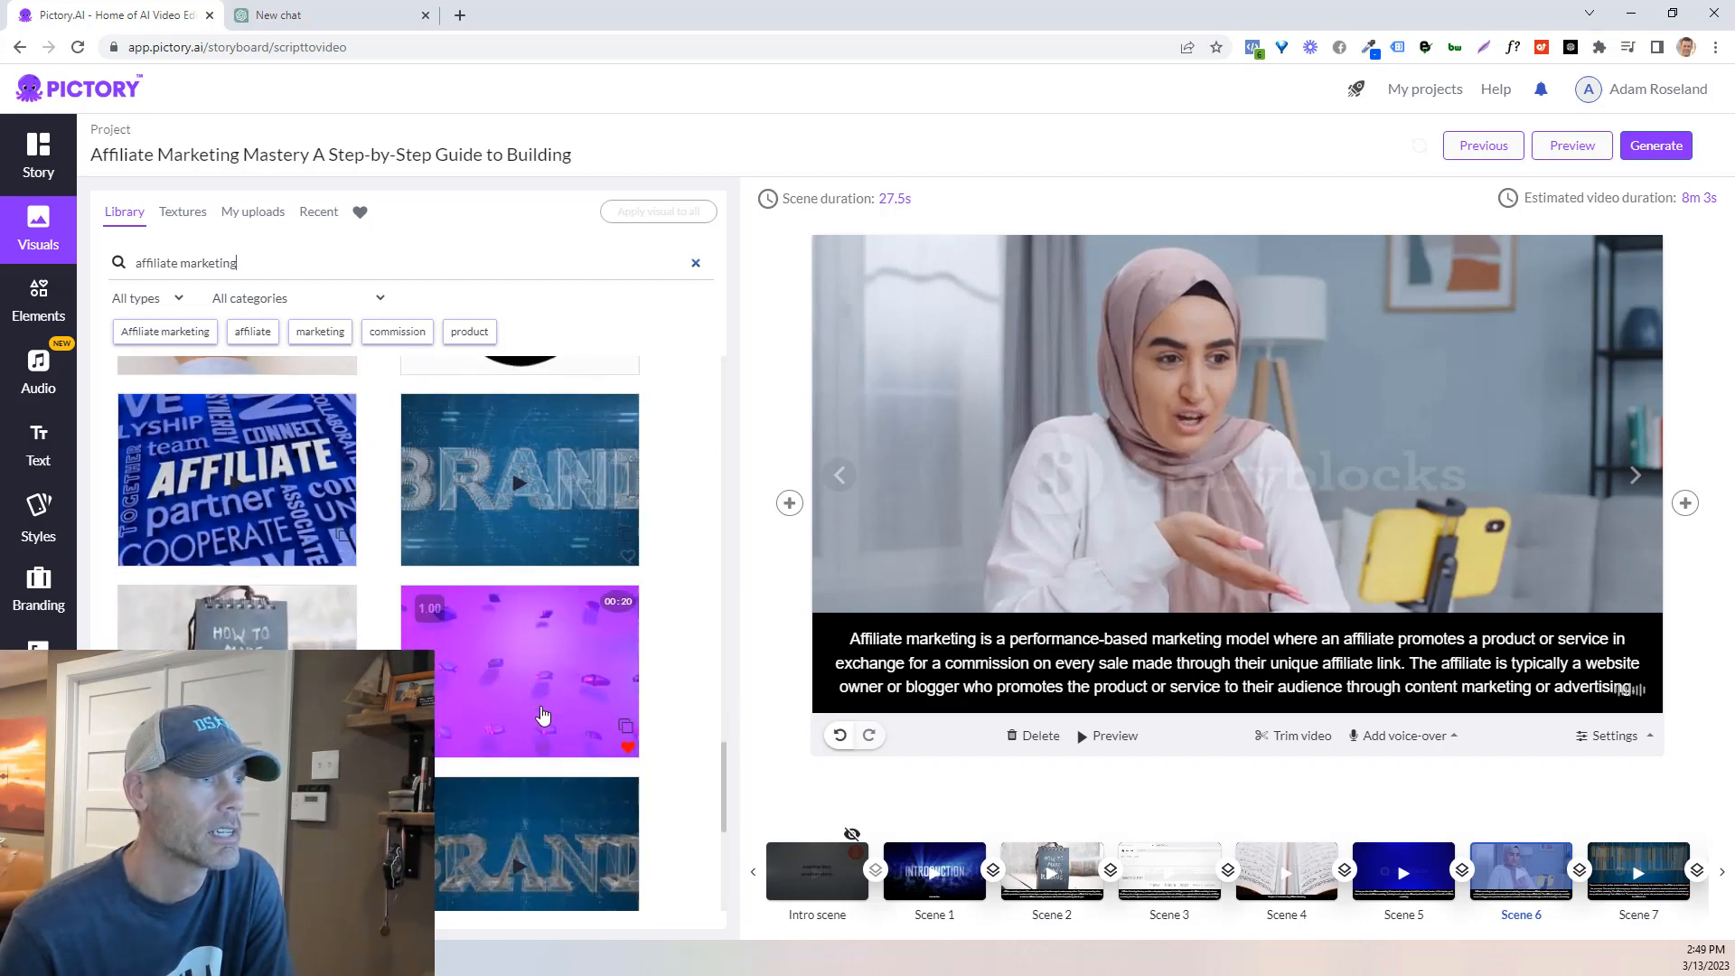
{"action": "scroll", "coordinate": [542, 705], "scroll_direction": "down", "scroll_amount": 3}
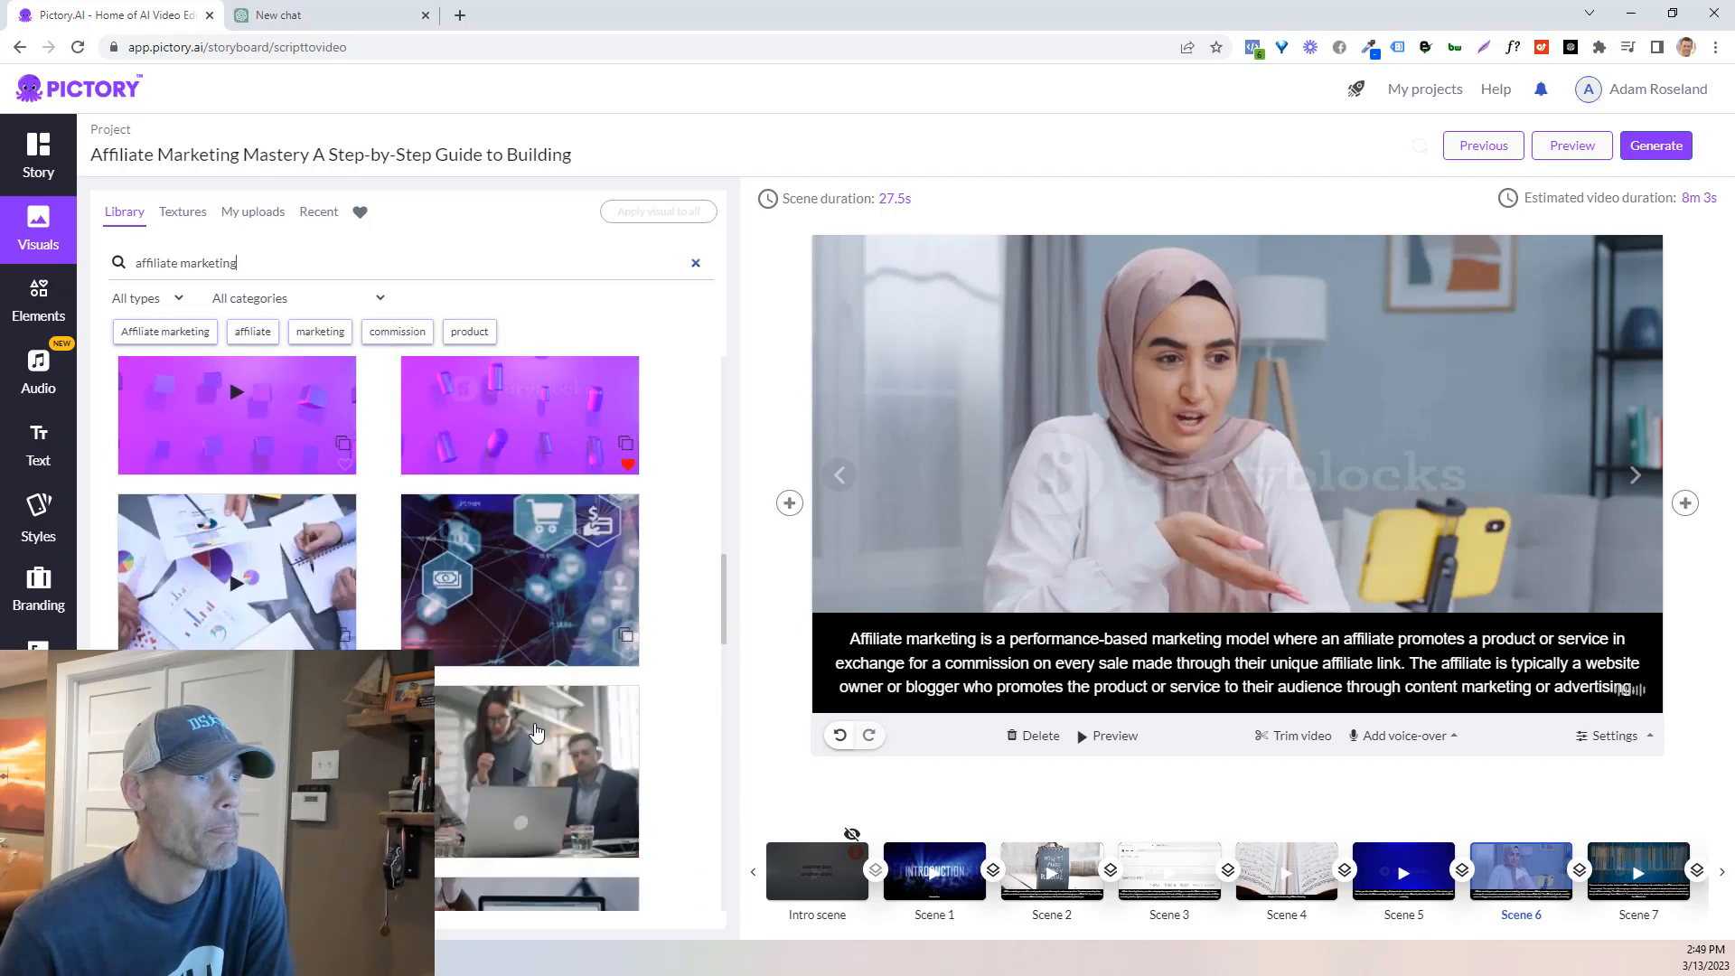
{"action": "scroll", "coordinate": [575, 679], "scroll_direction": "up", "scroll_amount": 1}
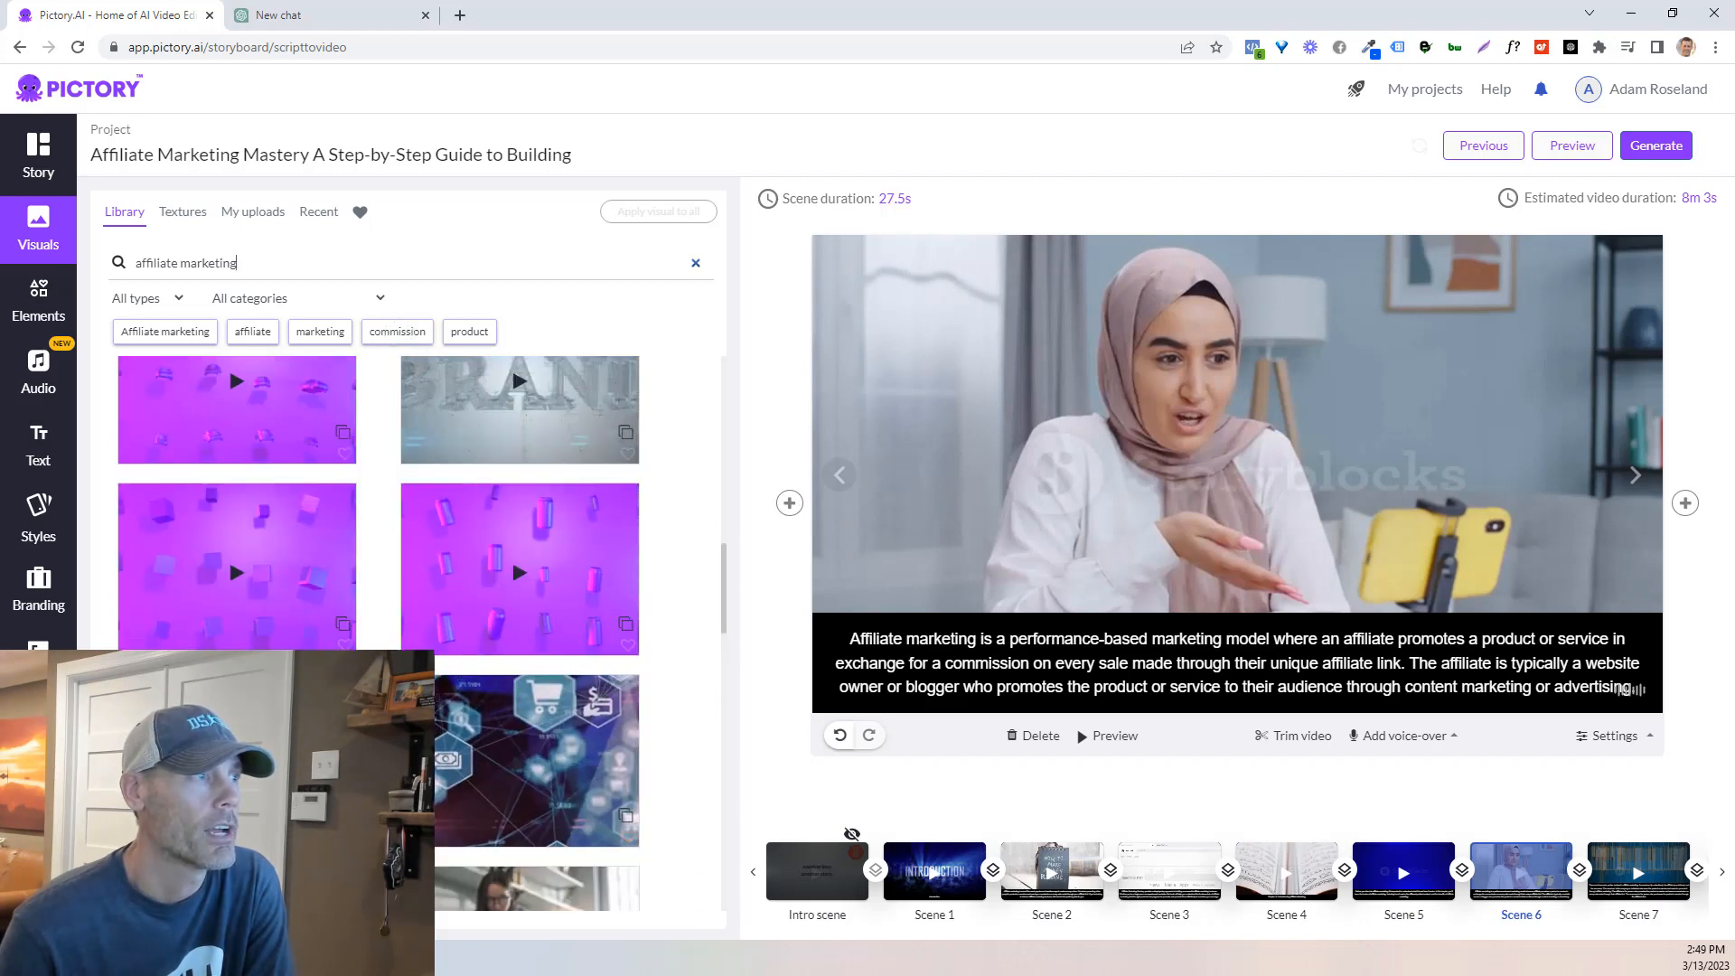
{"action": "scroll", "coordinate": [255, 489], "scroll_direction": "down", "scroll_amount": 3}
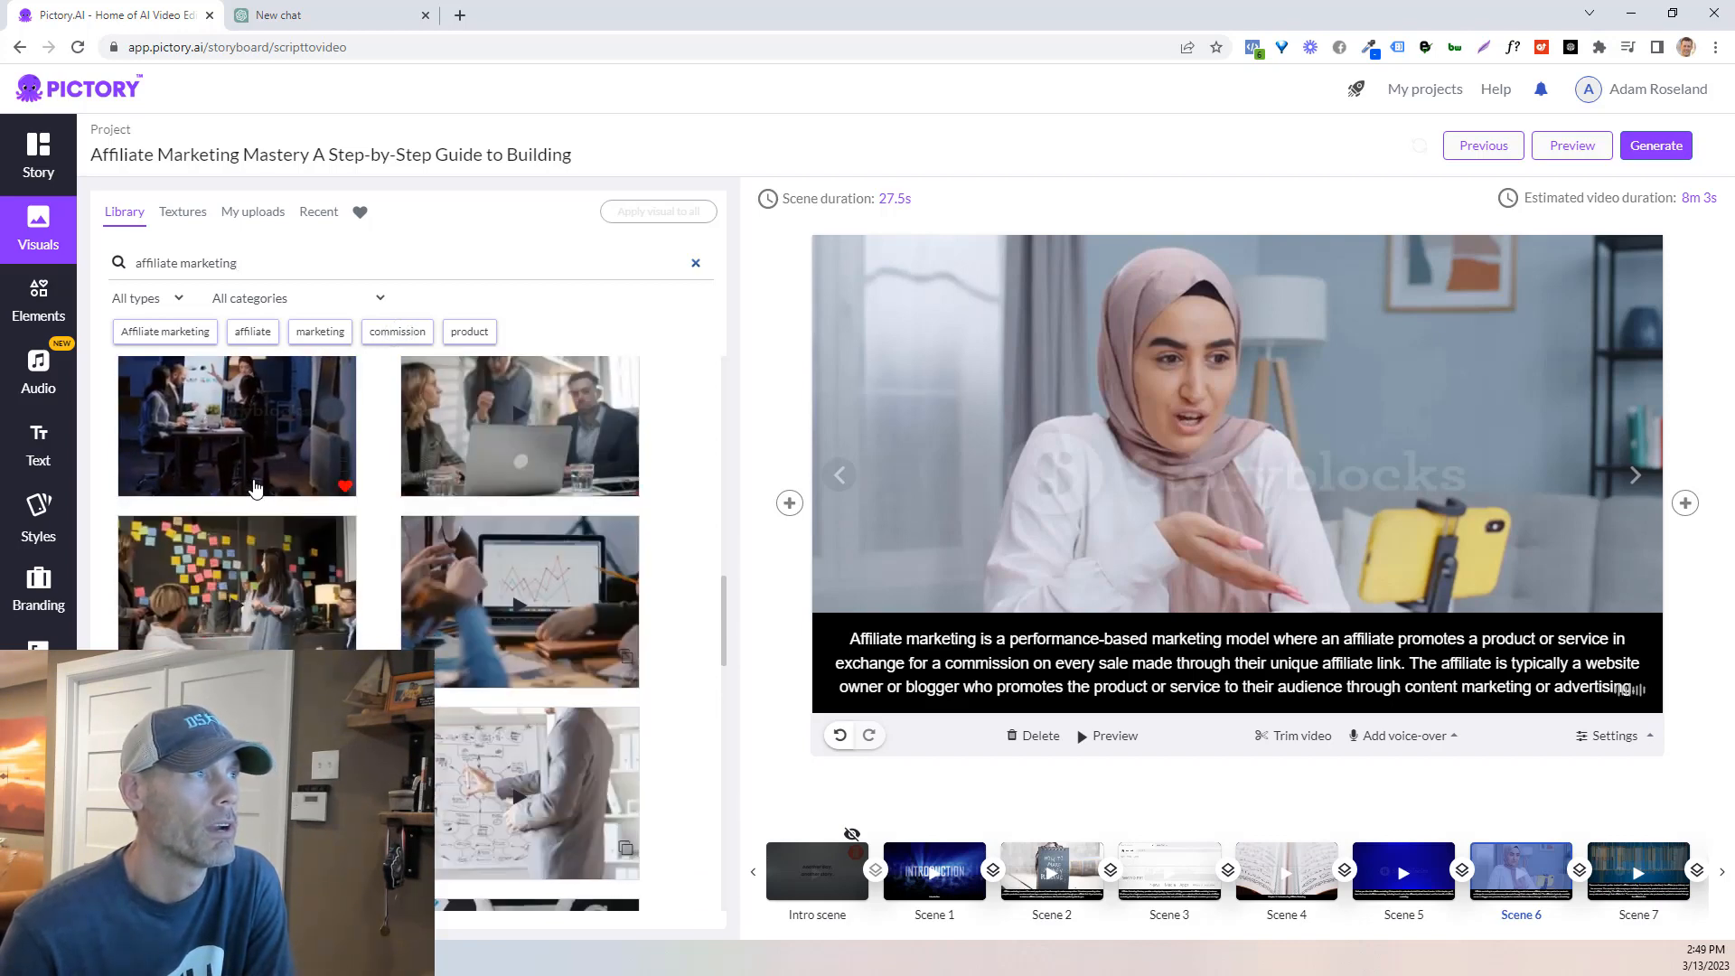
{"action": "scroll", "coordinate": [257, 497], "scroll_direction": "up", "scroll_amount": 1}
{"action": "scroll", "coordinate": [271, 511], "scroll_direction": "down", "scroll_amount": 4}
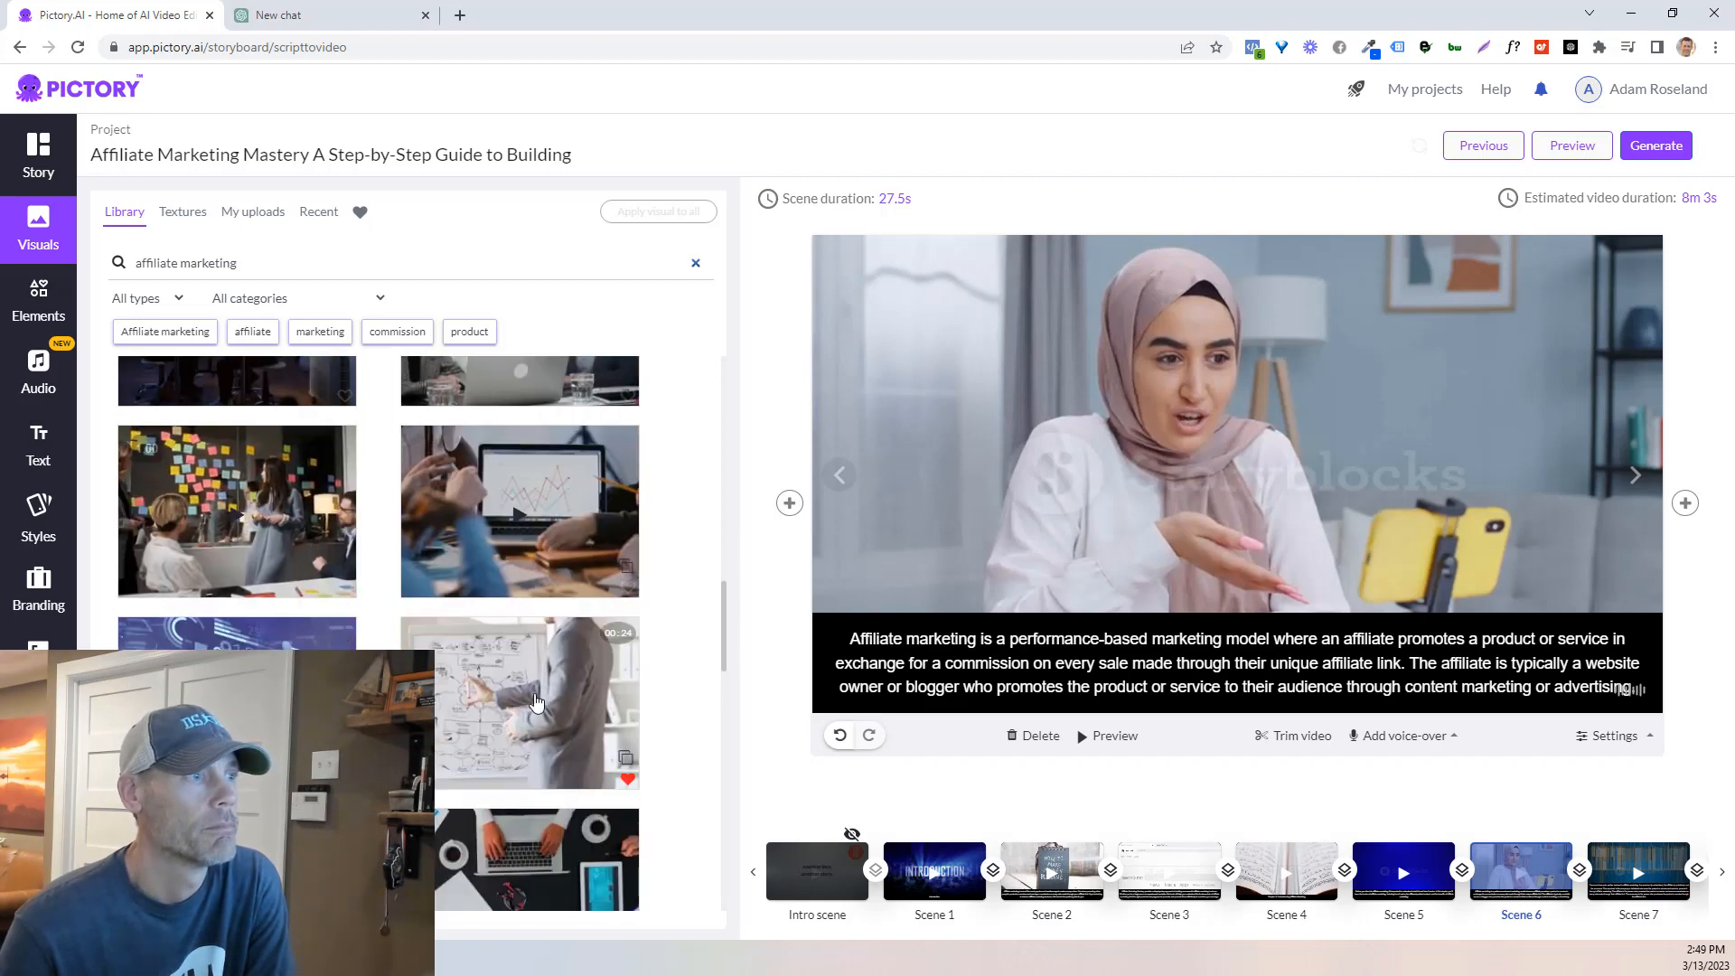
{"action": "scroll", "coordinate": [539, 726], "scroll_direction": "down", "scroll_amount": 3}
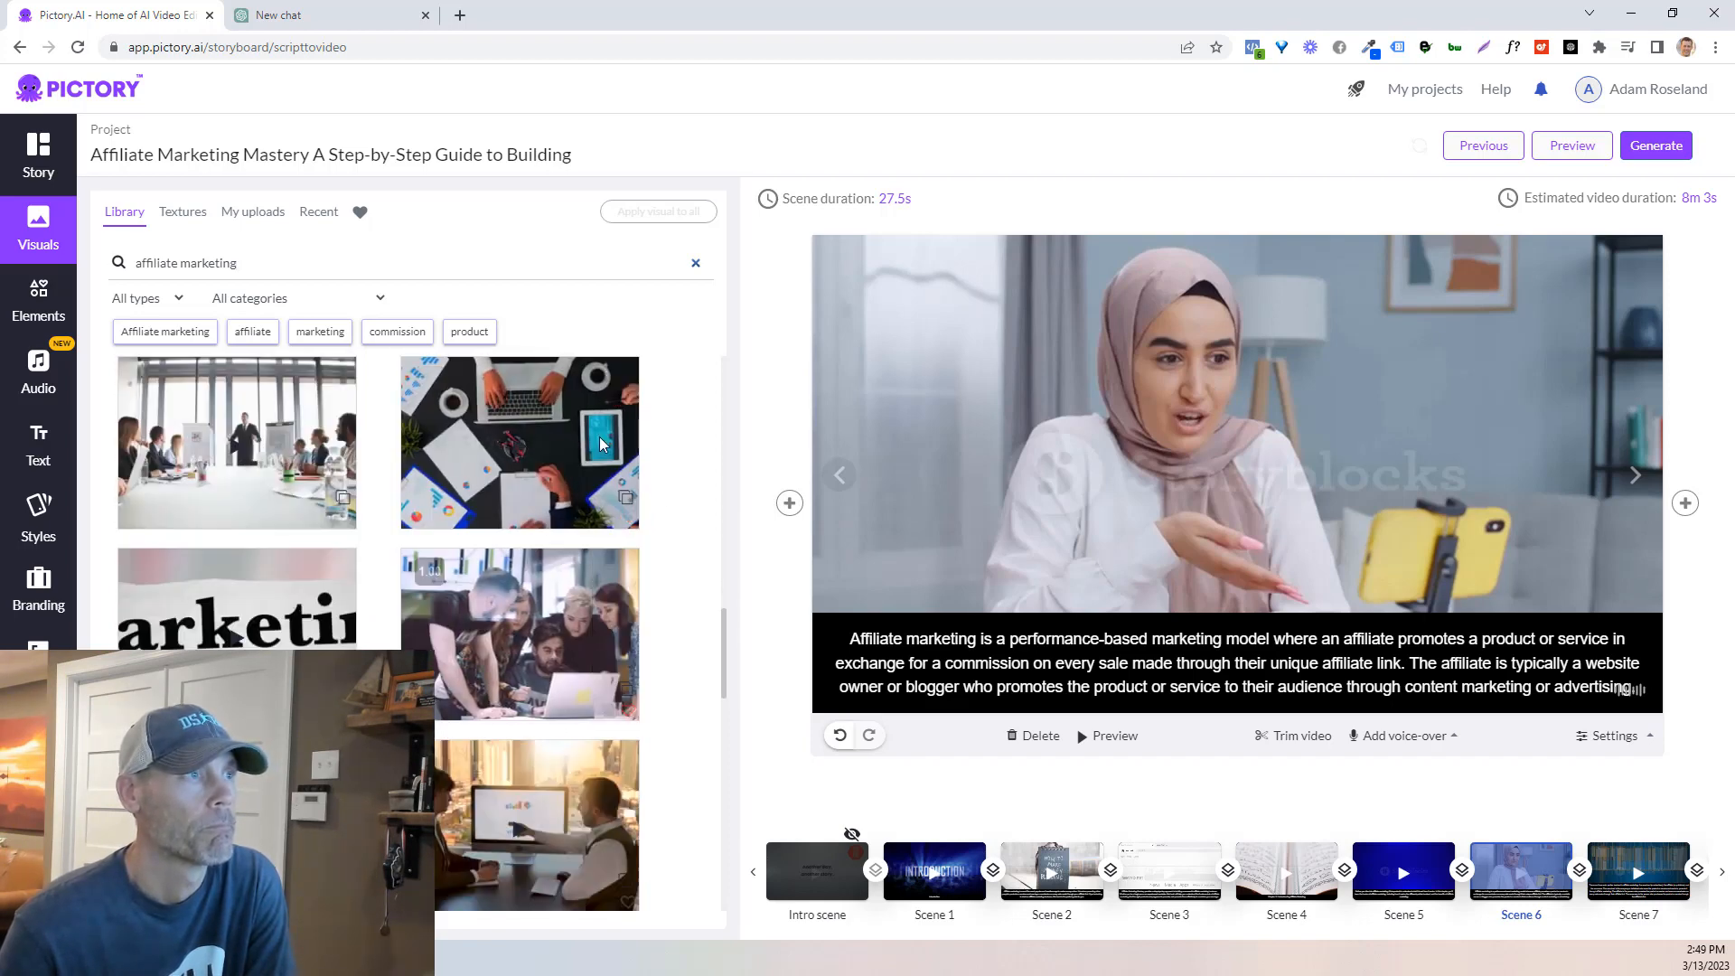
{"action": "left_click", "coordinate": [547, 425]}
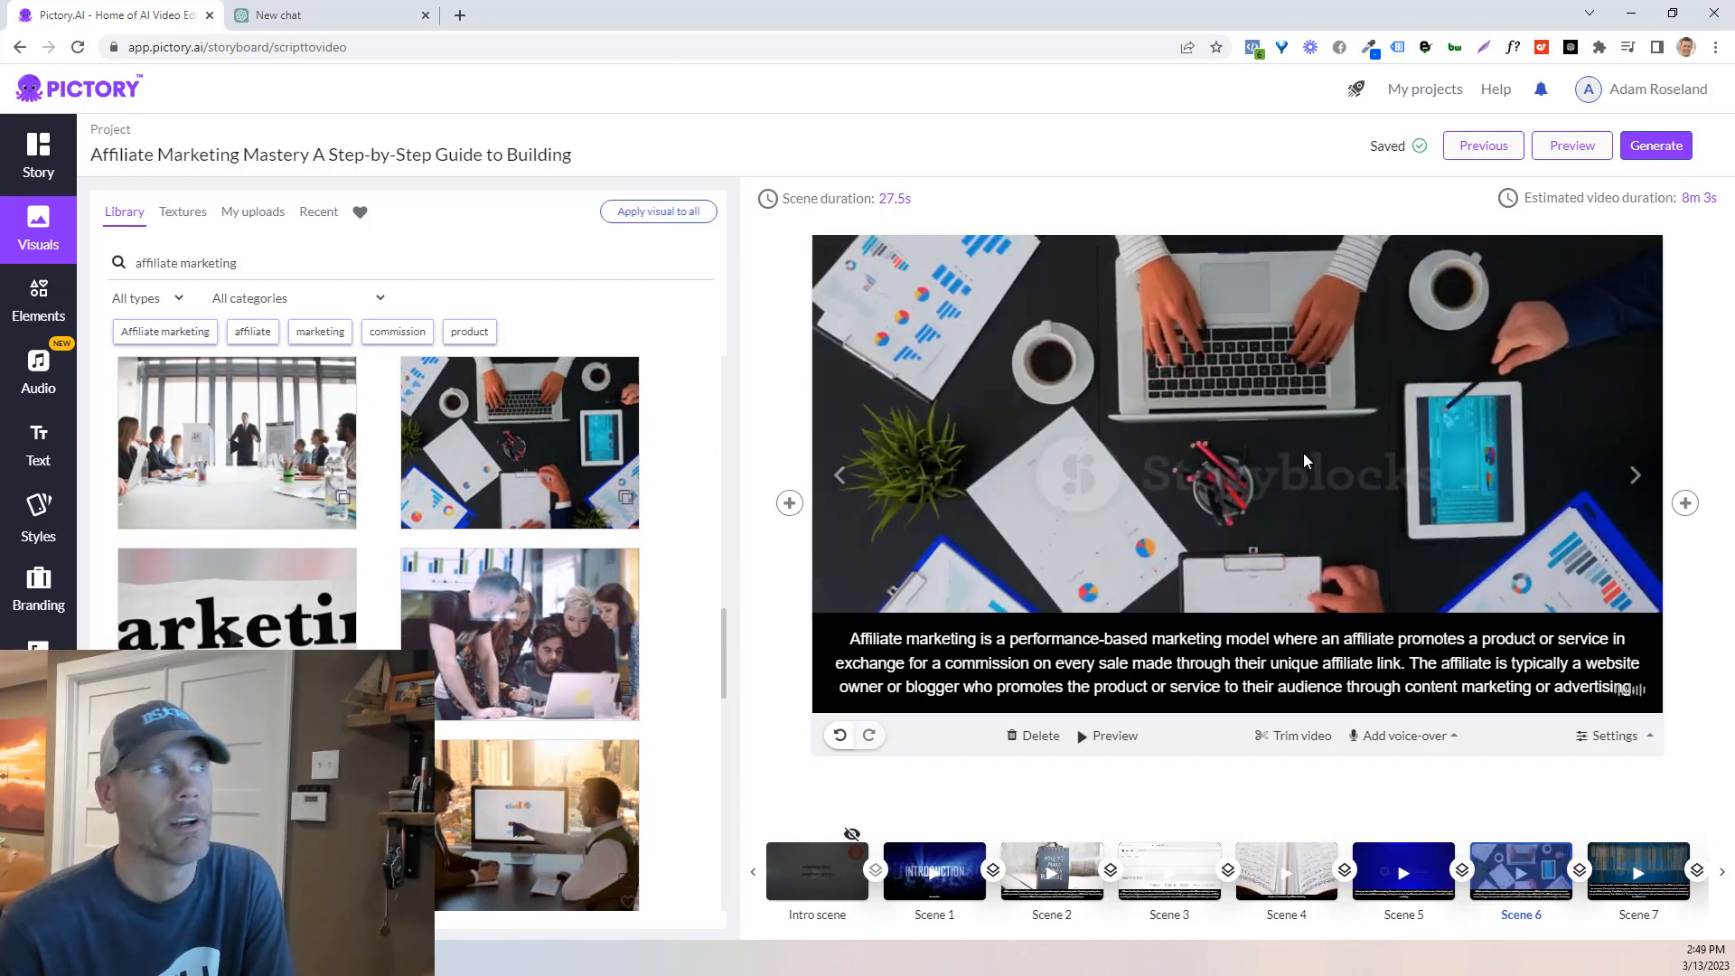
Step: Open the audio library from the storyboard and hide its voice-over tips
{"action": "left_click", "coordinate": [38, 298]}
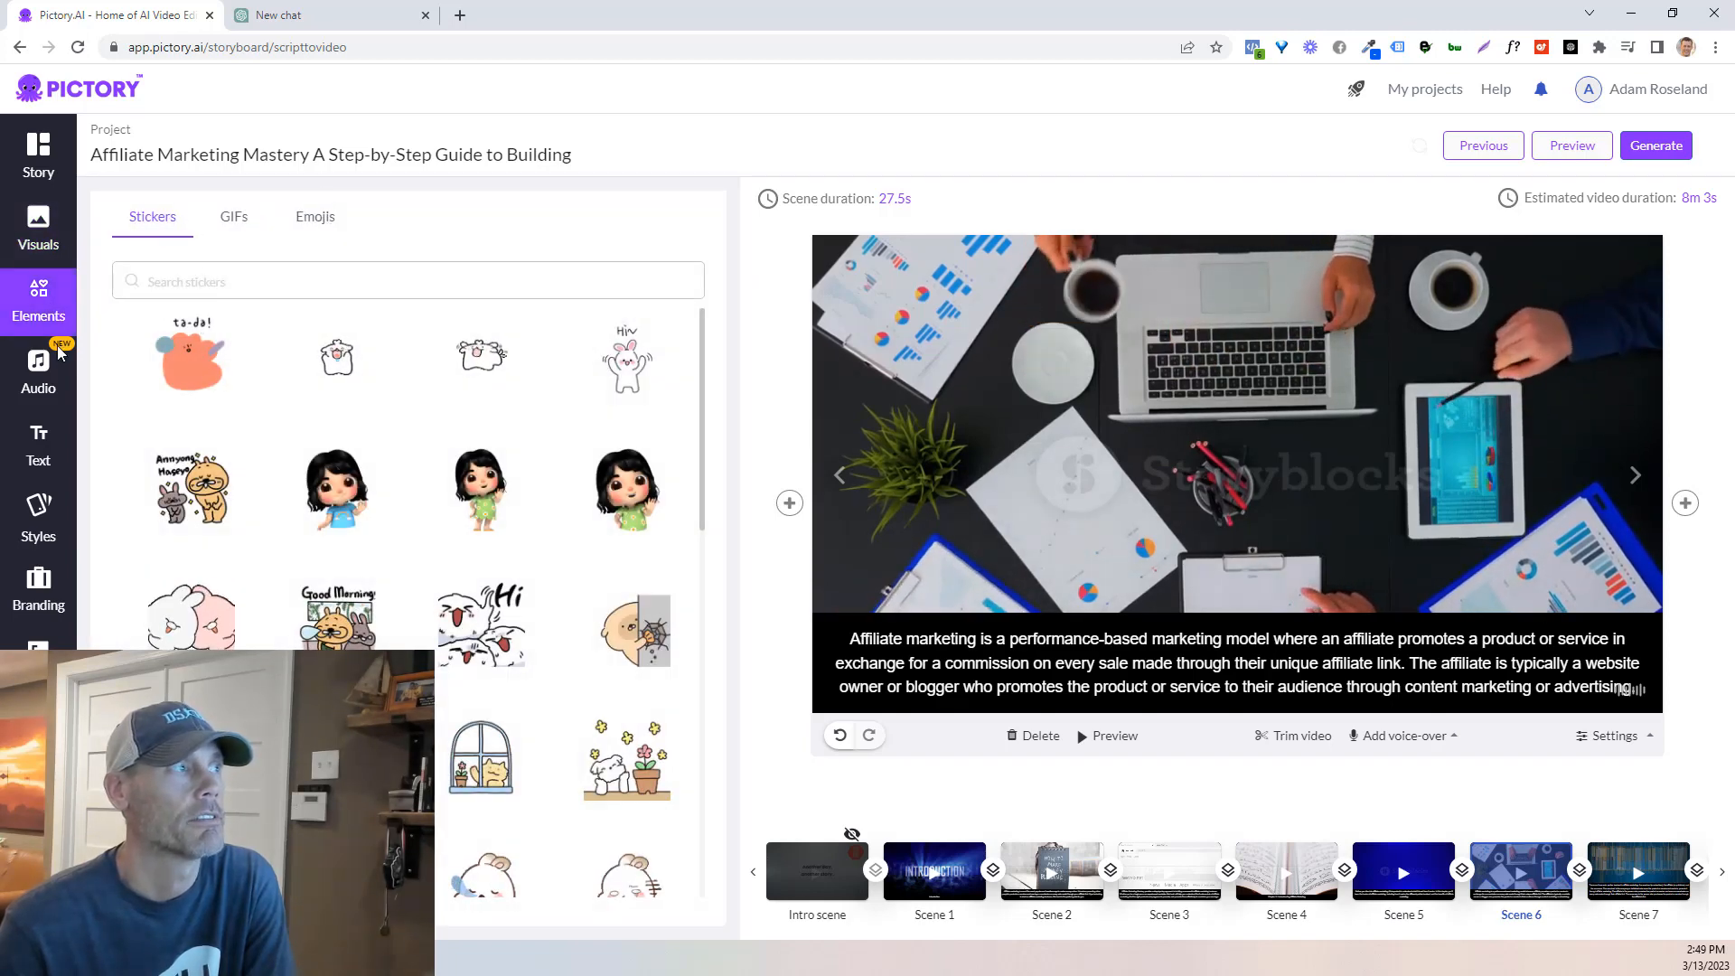
{"action": "left_click", "coordinate": [39, 380]}
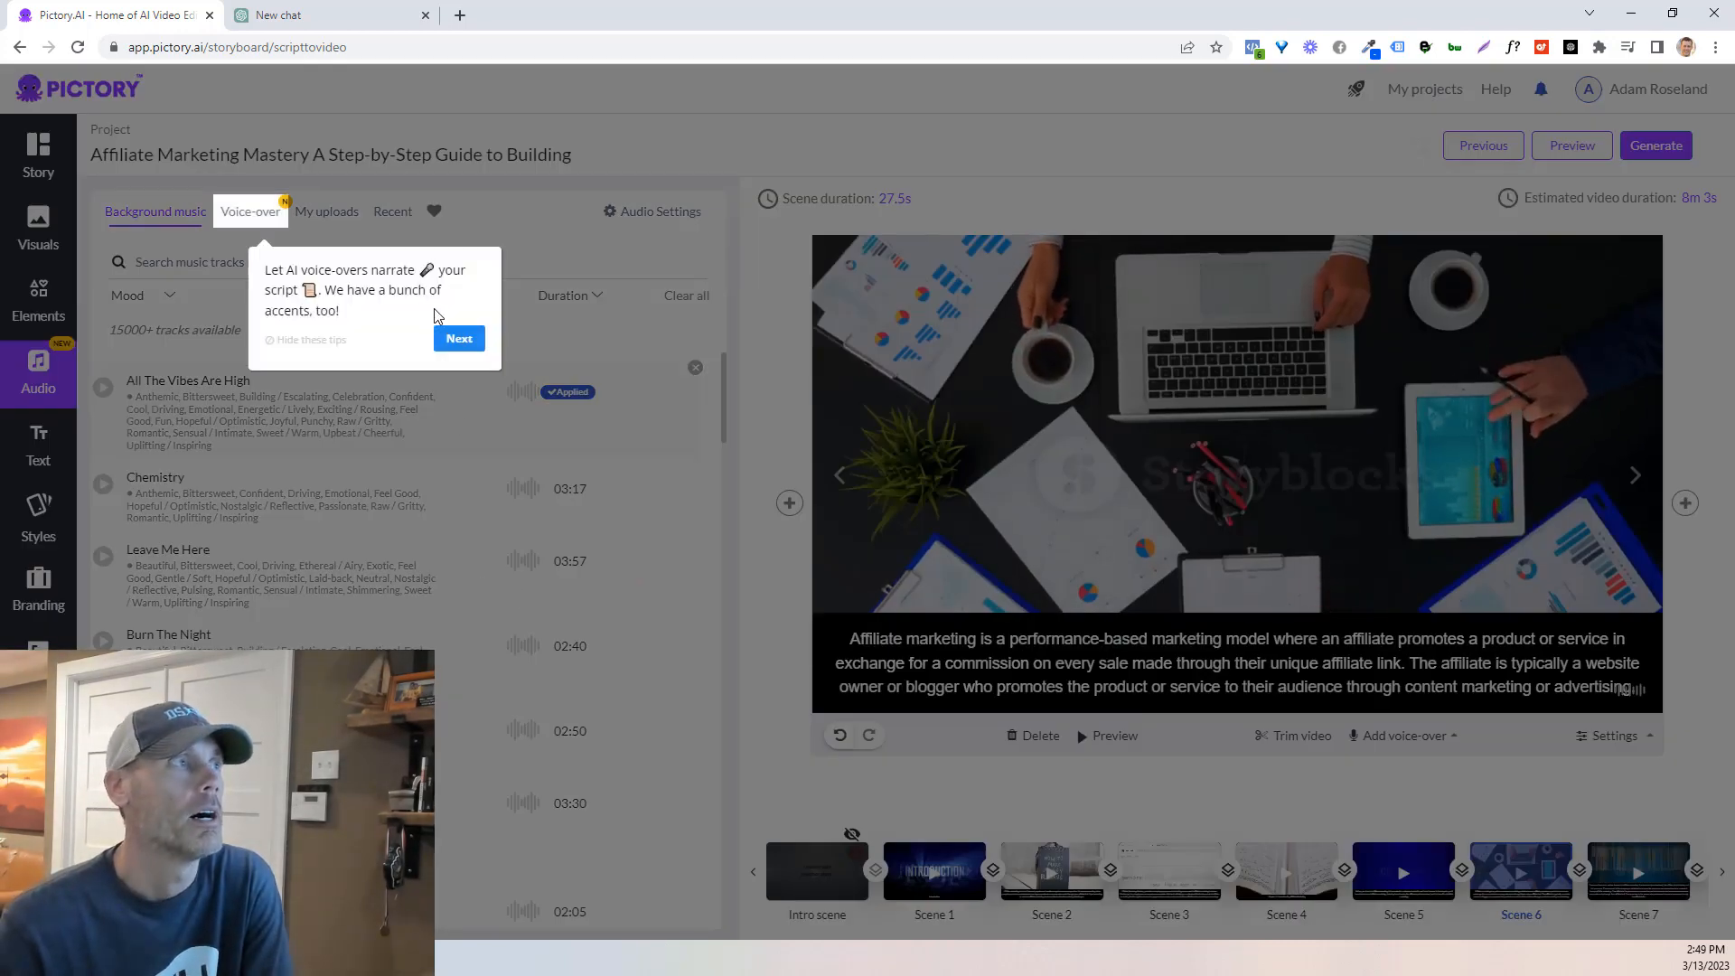
{"action": "left_click", "coordinate": [303, 340]}
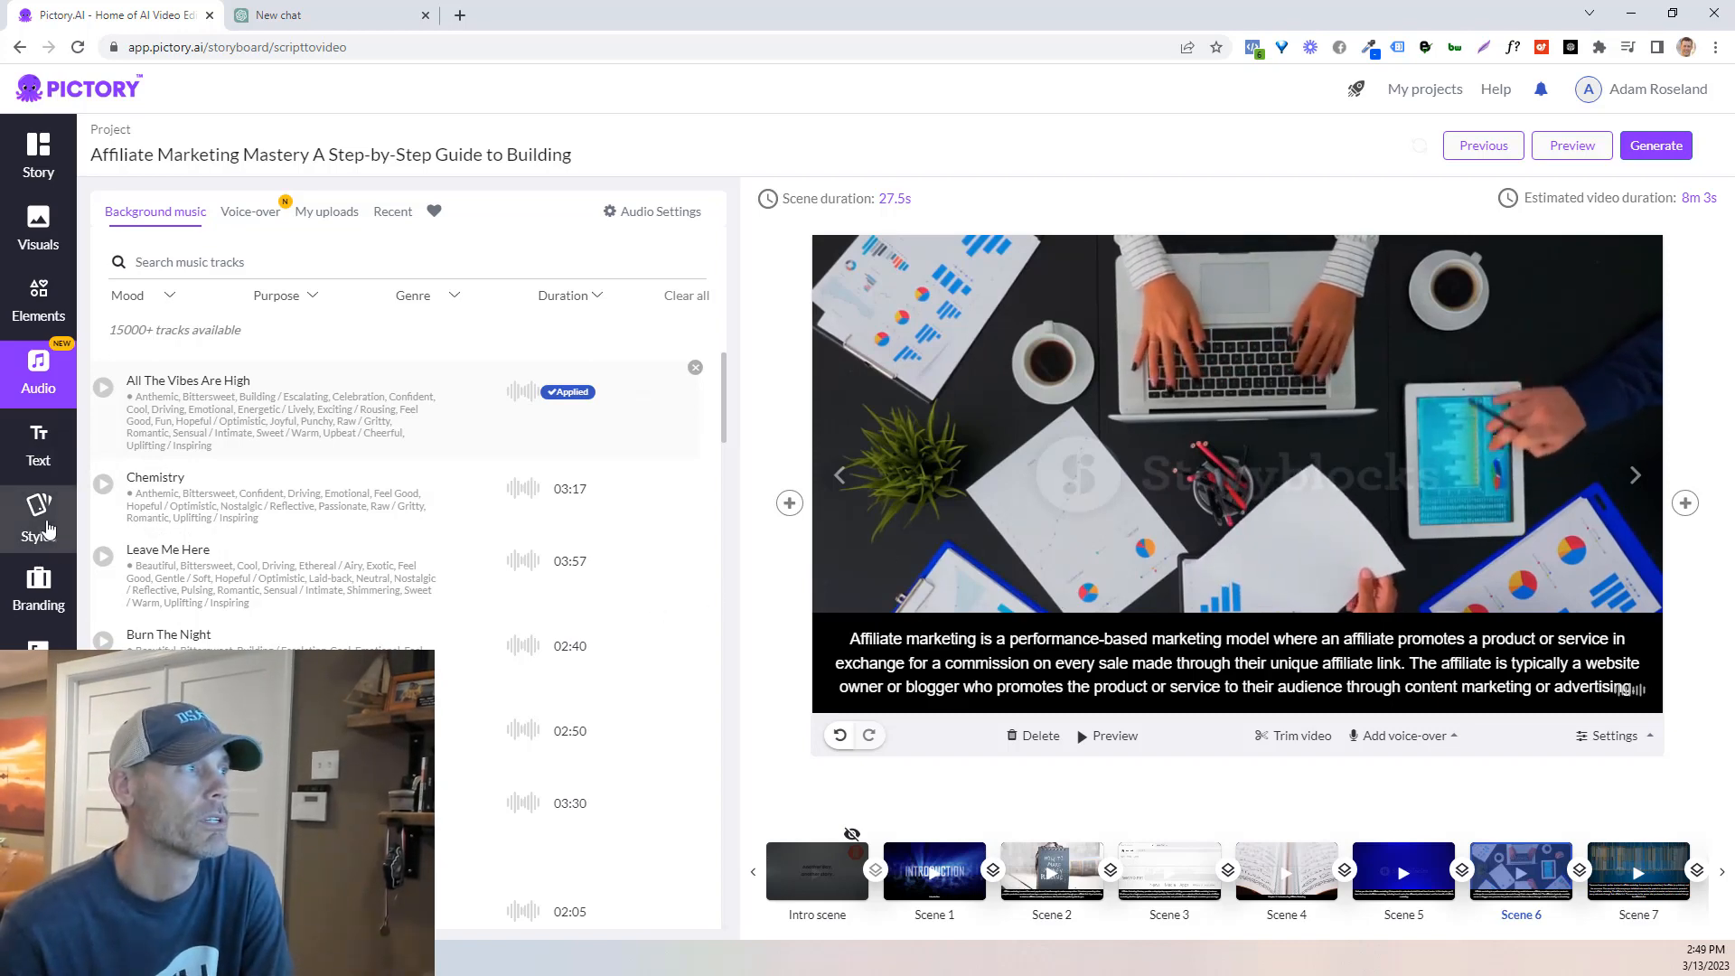
Step: Add a heading text box to Scene 6 and delete it again
{"action": "left_click", "coordinate": [38, 445]}
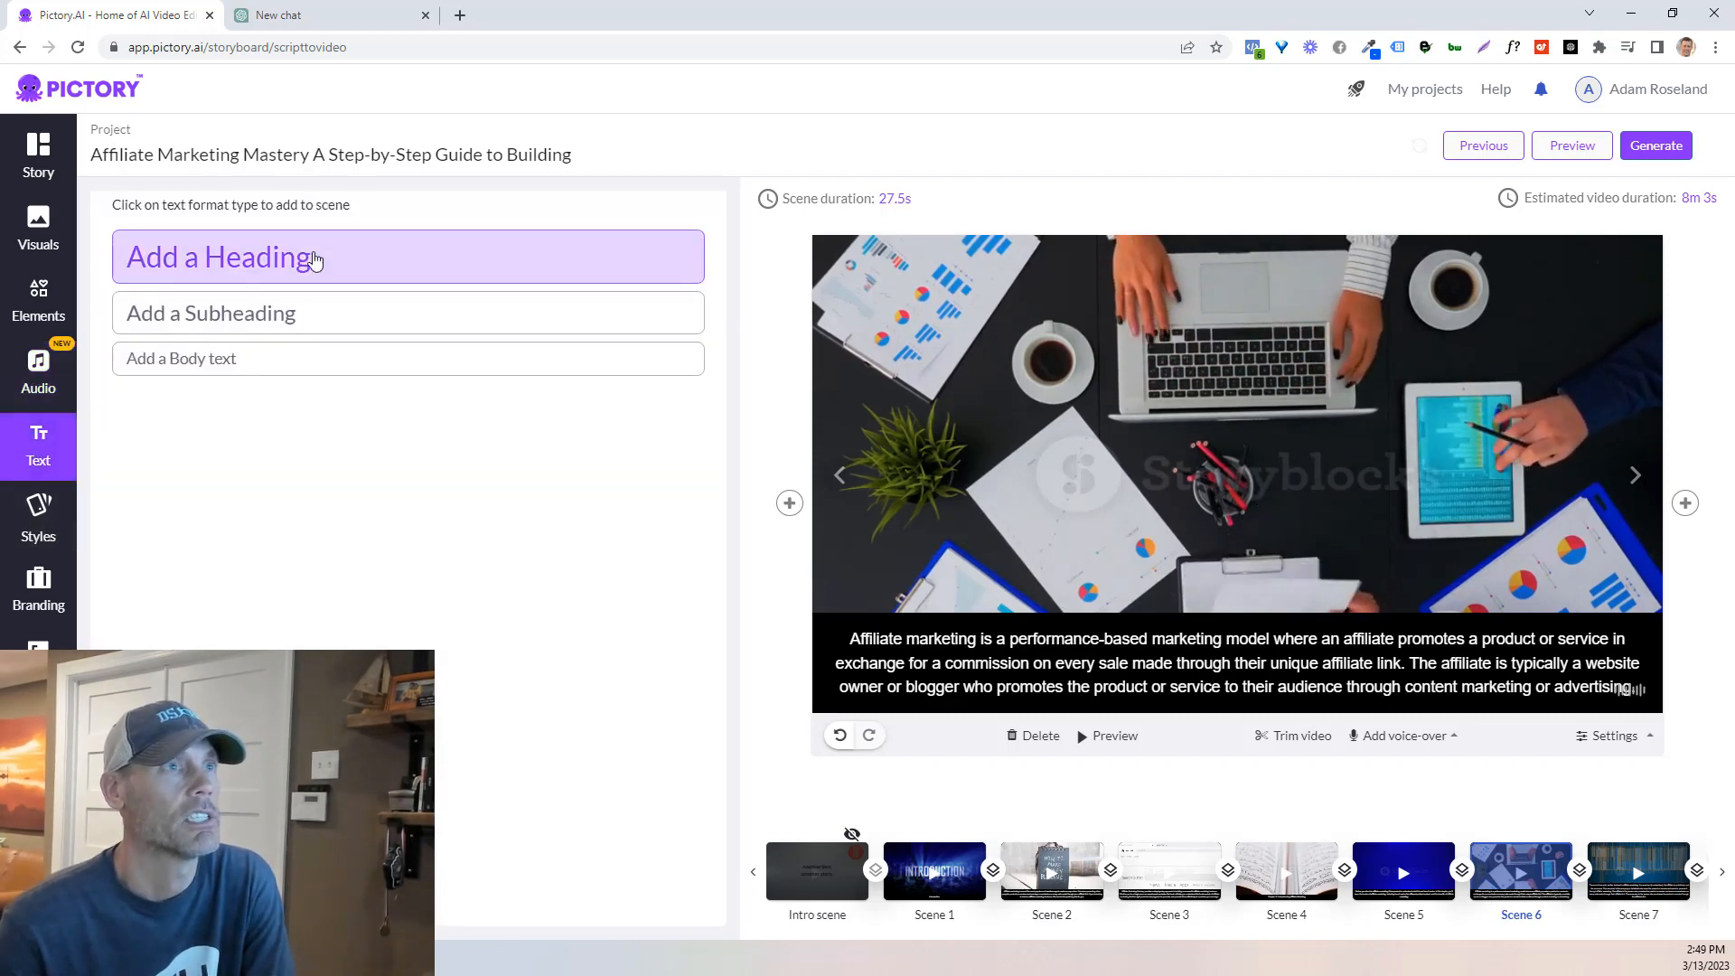
{"action": "left_click", "coordinate": [317, 259]}
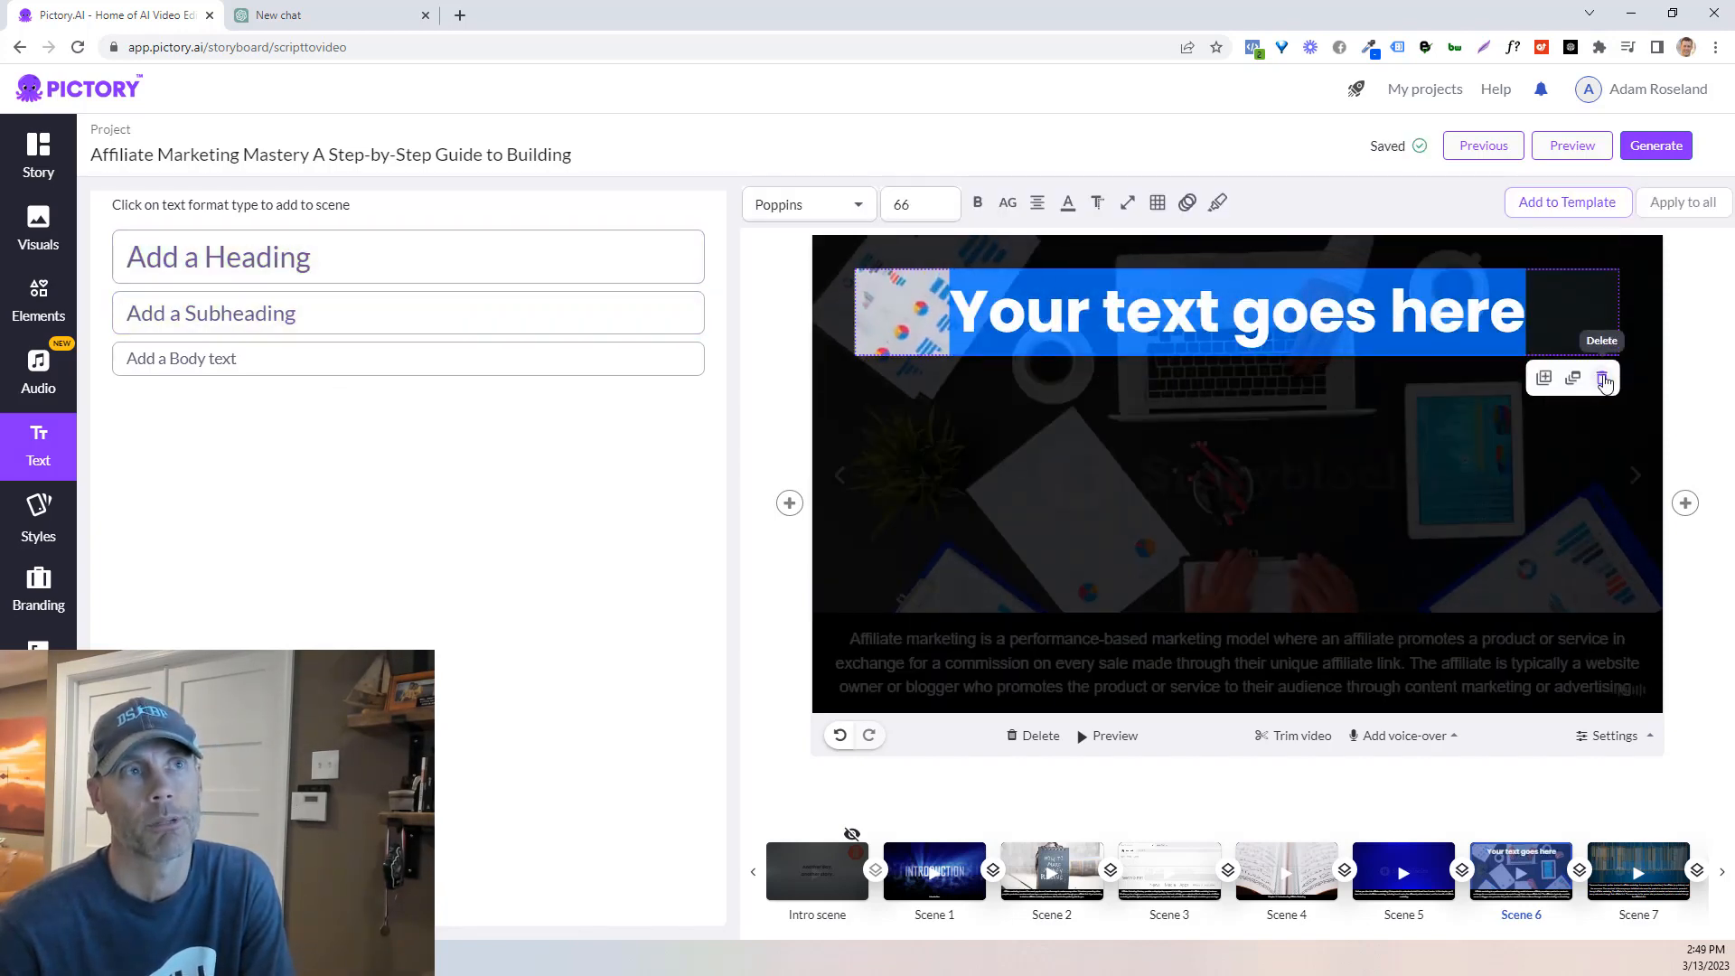
{"action": "left_click", "coordinate": [1604, 380]}
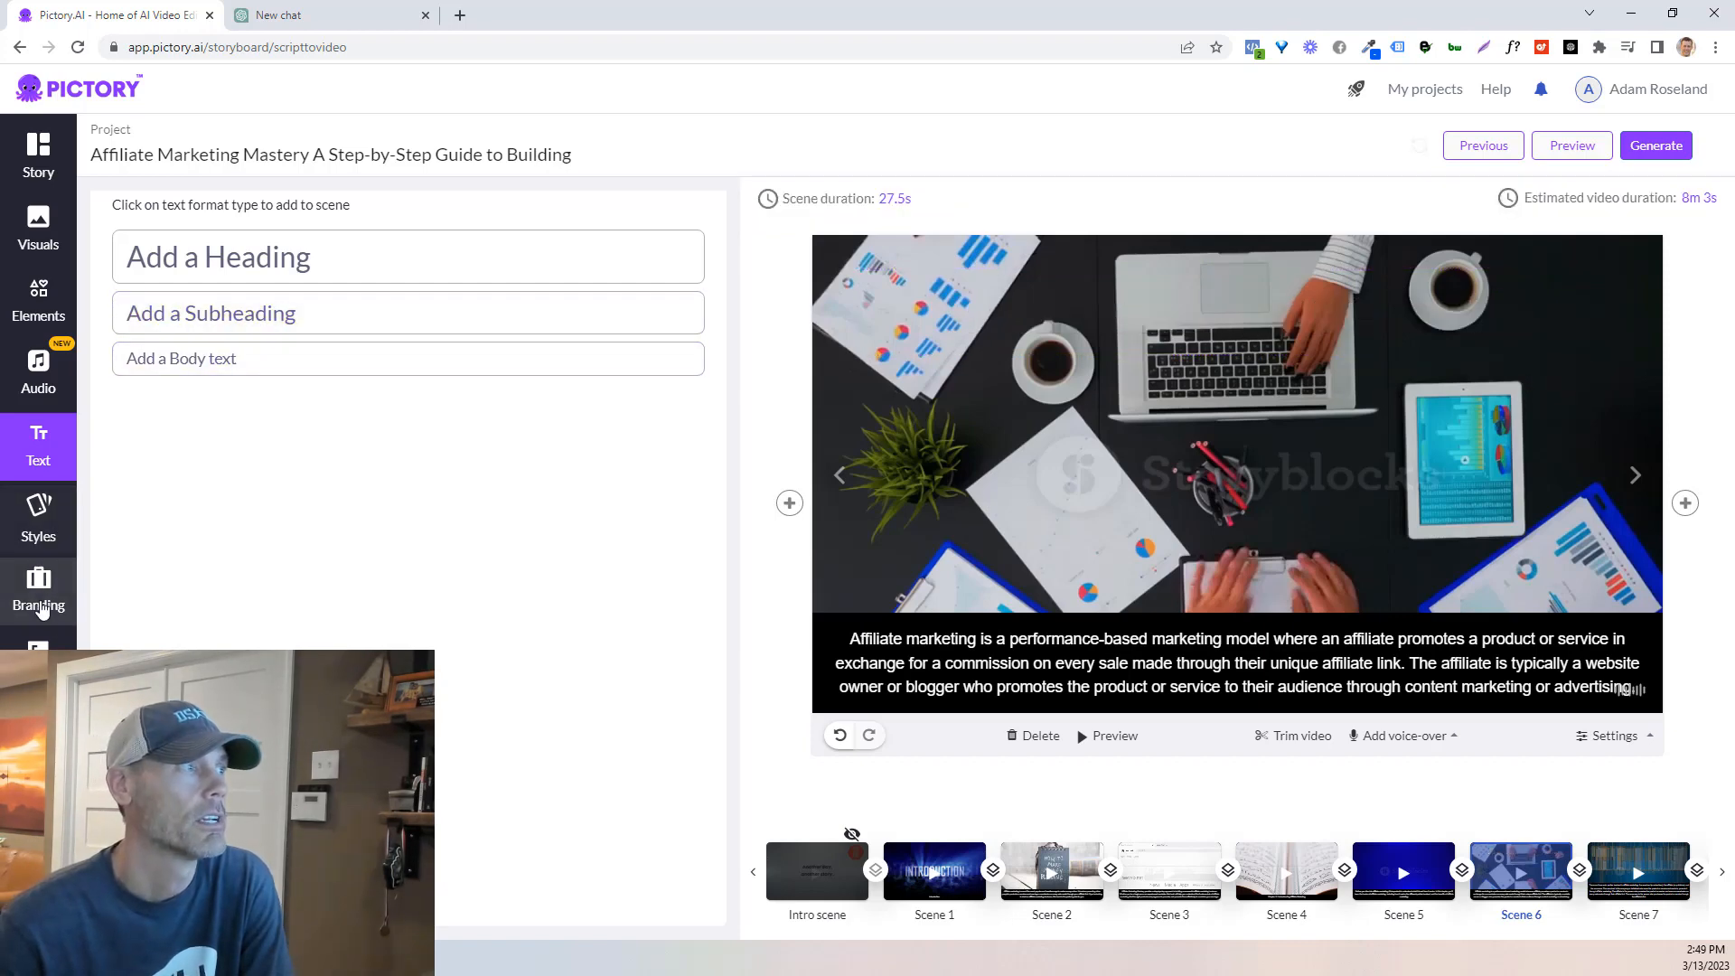
Step: Look through the template styles, the styles library and the personal styles of the Caption subtitles template
{"action": "left_click", "coordinate": [38, 520]}
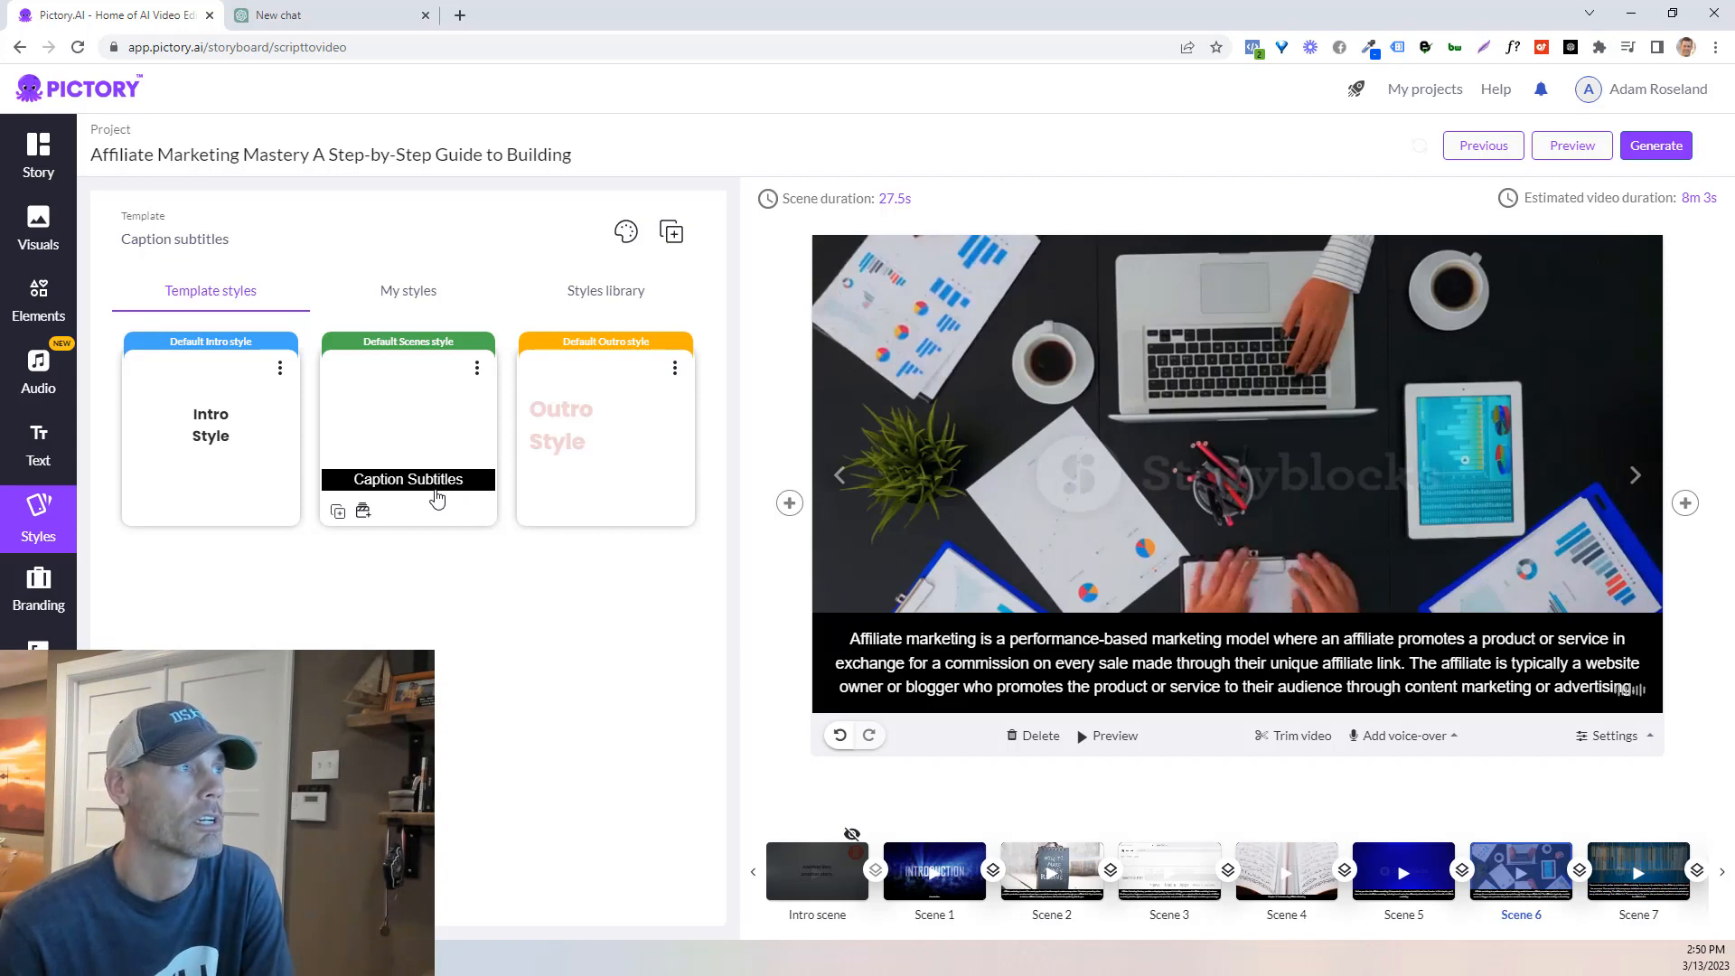
{"action": "left_click", "coordinate": [409, 296]}
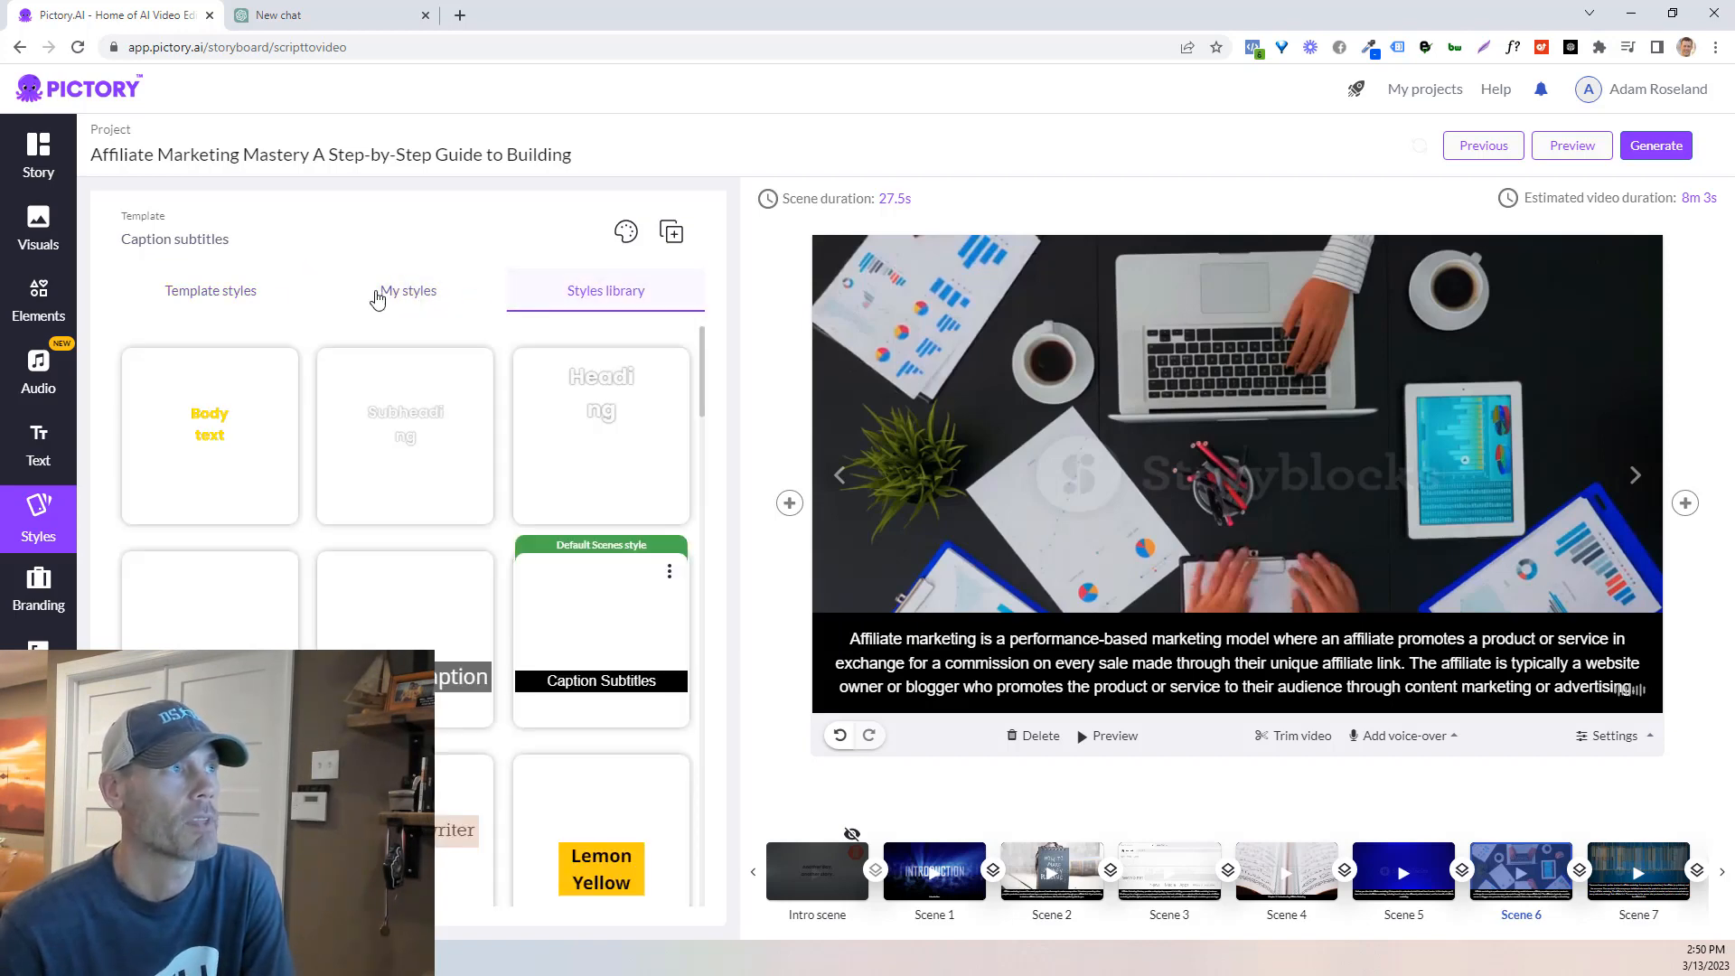
{"action": "left_click", "coordinate": [399, 296]}
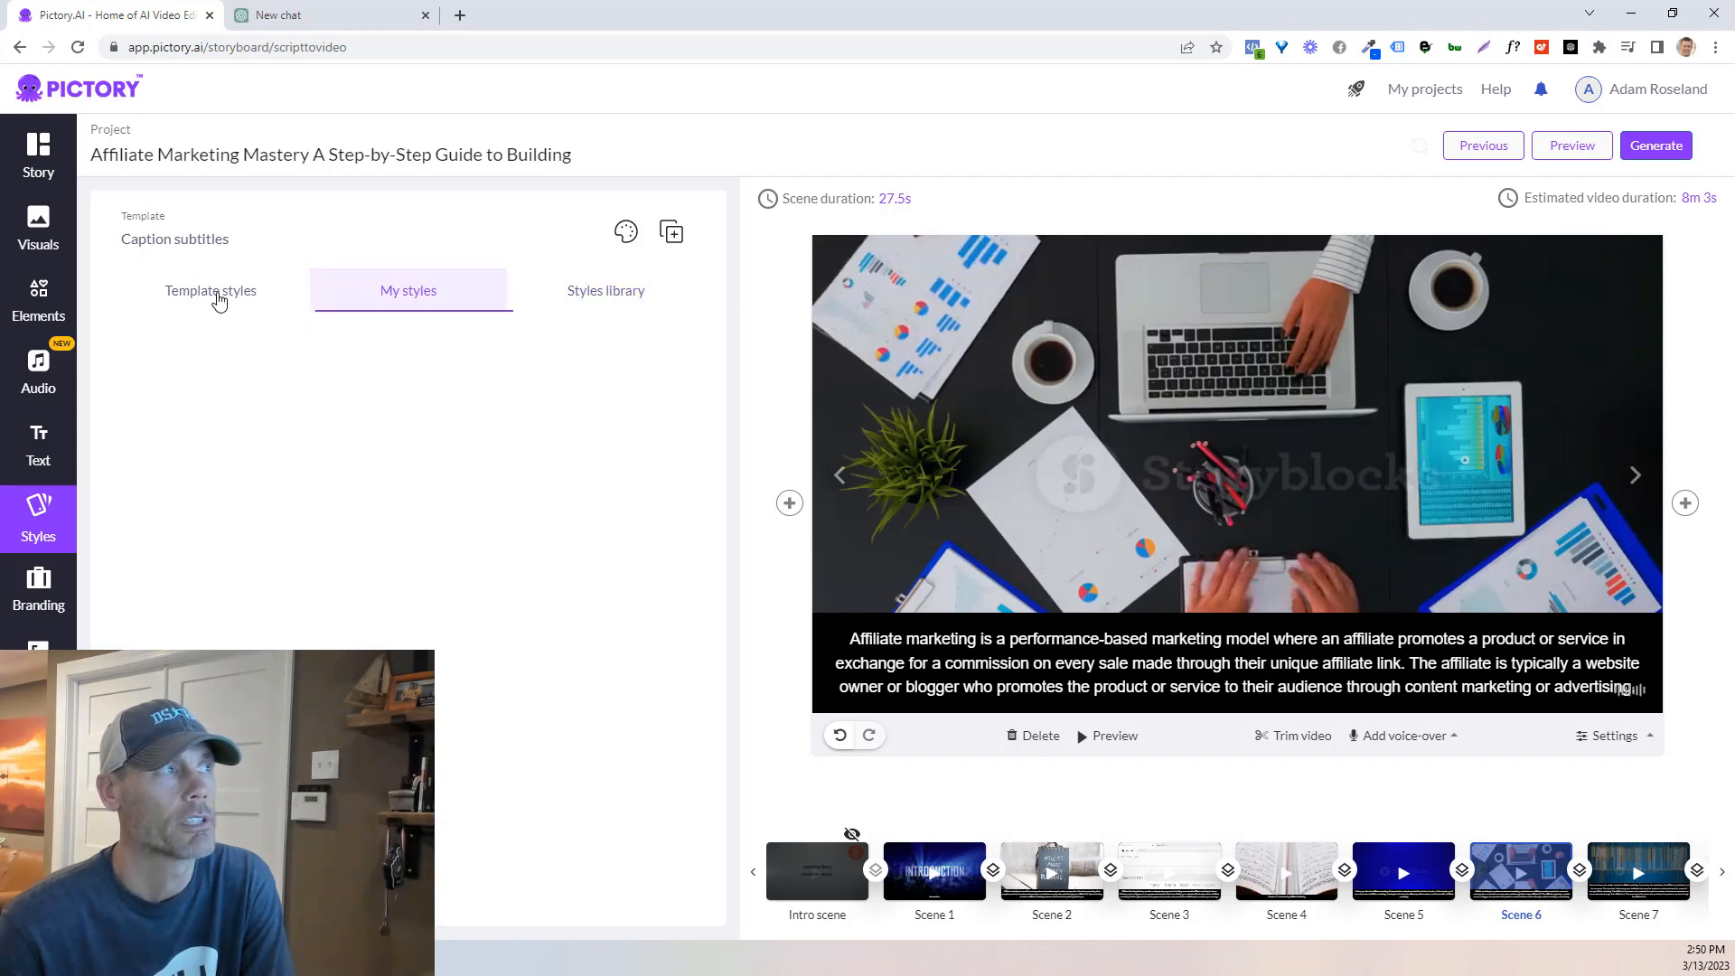
{"action": "left_click", "coordinate": [217, 294]}
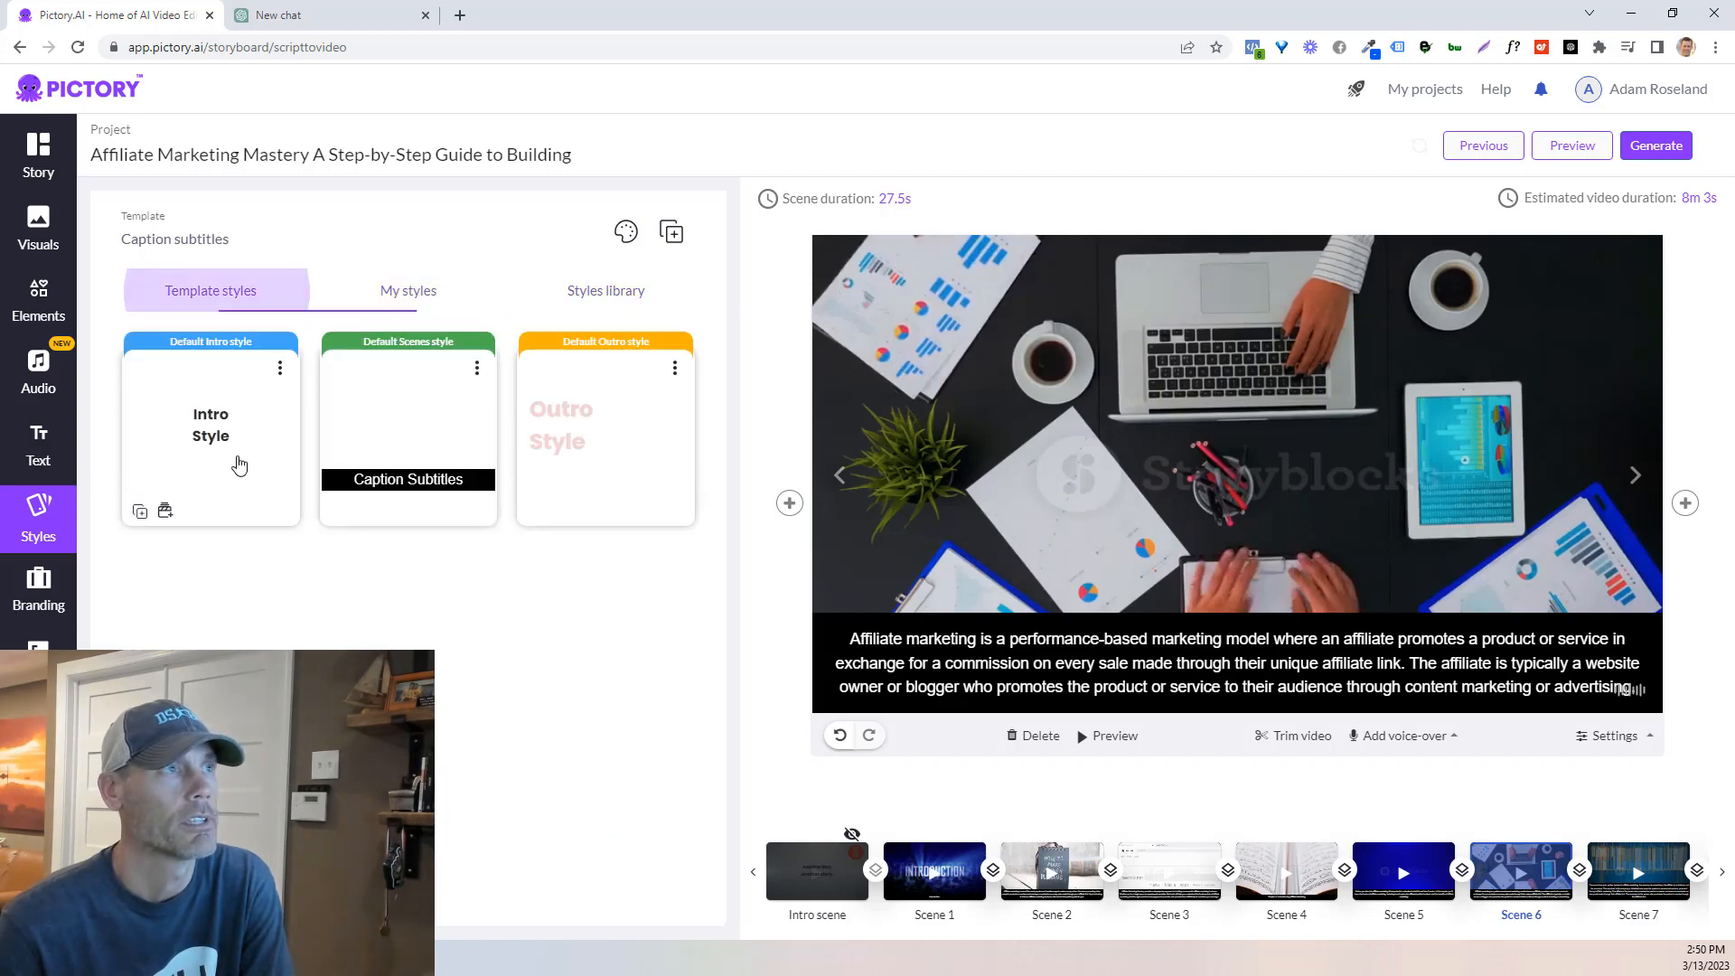
Step: Open the branding settings, enable the intro scene and disable it again
{"action": "left_click", "coordinate": [38, 592]}
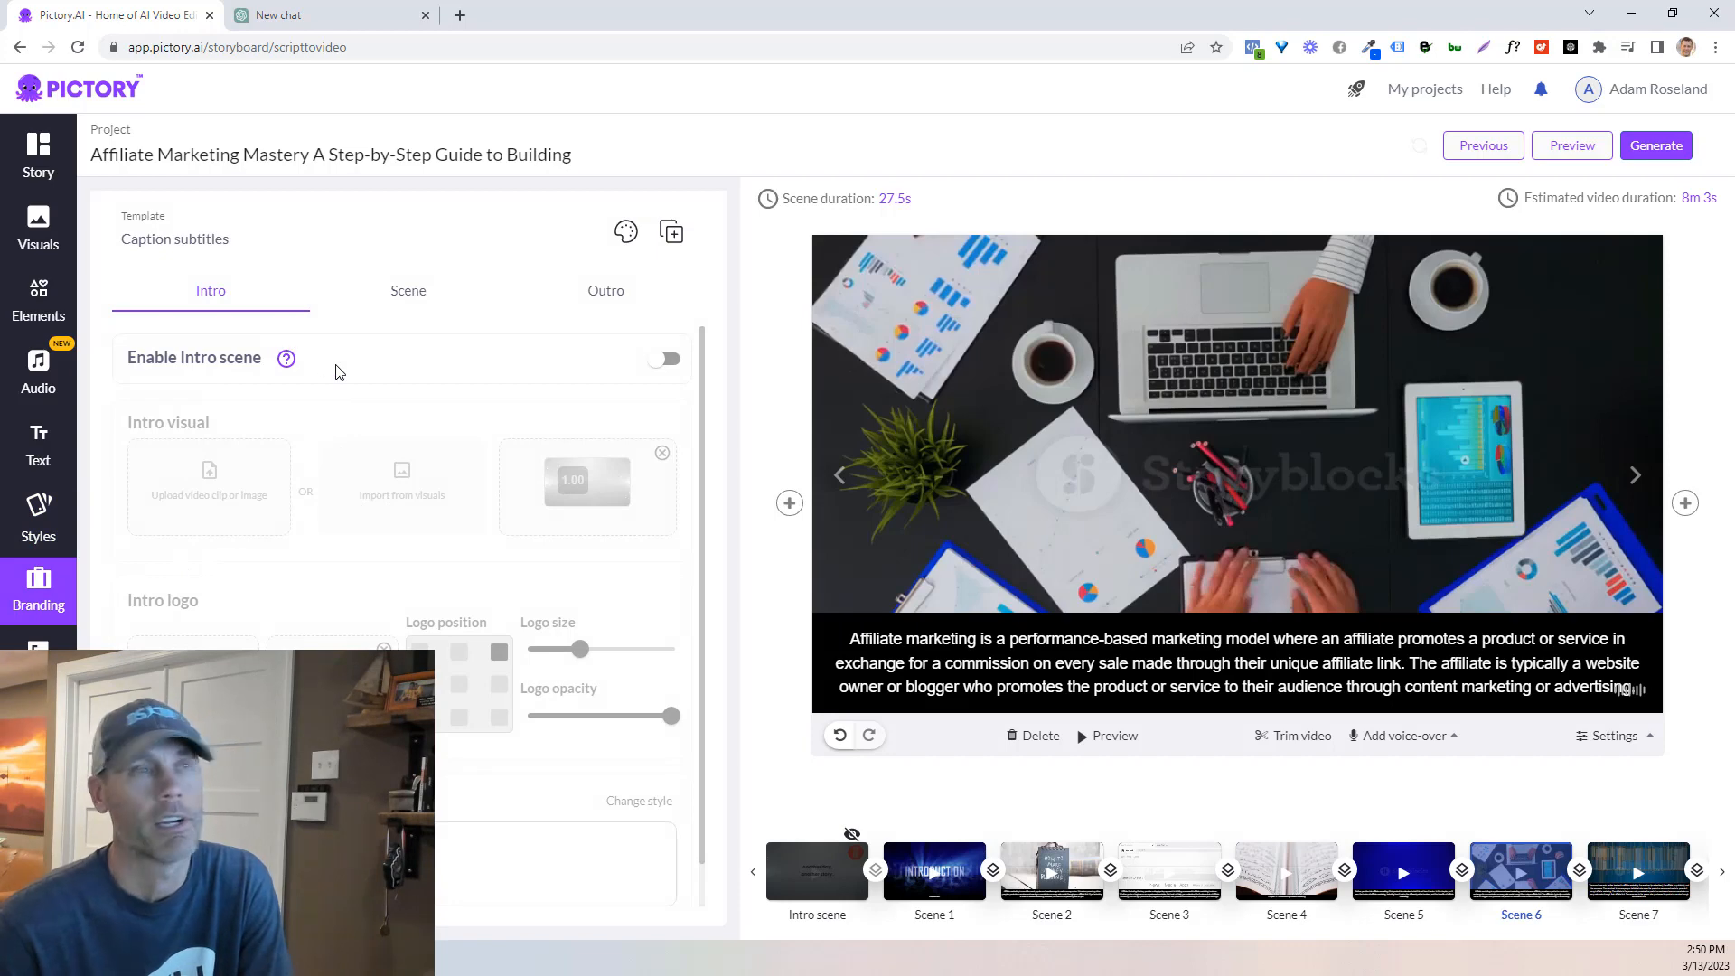
{"action": "left_click", "coordinate": [852, 833]}
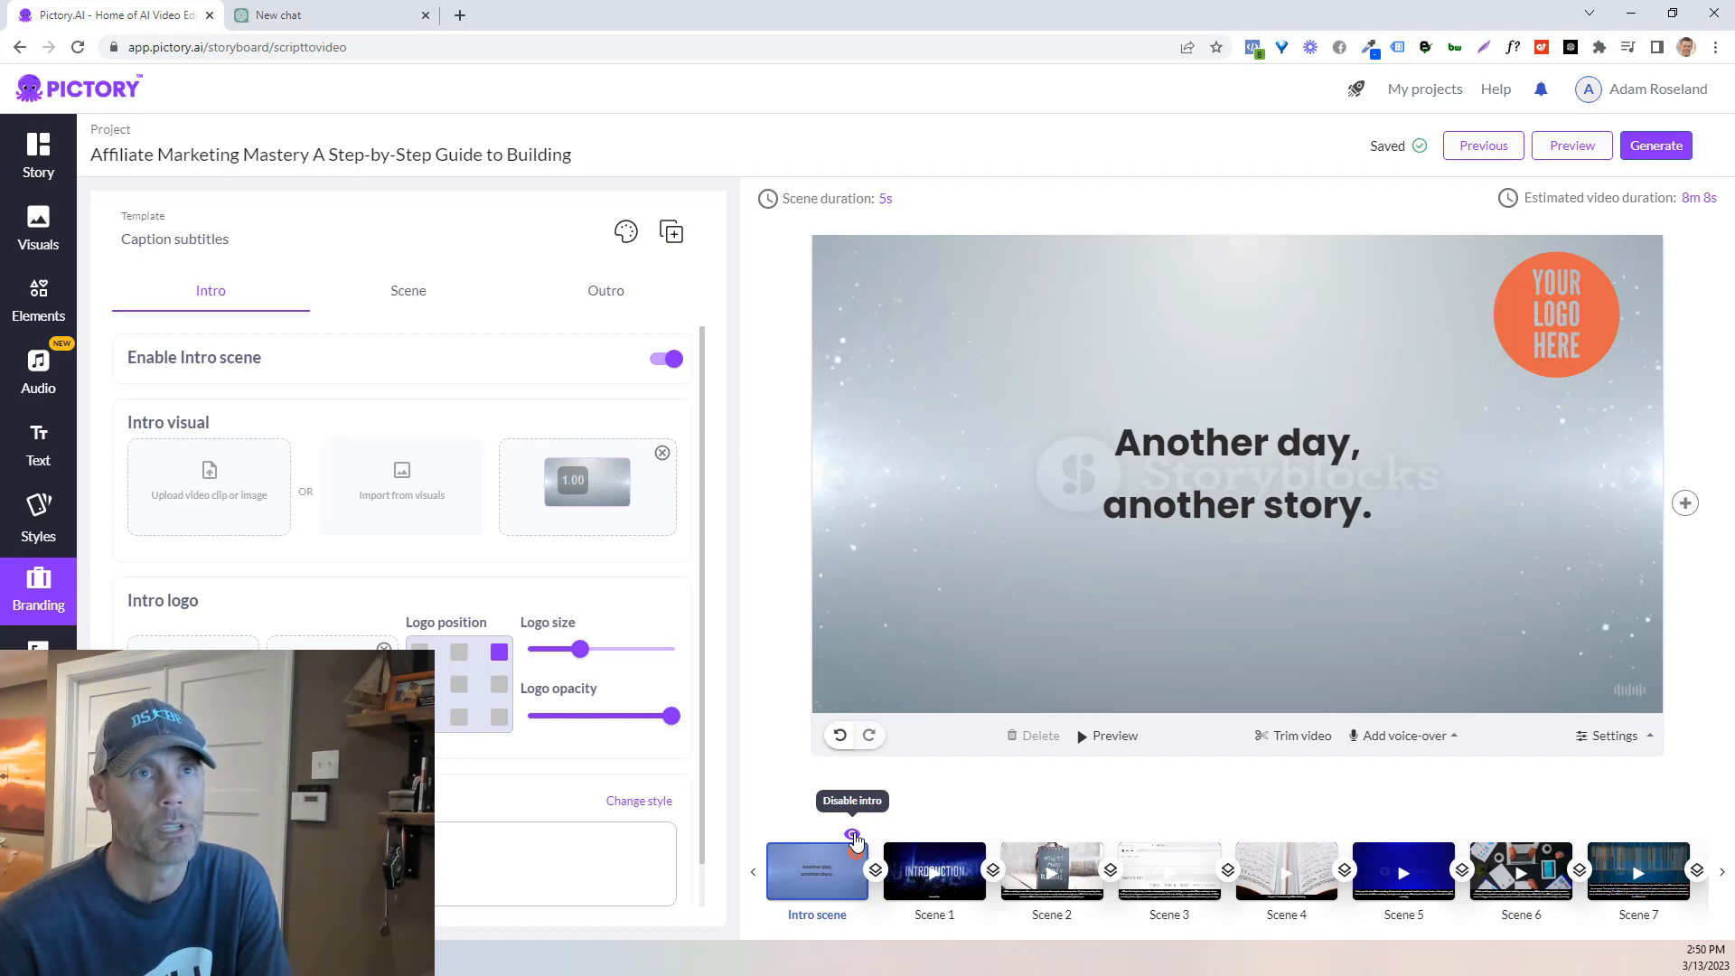
{"action": "left_click", "coordinate": [852, 834]}
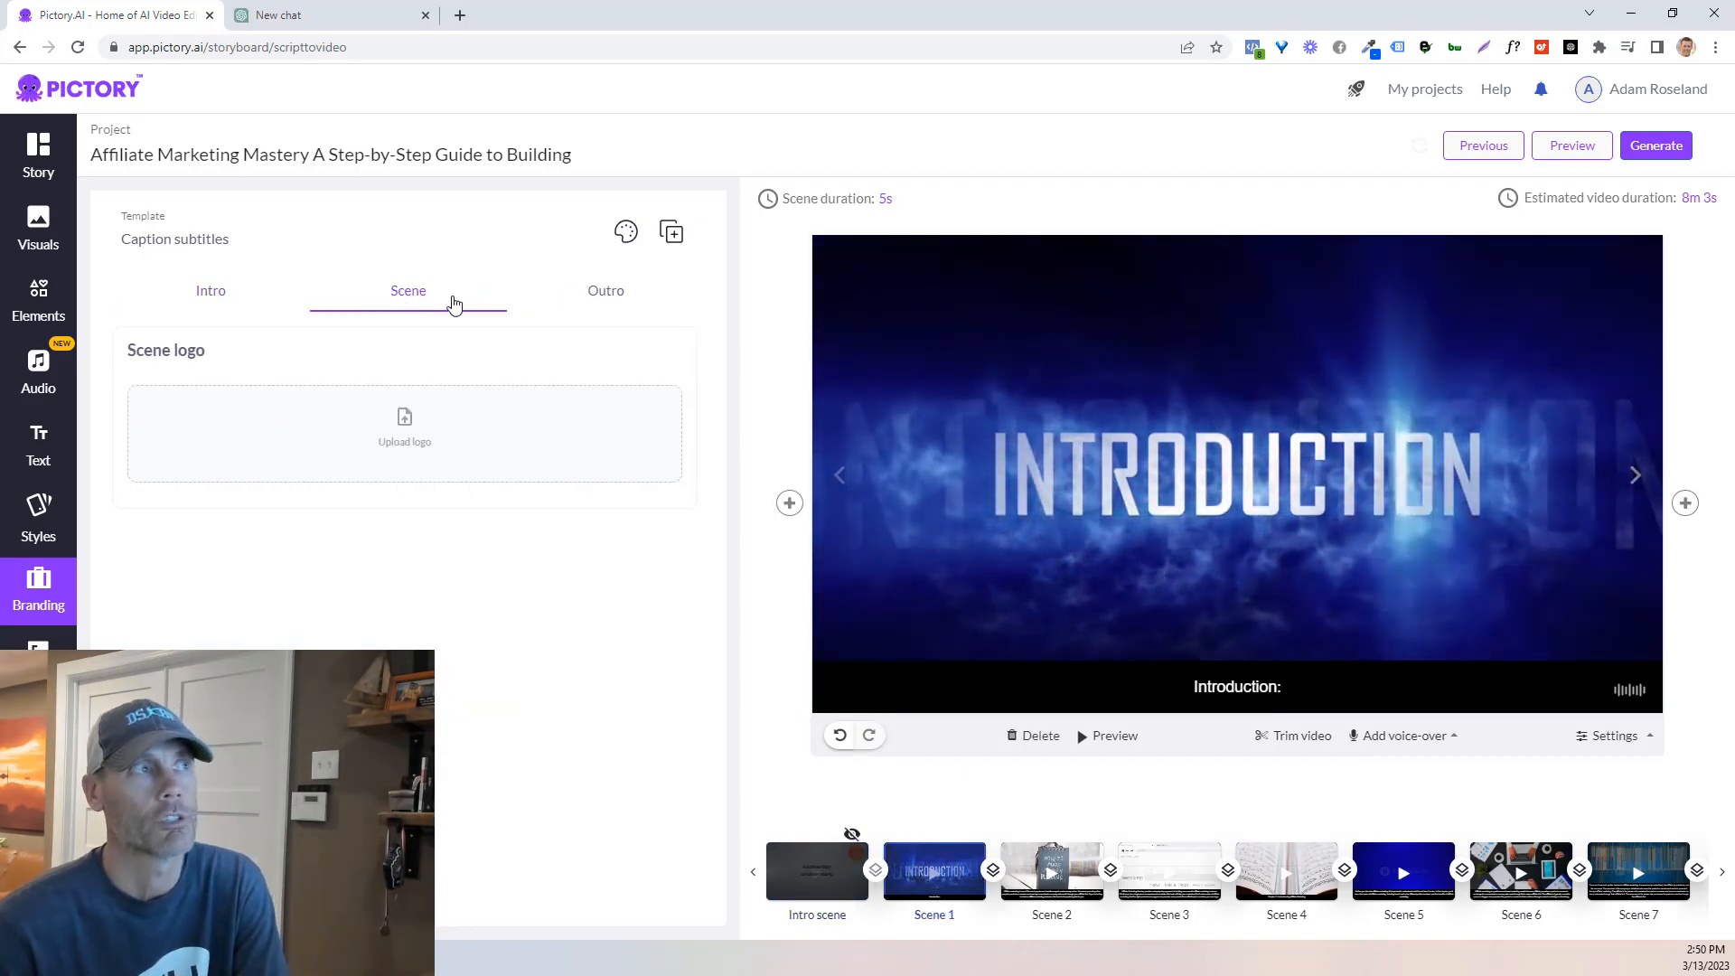
Step: Examine the outro branding options and the video's resolution and aspect ratio settings
{"action": "left_click", "coordinate": [588, 305]}
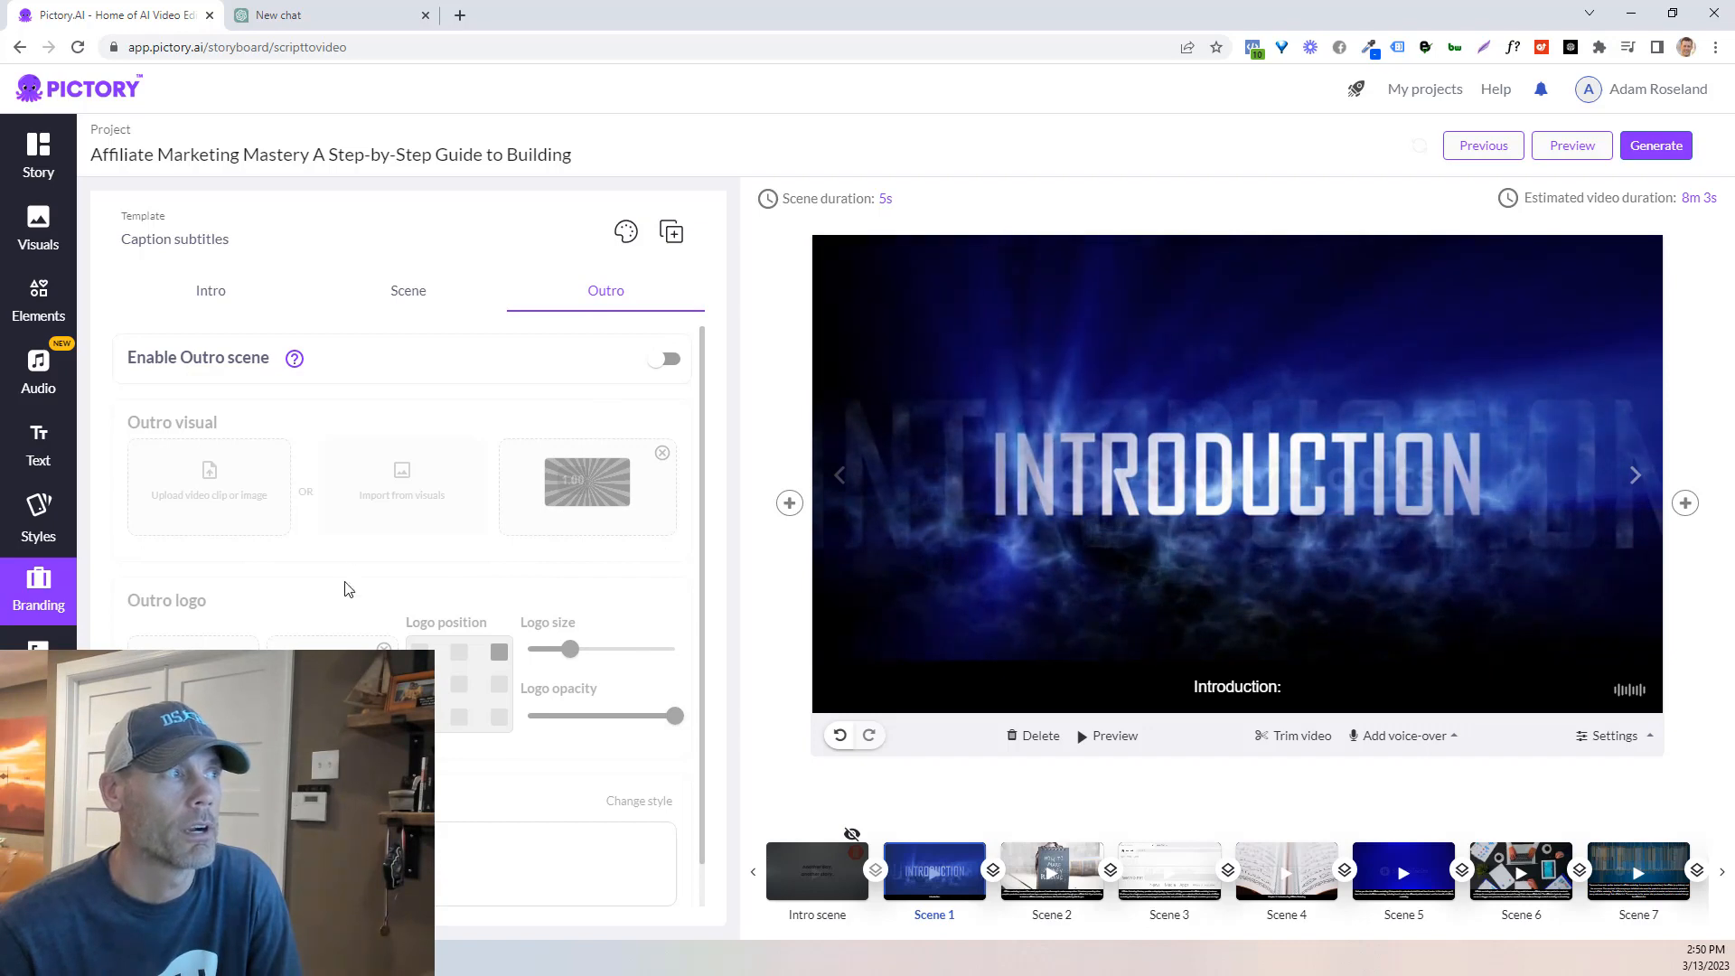
{"action": "scroll", "coordinate": [454, 750], "scroll_direction": "down", "scroll_amount": 1}
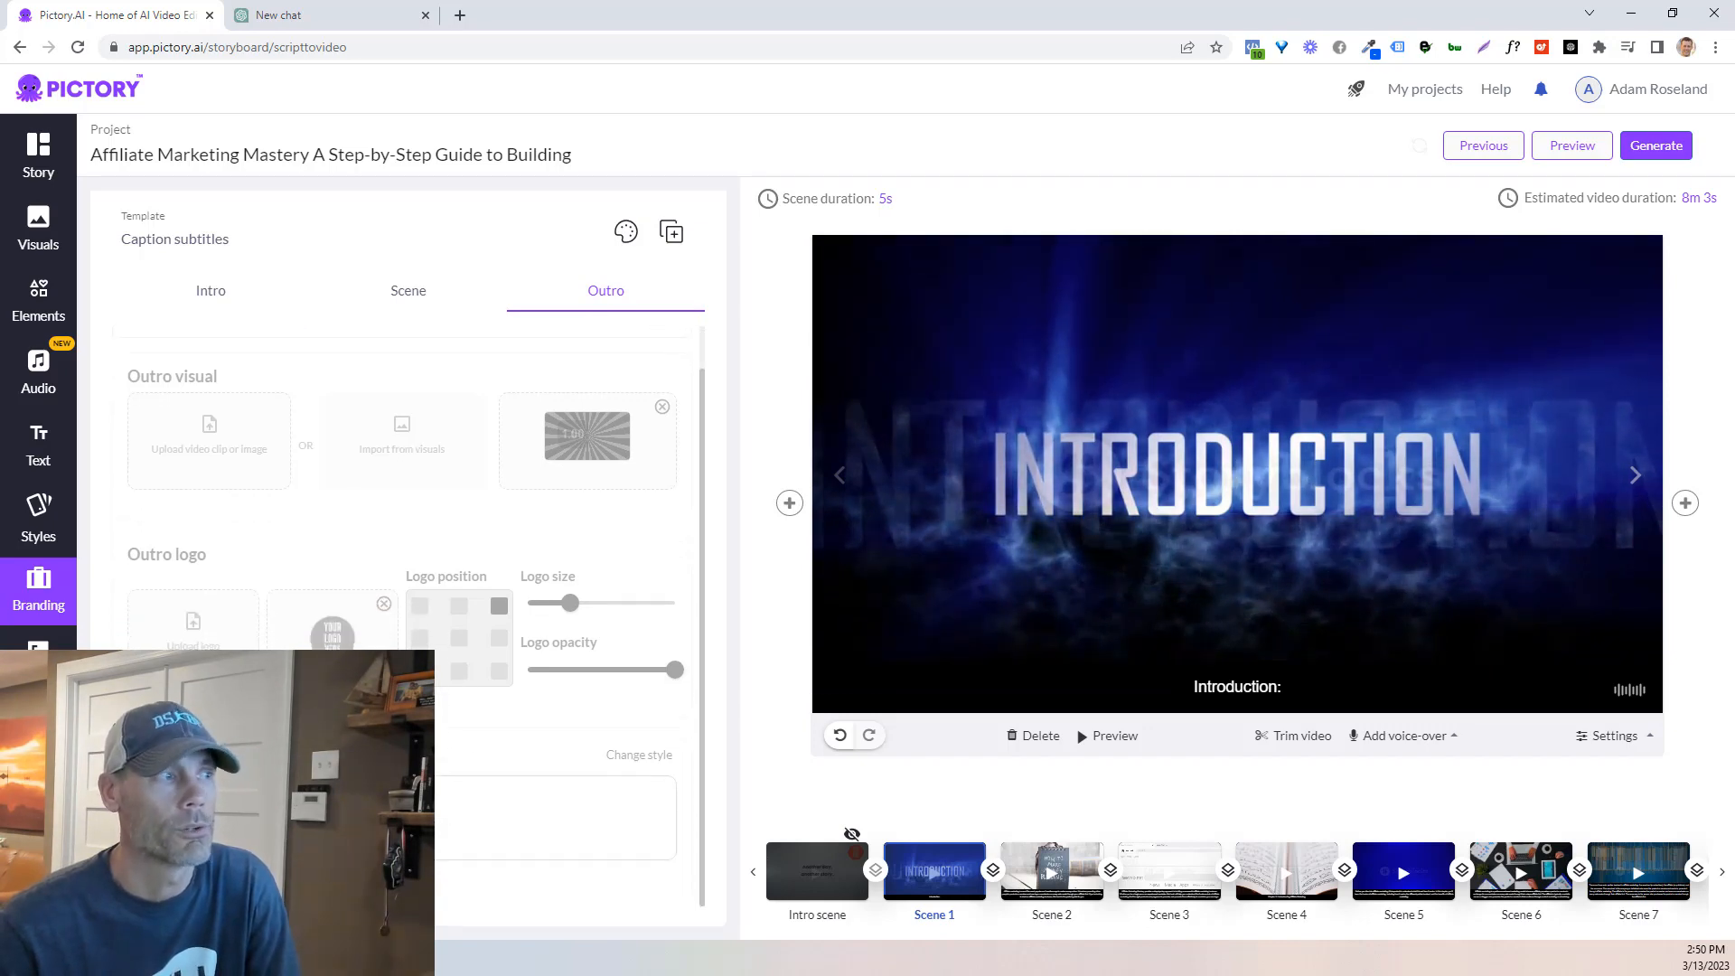
{"action": "scroll", "coordinate": [553, 652], "scroll_direction": "up", "scroll_amount": 1}
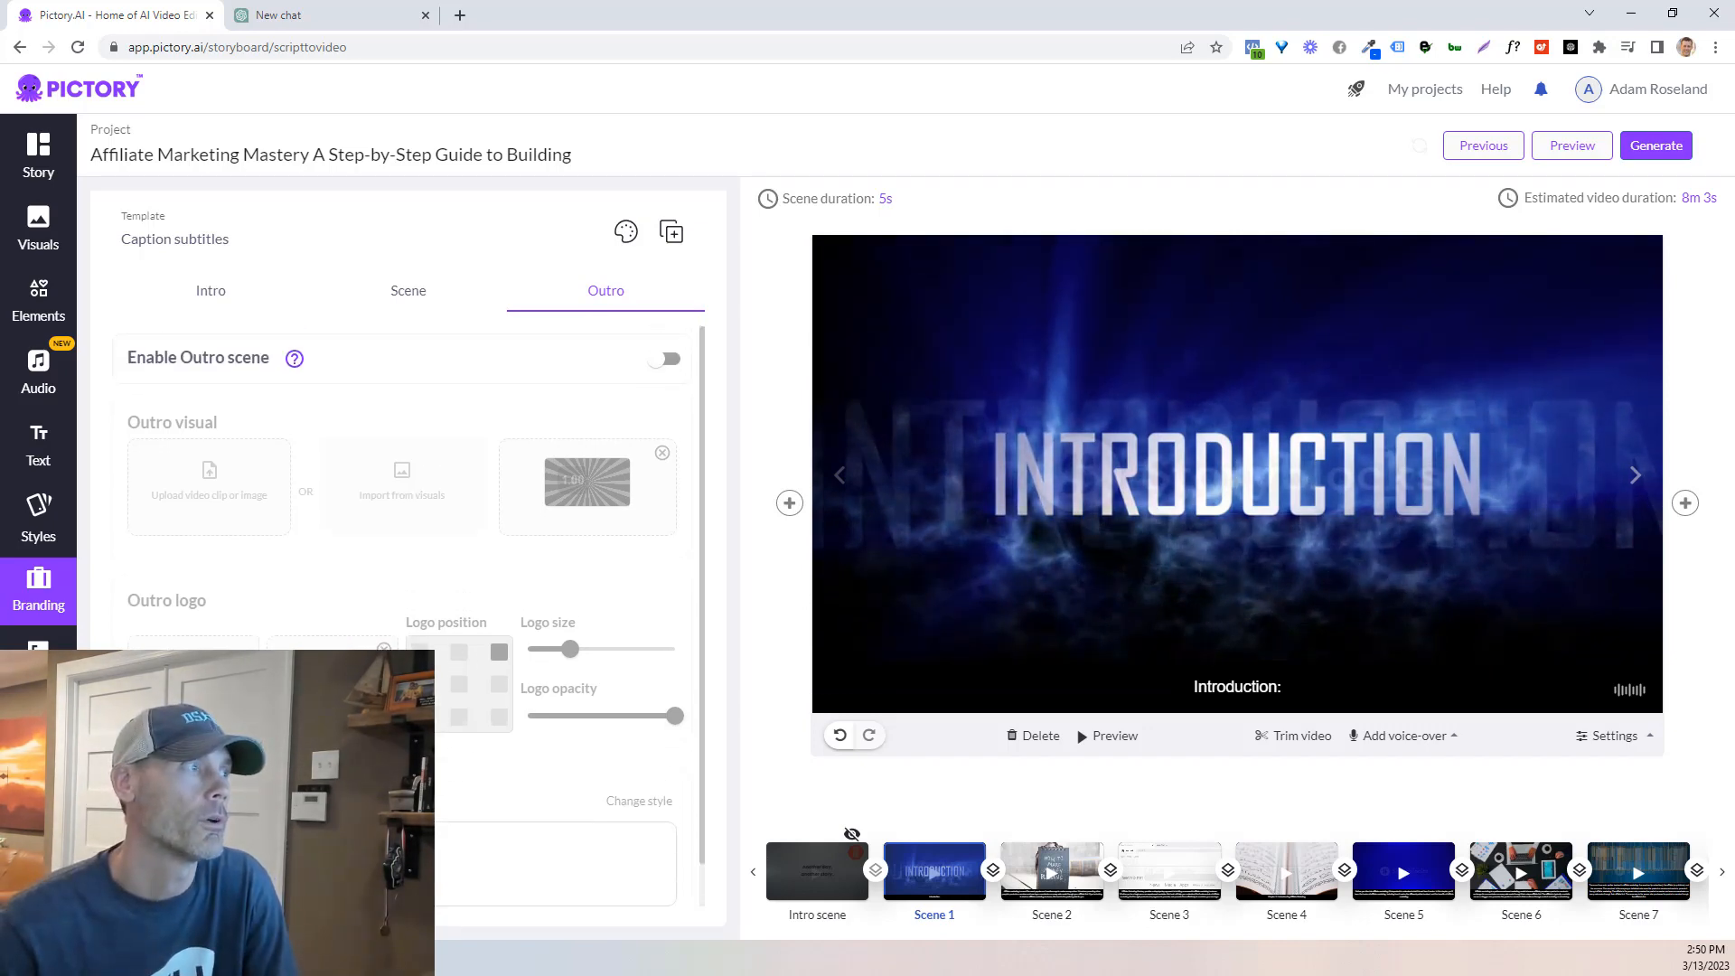
{"action": "left_click", "coordinate": [38, 666]}
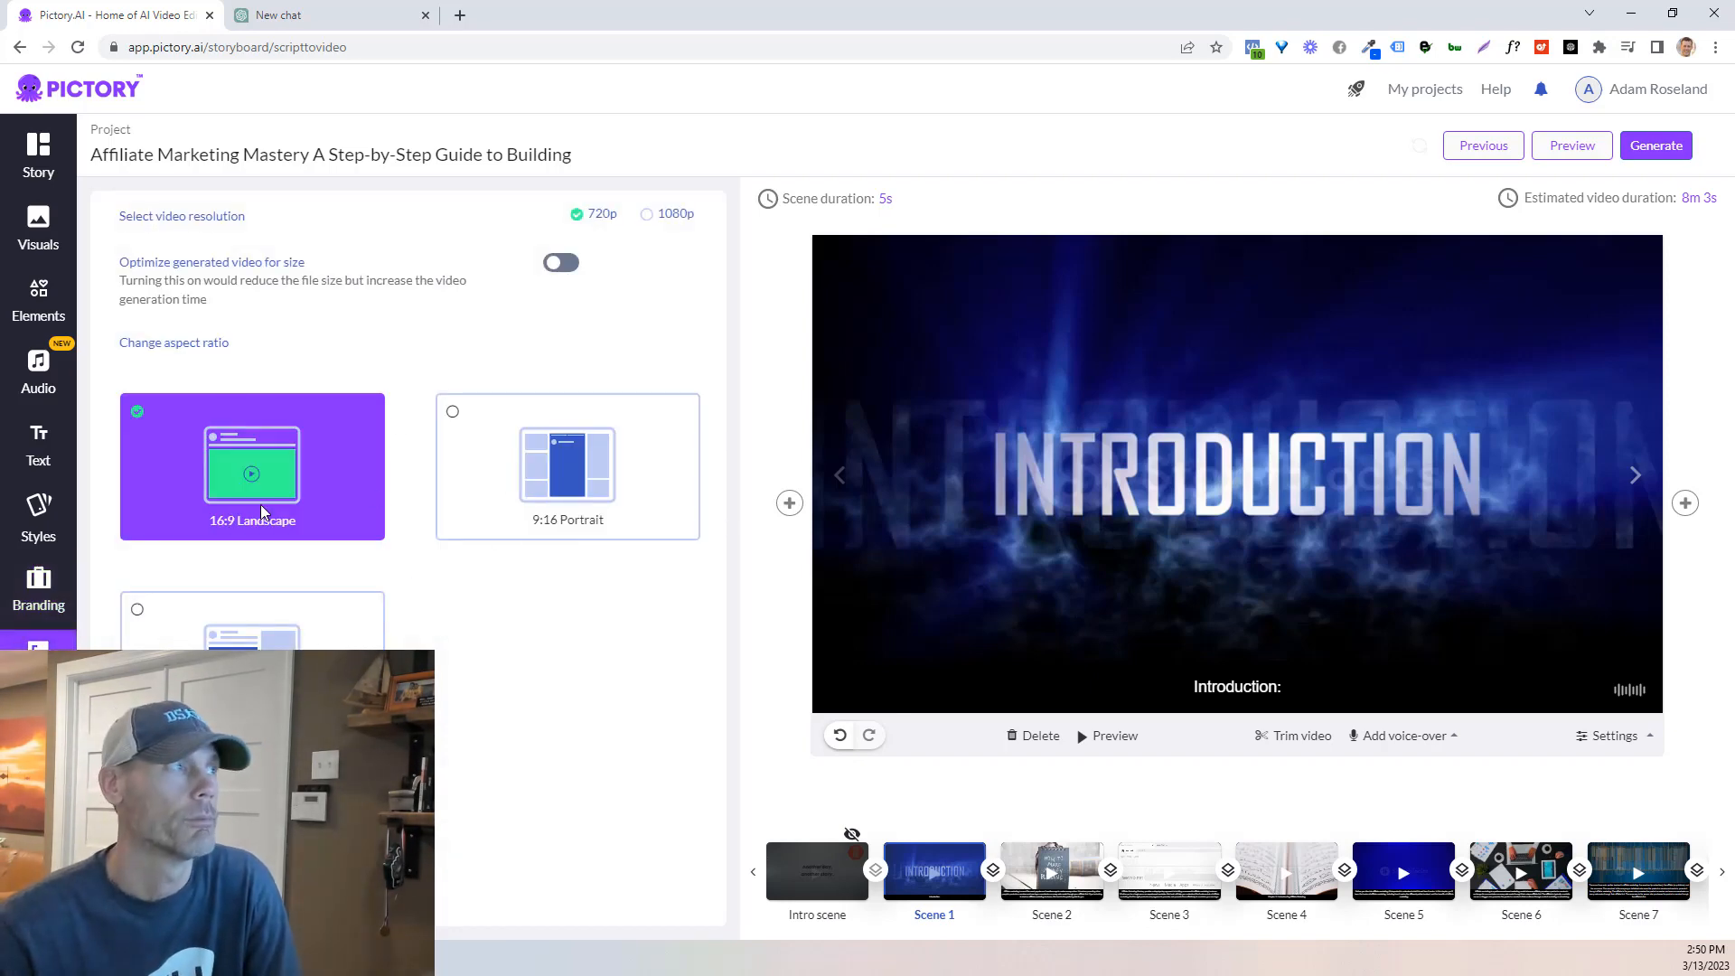
Step: Return to the story text and review the visuals and captions of Scenes 5, 7, 9, 12 and 11
{"action": "left_click", "coordinate": [25, 150]}
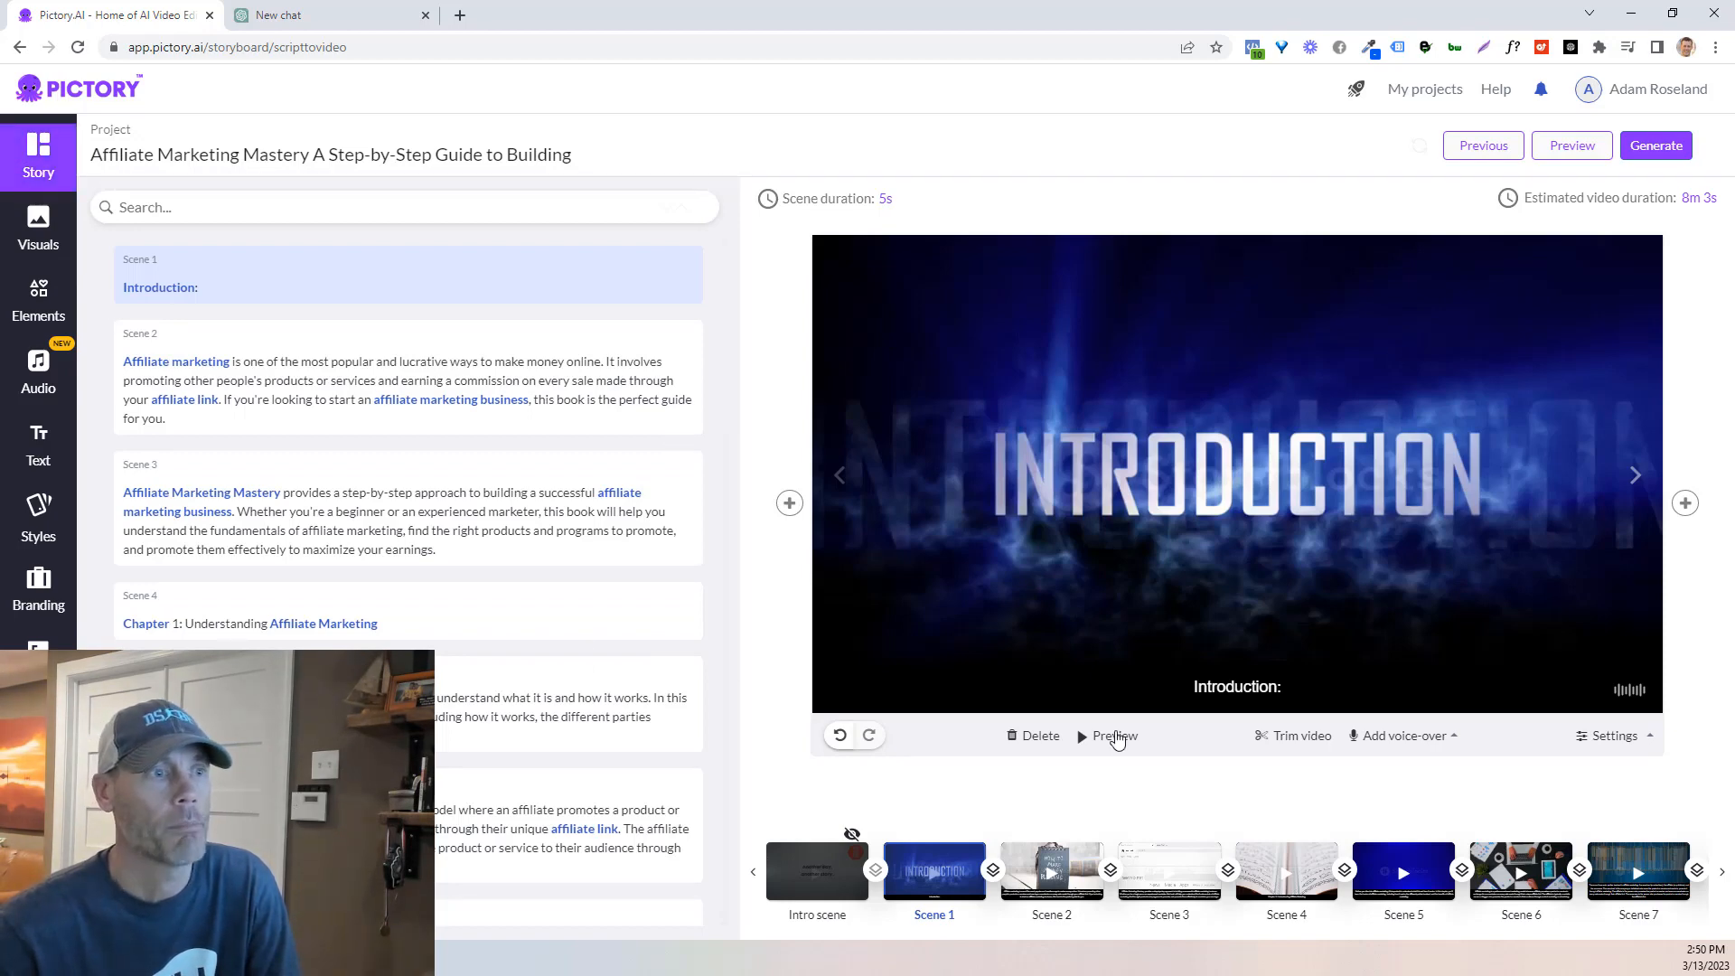
{"action": "left_click", "coordinate": [1382, 865]}
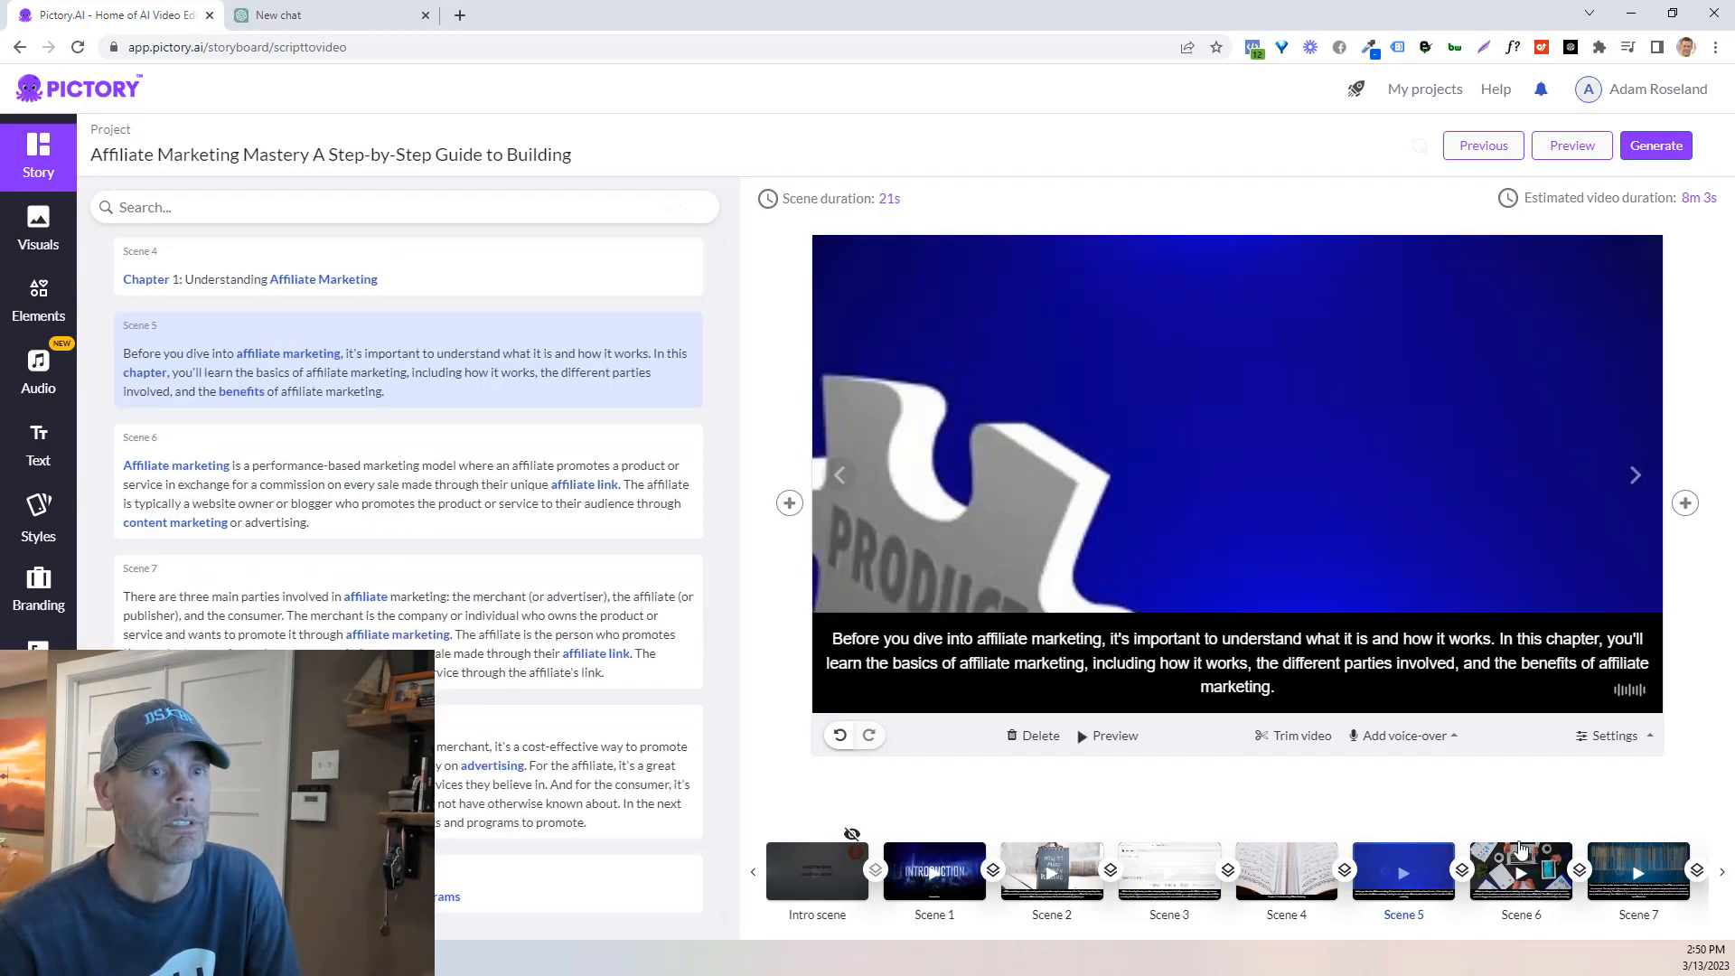
{"action": "left_click", "coordinate": [1640, 863]}
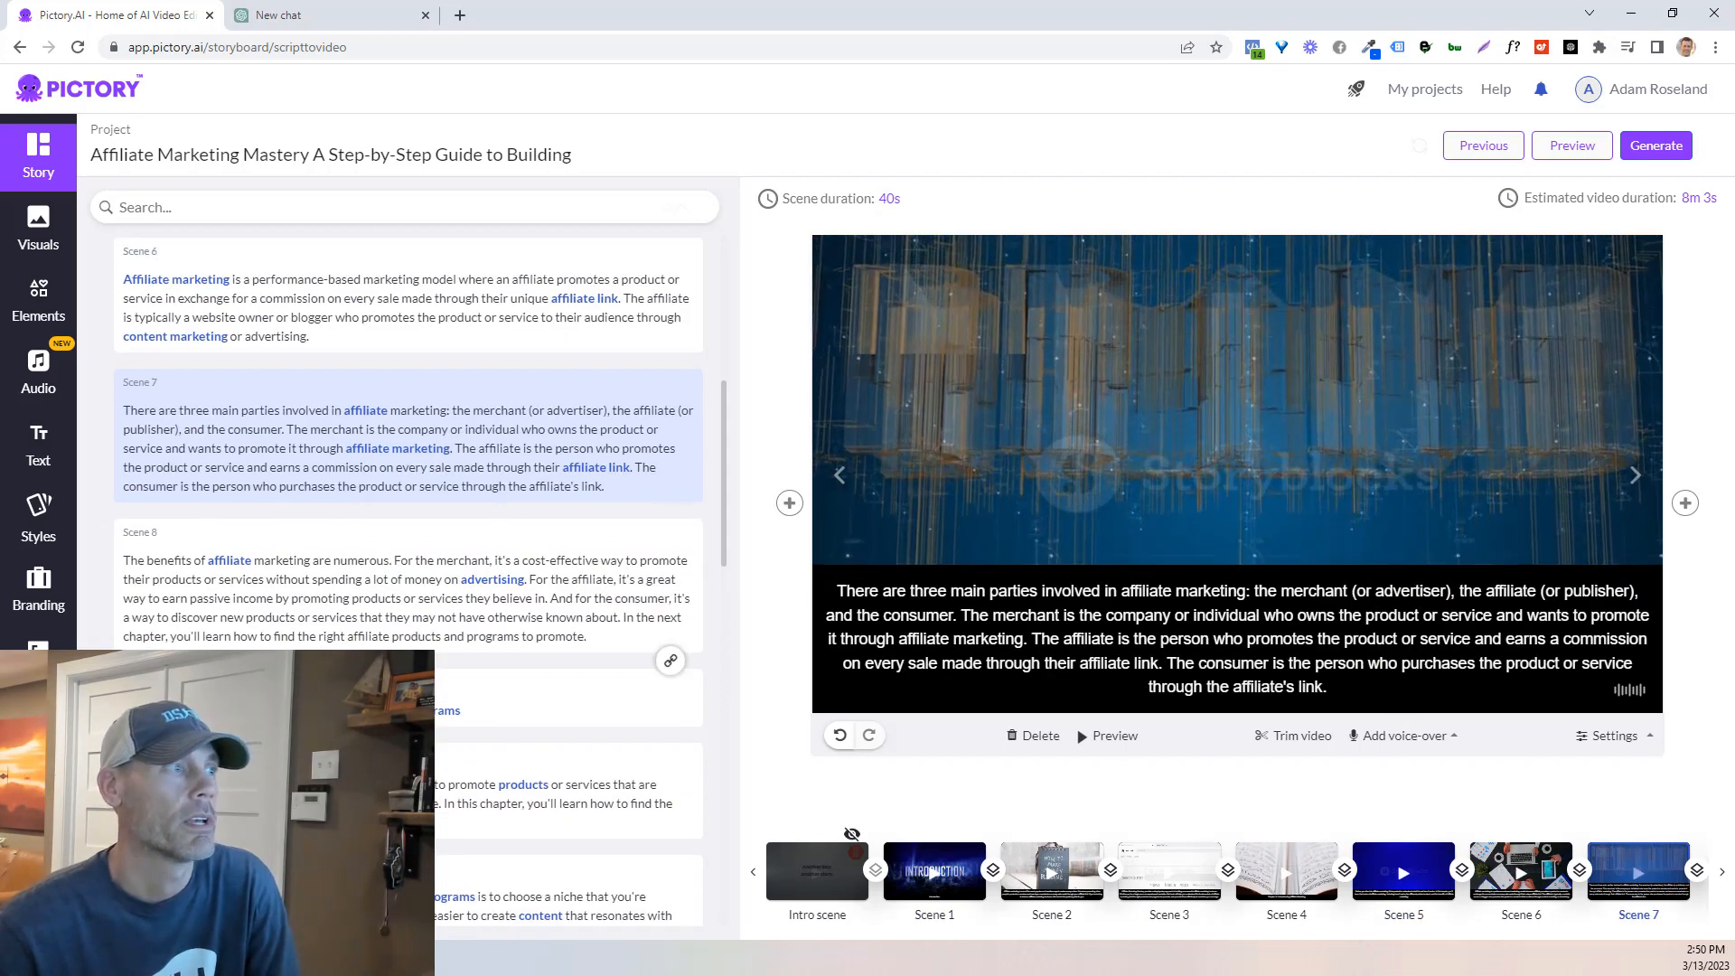
{"action": "left_click", "coordinate": [550, 699]}
{"action": "scroll", "coordinate": [485, 657], "scroll_direction": "down", "scroll_amount": 3}
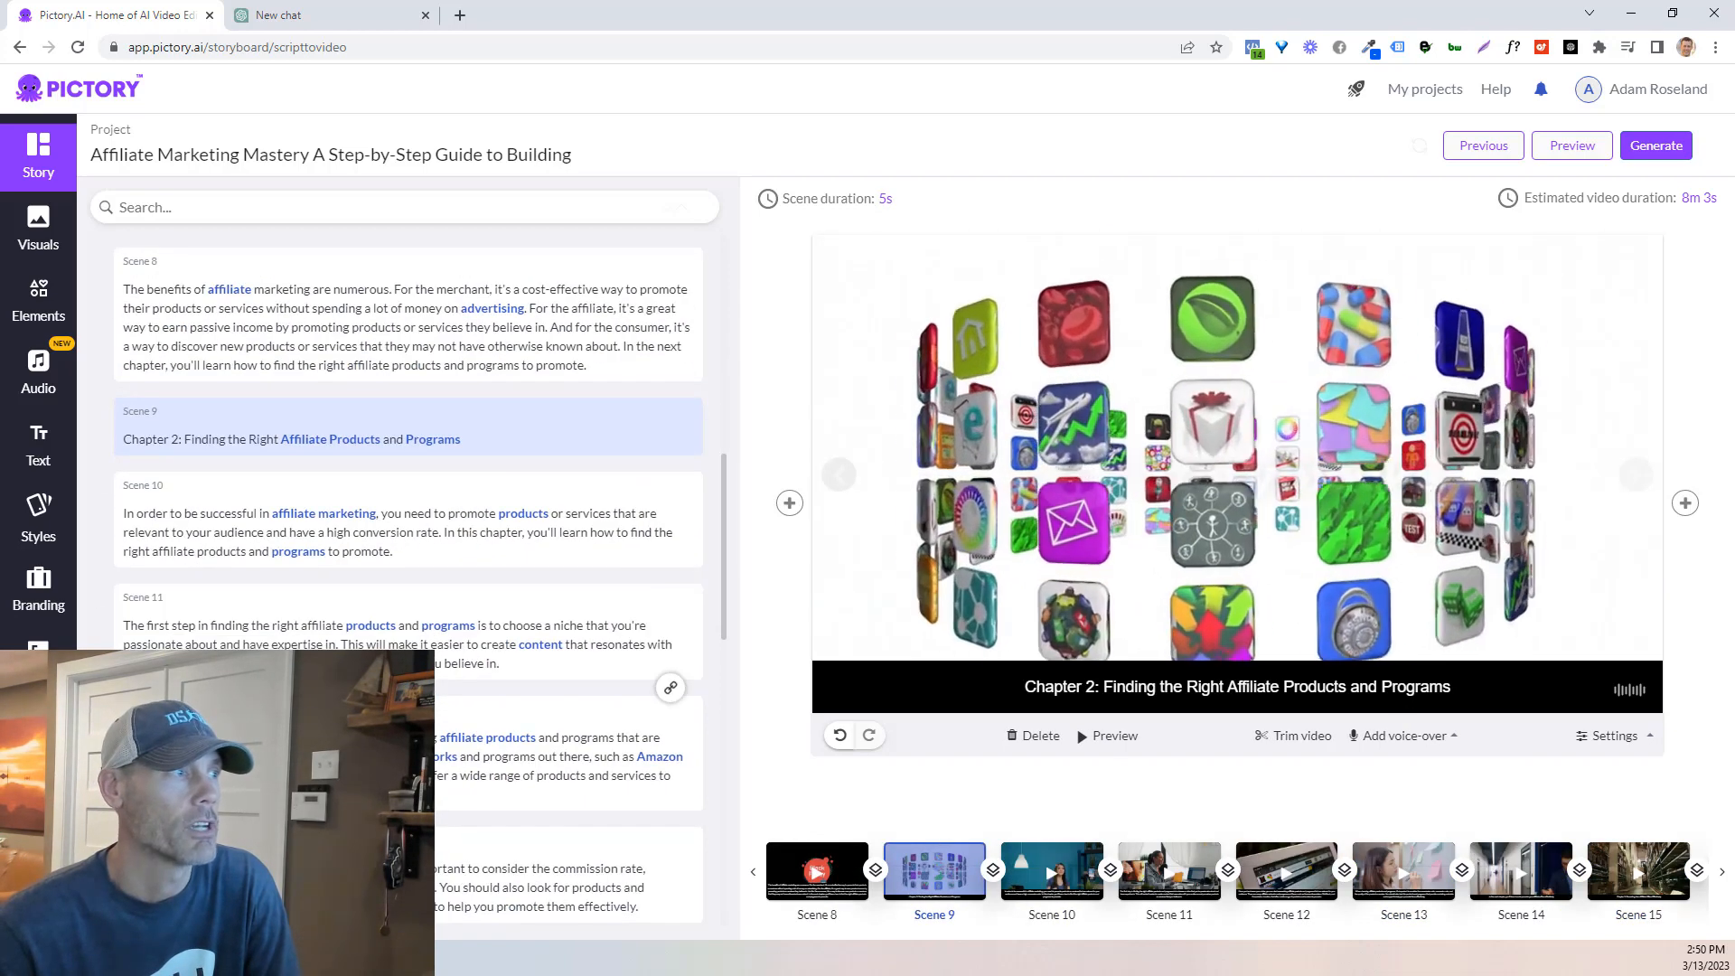
{"action": "left_click", "coordinate": [668, 778]}
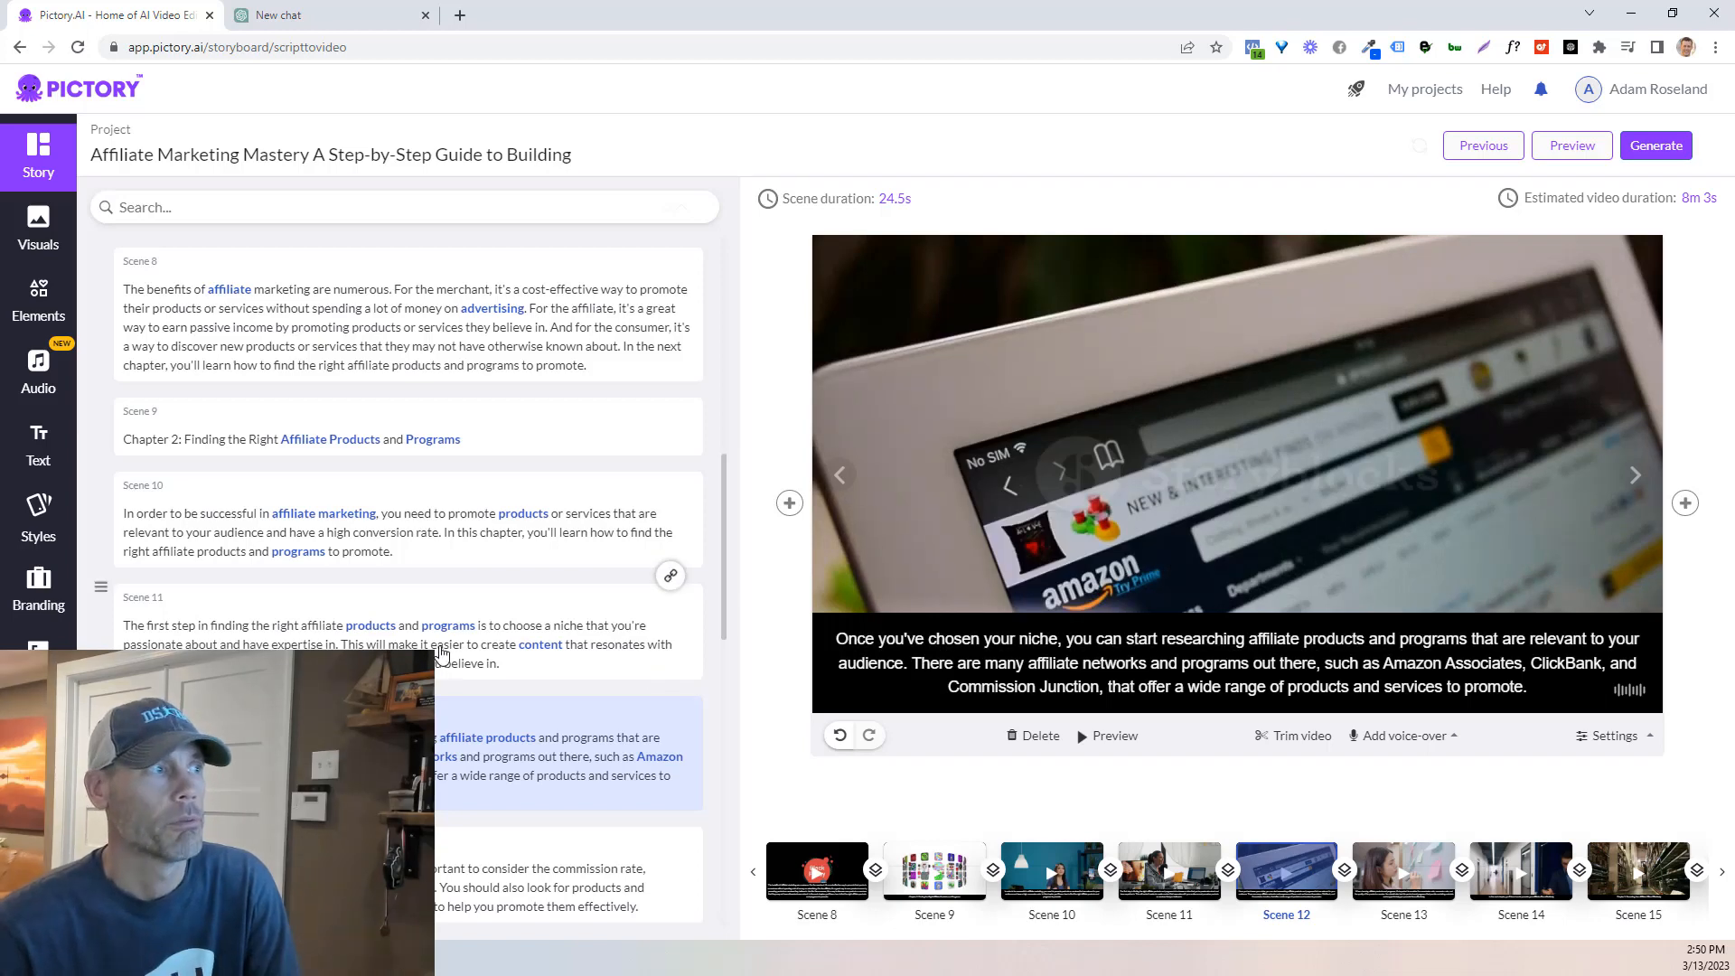
{"action": "left_click", "coordinate": [568, 643]}
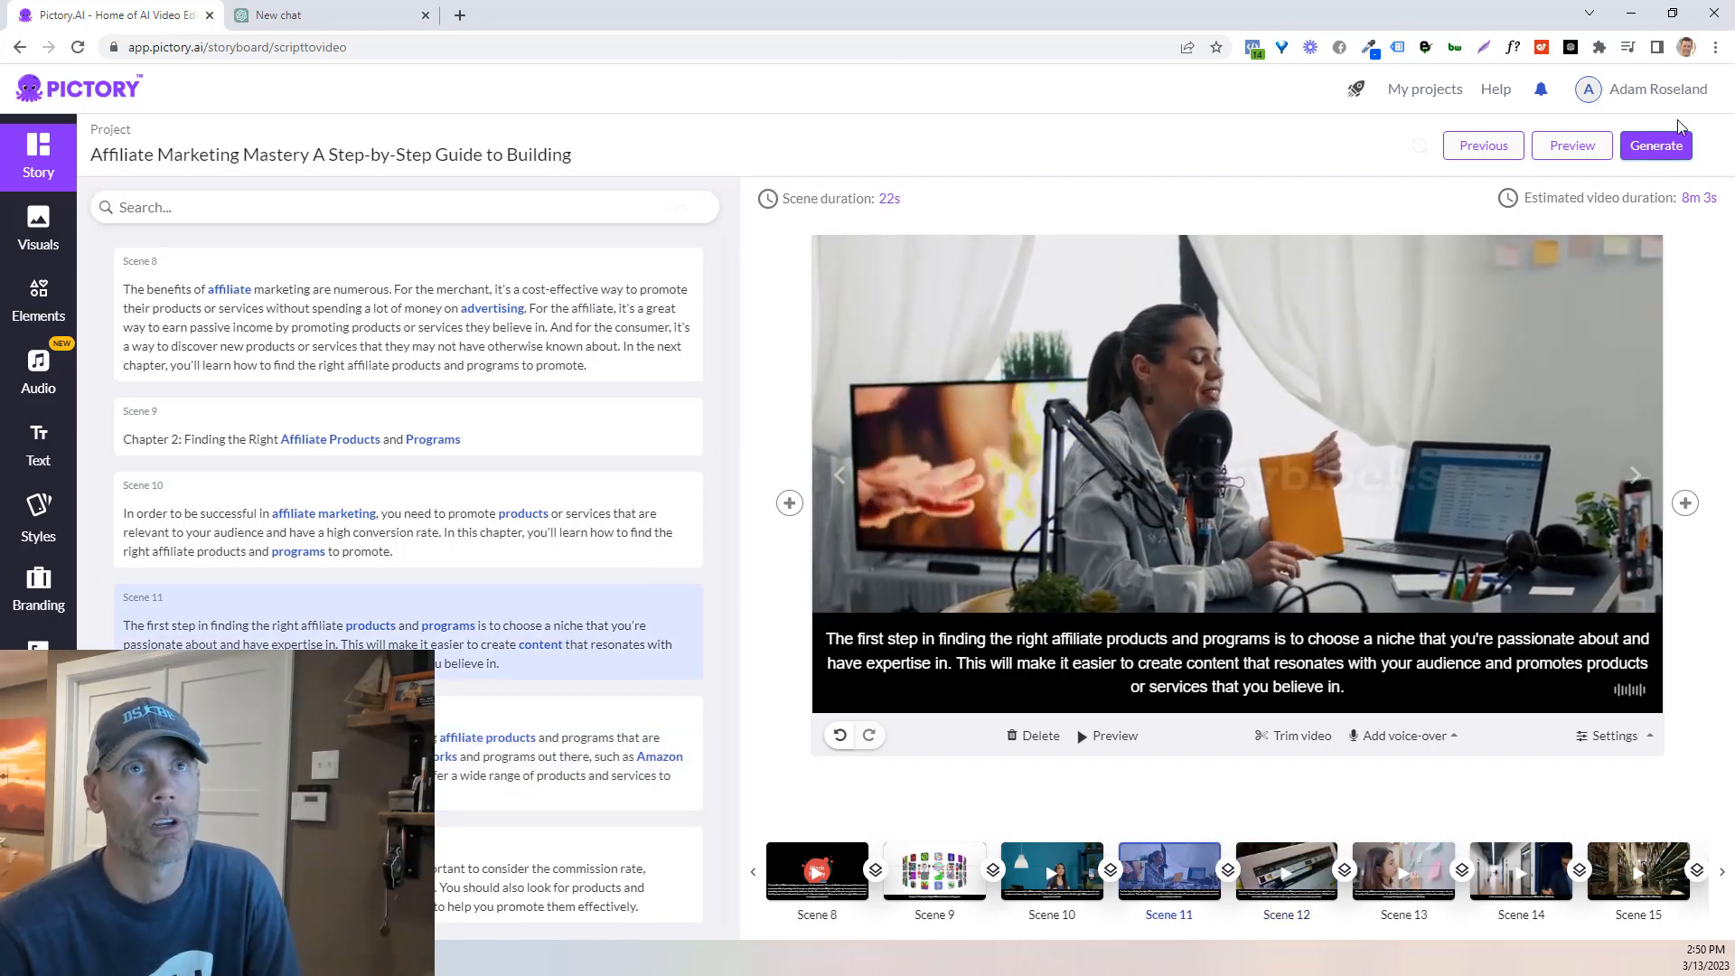
Step: Select Scene 1 and review its voice-over options, the project's voice-over tracks and the scene's visual and audio settings
{"action": "scroll", "coordinate": [310, 506], "scroll_direction": "up", "scroll_amount": 10}
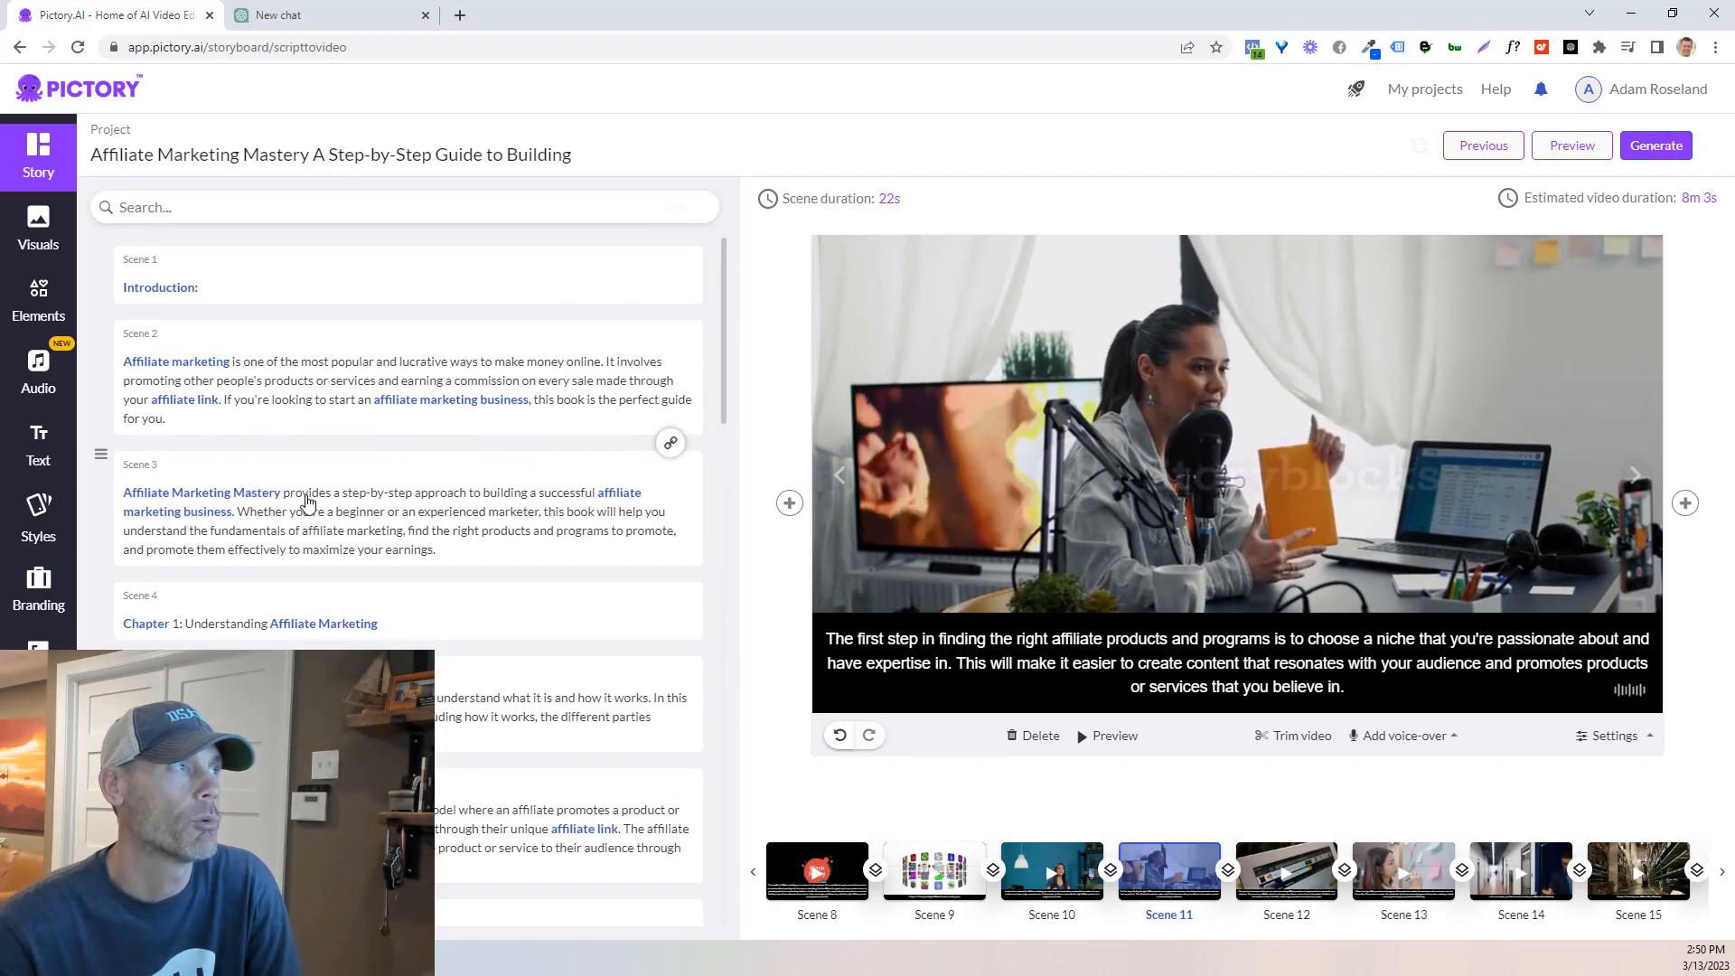
{"action": "left_click", "coordinate": [232, 300]}
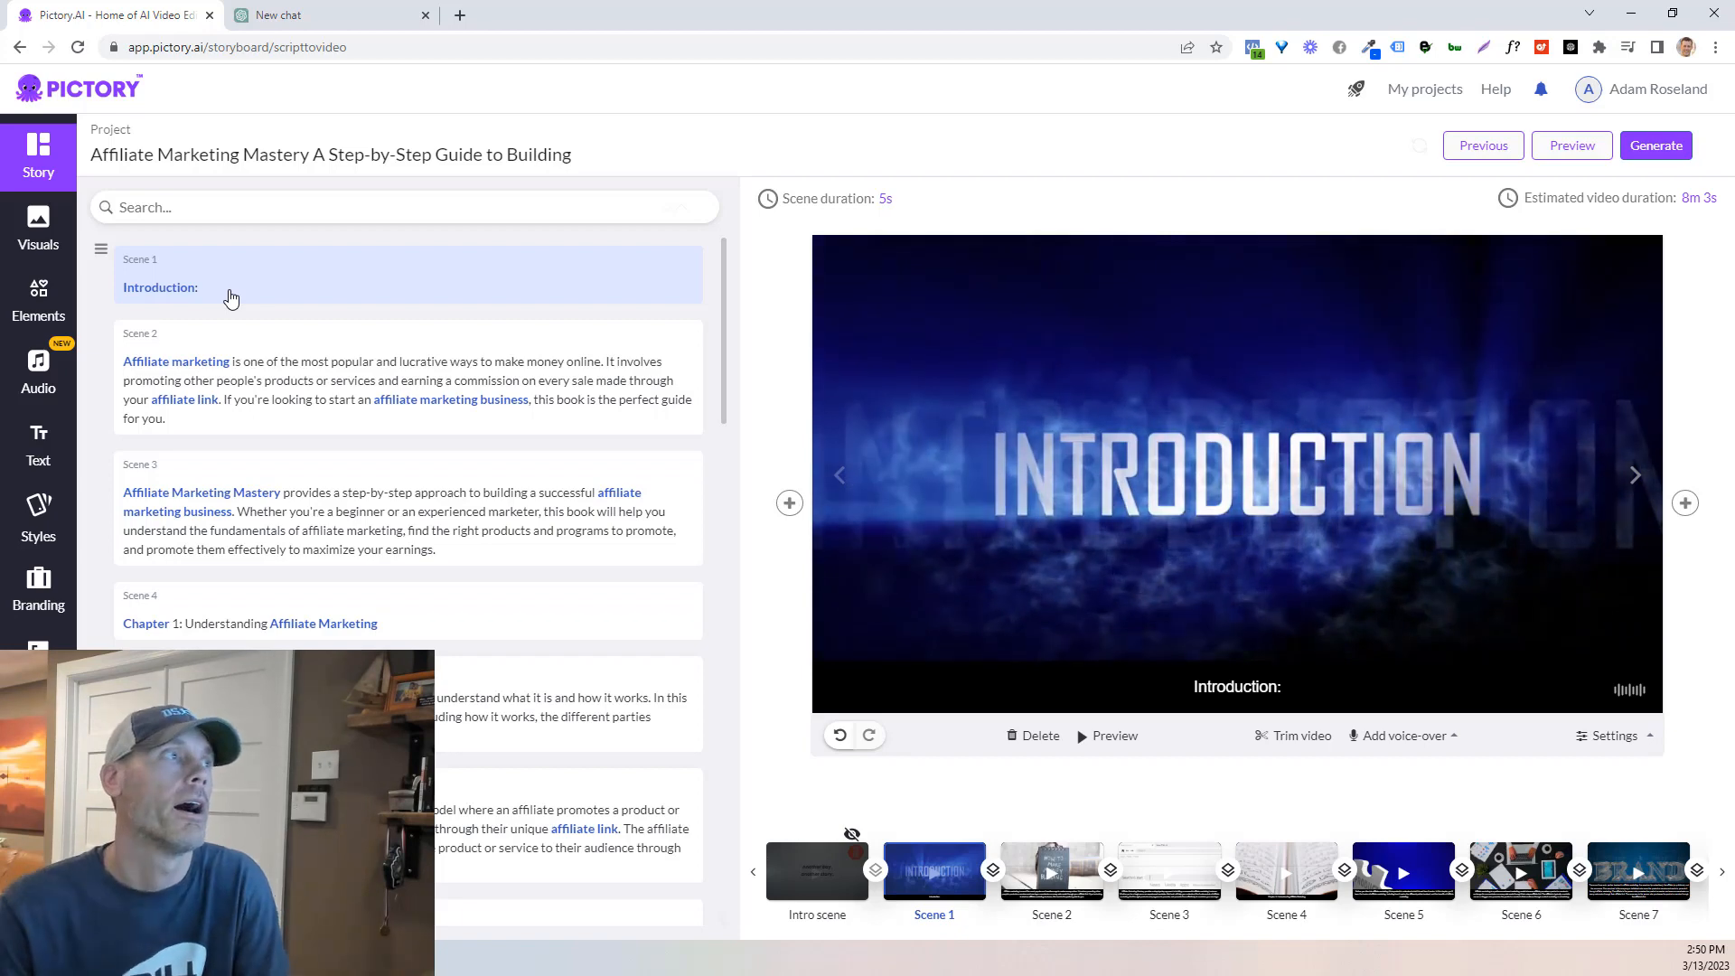
{"action": "left_click", "coordinate": [1409, 735]}
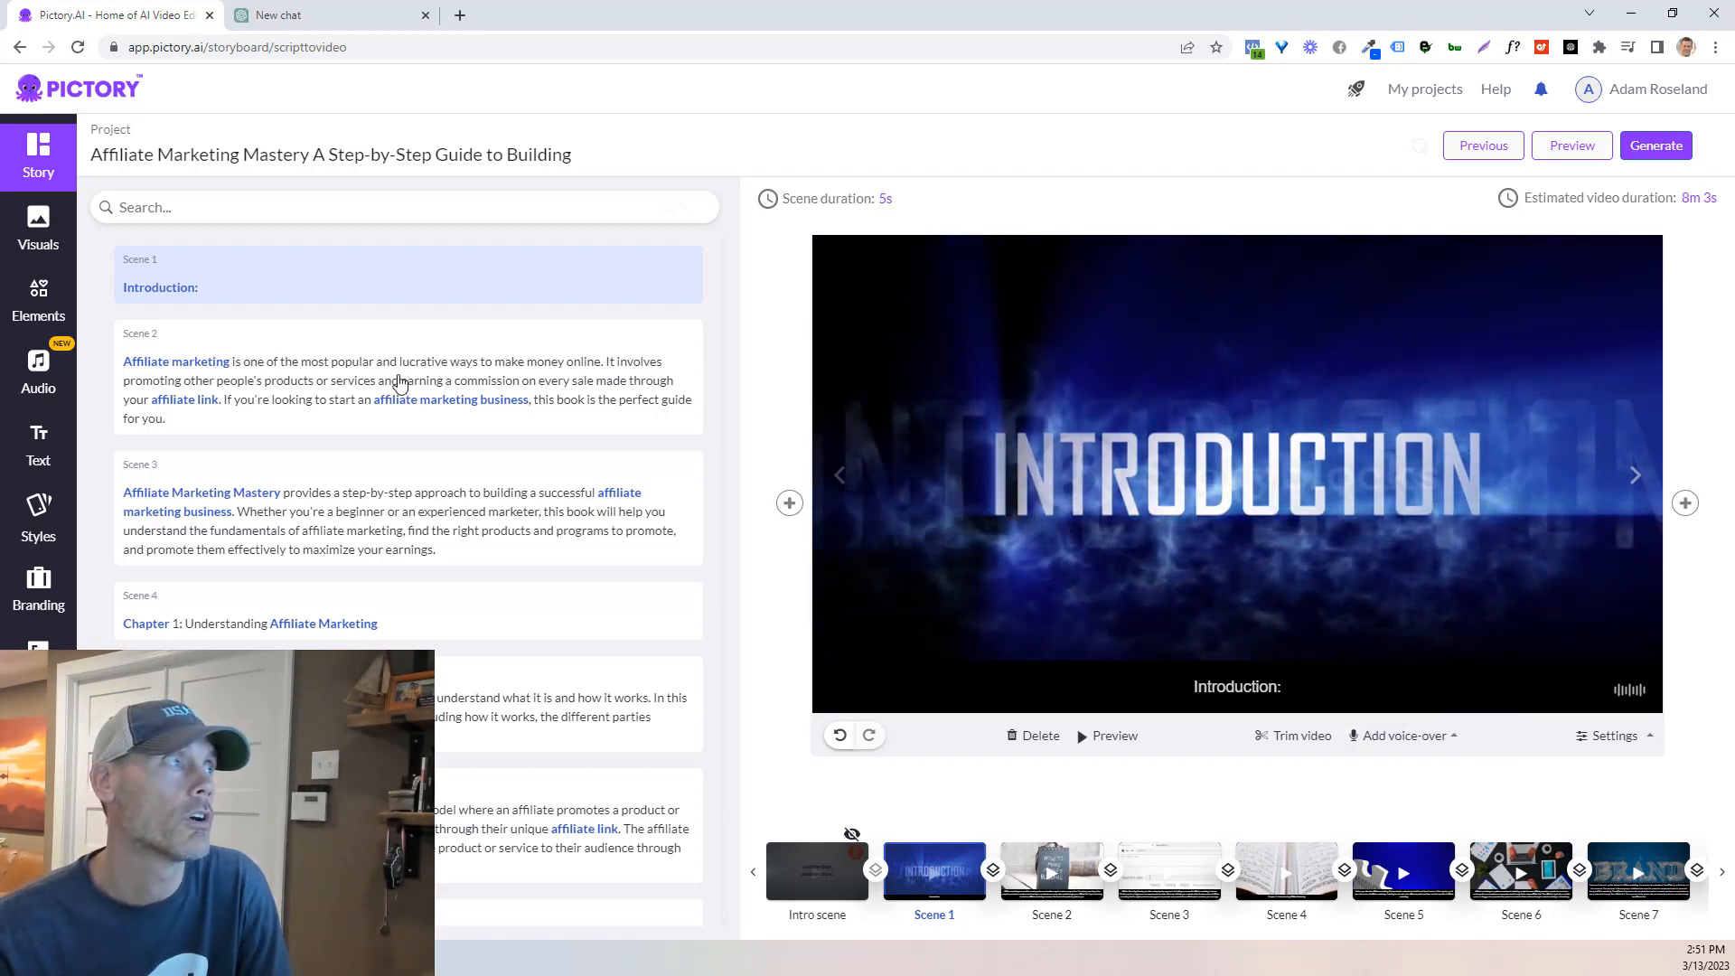
{"action": "left_click", "coordinate": [38, 372]}
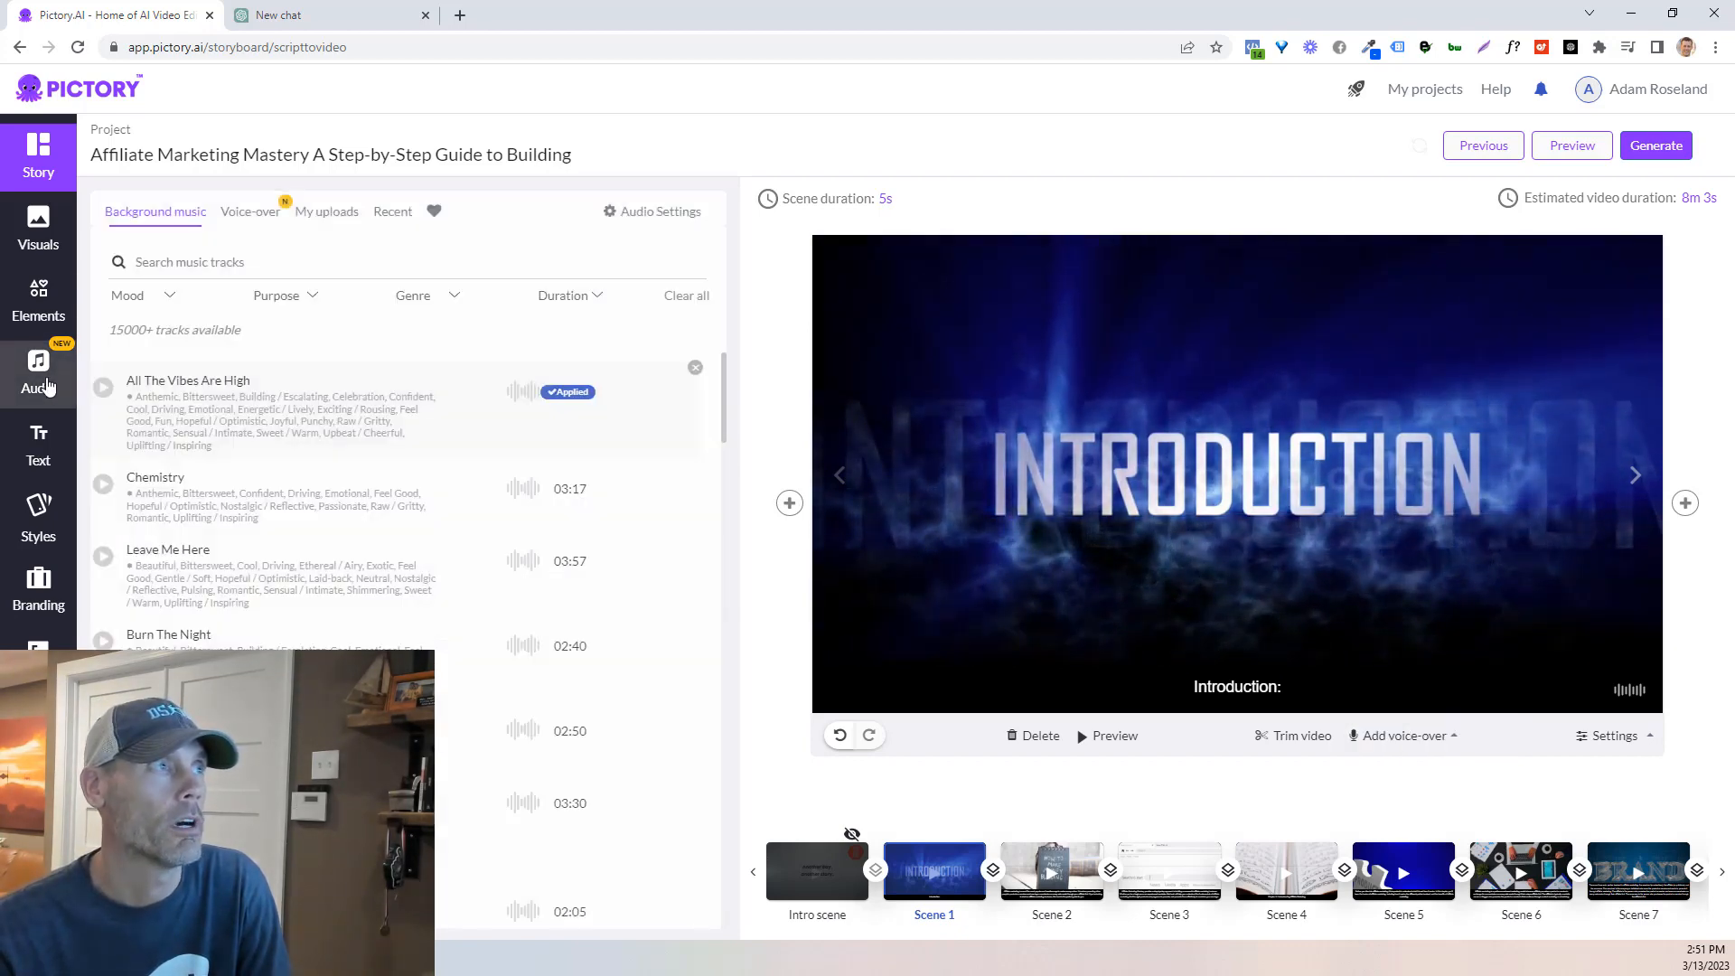
{"action": "left_click", "coordinate": [249, 213]}
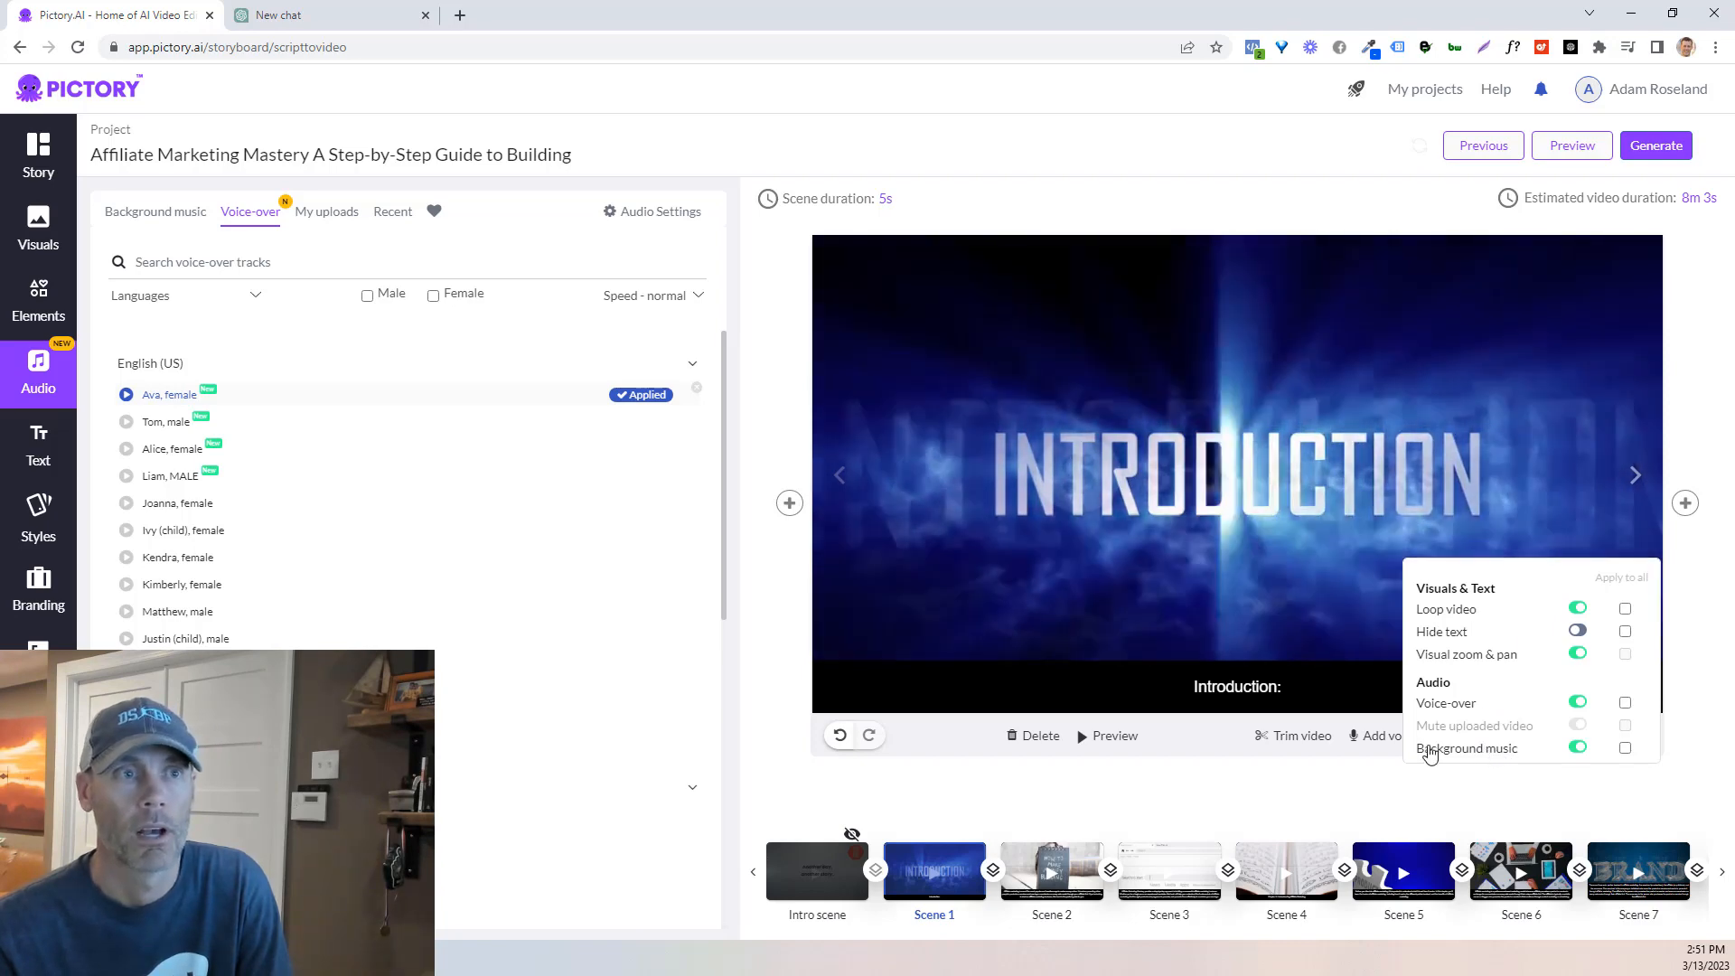
{"action": "mouse_move", "coordinate": [1386, 748]}
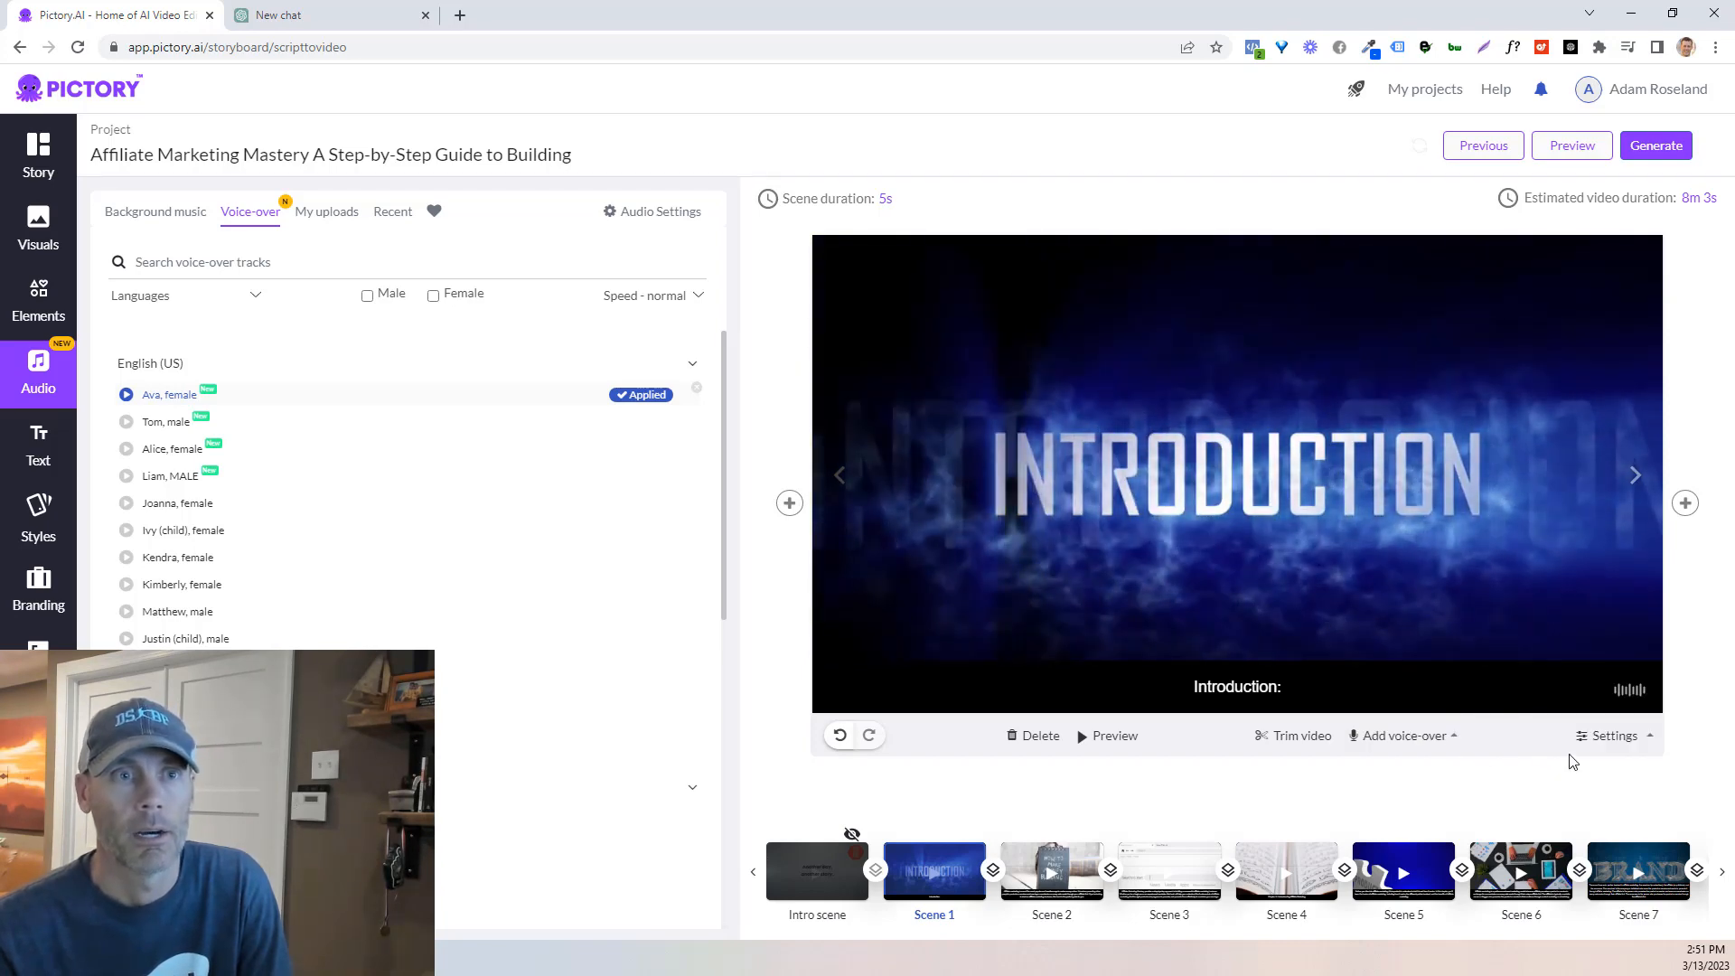
{"action": "mouse_move", "coordinate": [1607, 756]}
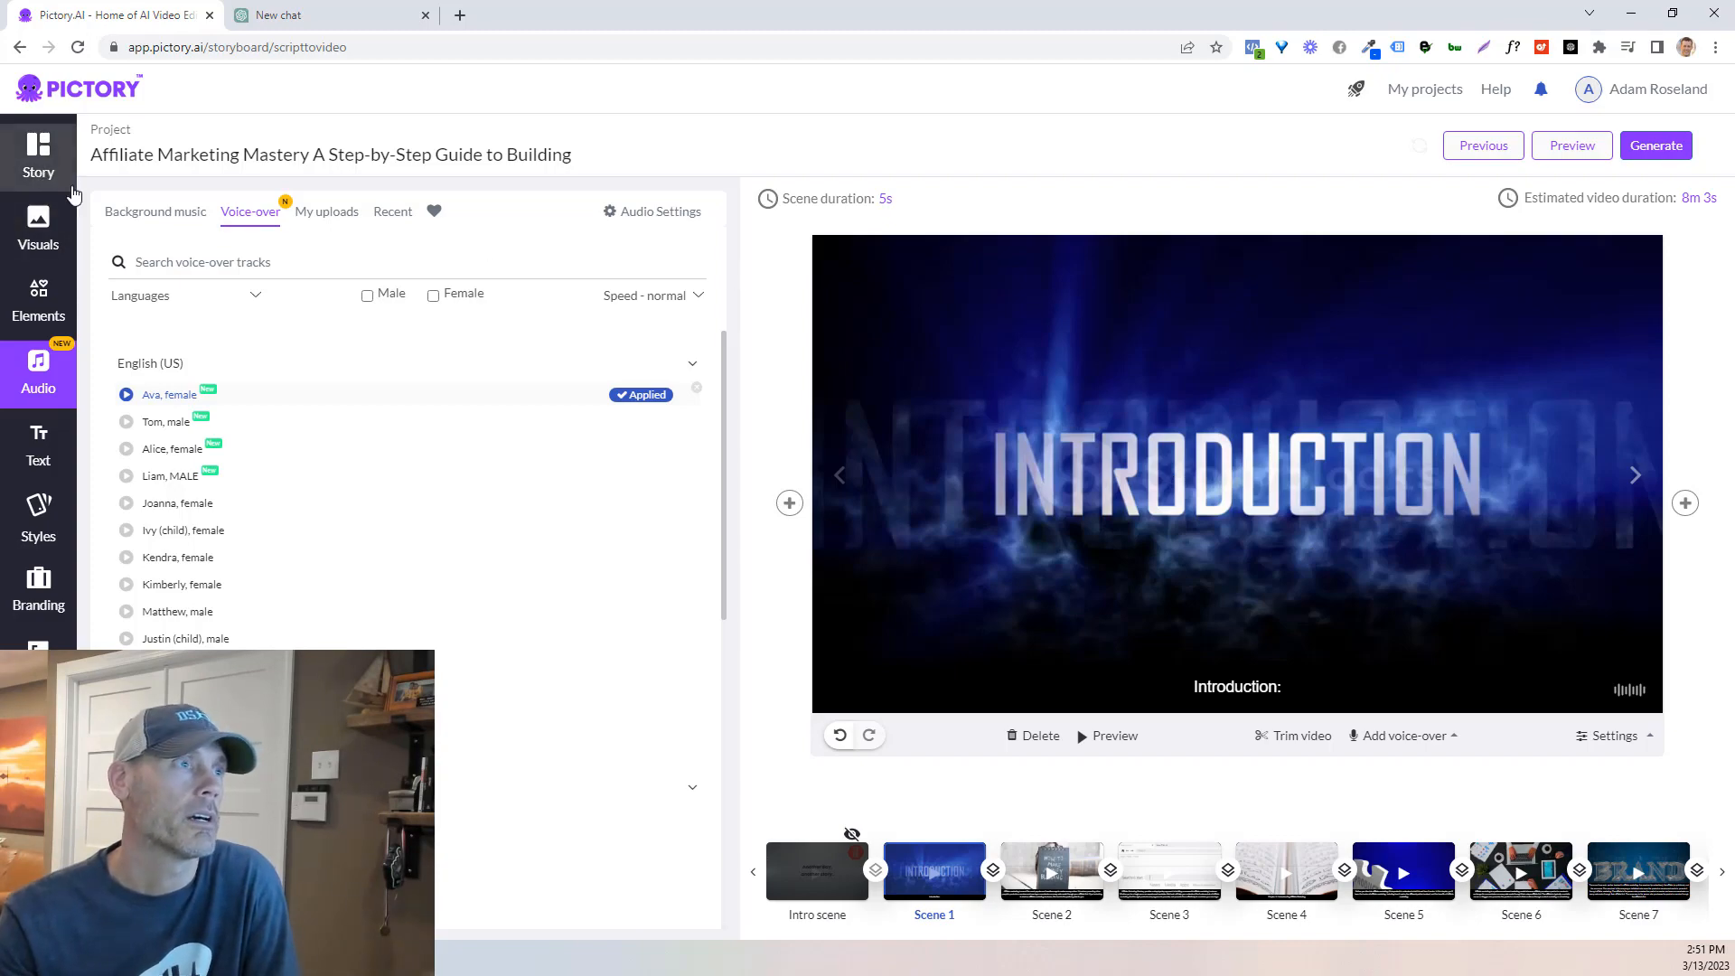
Step: Return to the story text, read through the remaining scenes and open Scene 22
{"action": "left_click", "coordinate": [38, 173]}
{"action": "scroll", "coordinate": [629, 483], "scroll_direction": "down", "scroll_amount": 20}
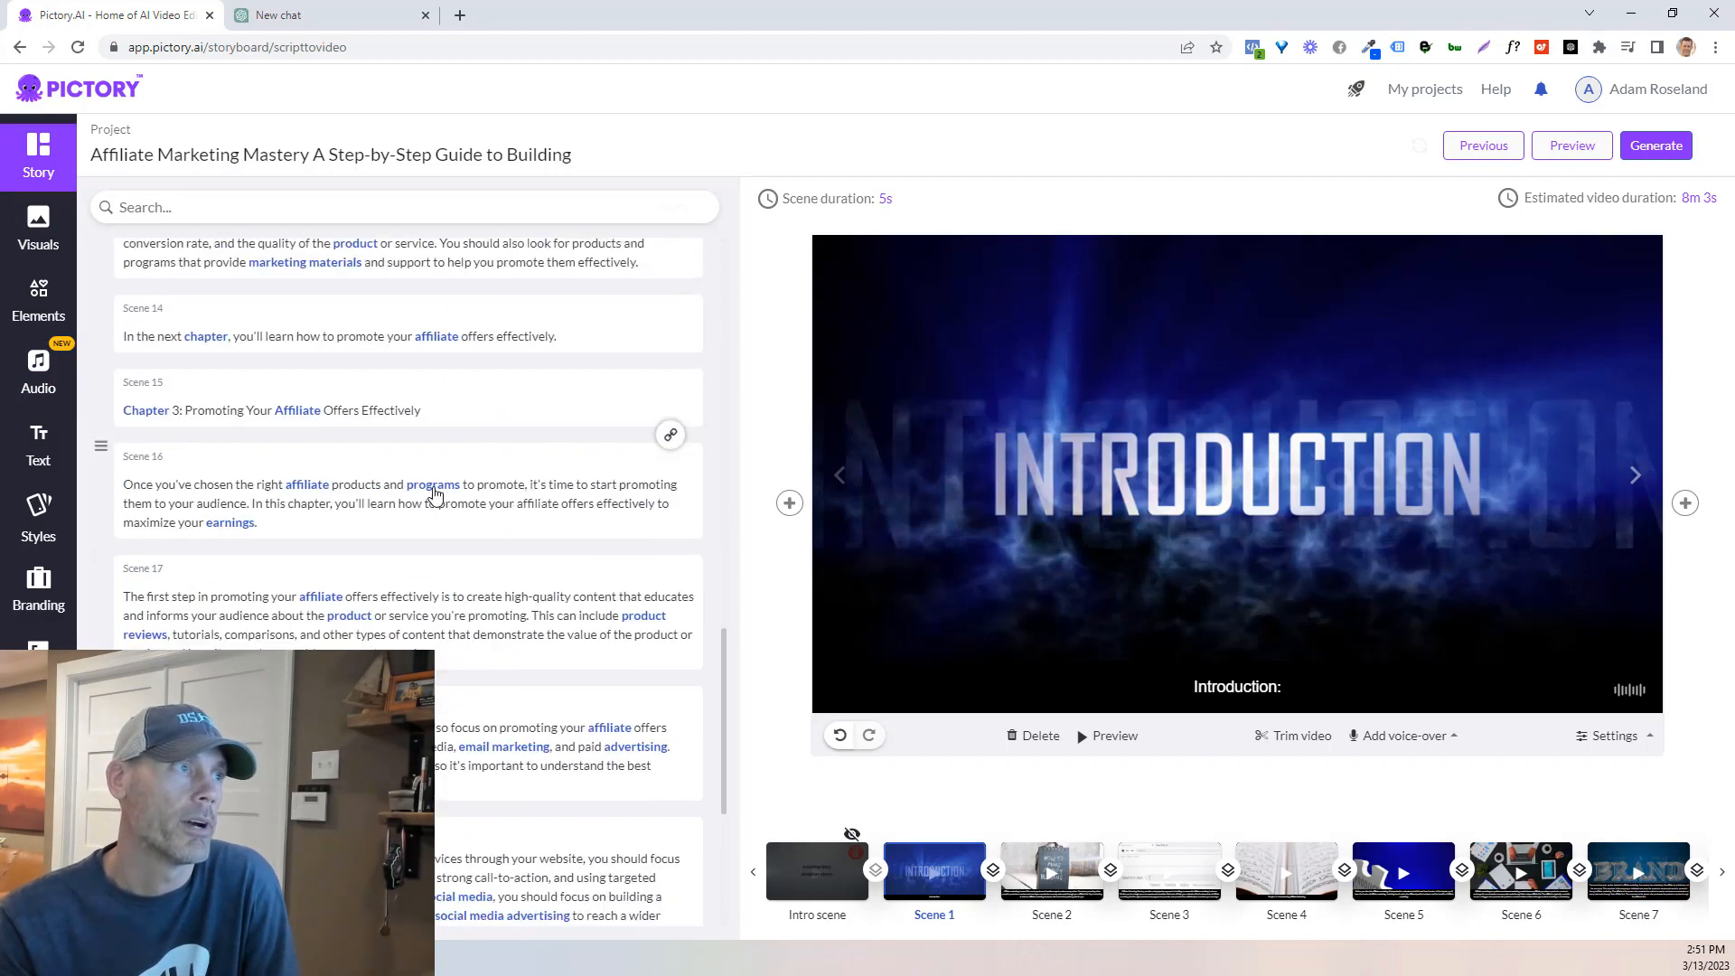
{"action": "scroll", "coordinate": [454, 622], "scroll_direction": "down", "scroll_amount": 5}
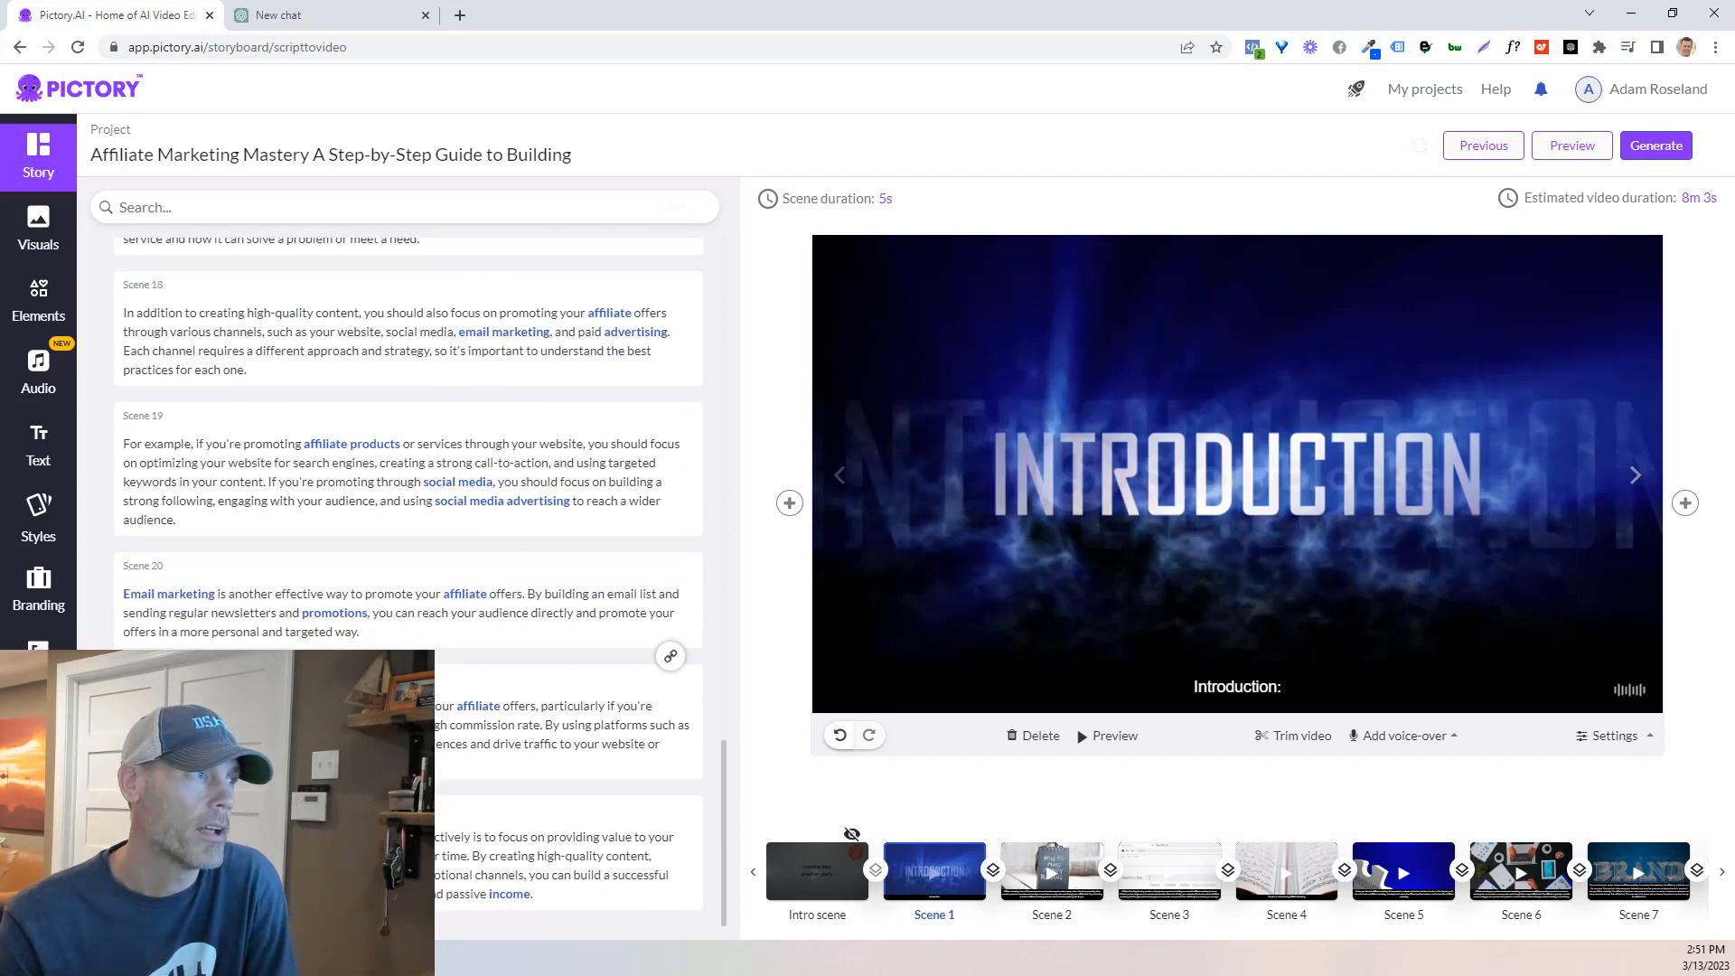
{"action": "left_click", "coordinate": [420, 840]}
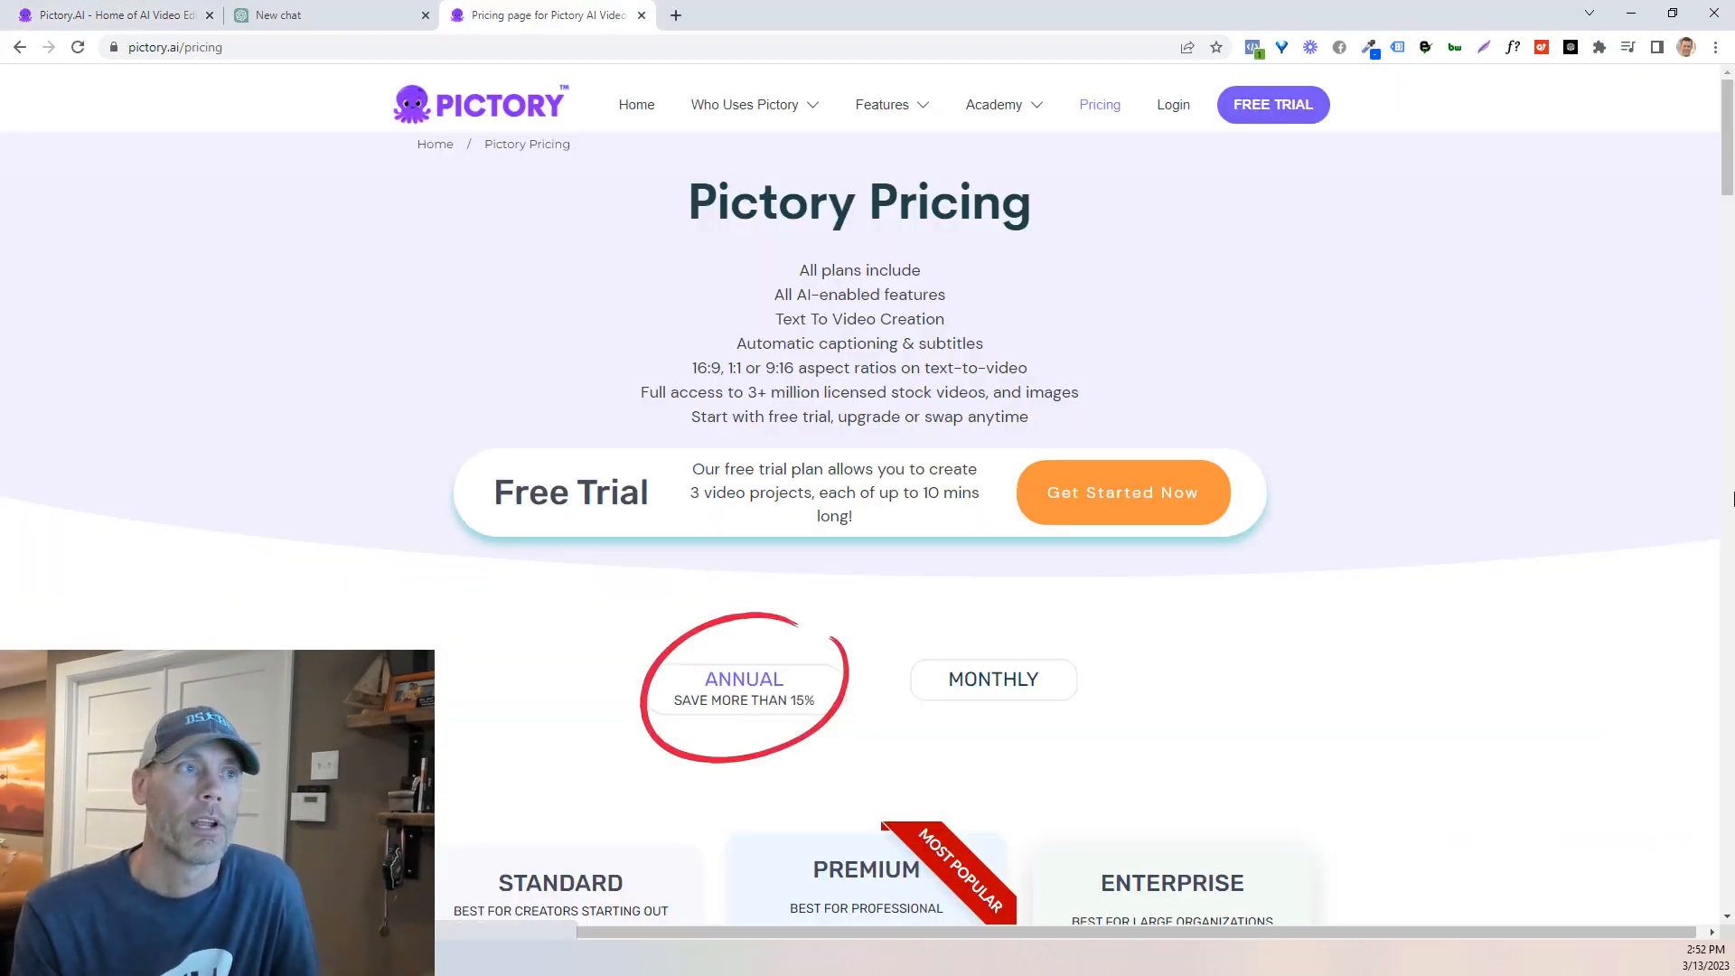
Step: Dismiss the pop-up on the Pictory pricing page and review the Standard plan's price and text-to-video length limit
{"action": "scroll", "coordinate": [1455, 650], "scroll_direction": "down", "scroll_amount": 7}
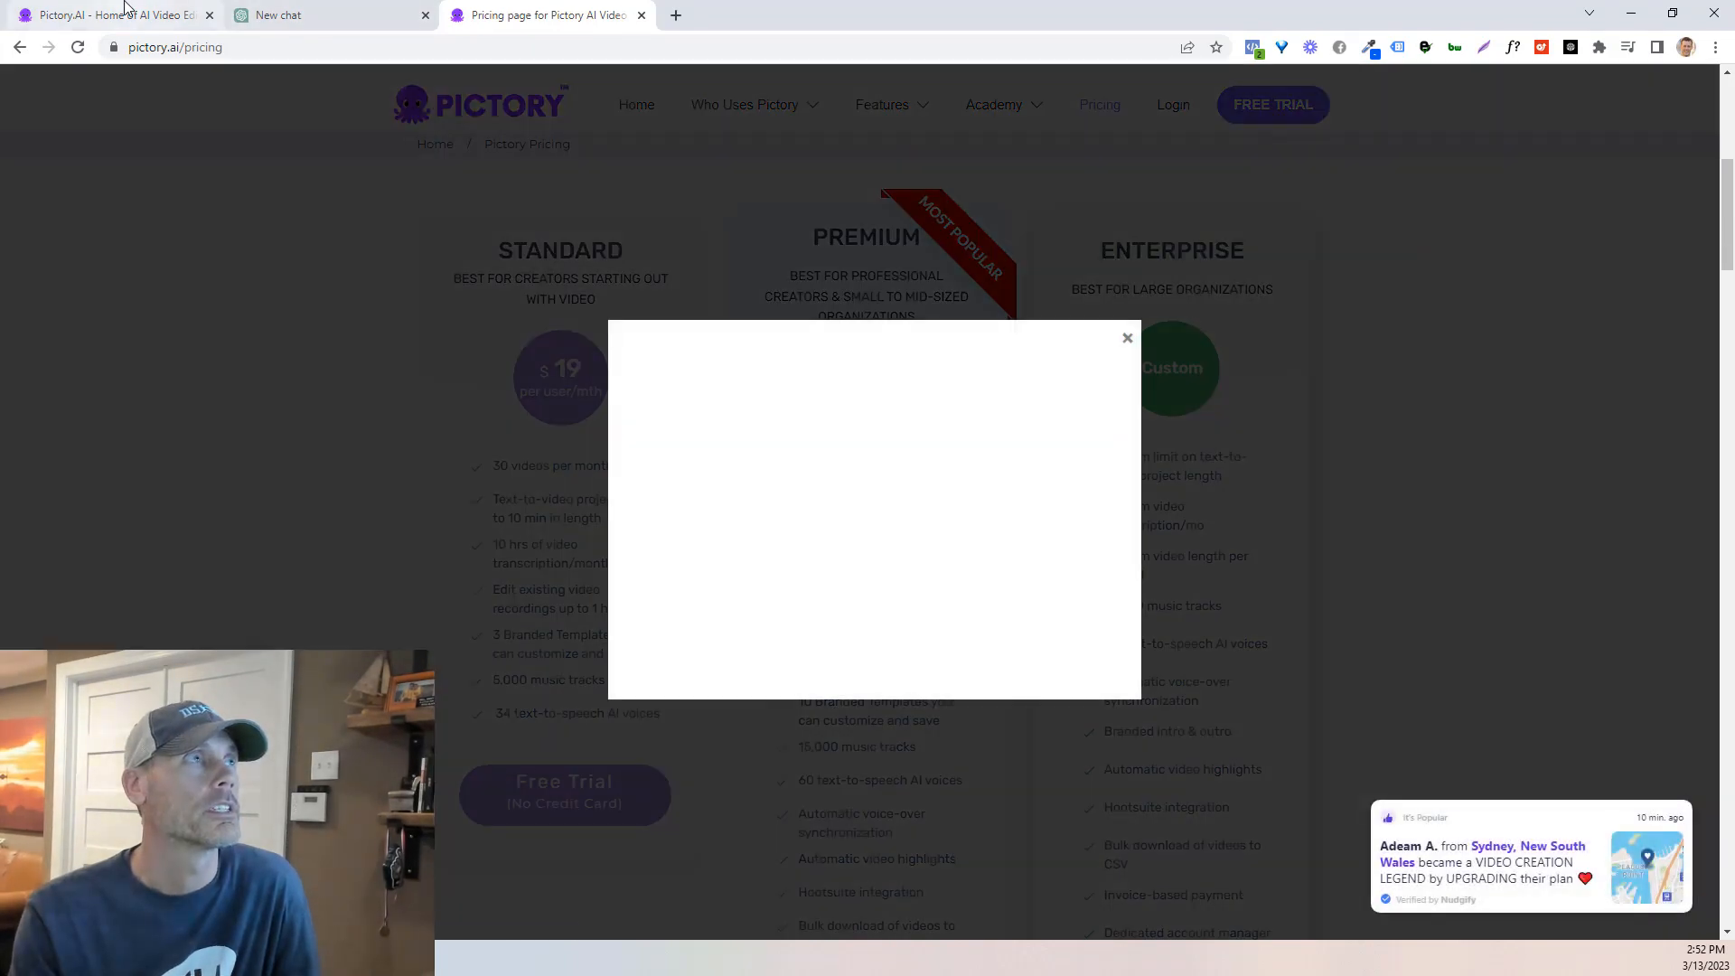
{"action": "left_click", "coordinate": [125, 11]}
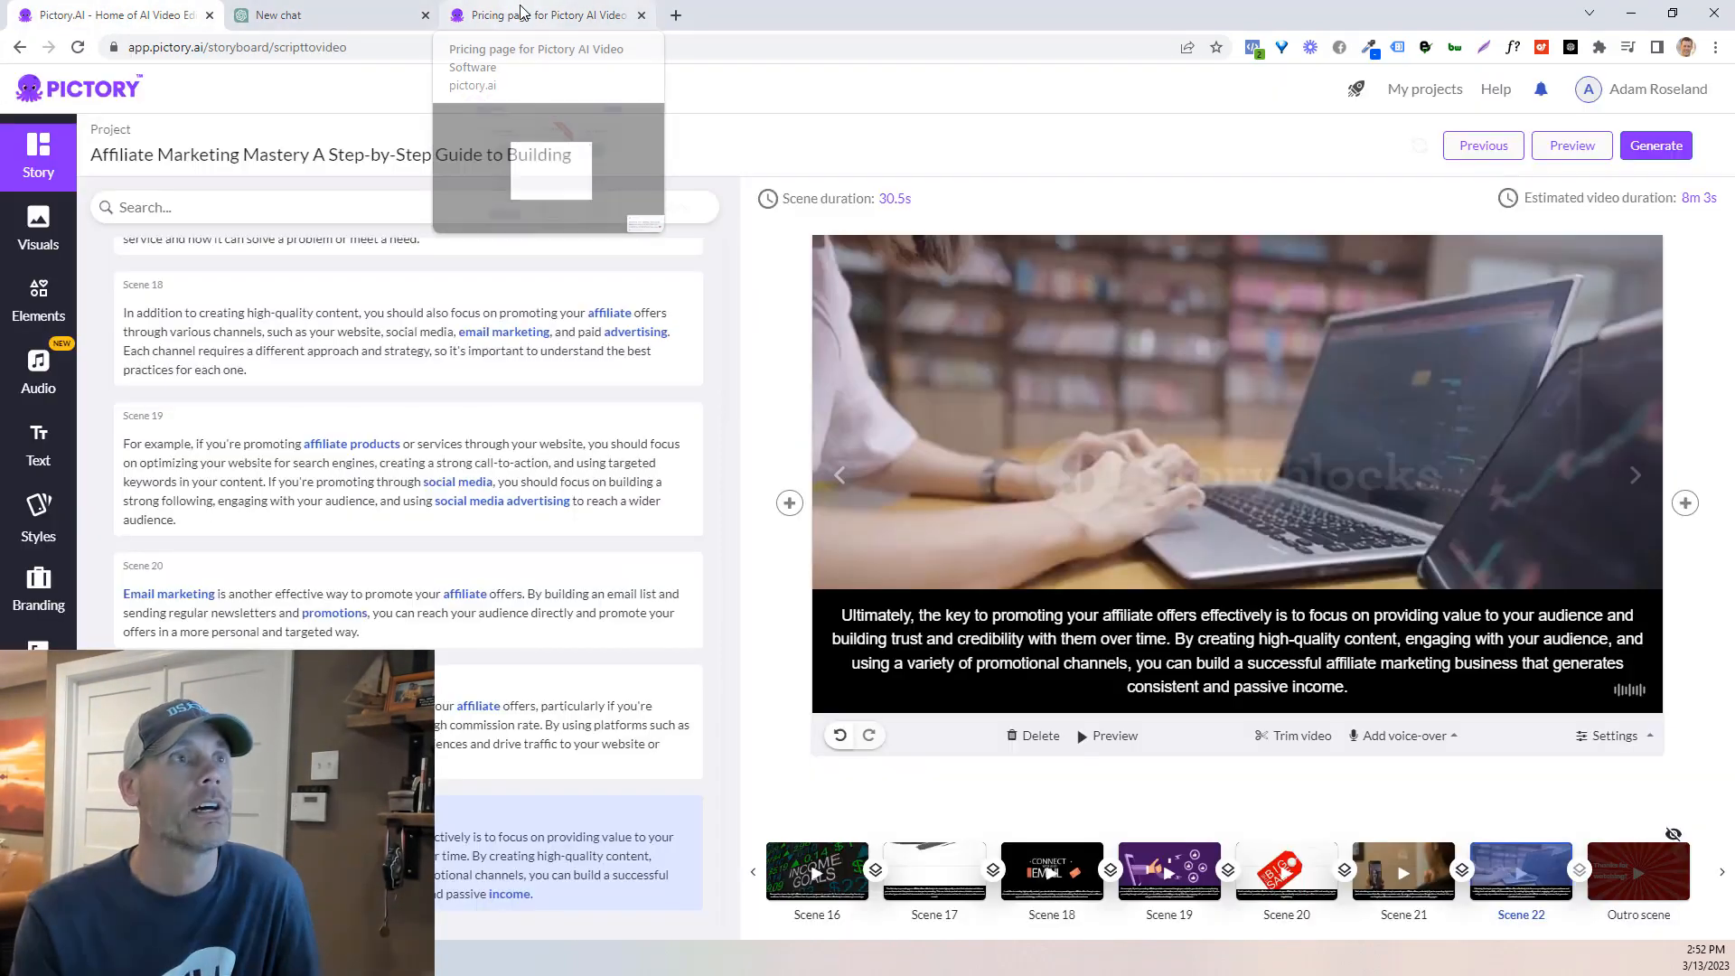
{"action": "left_click", "coordinate": [522, 12]}
{"action": "left_click", "coordinate": [1128, 339]}
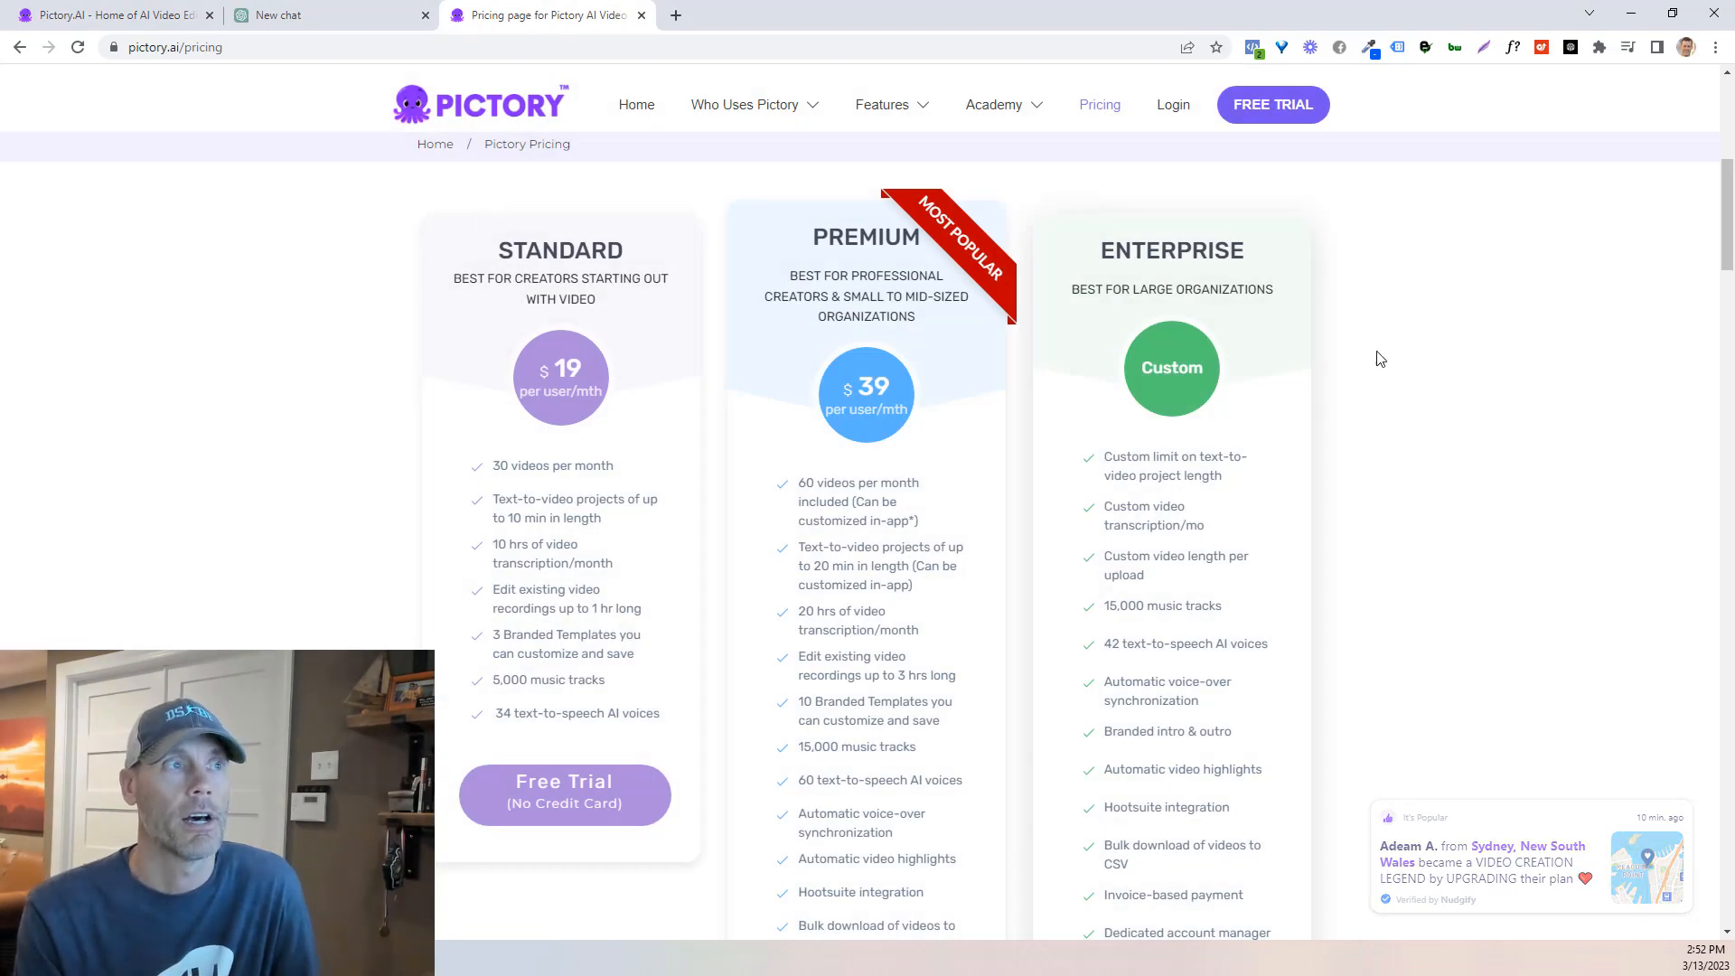
{"action": "scroll", "coordinate": [697, 306], "scroll_direction": "down", "scroll_amount": 2}
{"action": "scroll", "coordinate": [661, 353], "scroll_direction": "up", "scroll_amount": 2}
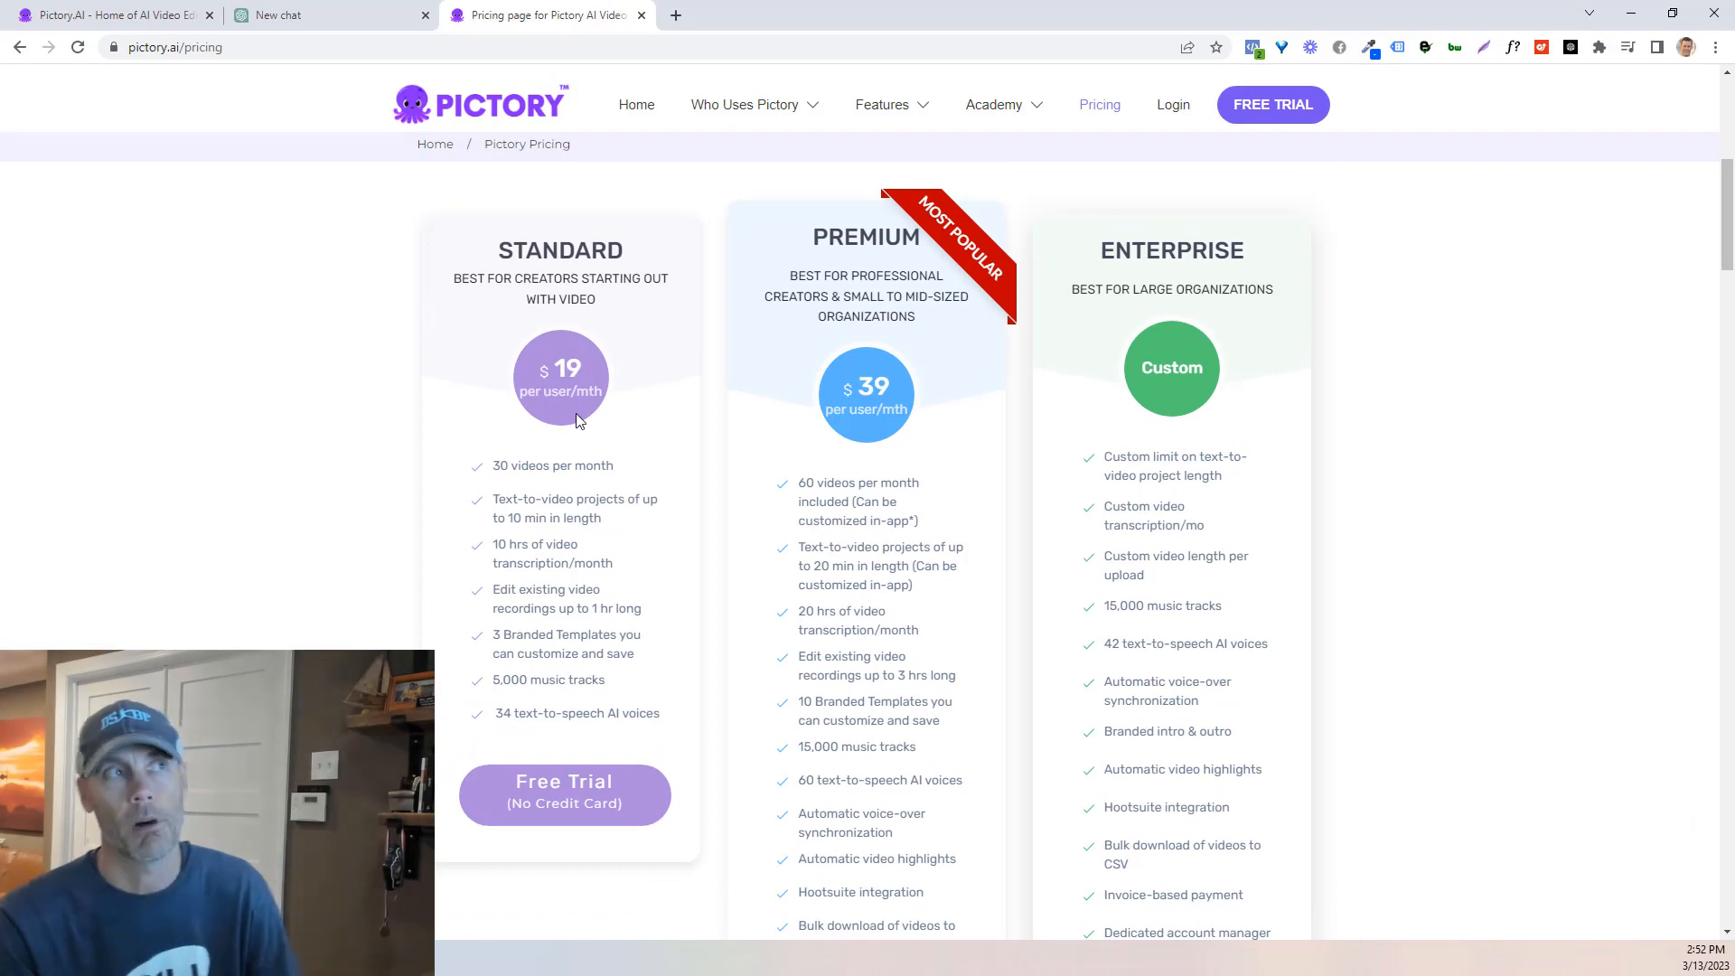
{"action": "scroll", "coordinate": [579, 416], "scroll_direction": "up", "scroll_amount": 2}
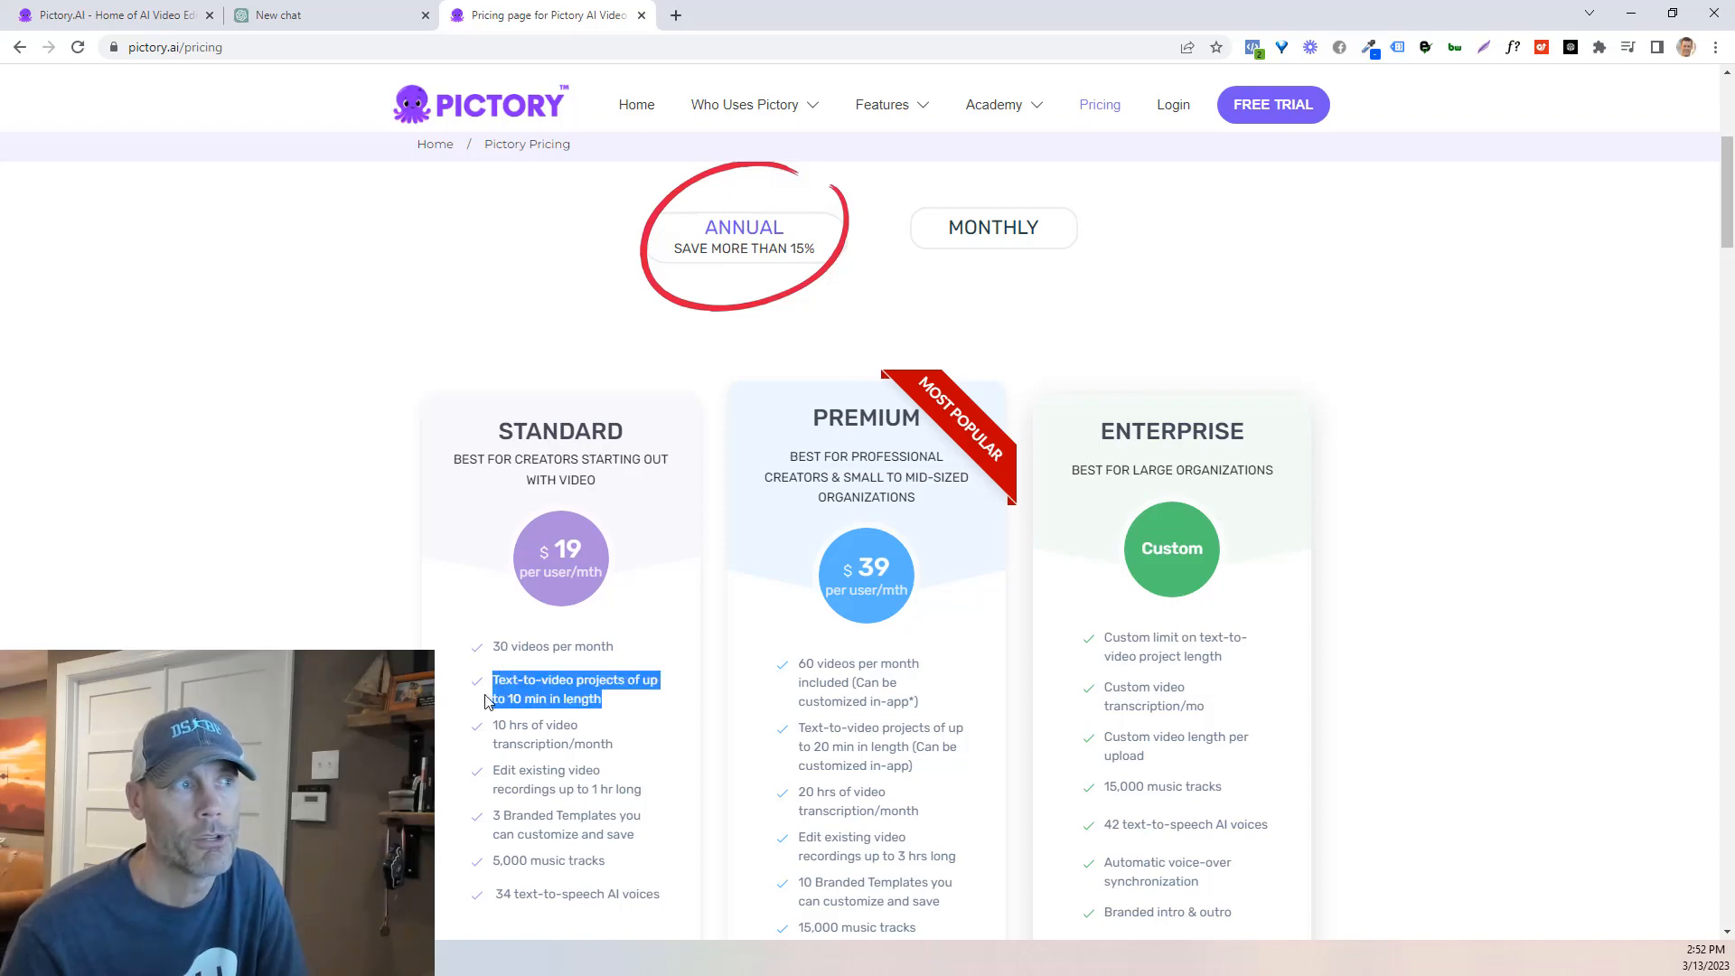
Step: Check the project's estimated video duration, and examine the Premium plan's text-to-video limit and the Enterprise plan's features
{"action": "left_click", "coordinate": [168, 9]}
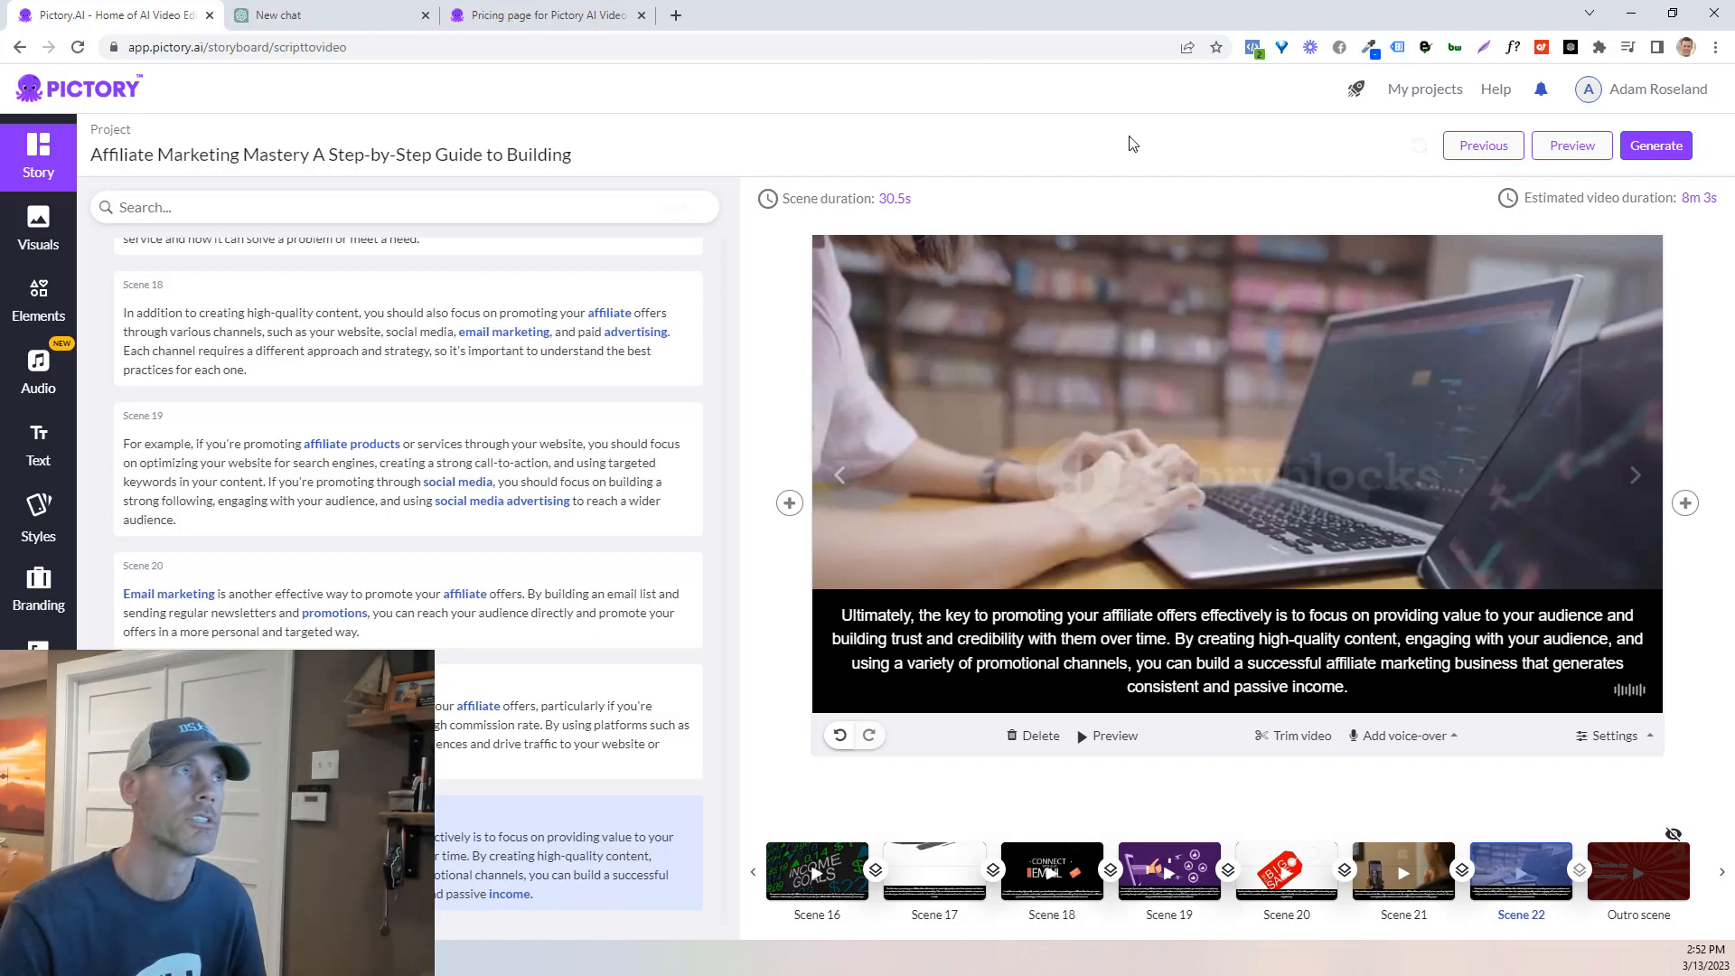
{"action": "left_click", "coordinate": [579, 15]}
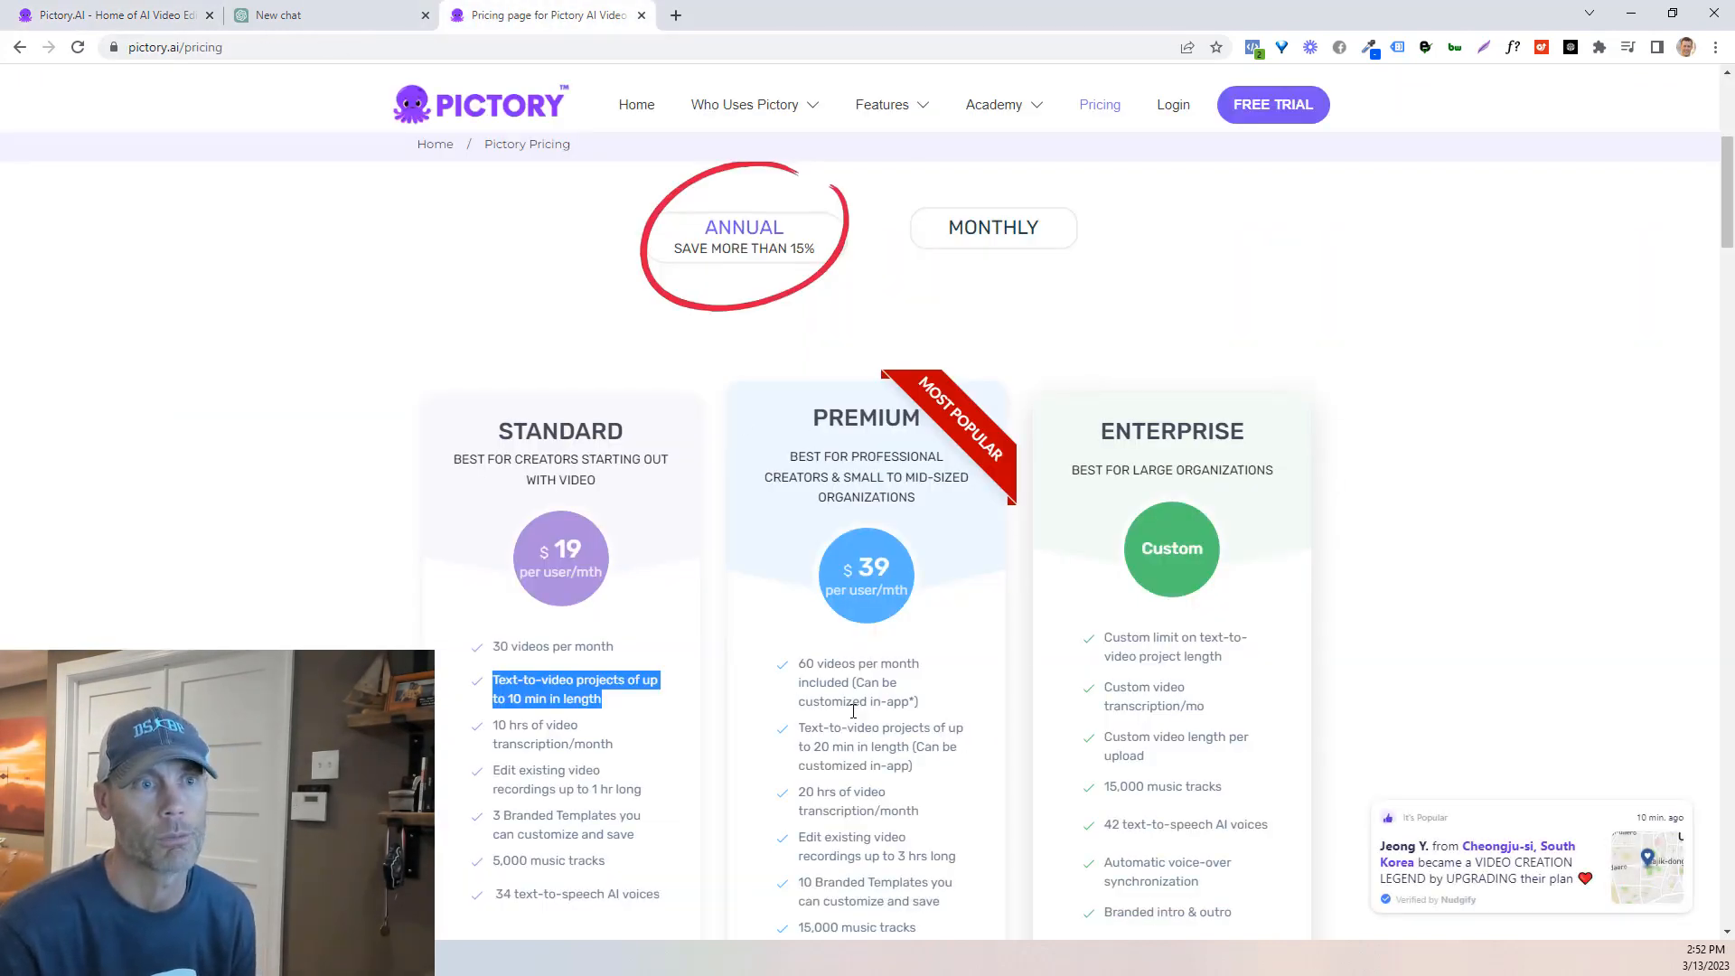
{"action": "left_click_drag", "start_coordinate": [937, 770], "coordinate": [802, 730]}
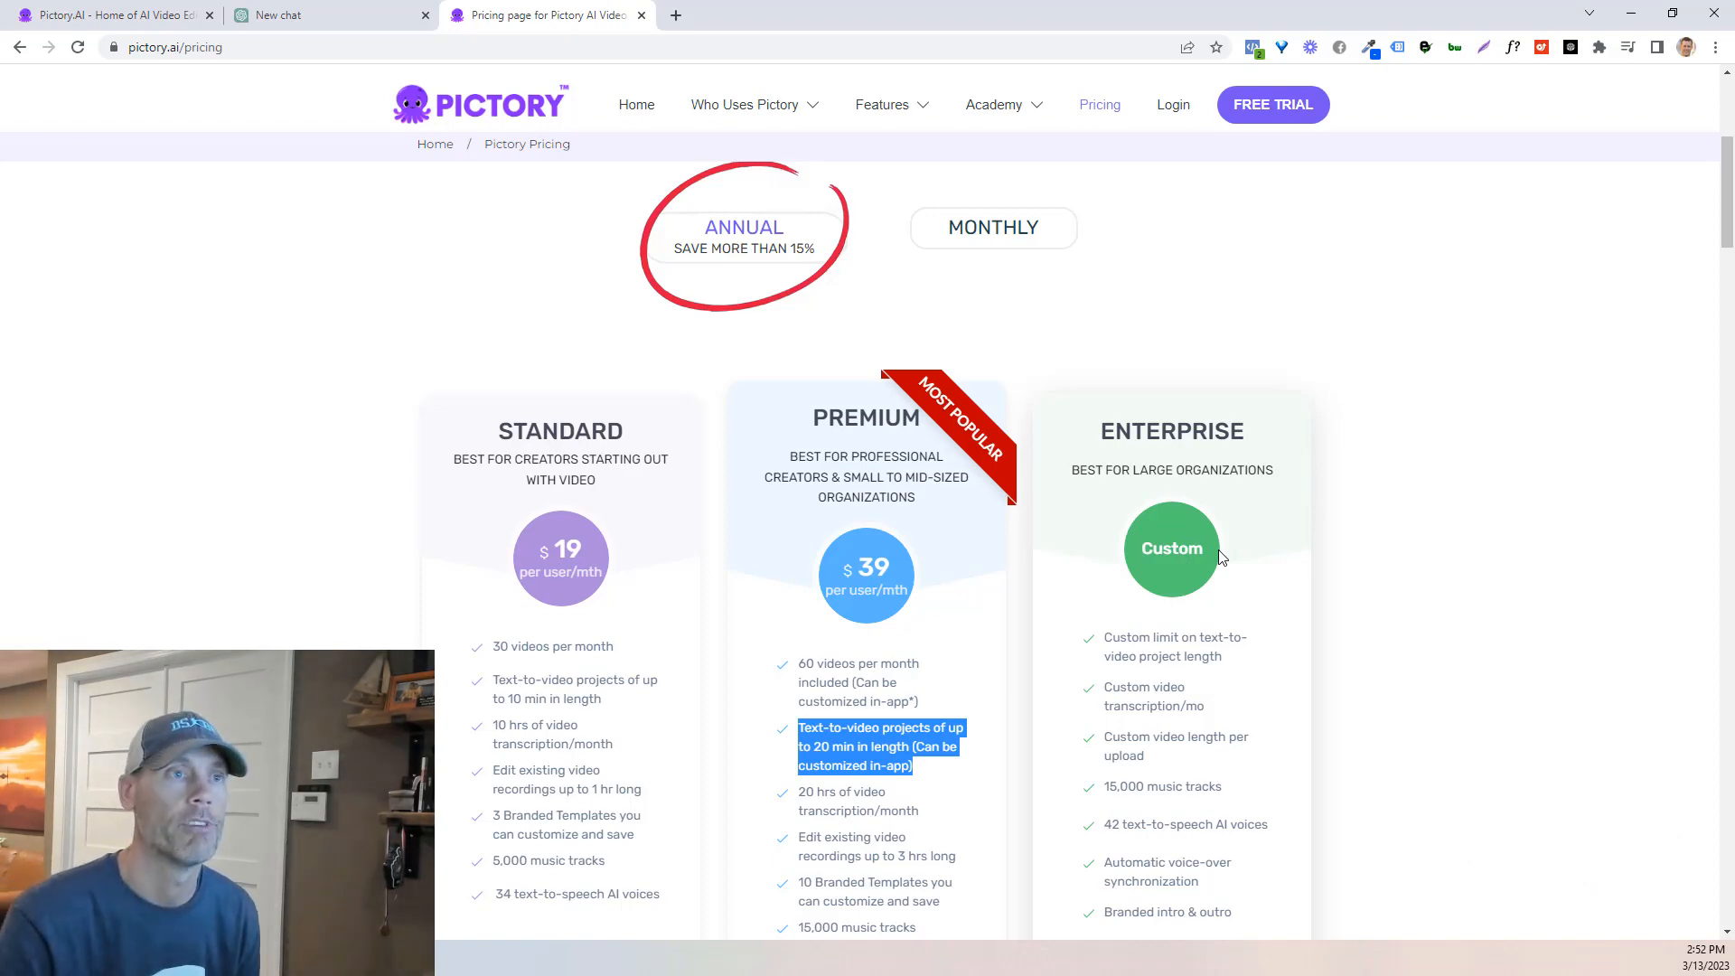
{"action": "scroll", "coordinate": [1247, 573], "scroll_direction": "down", "scroll_amount": 4}
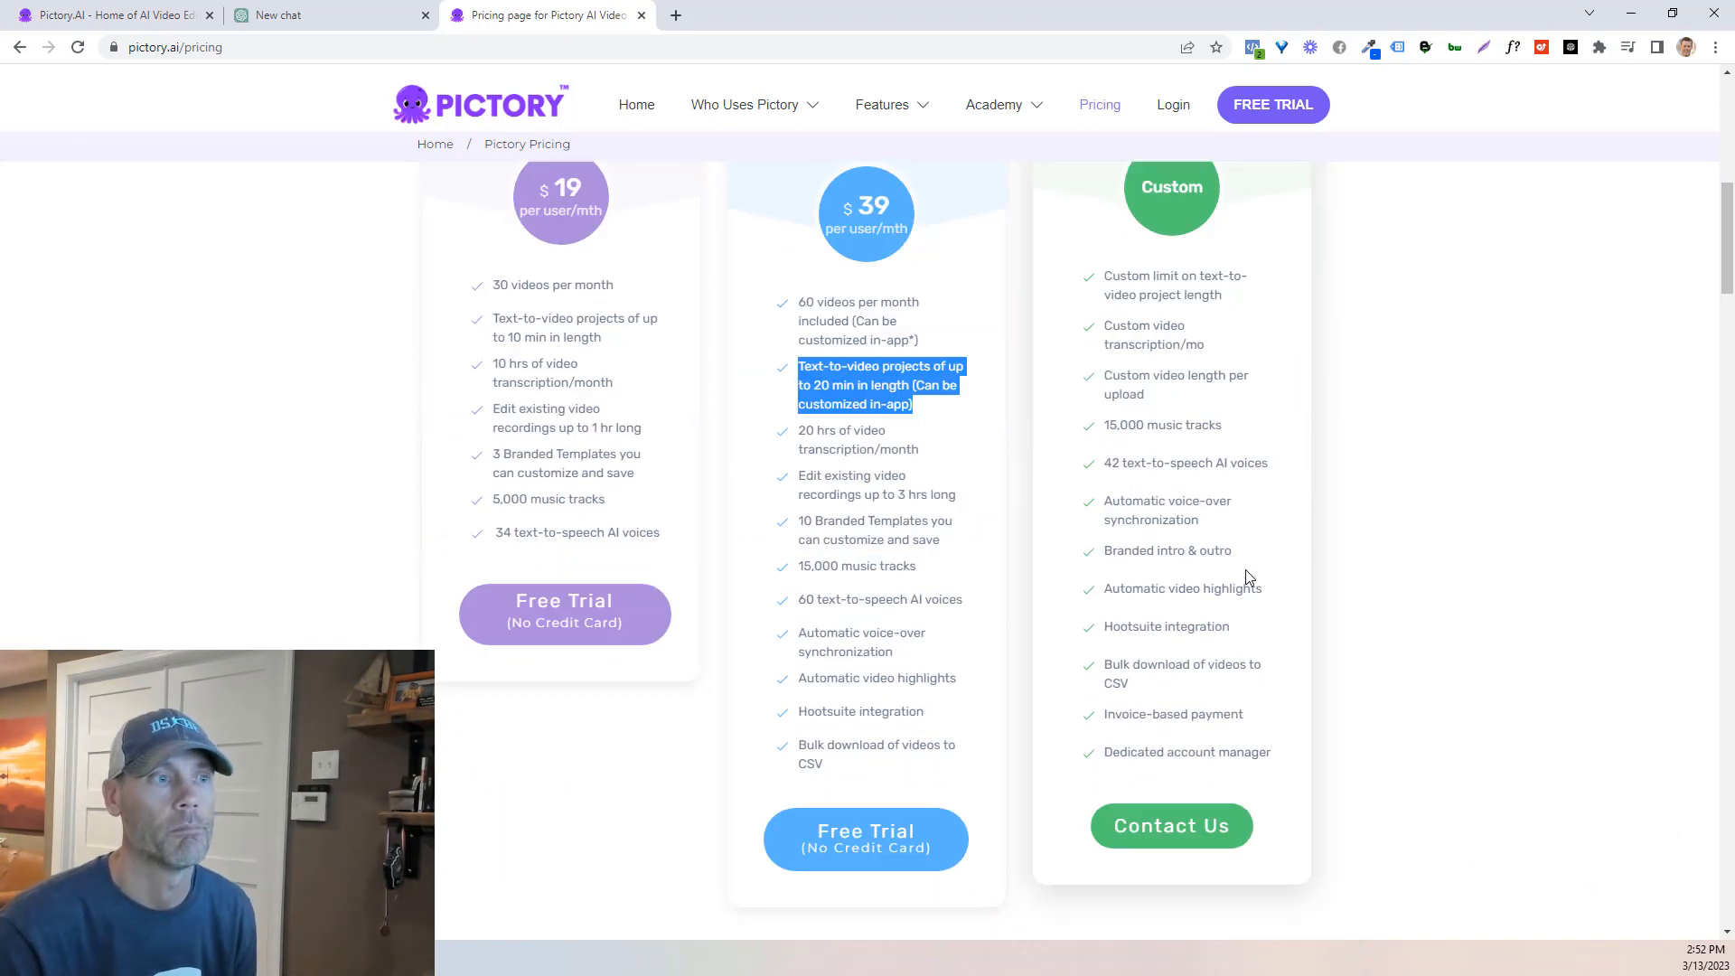
{"action": "scroll", "coordinate": [1249, 582], "scroll_direction": "up", "scroll_amount": 2}
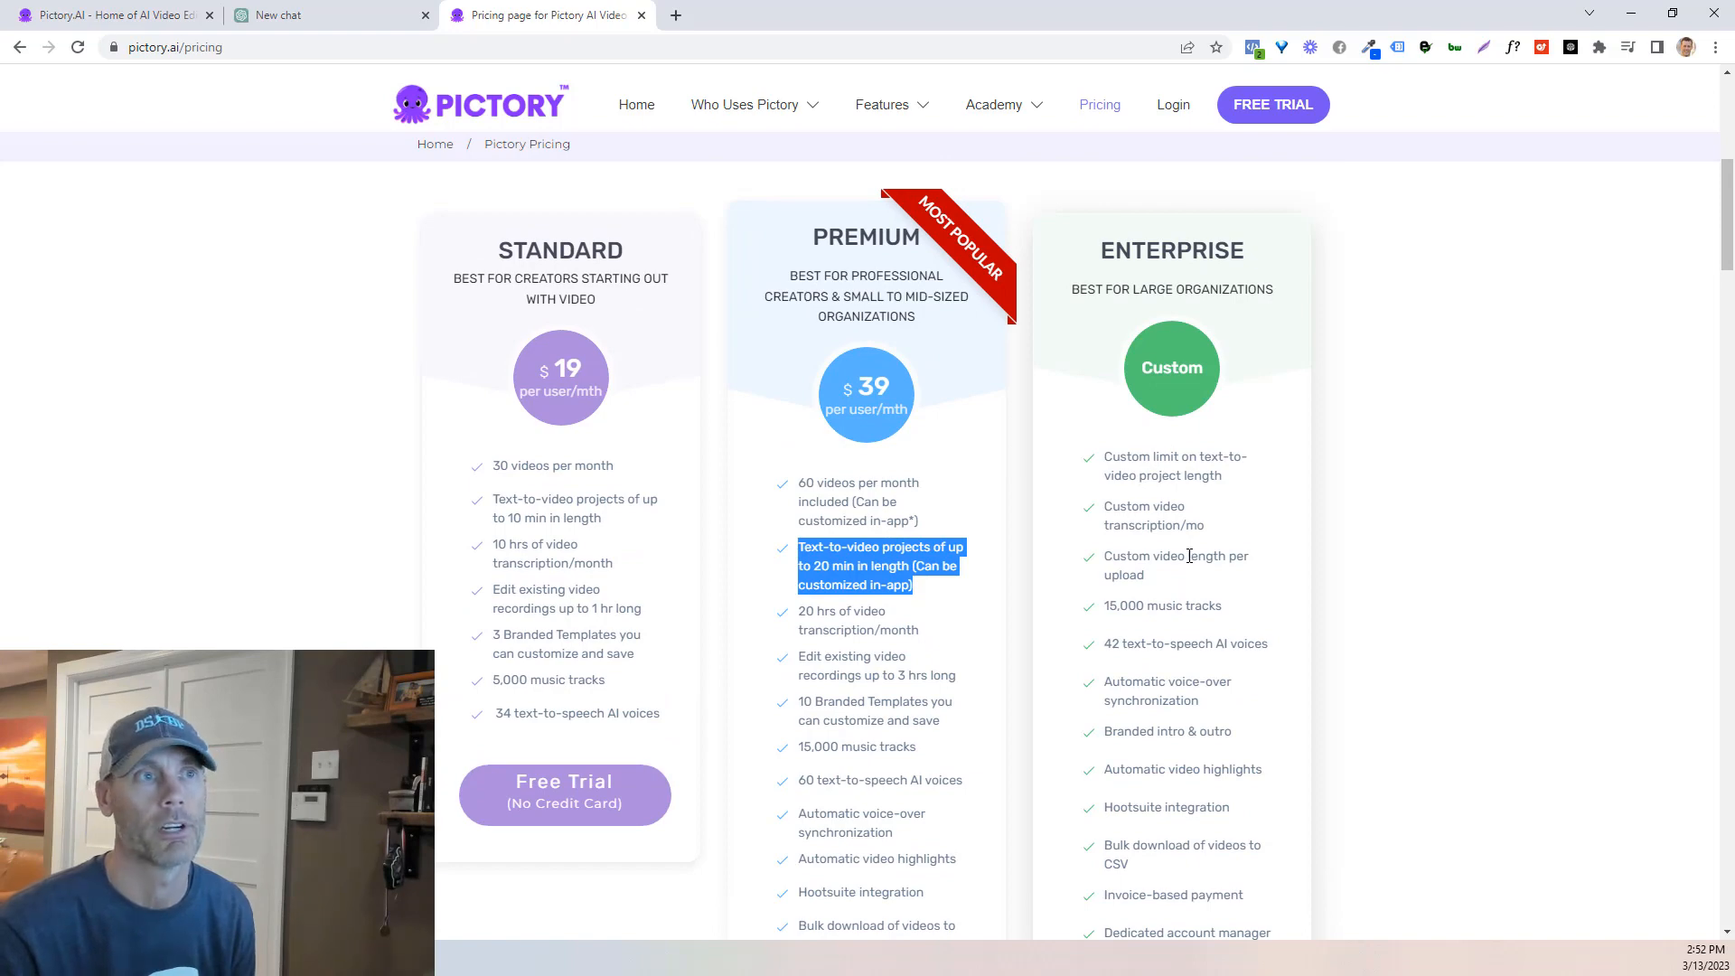
{"action": "left_click_drag", "start_coordinate": [1227, 615], "coordinate": [1101, 609]}
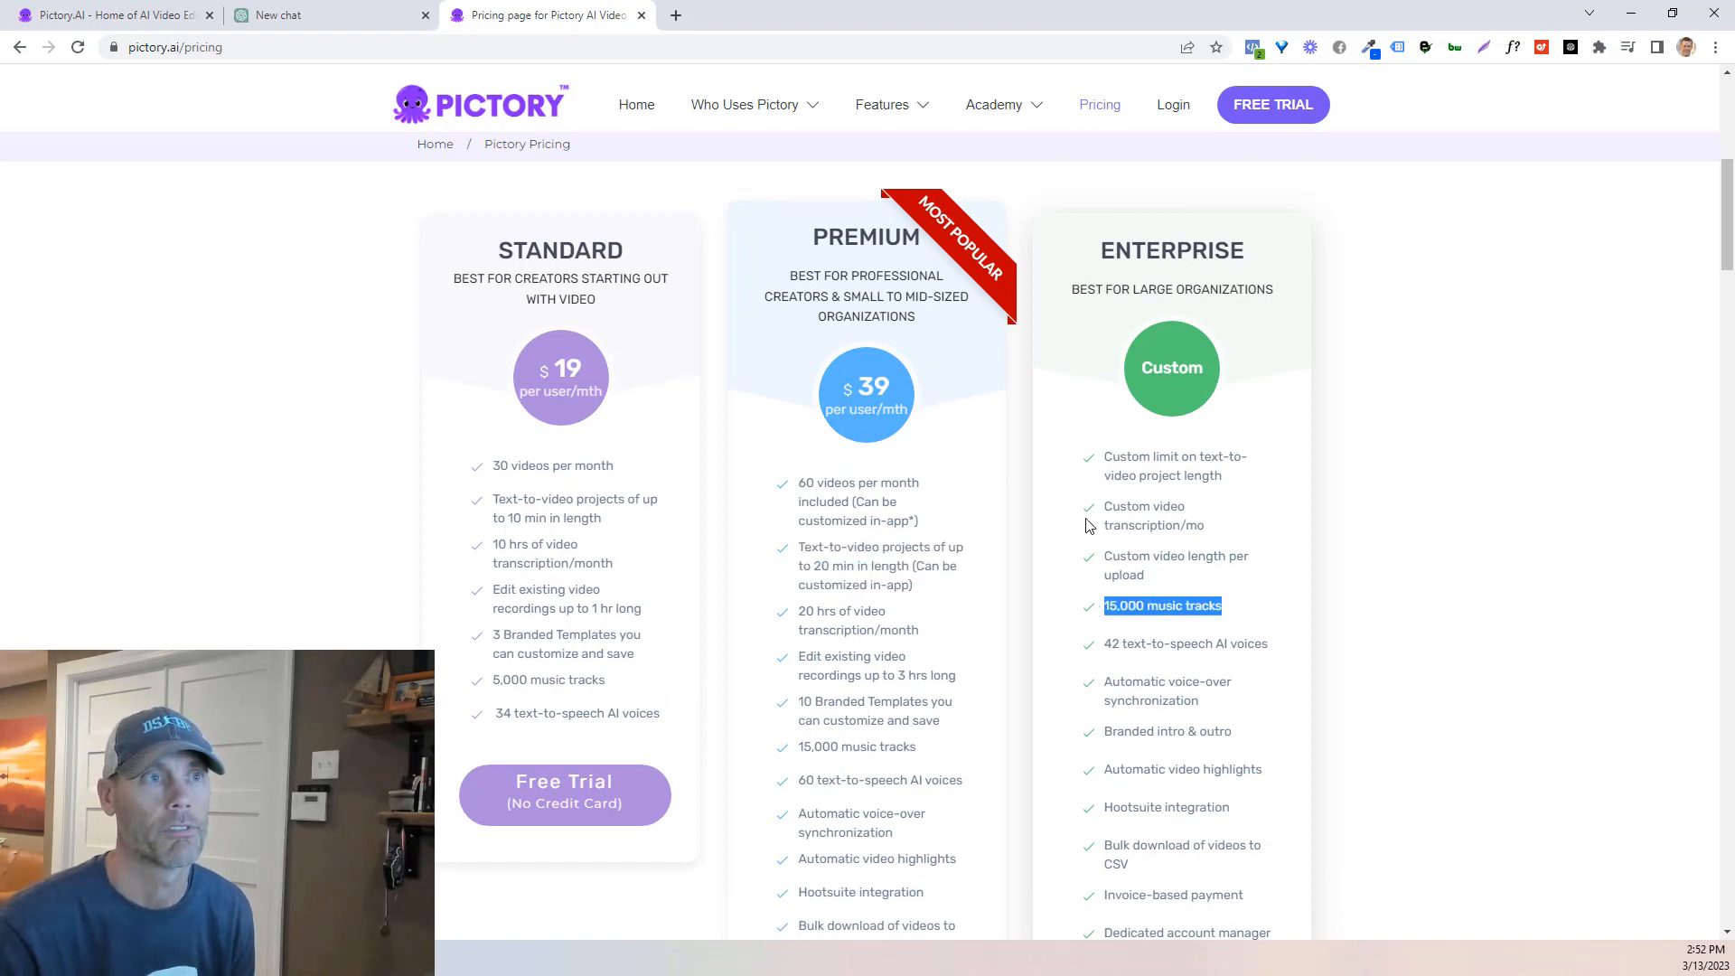
{"action": "scroll", "coordinate": [910, 442], "scroll_direction": "up", "scroll_amount": 6}
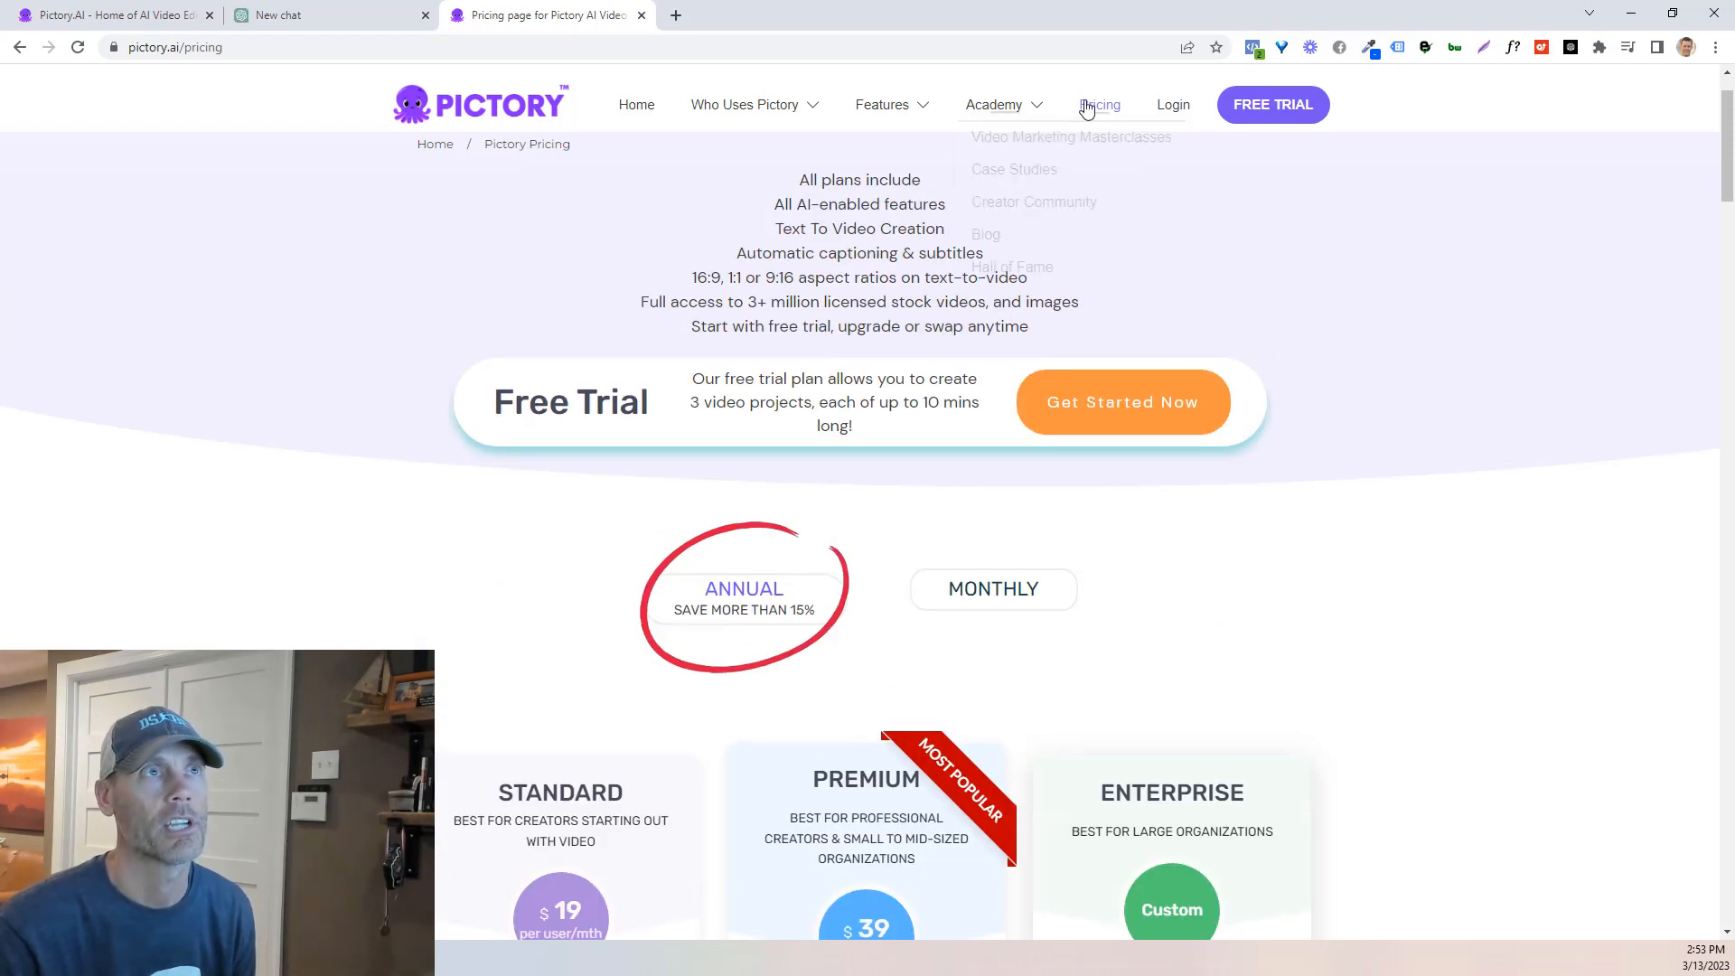
Step: Compare the monthly and annual billing options on the pricing page and highlight the Standard plan's name
{"action": "scroll", "coordinate": [1146, 520], "scroll_direction": "down", "scroll_amount": 3}
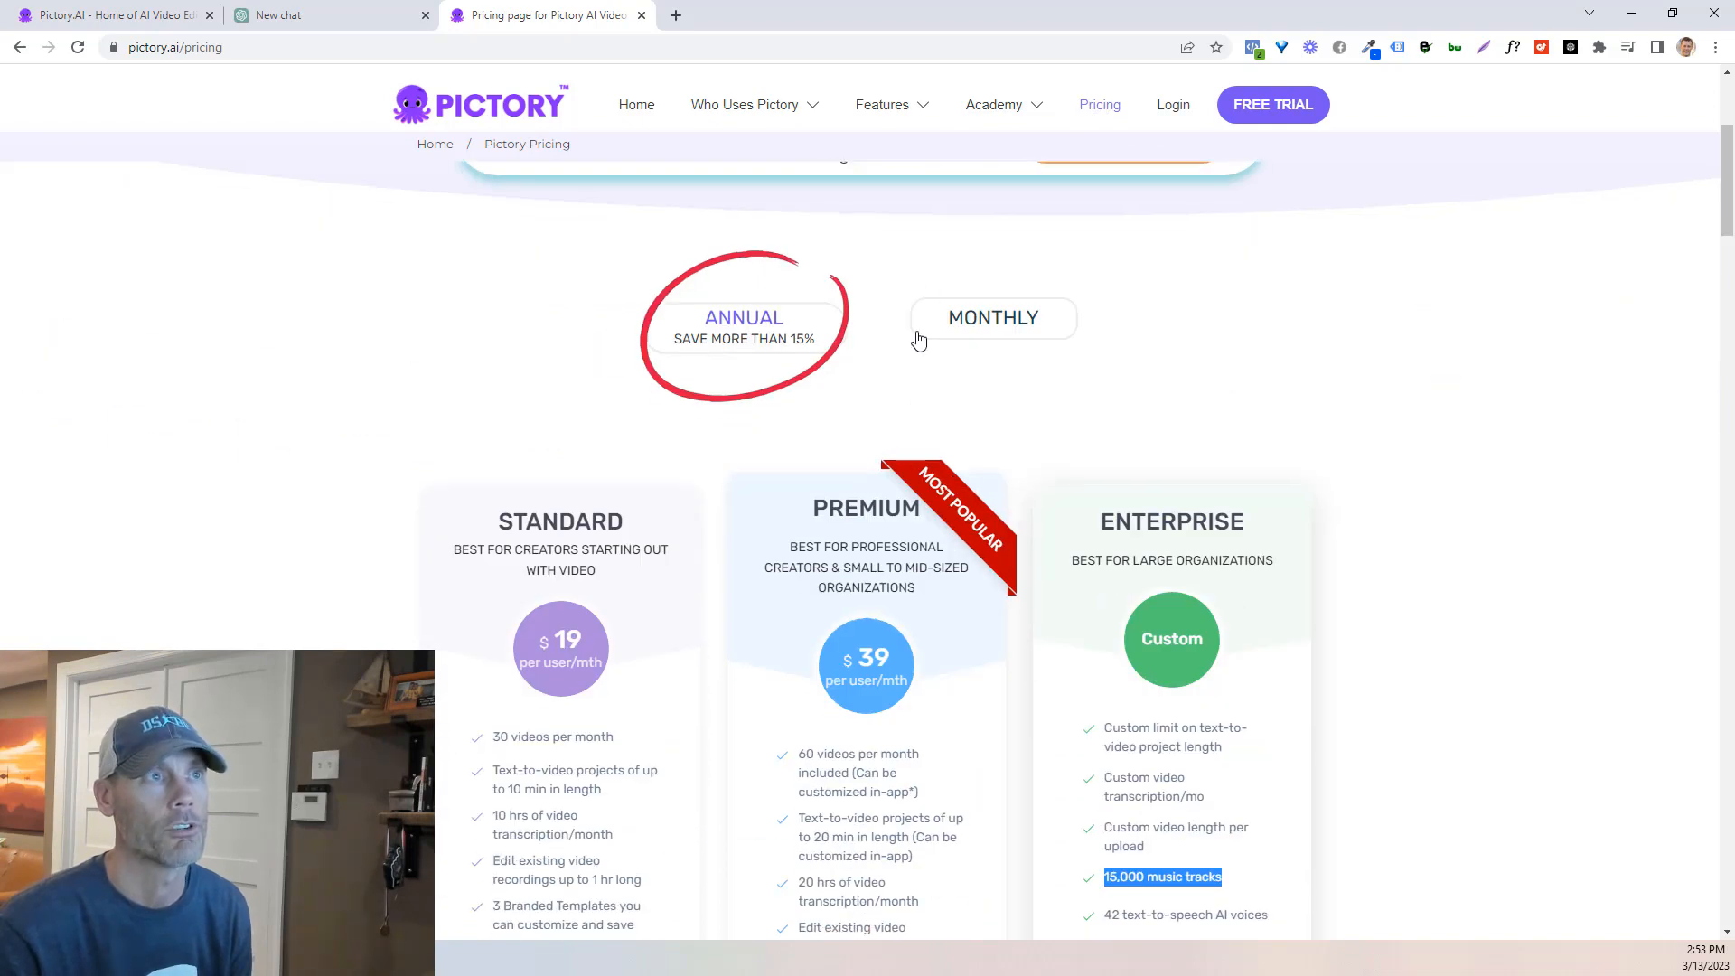
{"action": "left_click", "coordinate": [979, 337]}
{"action": "left_click", "coordinate": [745, 342]}
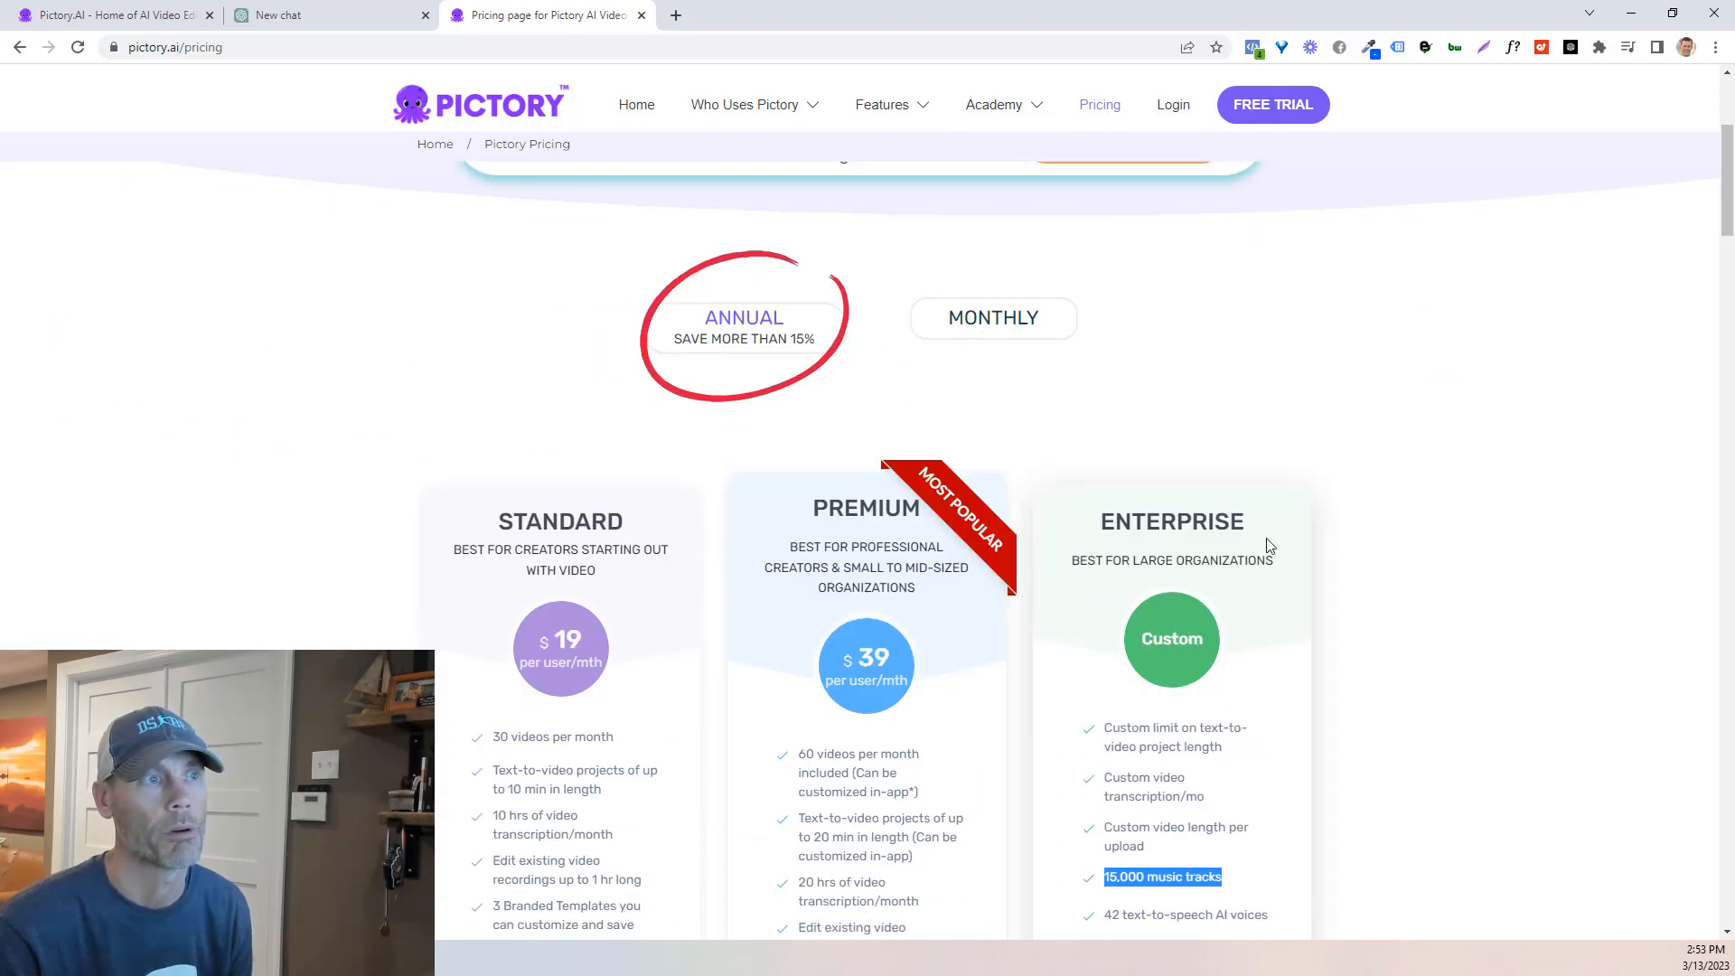
{"action": "scroll", "coordinate": [733, 549], "scroll_direction": "down", "scroll_amount": 1}
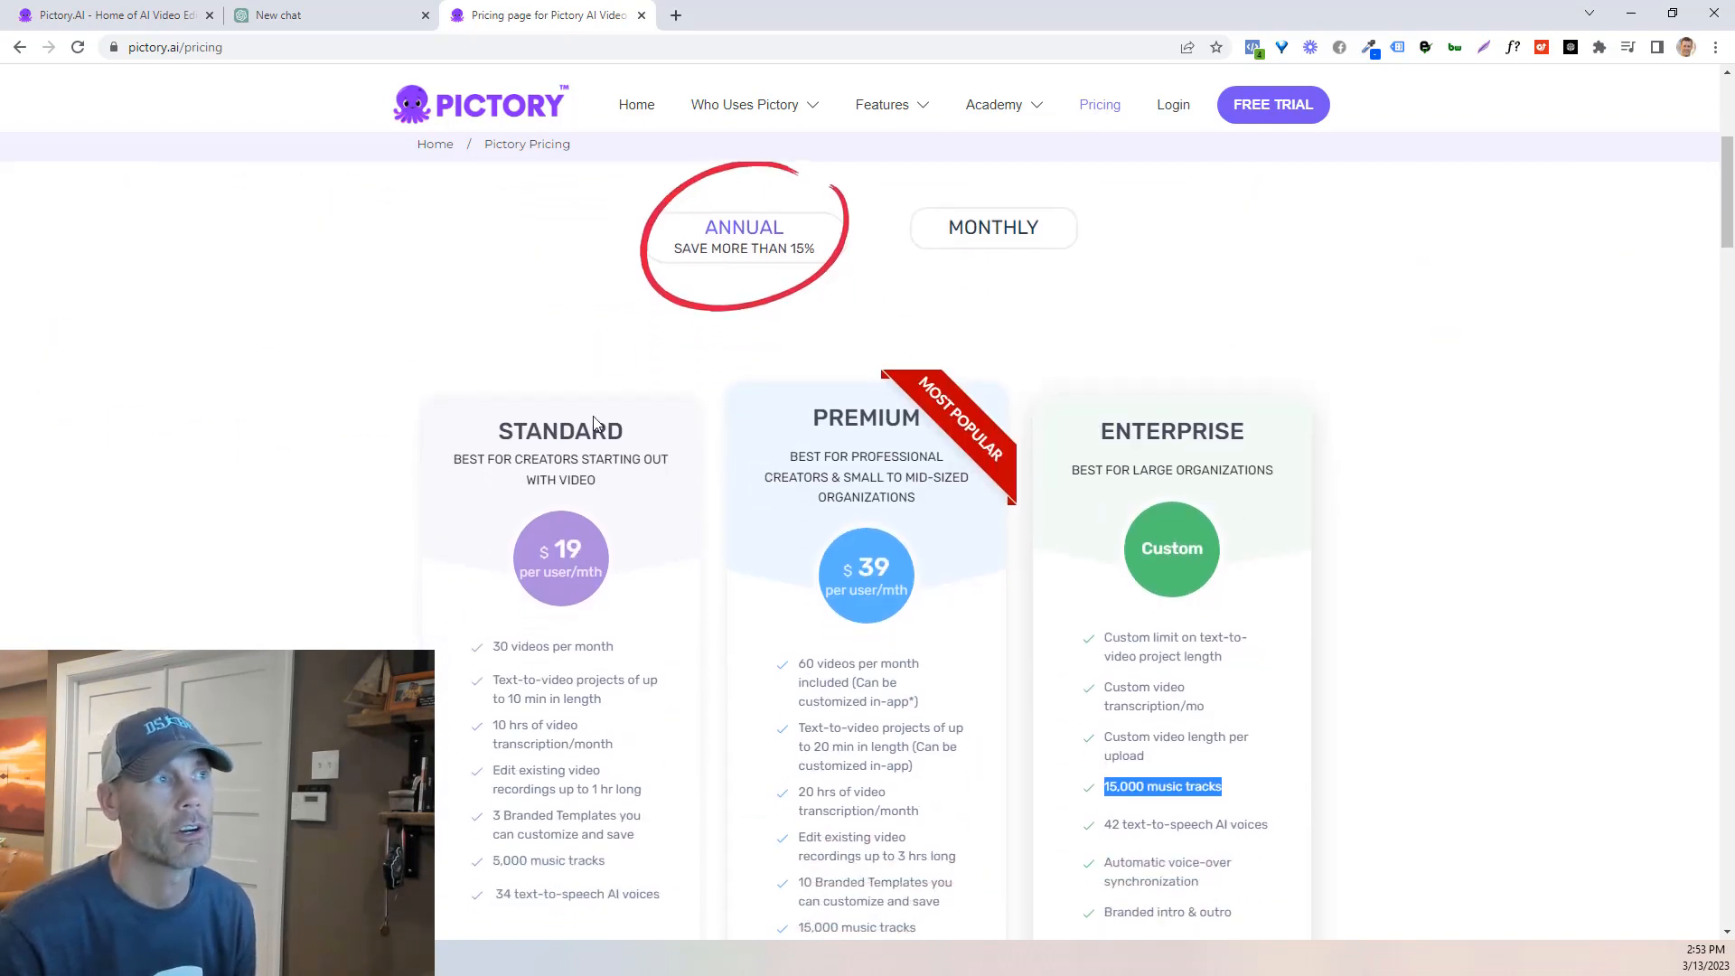
{"action": "left_click_drag", "start_coordinate": [492, 437], "coordinate": [626, 432]}
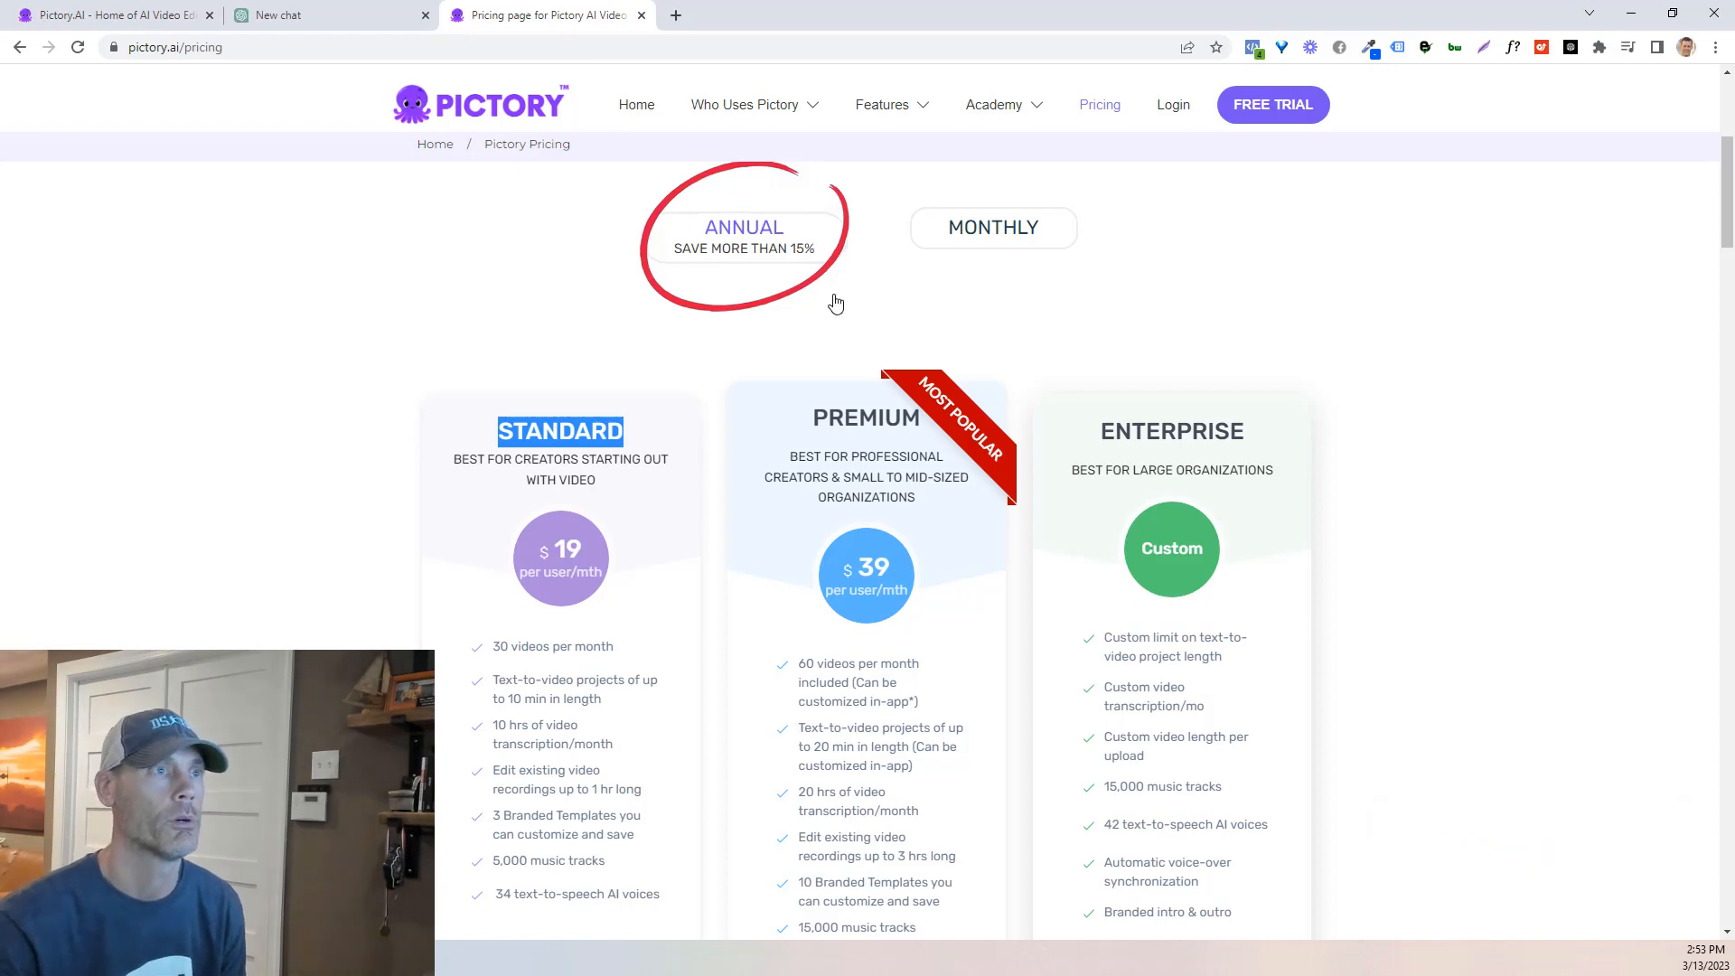
Step: Look over the plans' feature lists and free trial offers, and highlight the Premium plan's text-to-video length limit
{"action": "scroll", "coordinate": [961, 525], "scroll_direction": "down", "scroll_amount": 3}
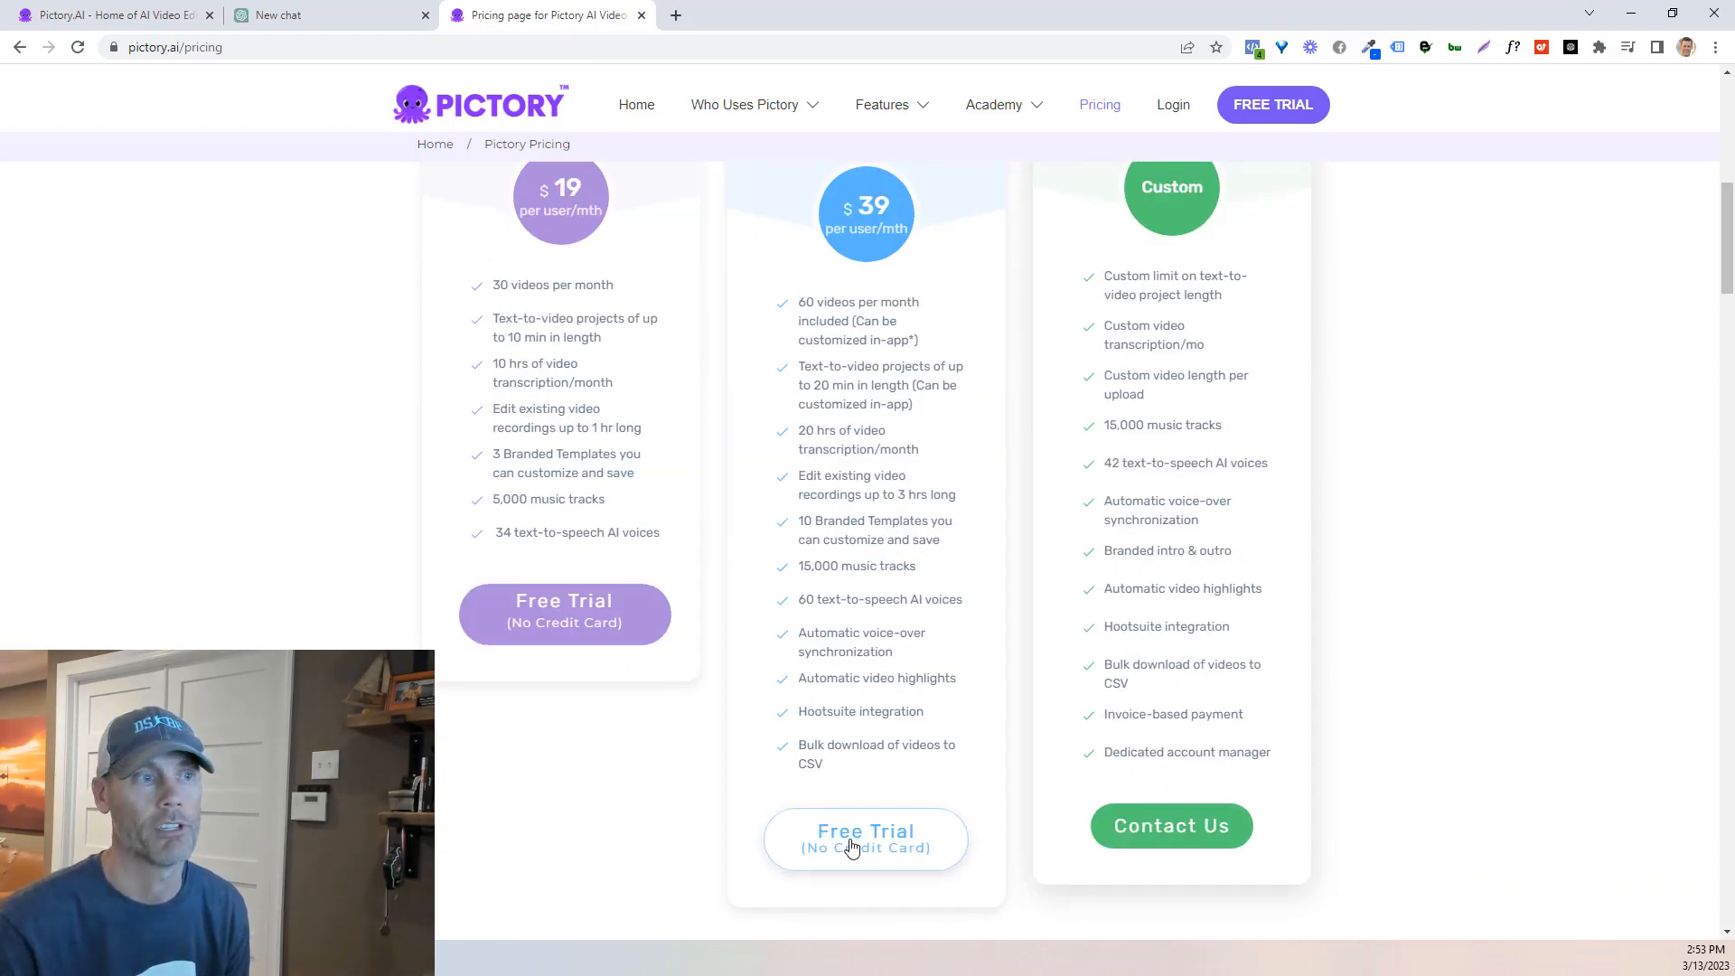
{"action": "scroll", "coordinate": [852, 530], "scroll_direction": "up", "scroll_amount": 4}
{"action": "scroll", "coordinate": [868, 723], "scroll_direction": "down", "scroll_amount": 4}
{"action": "scroll", "coordinate": [904, 656], "scroll_direction": "up", "scroll_amount": 4}
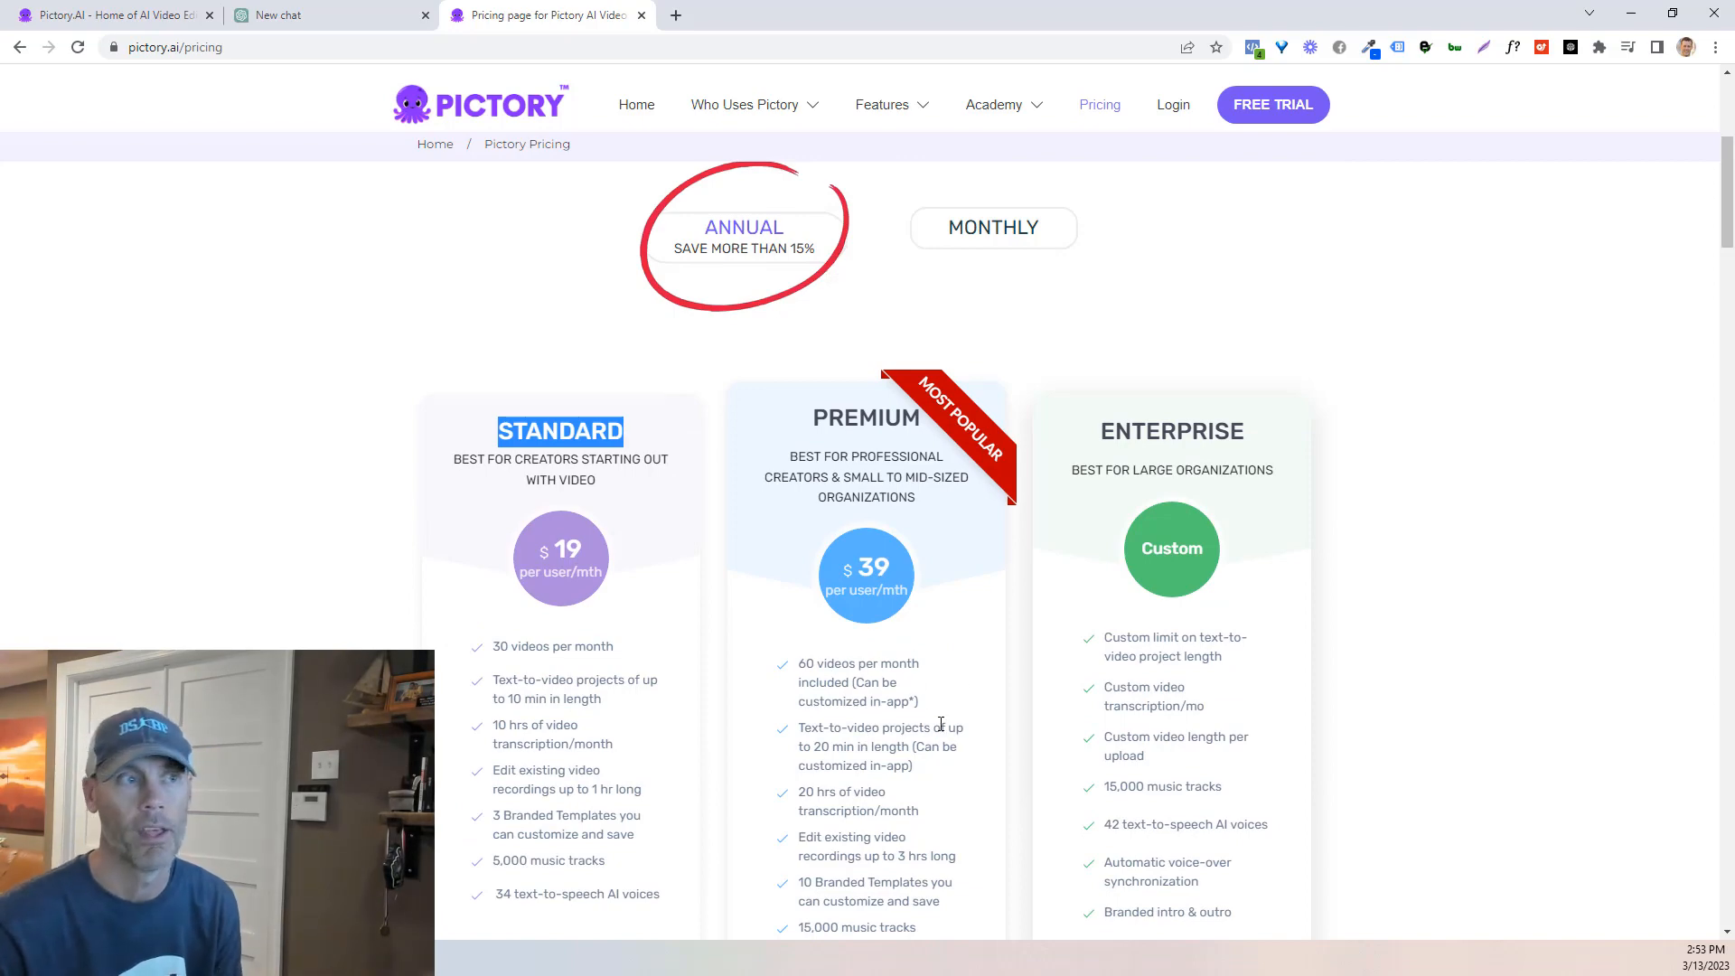
{"action": "left_click_drag", "start_coordinate": [917, 768], "coordinate": [799, 723]}
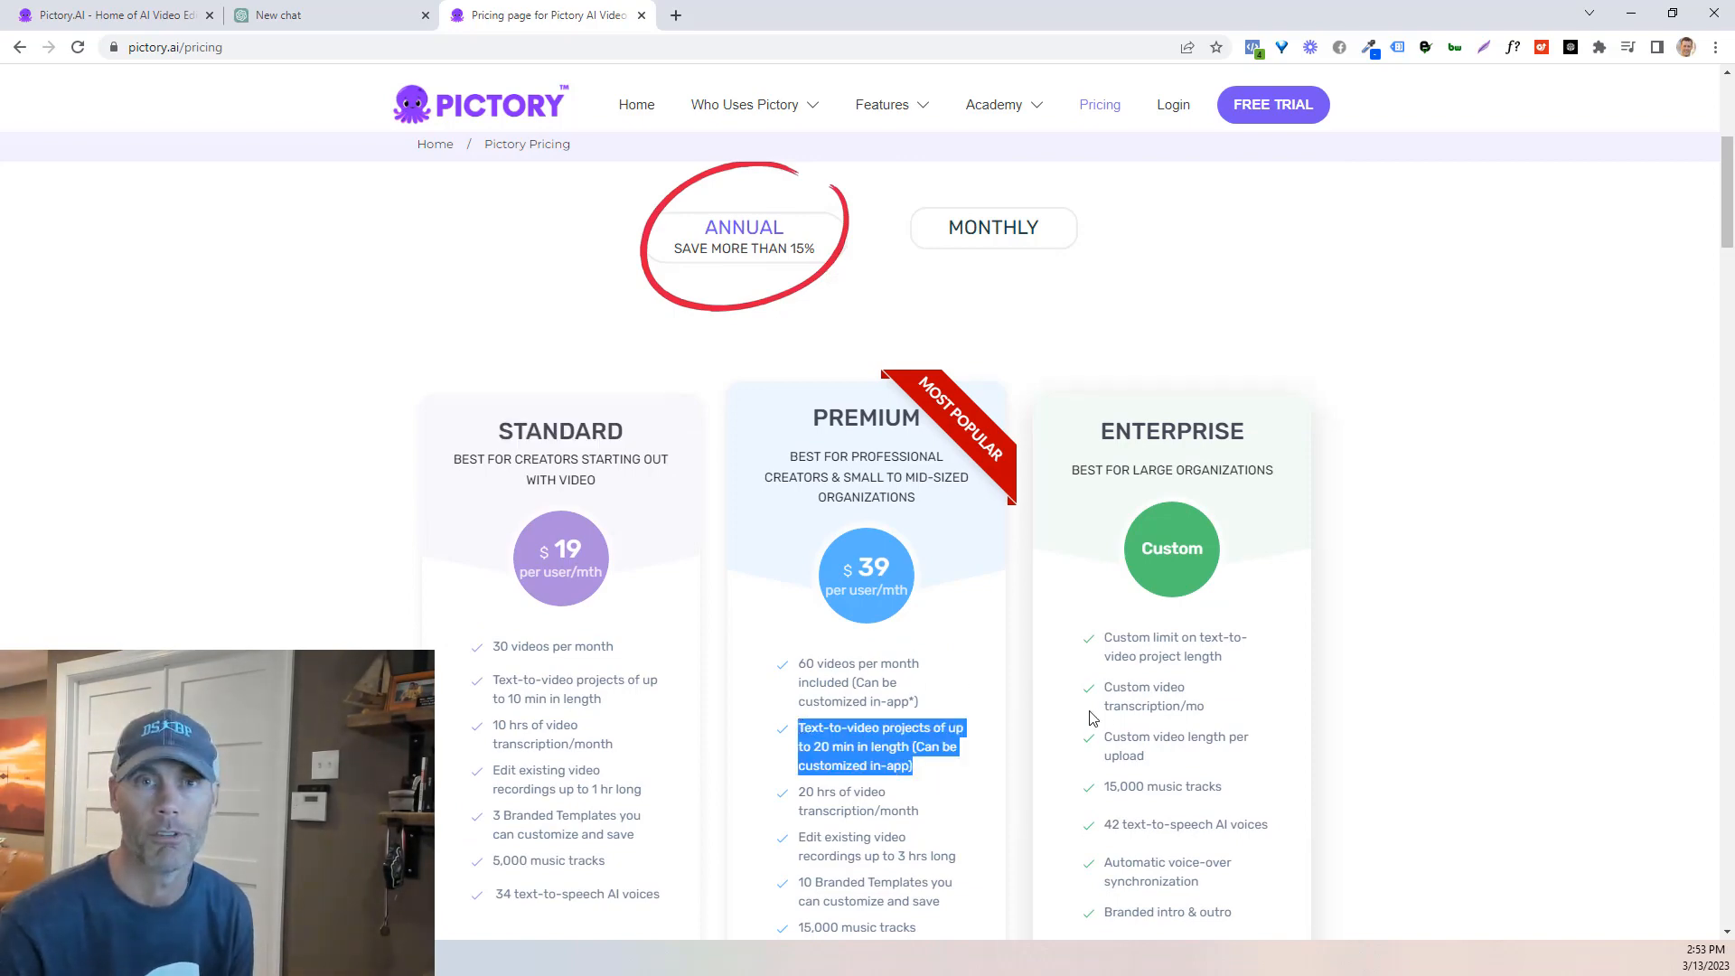
Step: Go back to the affiliate marketing project, preview Scene 22 and generate the full video
{"action": "left_click", "coordinate": [108, 16]}
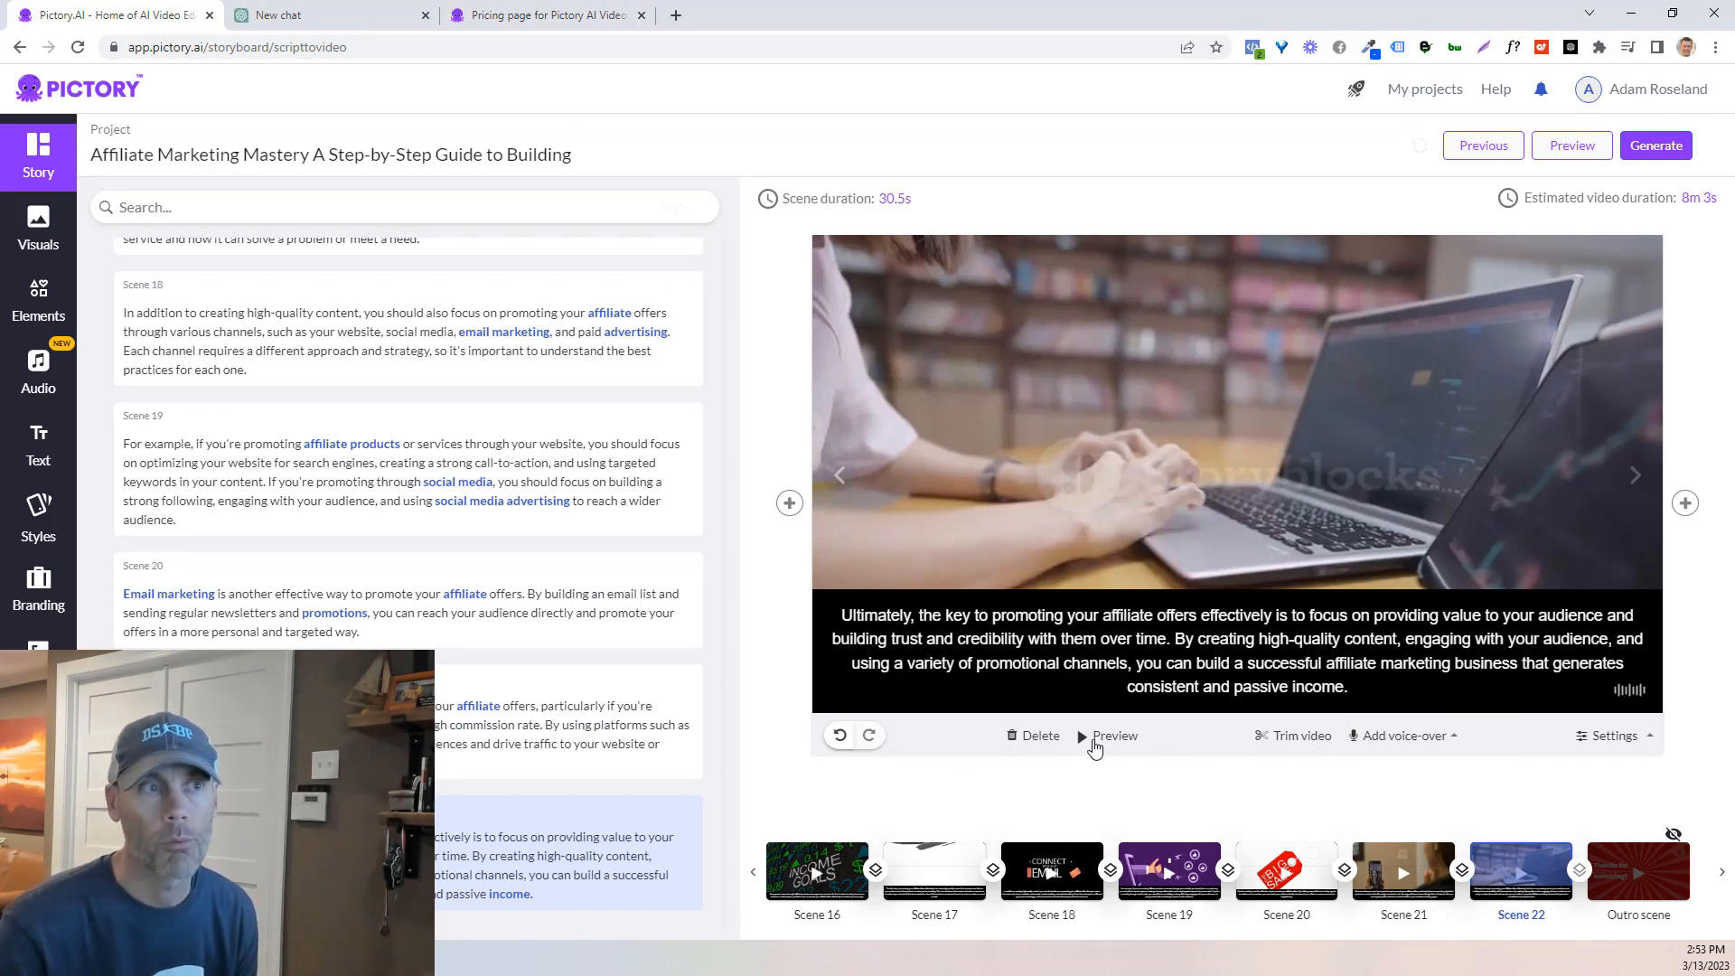
{"action": "left_click", "coordinate": [1094, 741]}
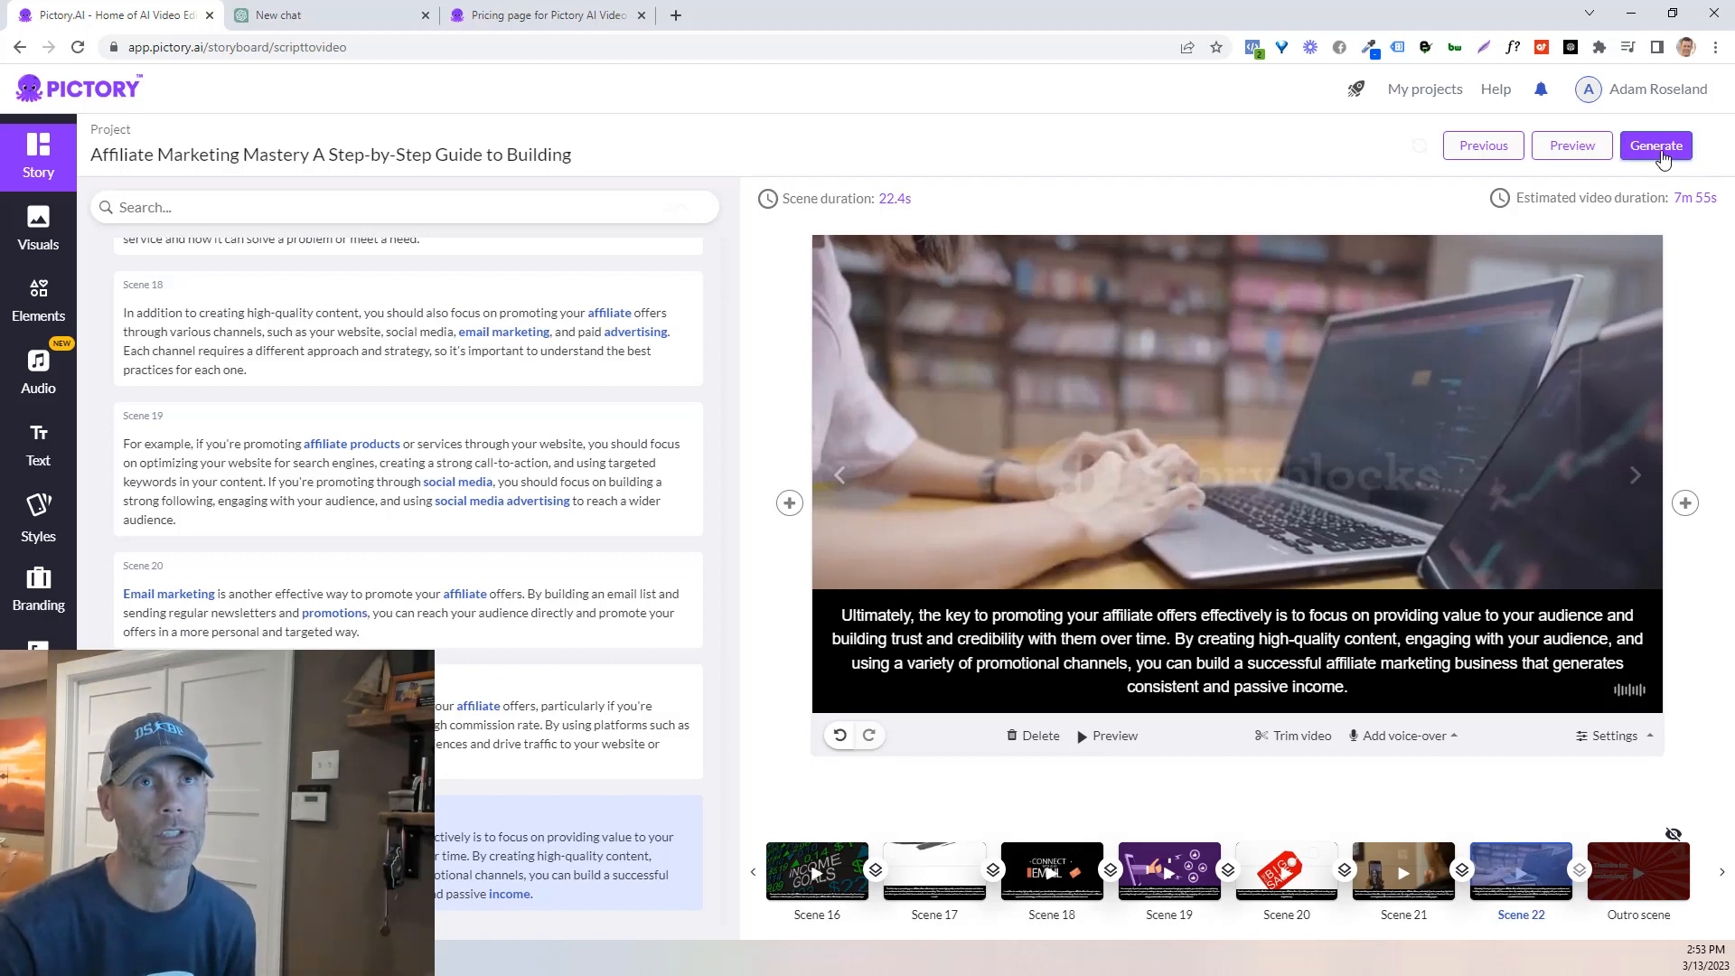
{"action": "left_click", "coordinate": [1658, 147]}
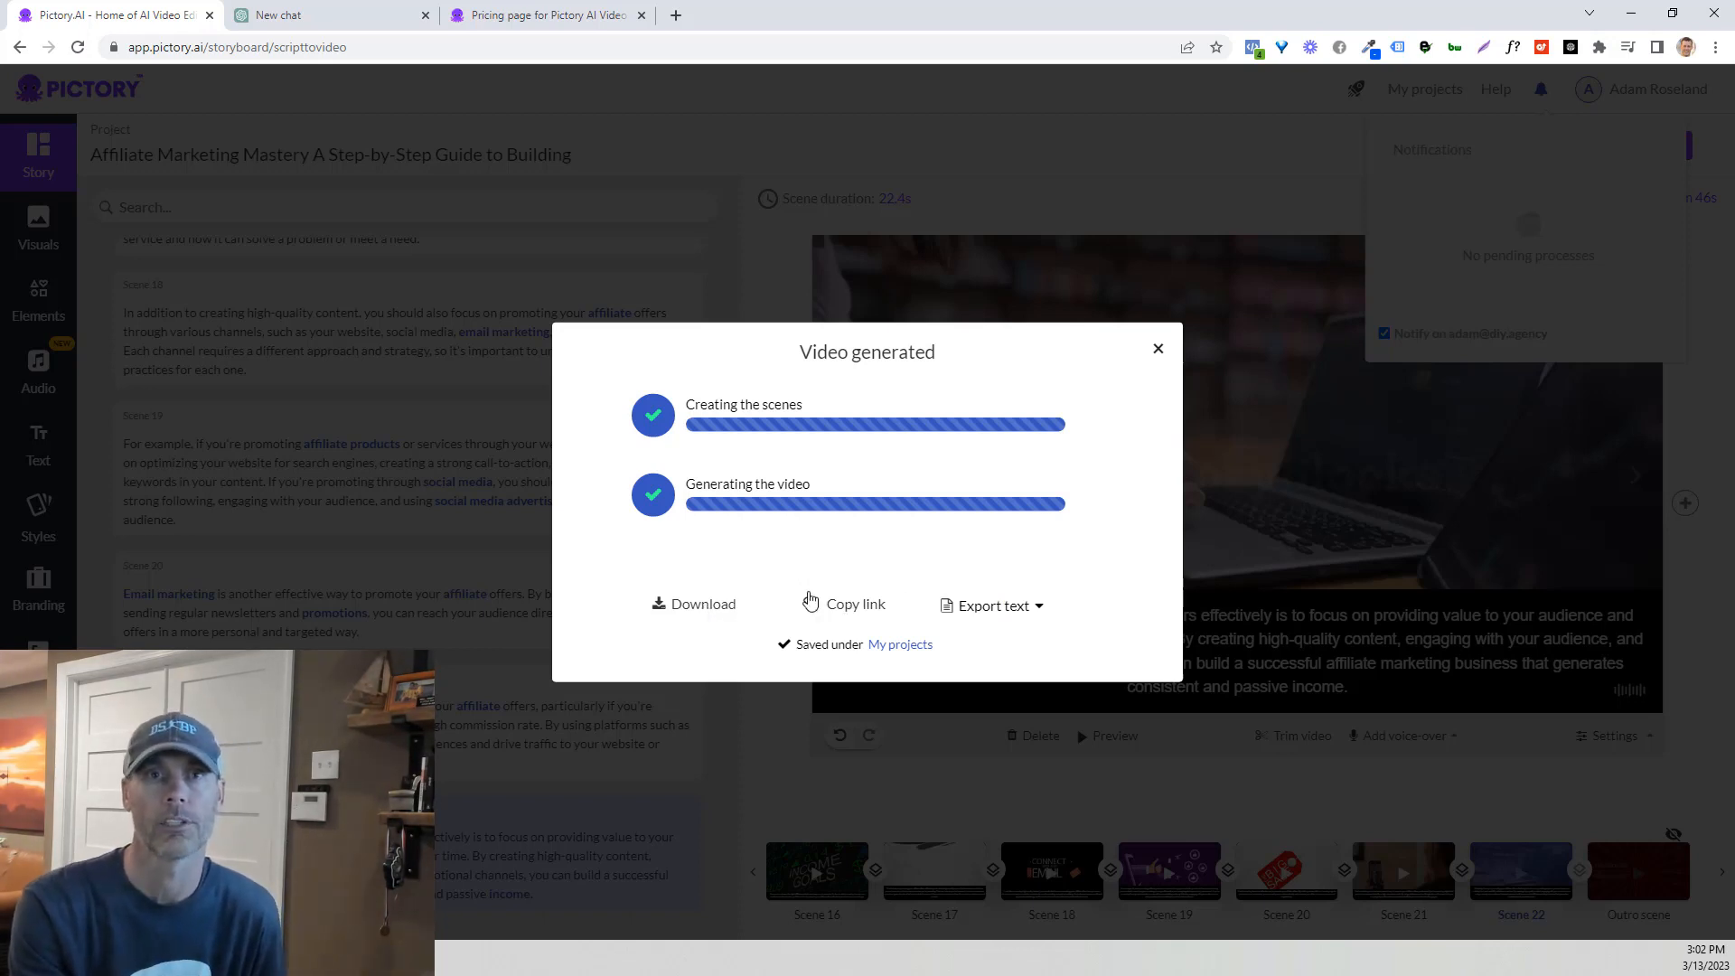
Step: Download the generated video and leave the project for the Pictory home page
{"action": "left_click", "coordinate": [704, 607]}
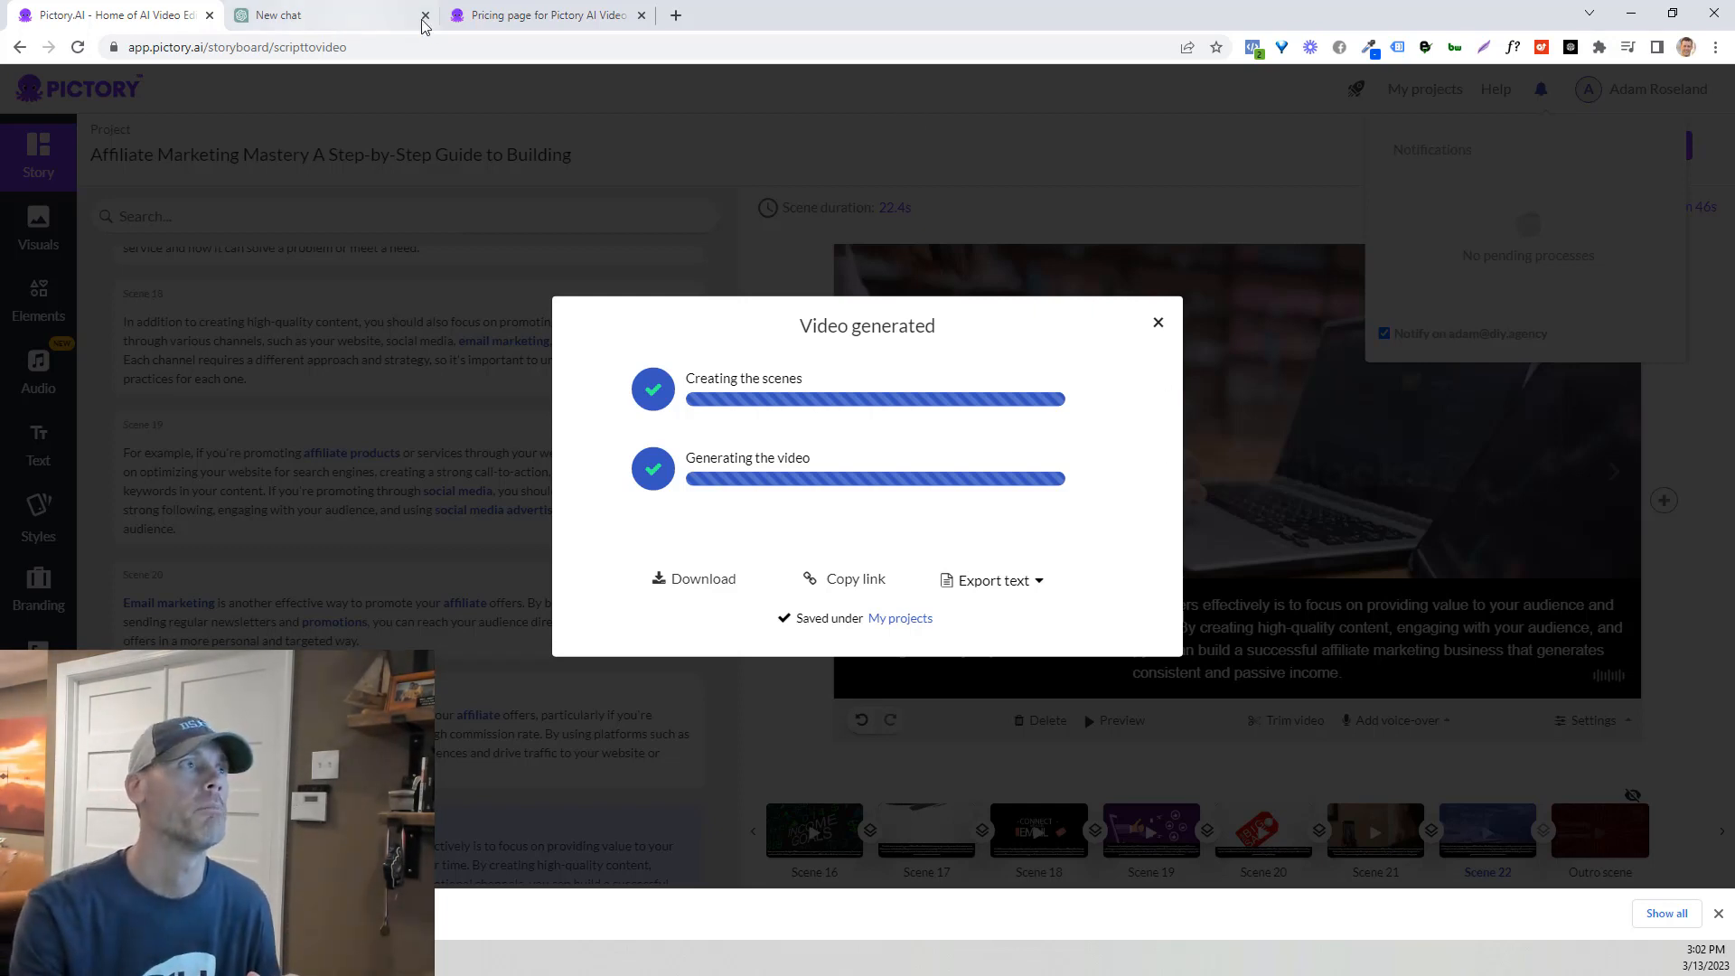
{"action": "left_click", "coordinate": [1158, 324]}
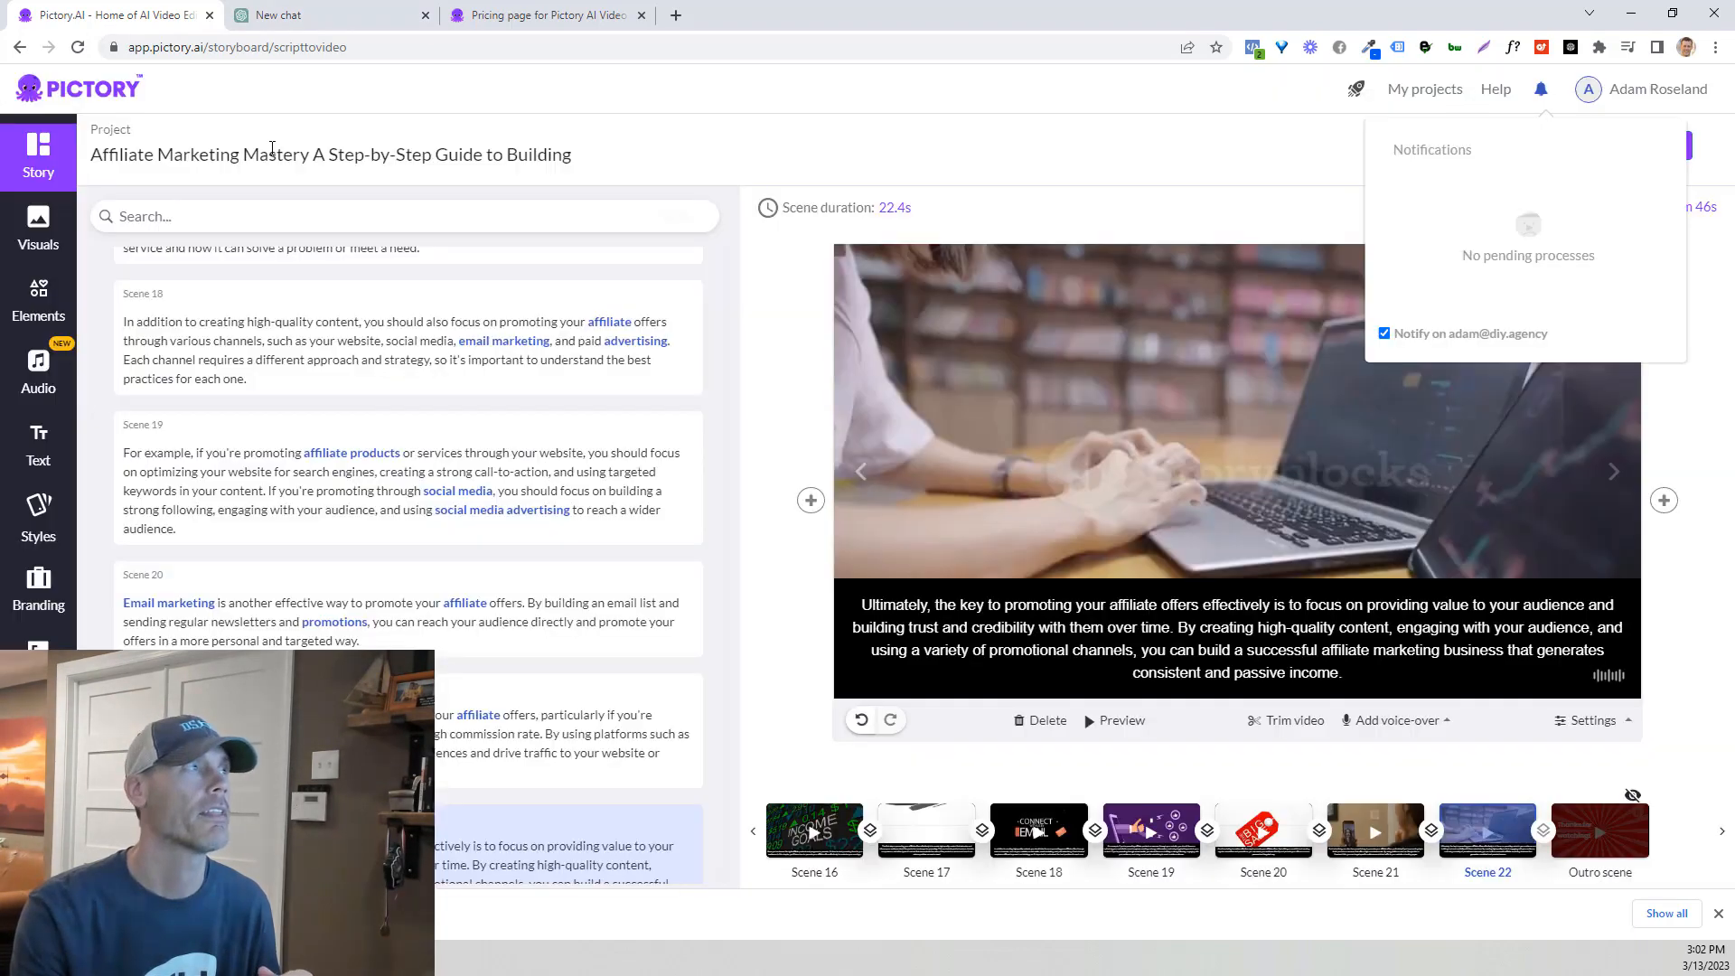
{"action": "left_click", "coordinate": [80, 95]}
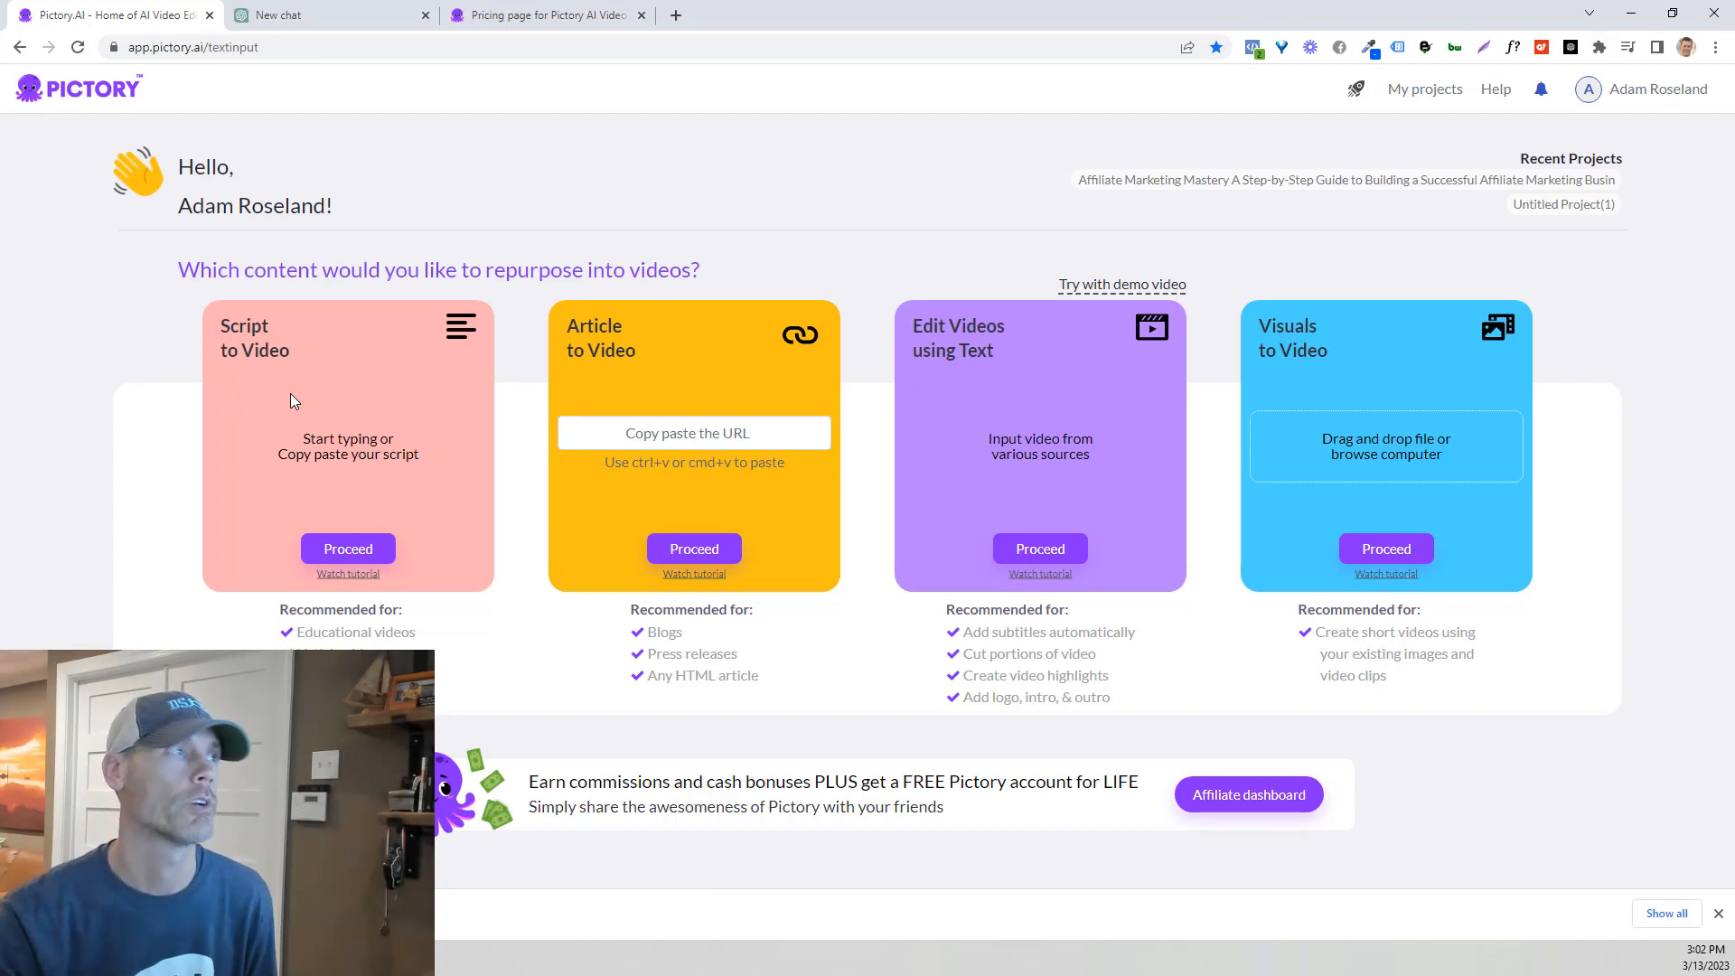
Step: Look back at the affiliate marketing script in ChatGPT and return to the Pictory home page
{"action": "left_click", "coordinate": [329, 16]}
{"action": "scroll", "coordinate": [741, 244], "scroll_direction": "up", "scroll_amount": 1}
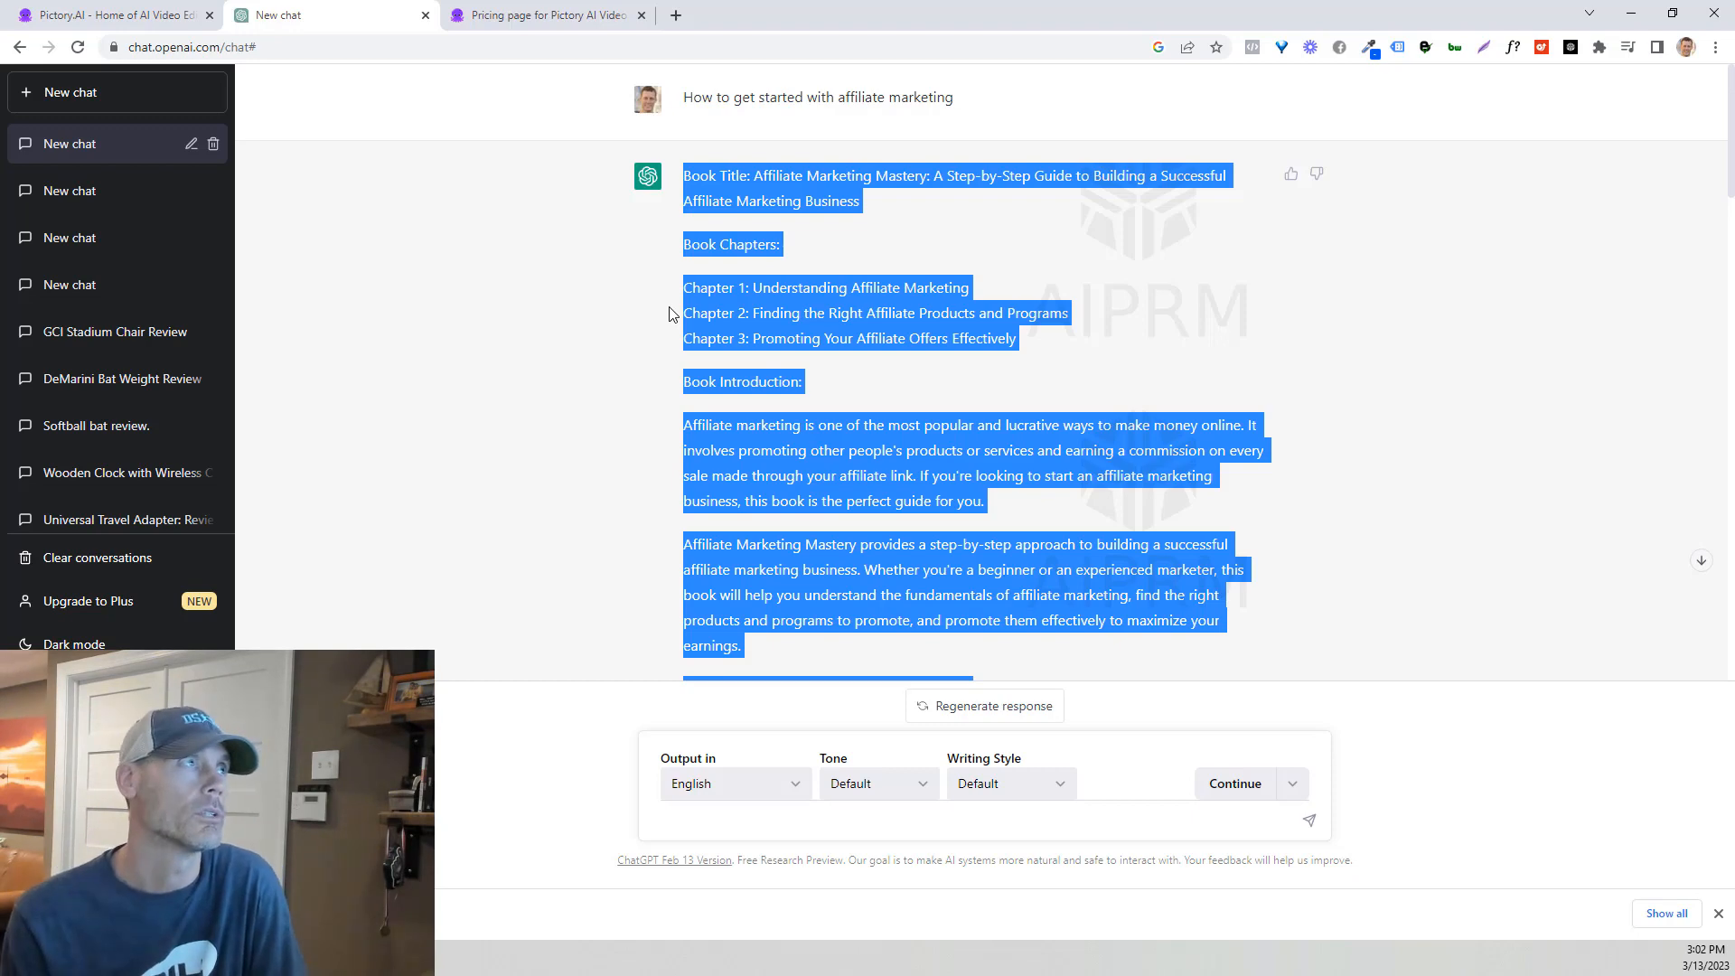
{"action": "left_click", "coordinate": [175, 9]}
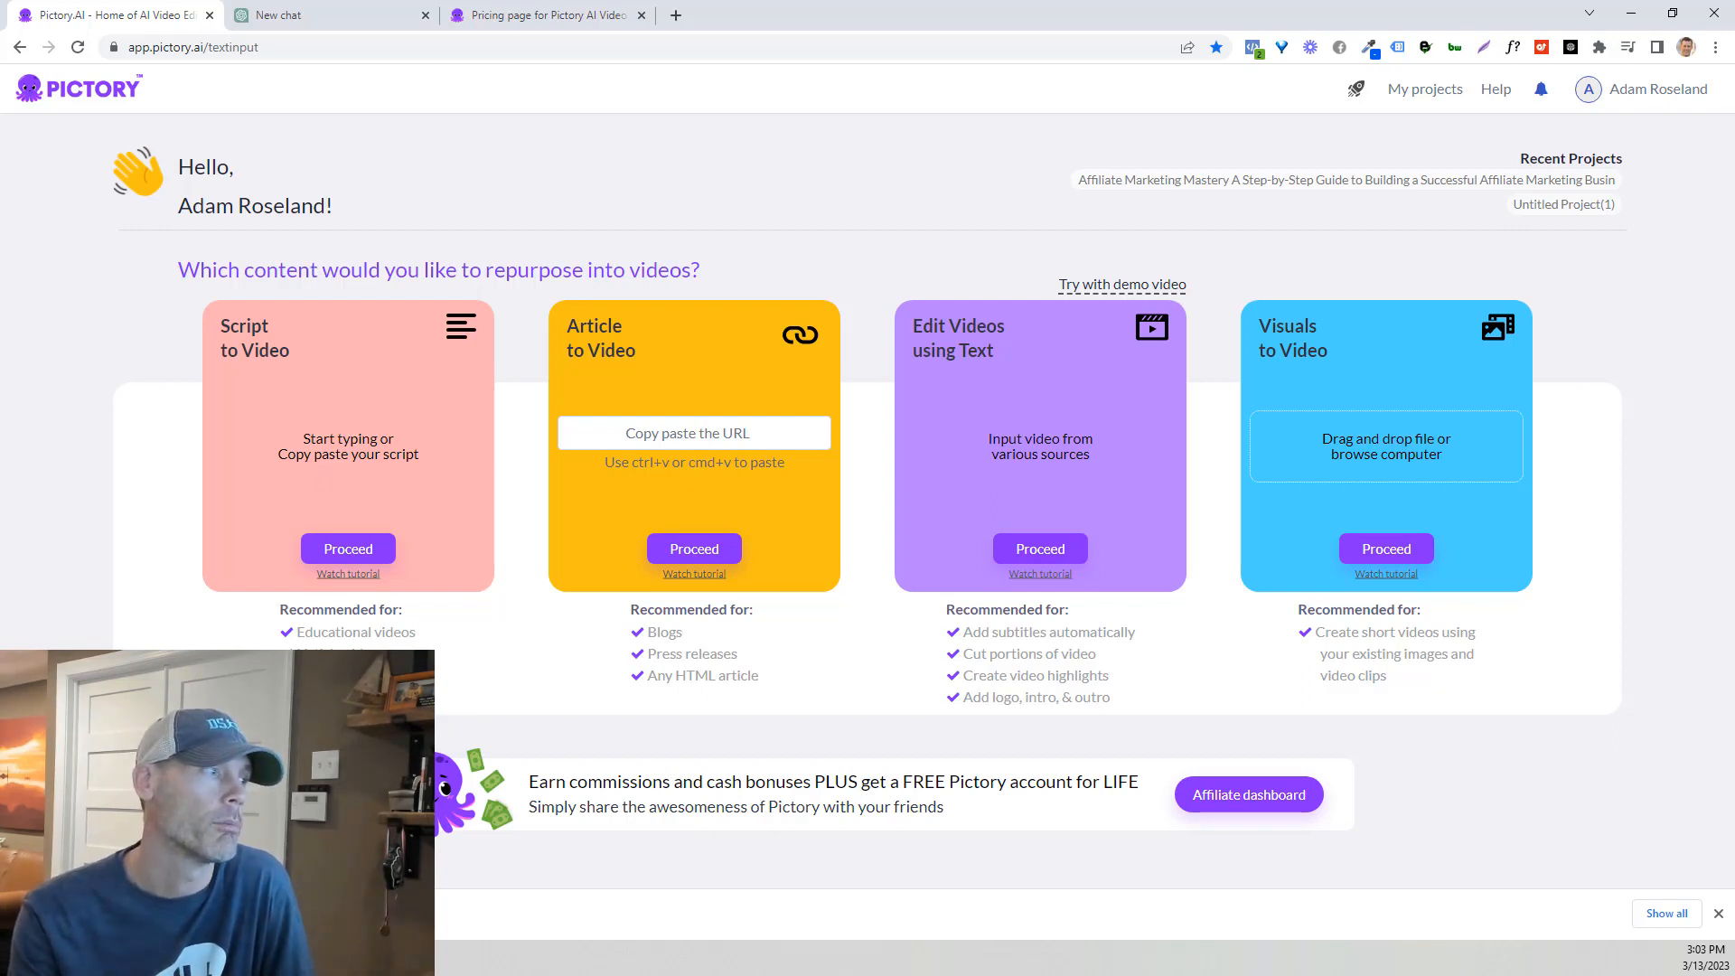
Step: Open the downloaded video full screen, skip ahead to its end and close the video player
{"action": "left_click", "coordinate": [90, 913]}
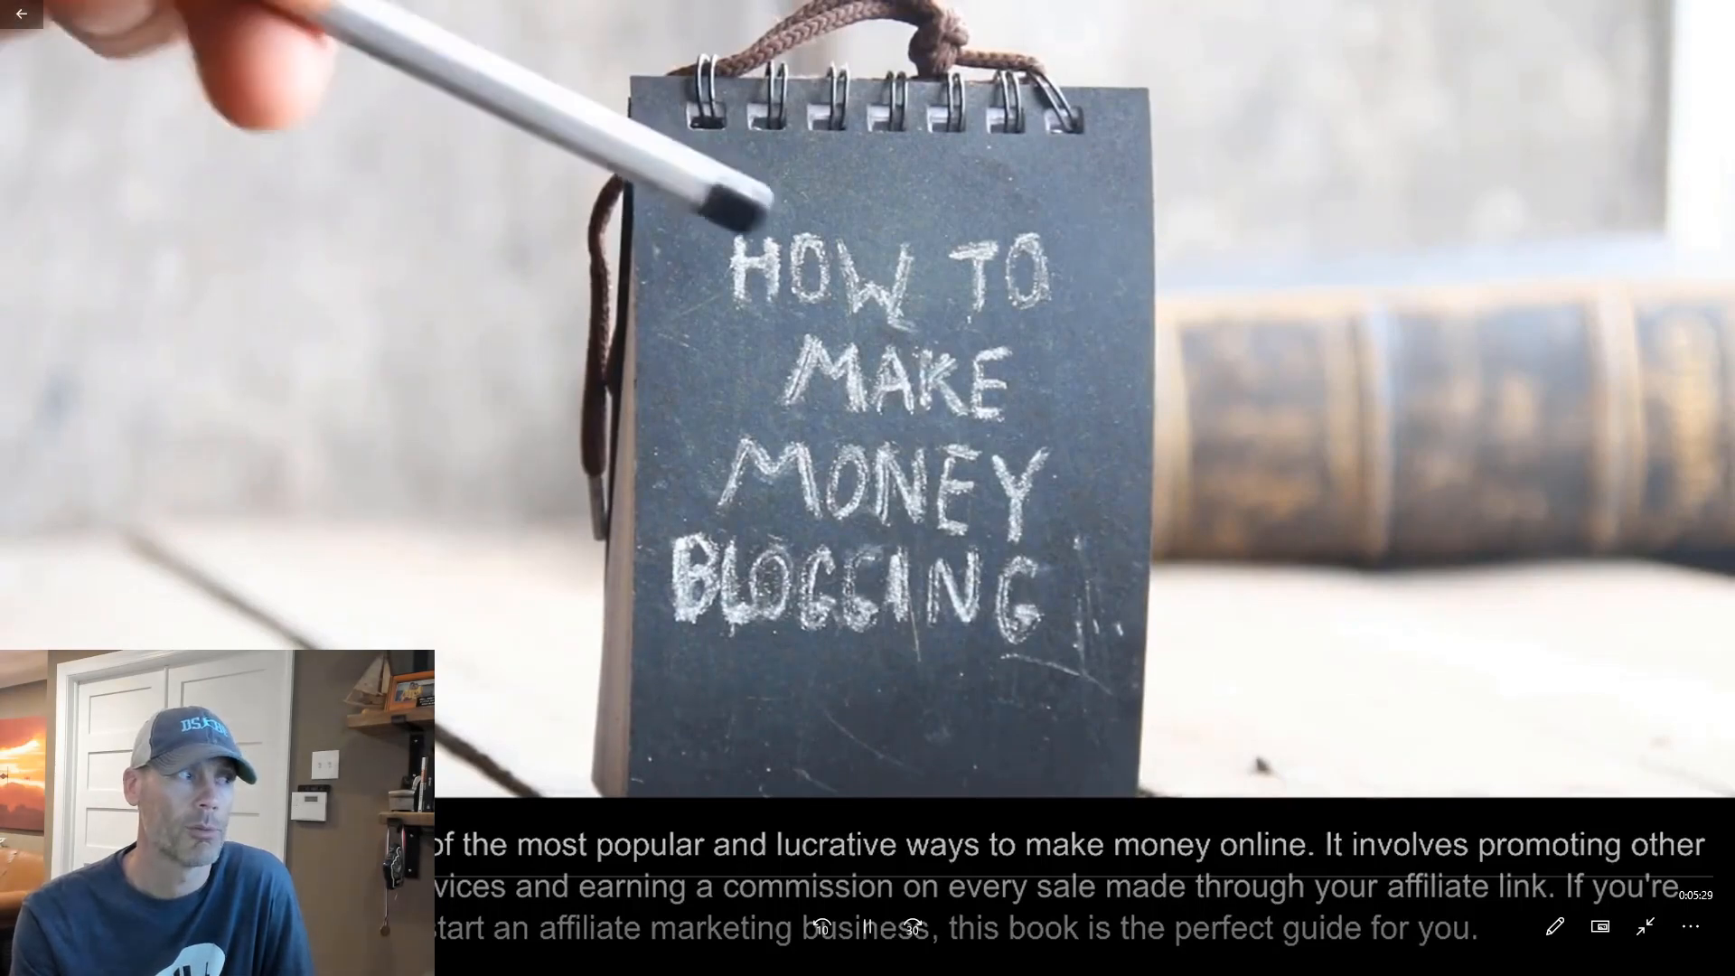
{"action": "left_click_drag", "start_coordinate": [136, 876], "coordinate": [1702, 878]}
{"action": "left_click", "coordinate": [1646, 926]}
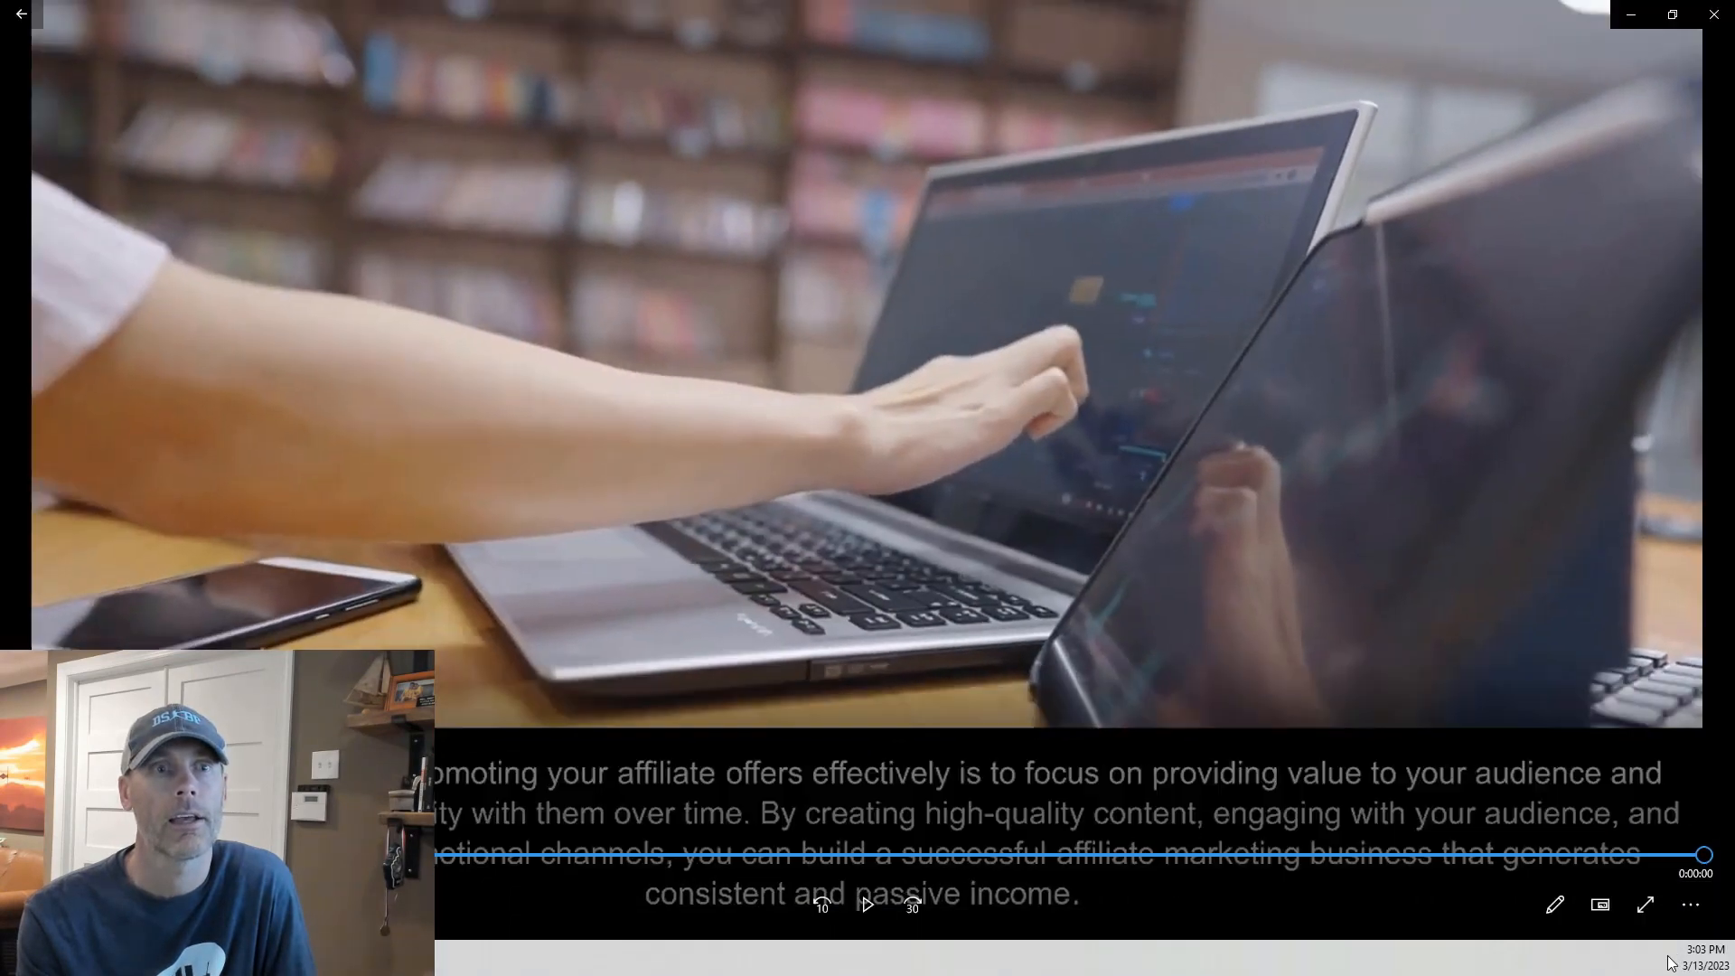
{"action": "left_click", "coordinate": [1728, 16]}
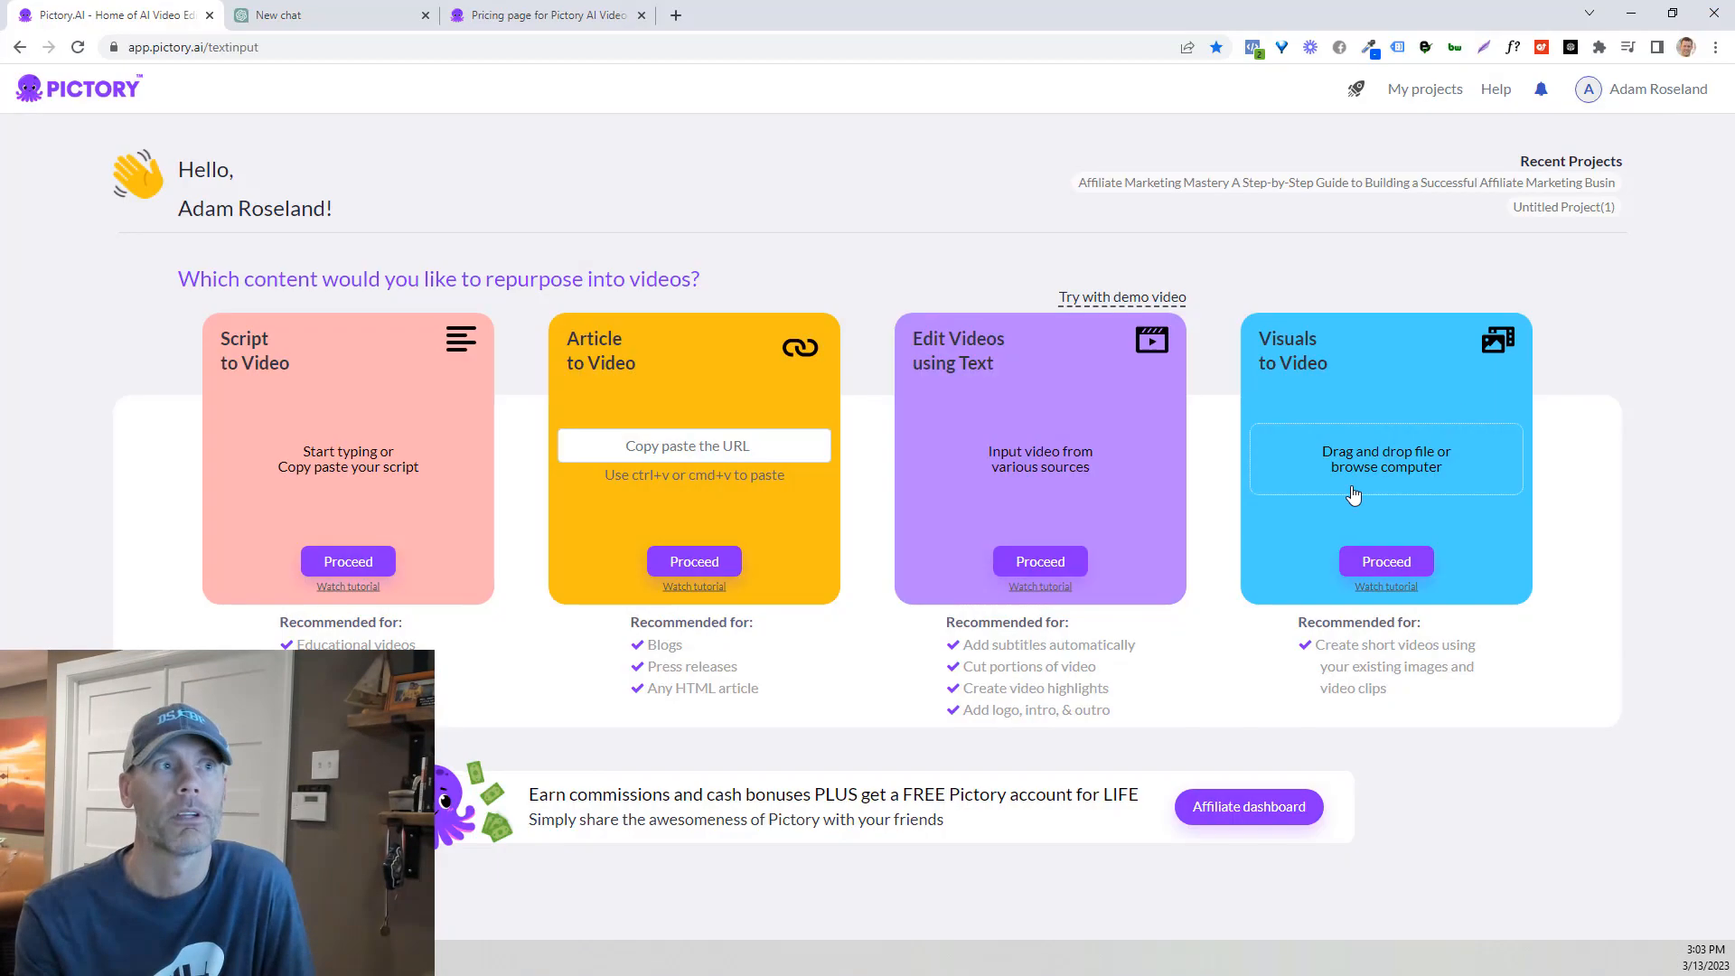